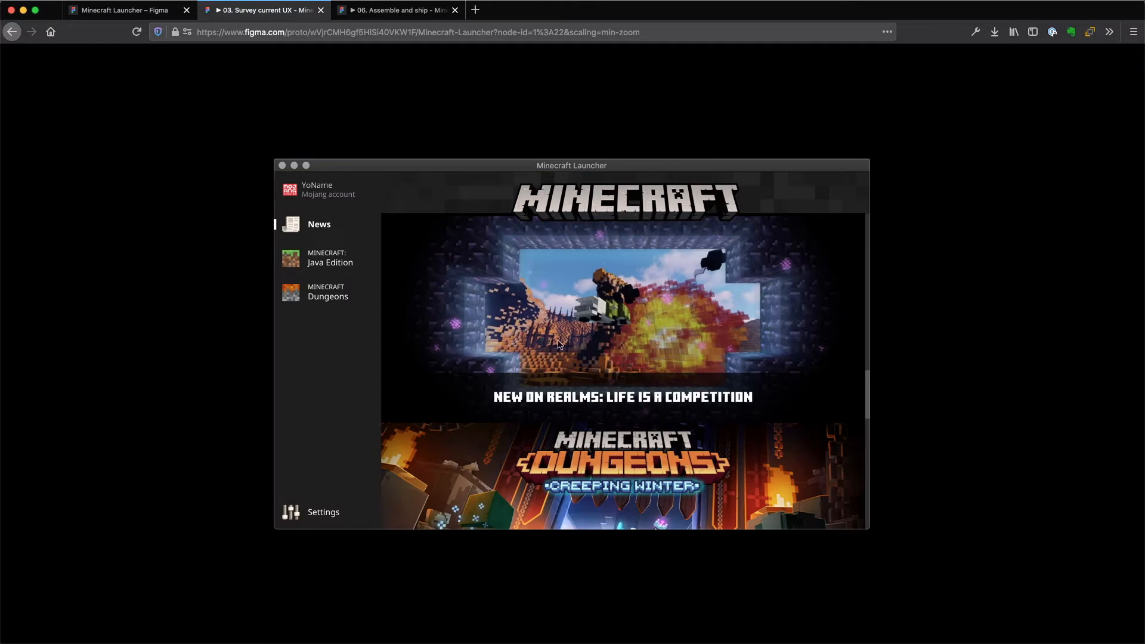
# Browse the current launcher prototype through its Java Edition, Dungeons, Settings and News screens.
pyautogui.click(322, 257)
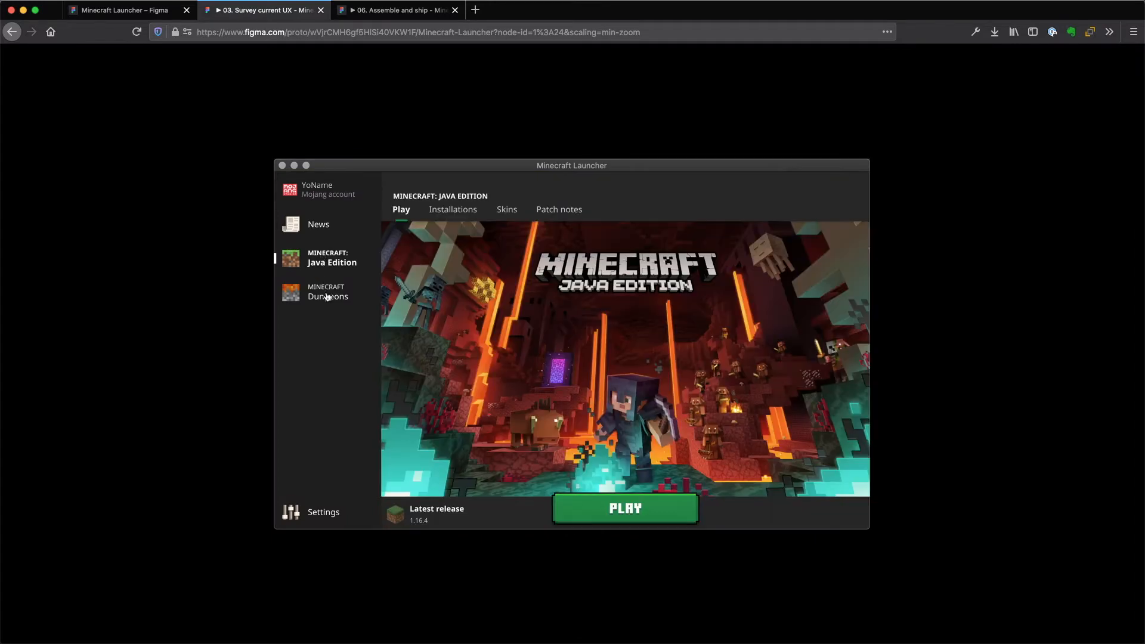
pyautogui.click(328, 296)
pyautogui.click(315, 517)
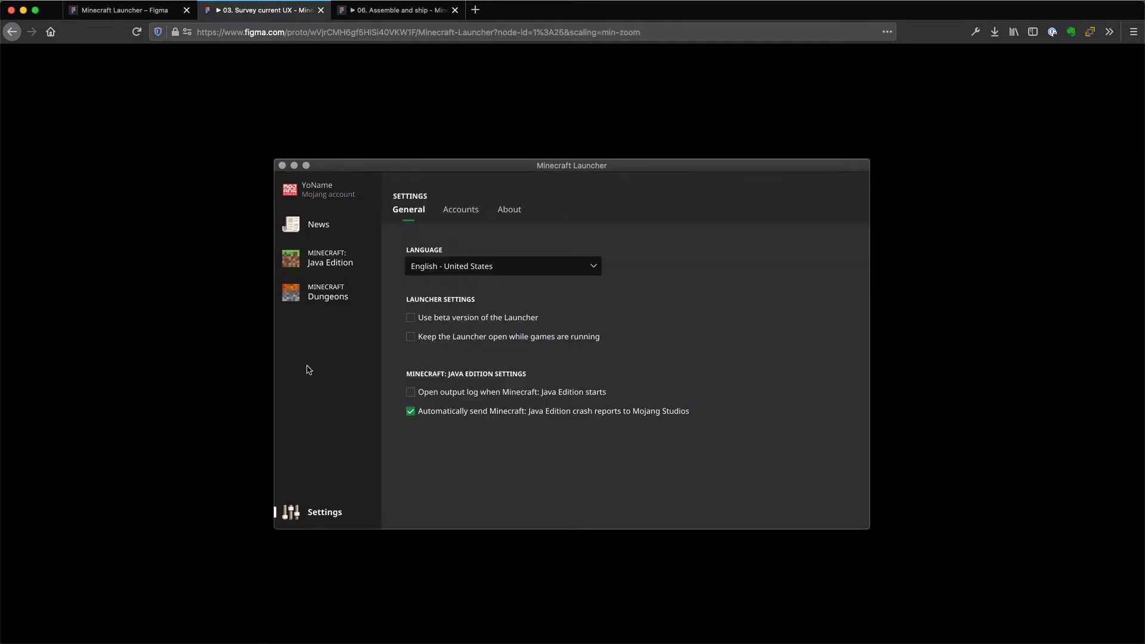
pyautogui.click(319, 222)
# Switch to the "06. Assemble and ship" prototype and view its Java Edition, Dungeons and Settings screens.
pyautogui.click(400, 11)
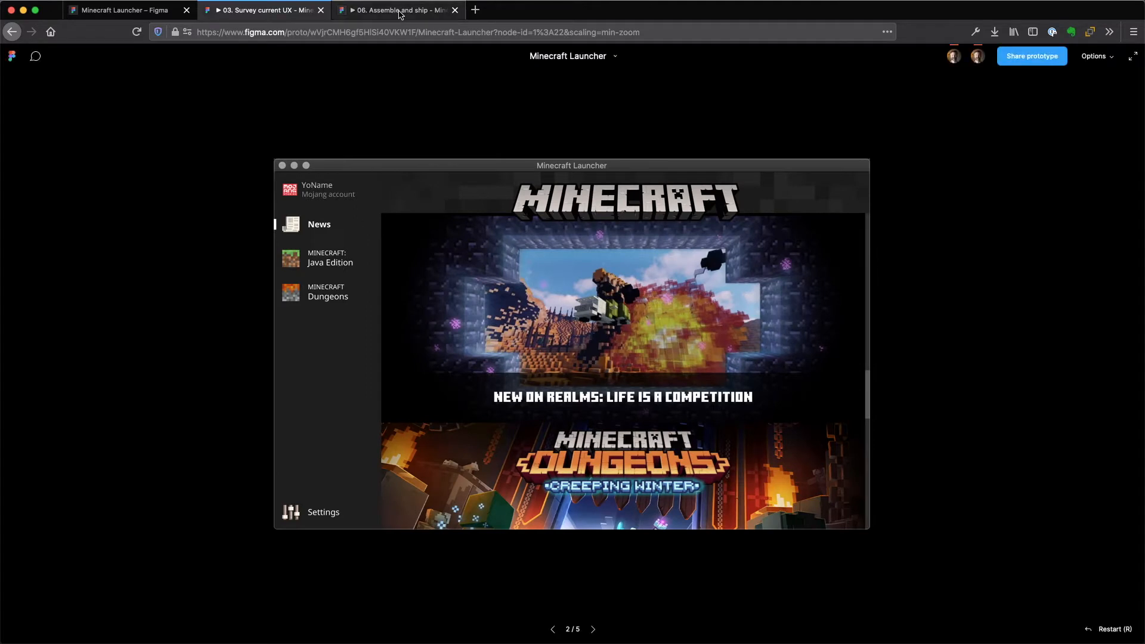
pyautogui.click(327, 269)
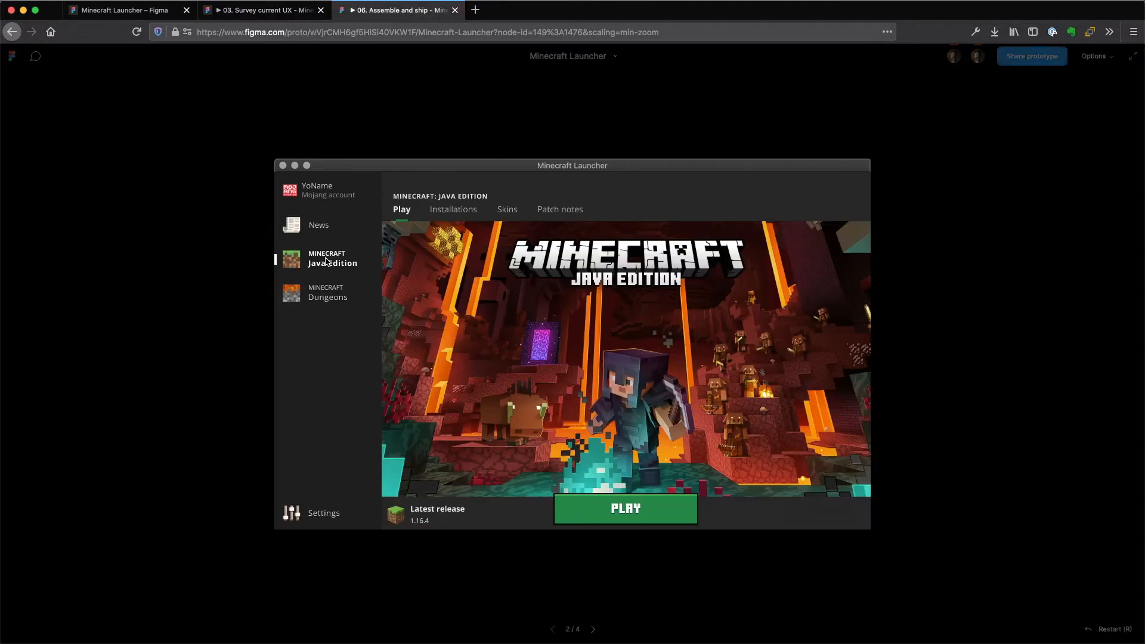
pyautogui.click(322, 296)
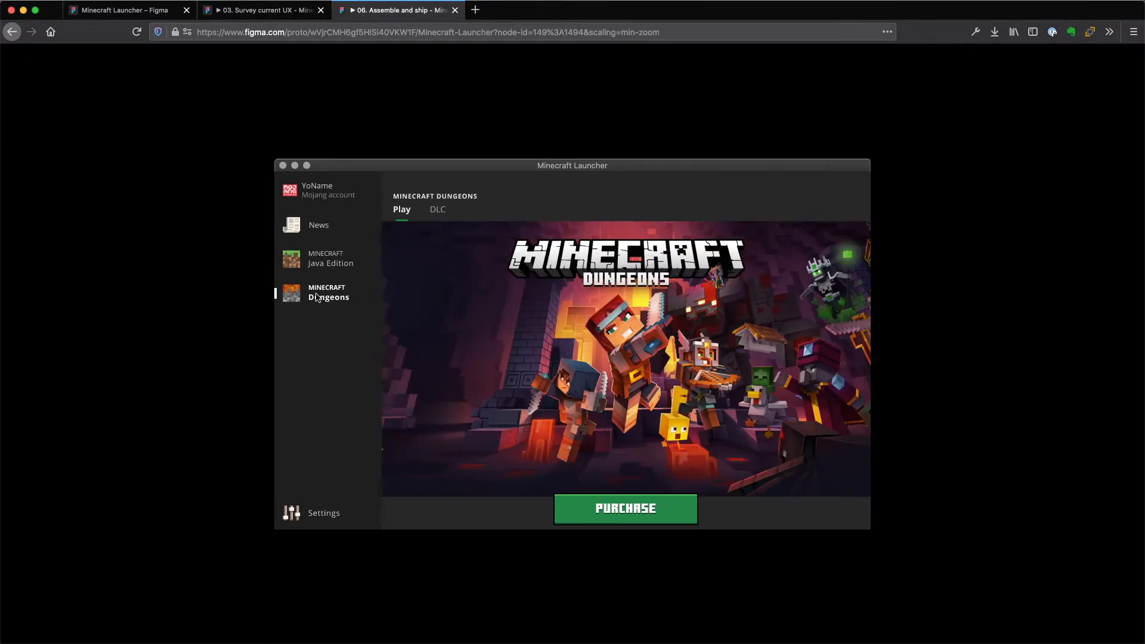
pyautogui.click(322, 517)
# Return to the design file, open the "03. Survey current UX" page and zoom in on the login screen, Frame 2.
pyautogui.click(112, 6)
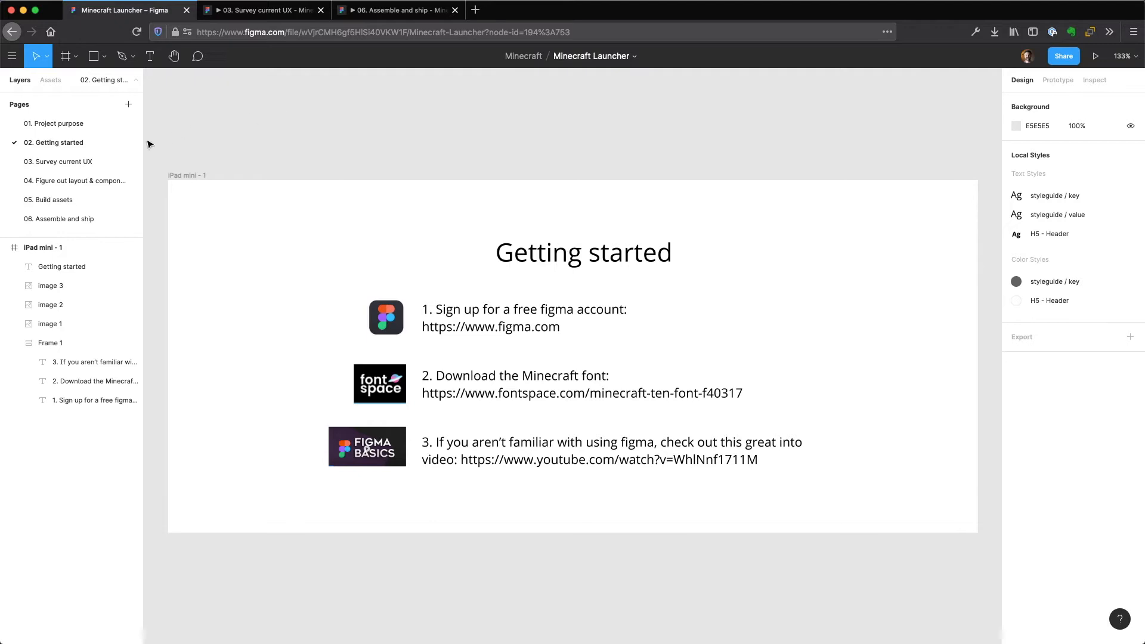
pyautogui.click(78, 163)
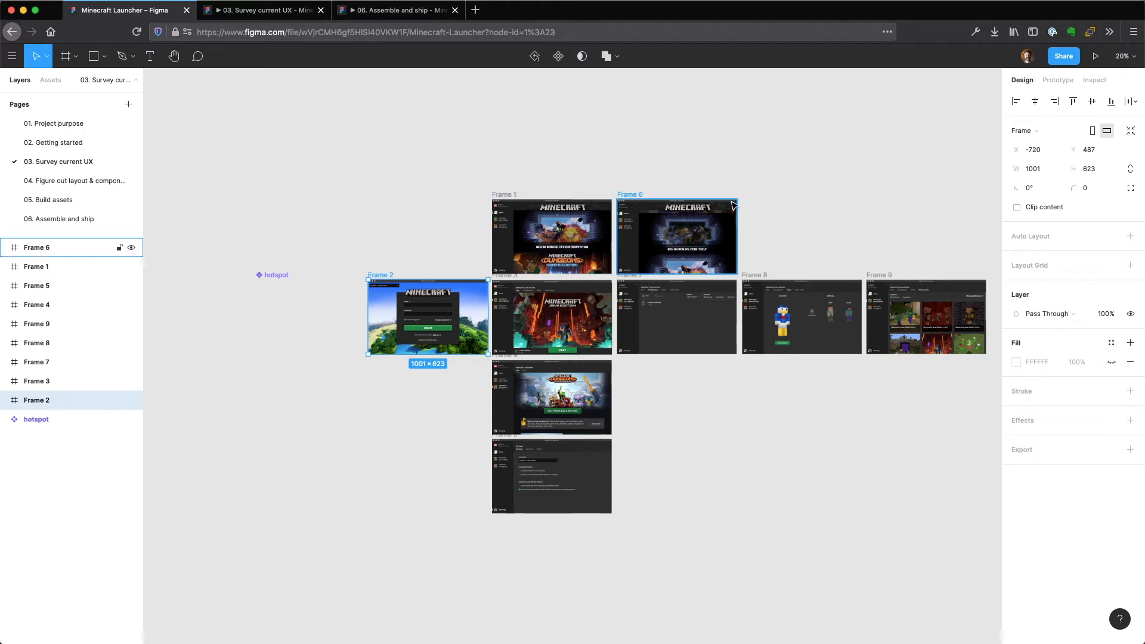
pyautogui.click(898, 204)
pyautogui.moveTo(870, 161); pyautogui.dragTo(791, 203)
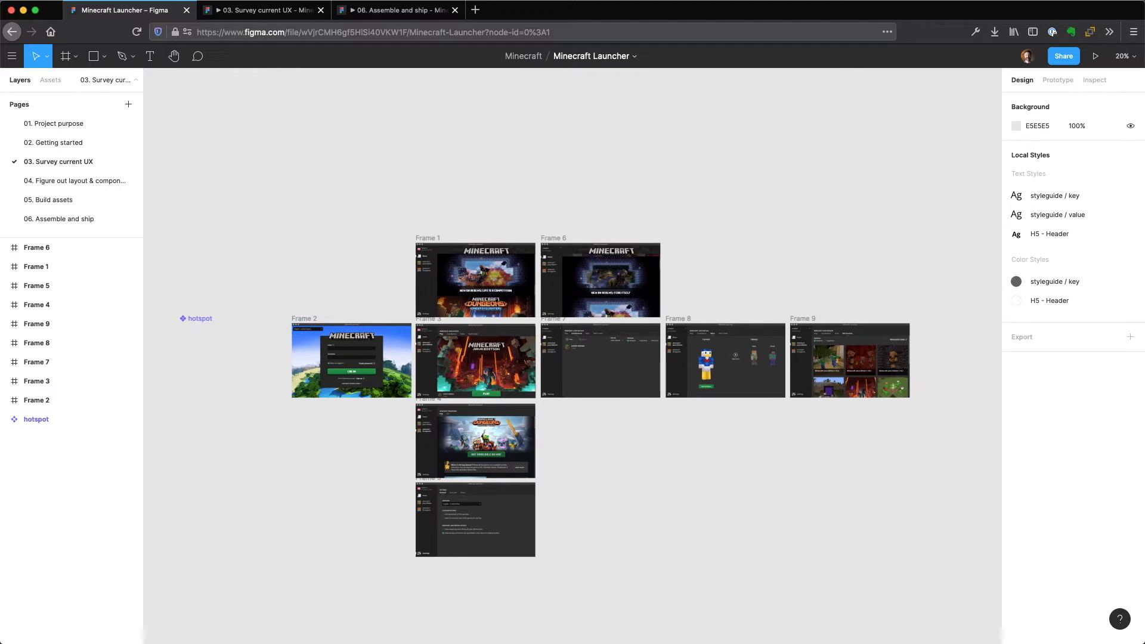
pyautogui.click(305, 318)
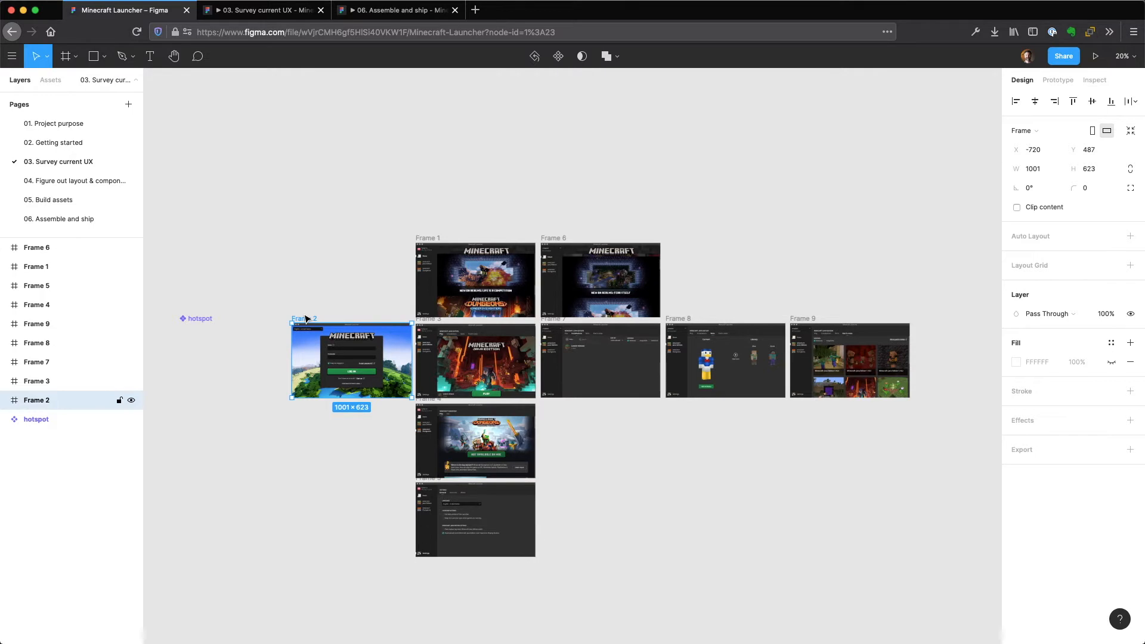
pyautogui.hotkey('shift', '2')
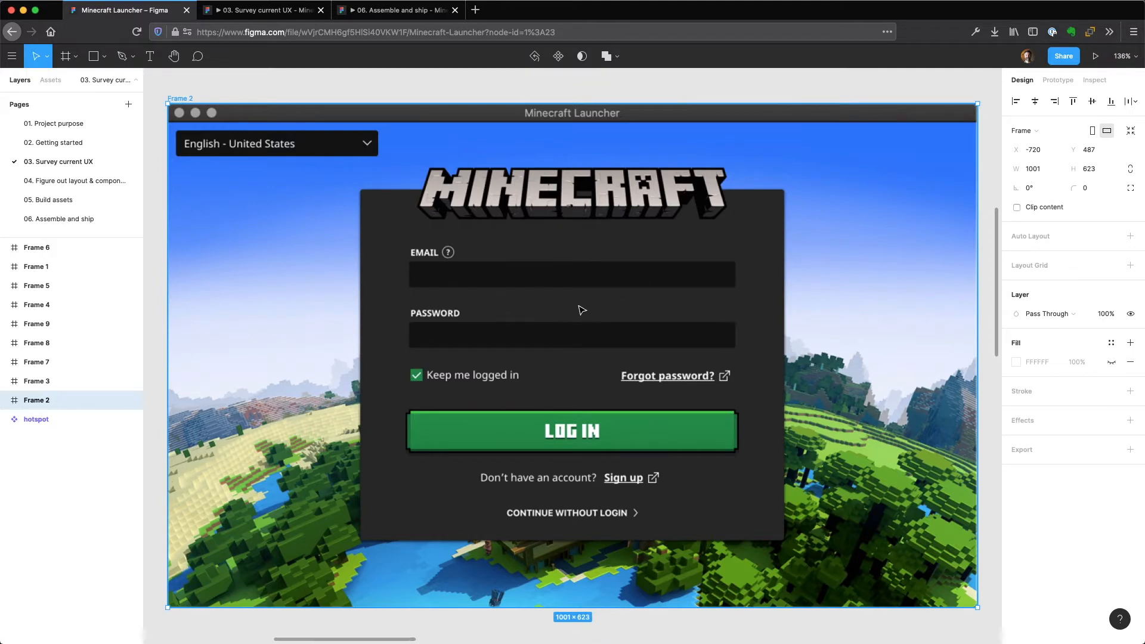
# Examine the News, Java Edition, Dungeons and Settings frames of the current launcher one after another.
pyautogui.moveTo(831, 277); pyautogui.dragTo(358, 533)
pyautogui.moveTo(512, 216); pyautogui.dragTo(138, 501)
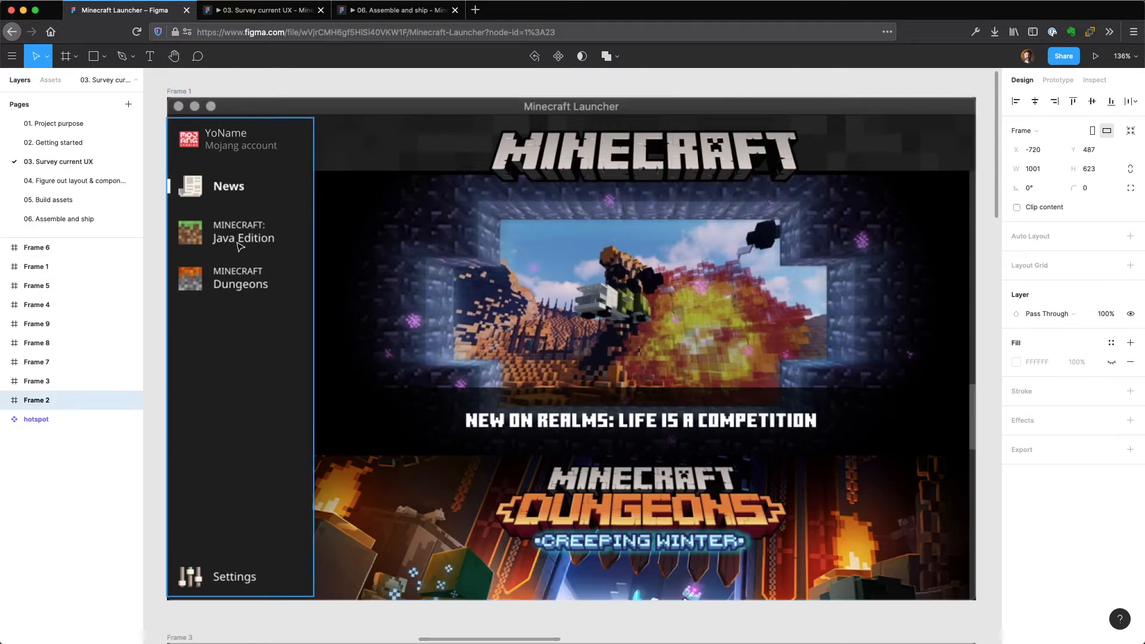
pyautogui.scroll(-10, 247, 251)
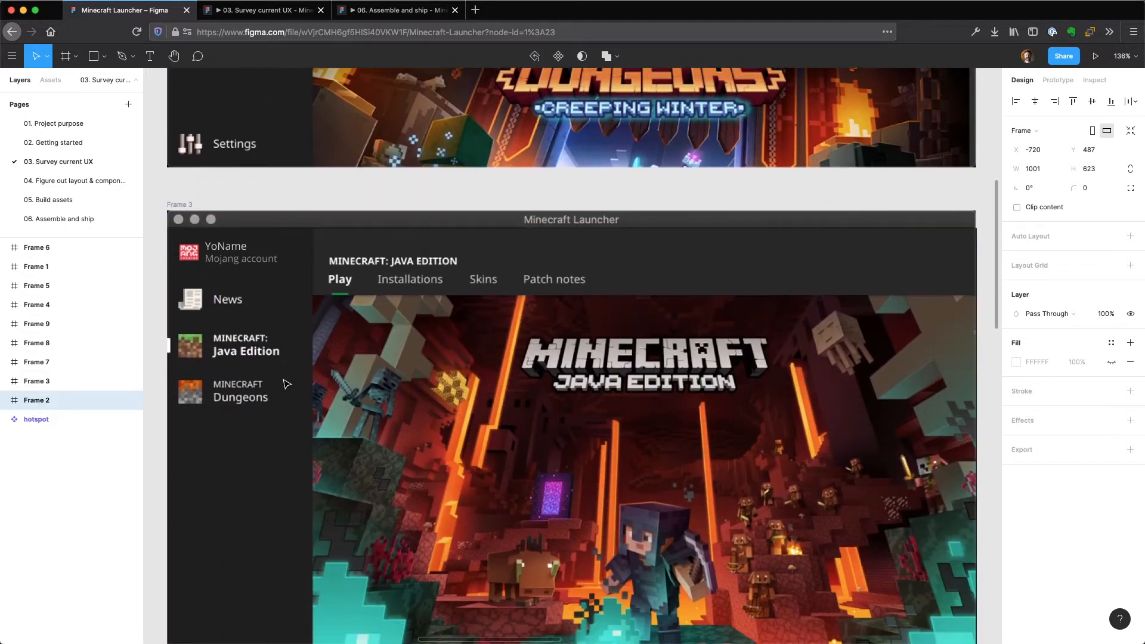
pyautogui.scroll(-3, 287, 384)
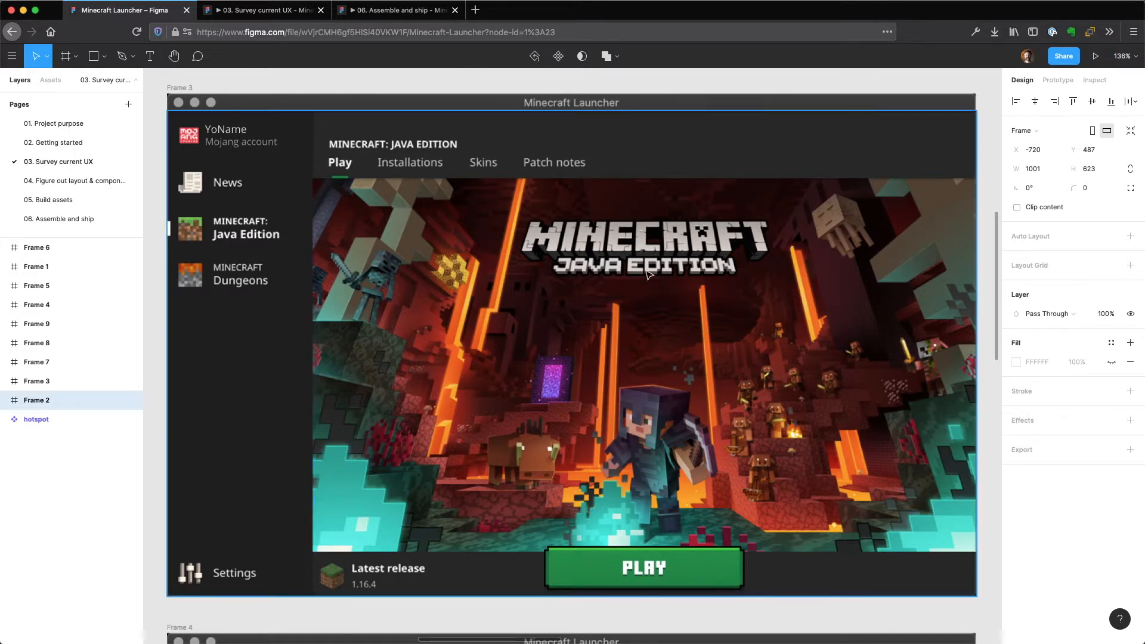
pyautogui.scroll(-10, 650, 274)
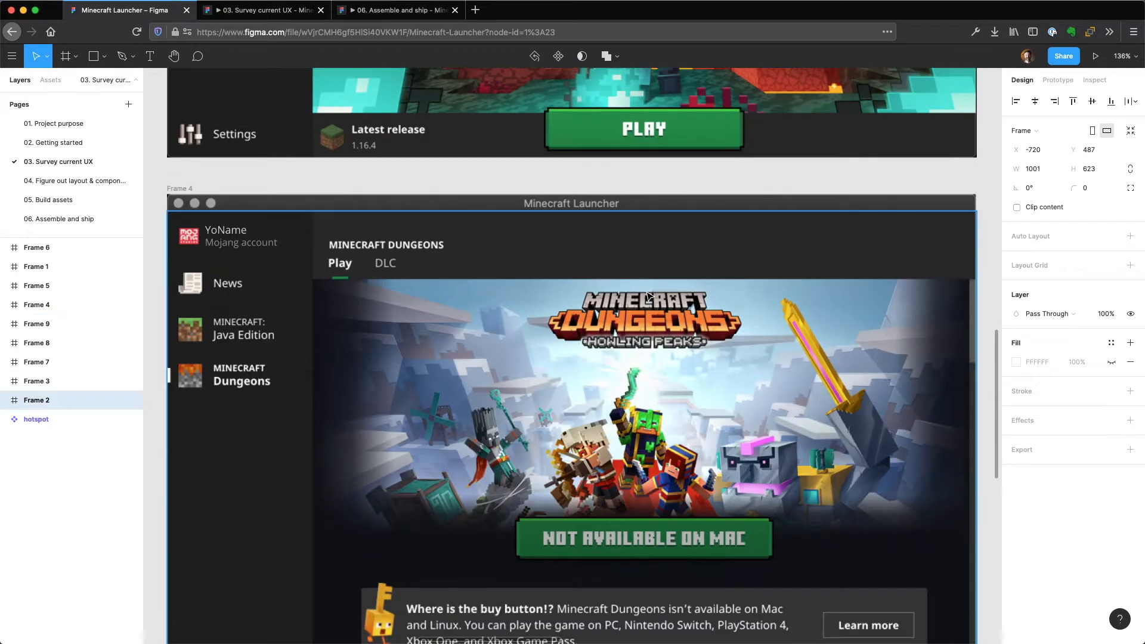
pyautogui.scroll(-2, 648, 296)
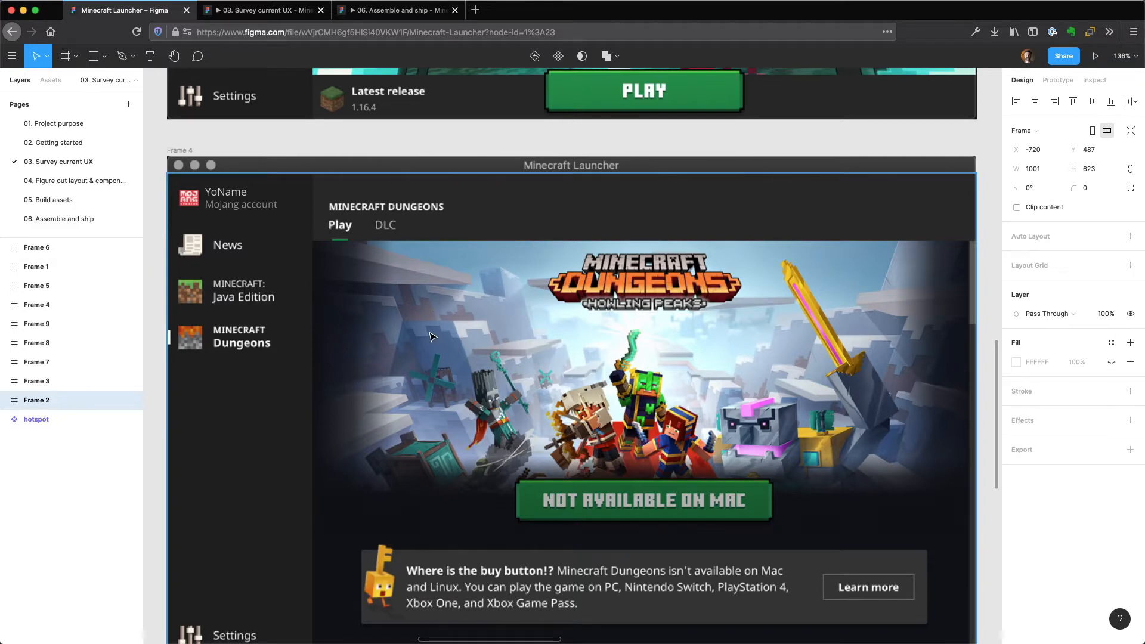
pyautogui.scroll(-10, 433, 337)
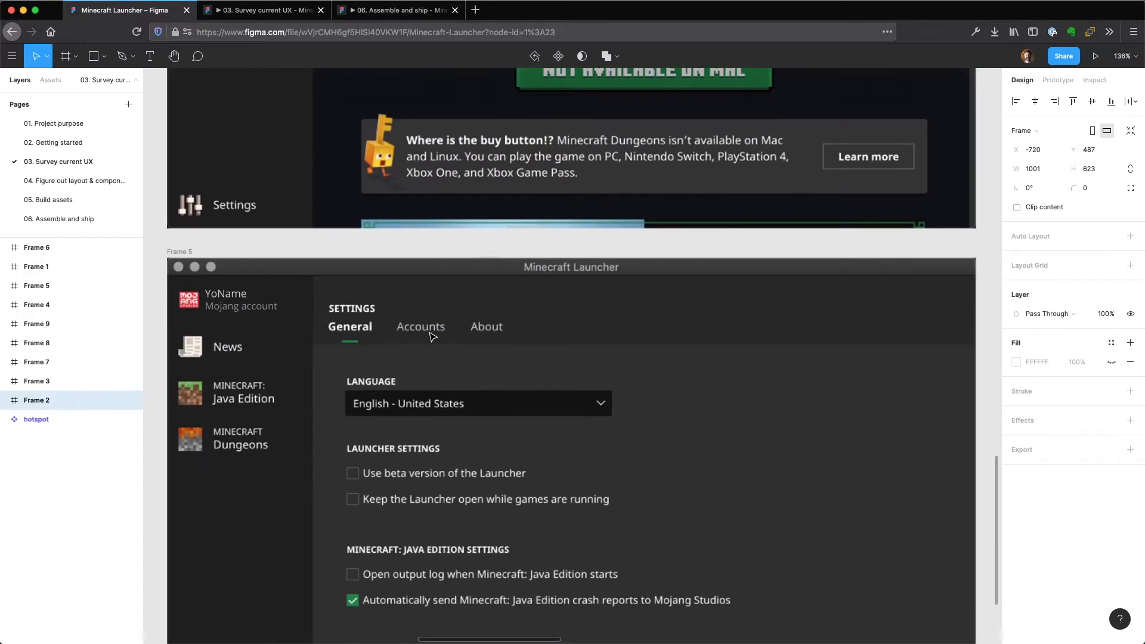
pyautogui.scroll(-2, 433, 337)
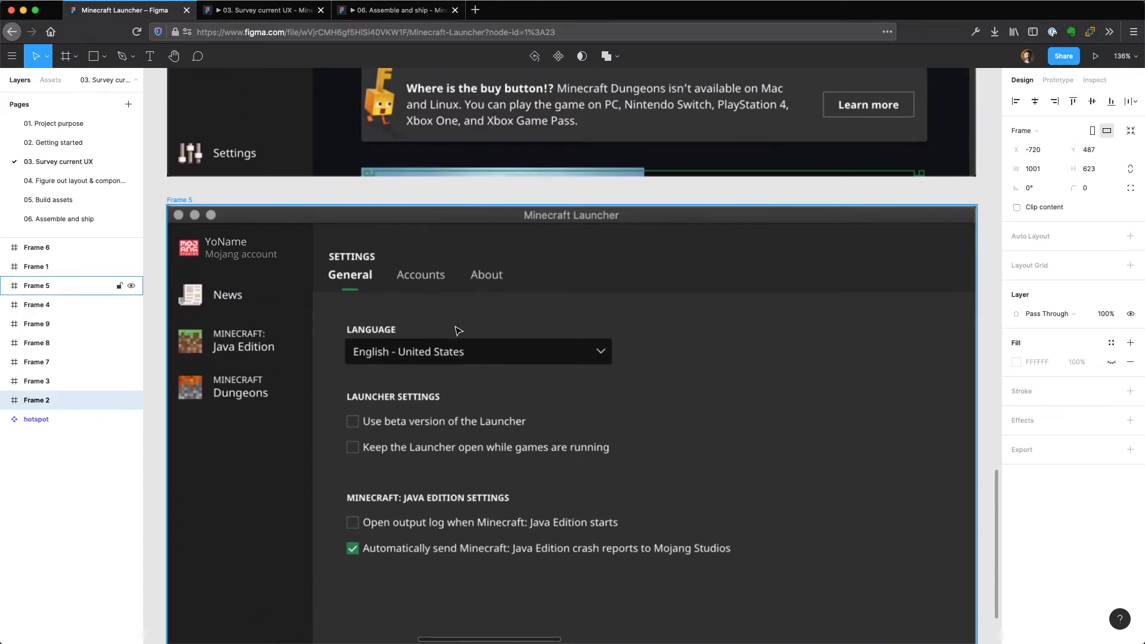
pyautogui.scroll(-2, 460, 346)
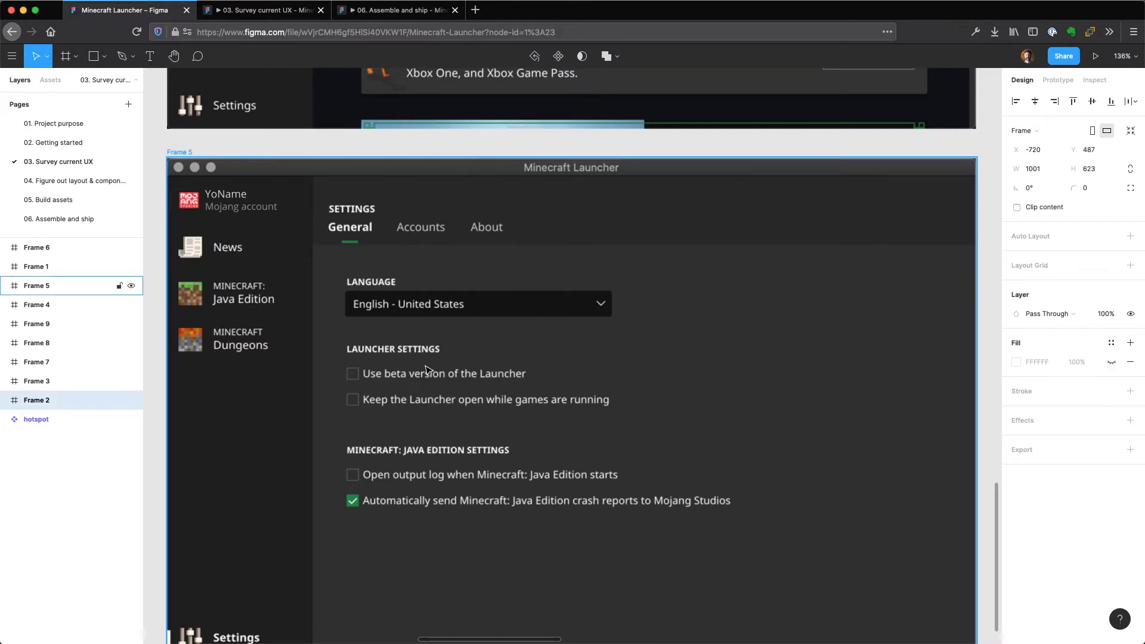
pyautogui.scroll(-1, 418, 364)
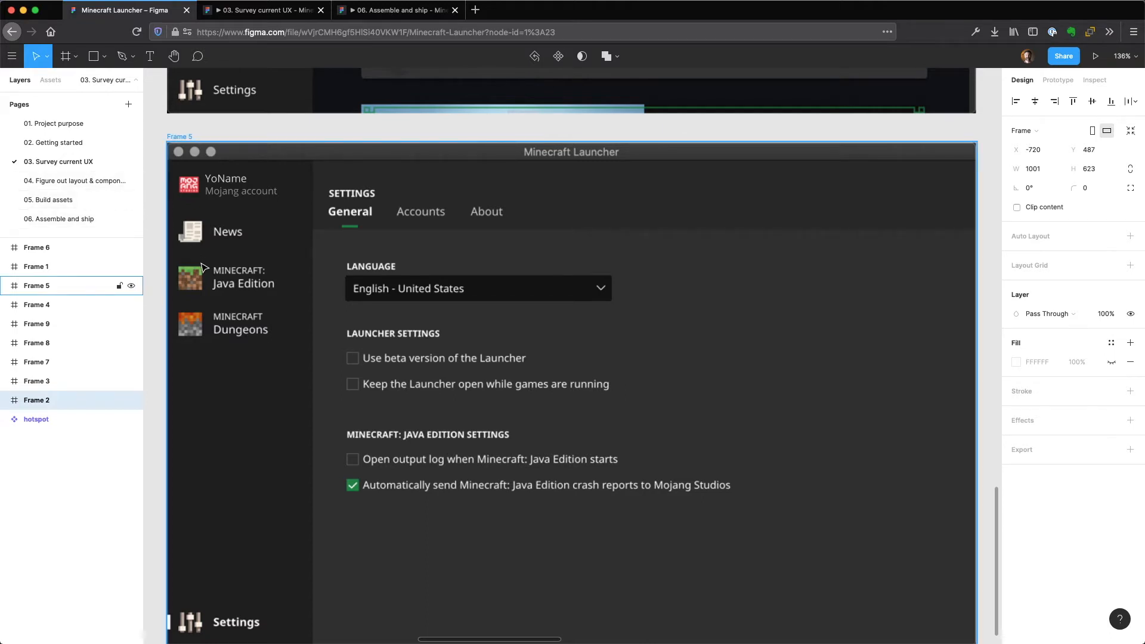
# Show the whole set of surveyed frames, and zoom in on the Java Edition screen, Frame 3.
pyautogui.hotkey('shift', '1')
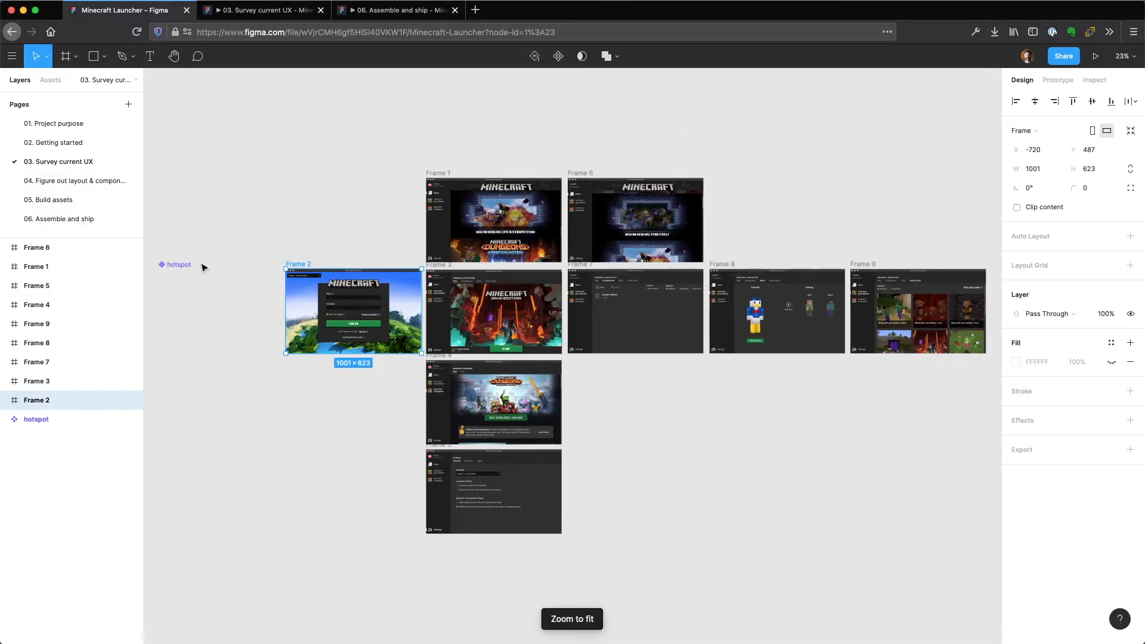
pyautogui.click(445, 268)
pyautogui.hotkey('shift', '2')
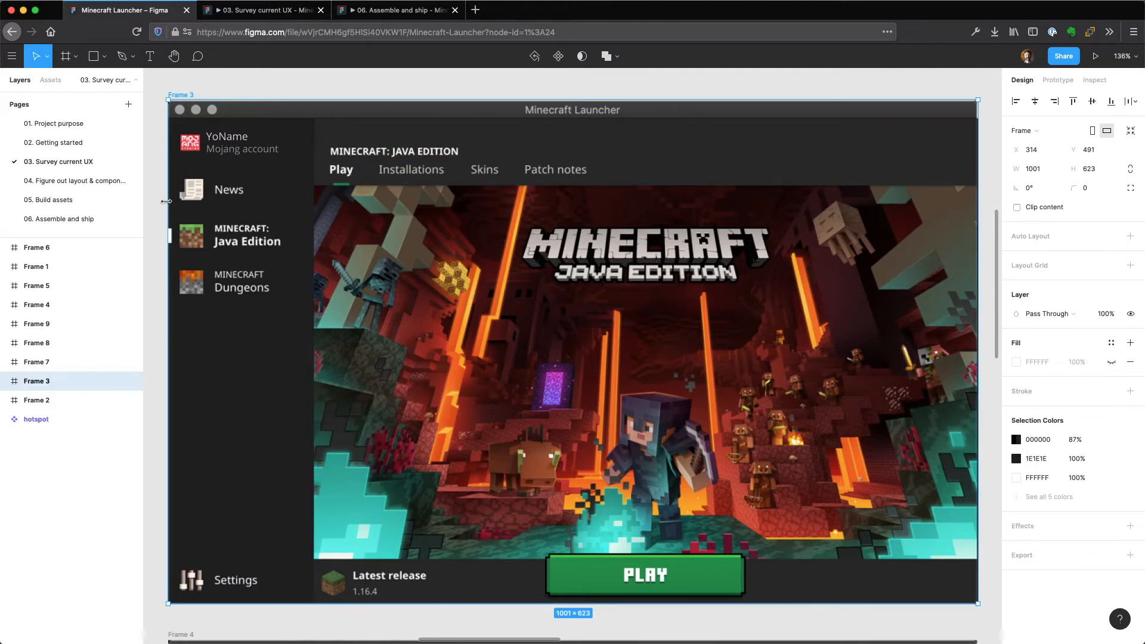
# Open the "04. Figure out layout" page and examine the "major areas" frame and the "details 1" frame up close.
pyautogui.click(107, 181)
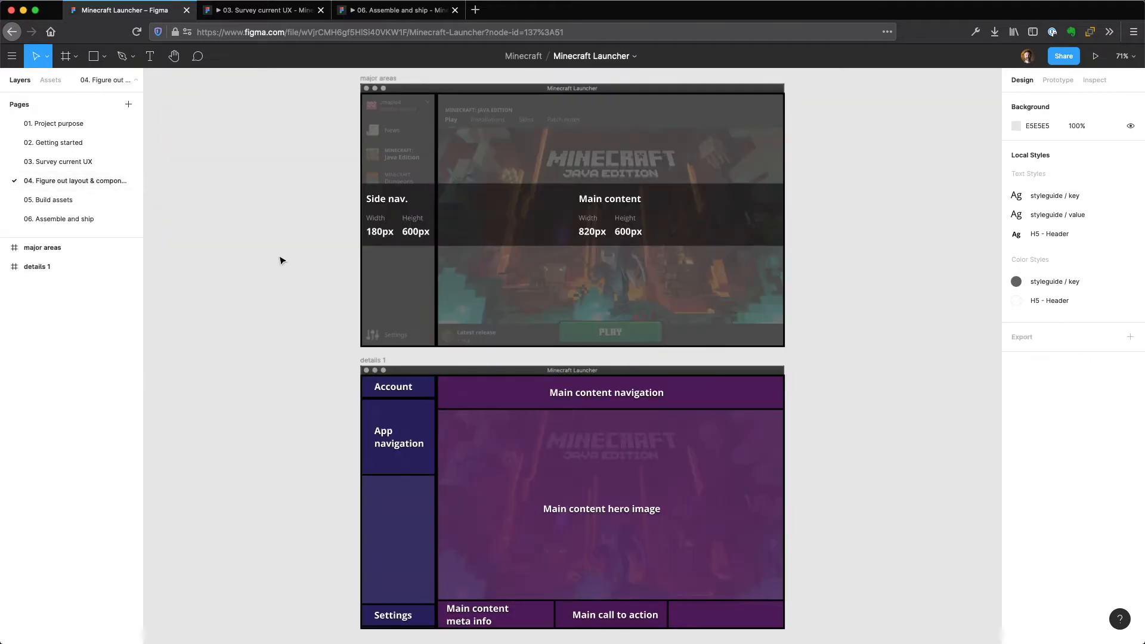
pyautogui.click(367, 80)
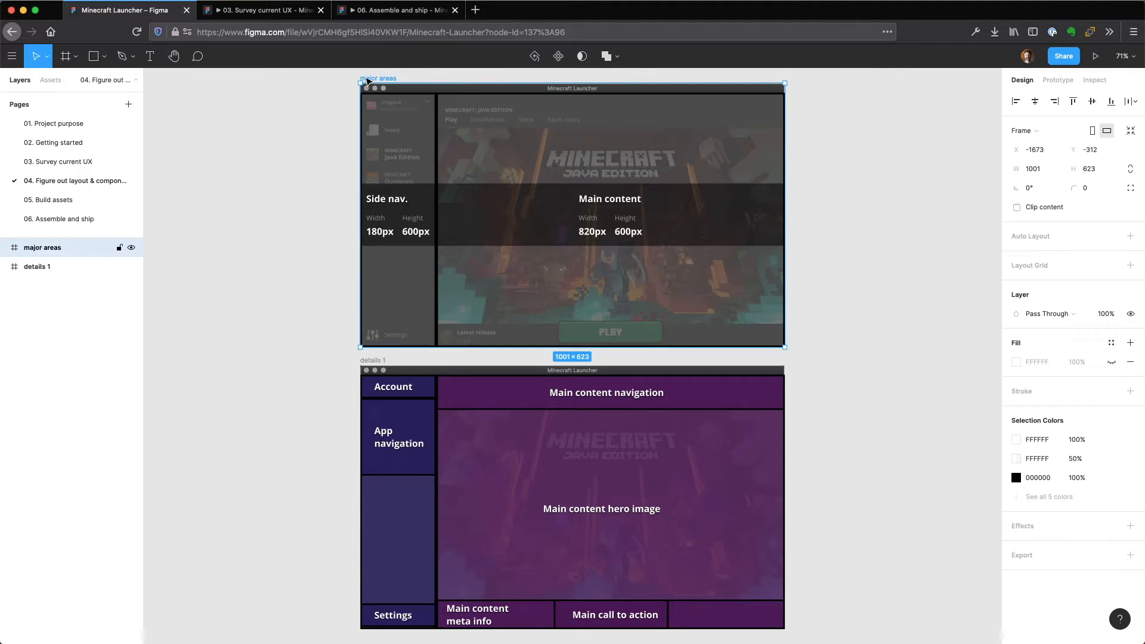
pyautogui.hotkey('shift', '2')
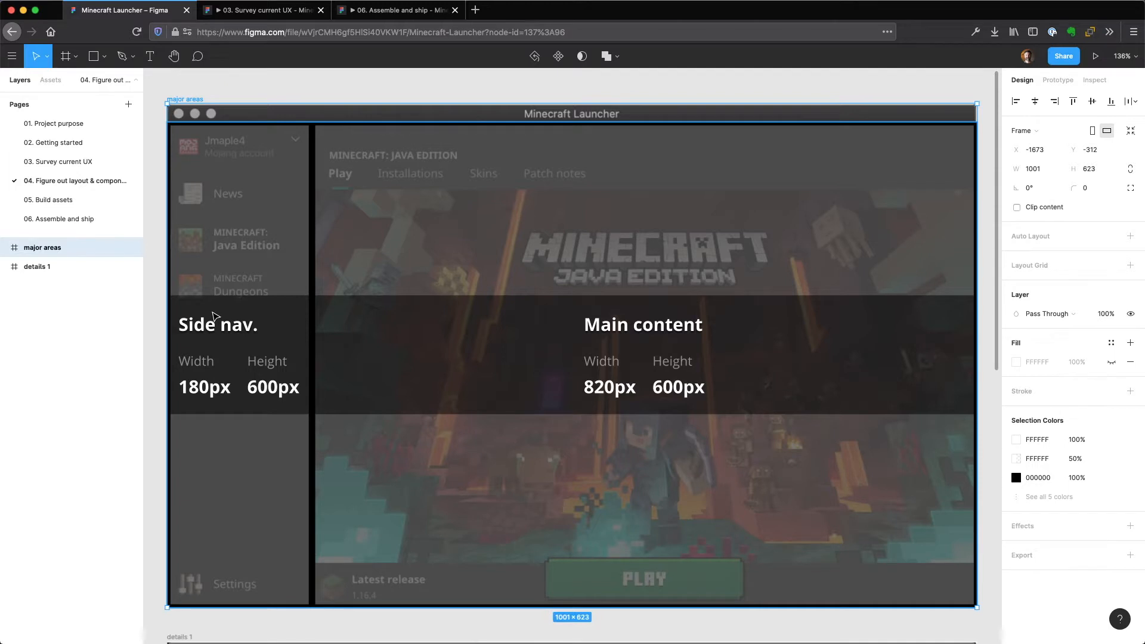
pyautogui.scroll(-5, 214, 316)
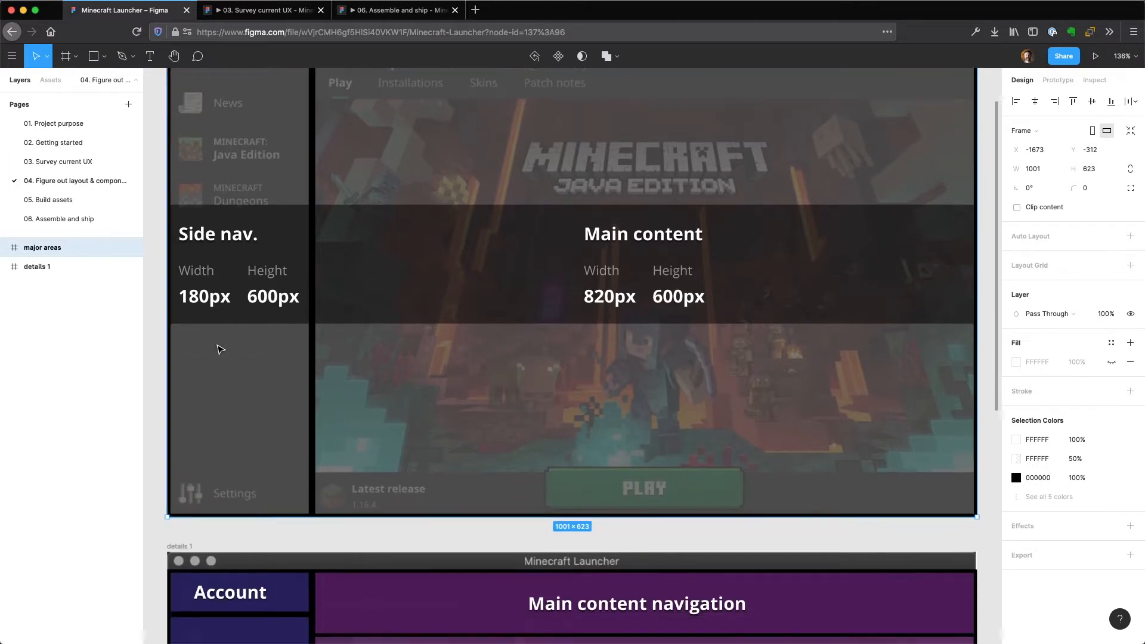
pyautogui.scroll(-10, 221, 354)
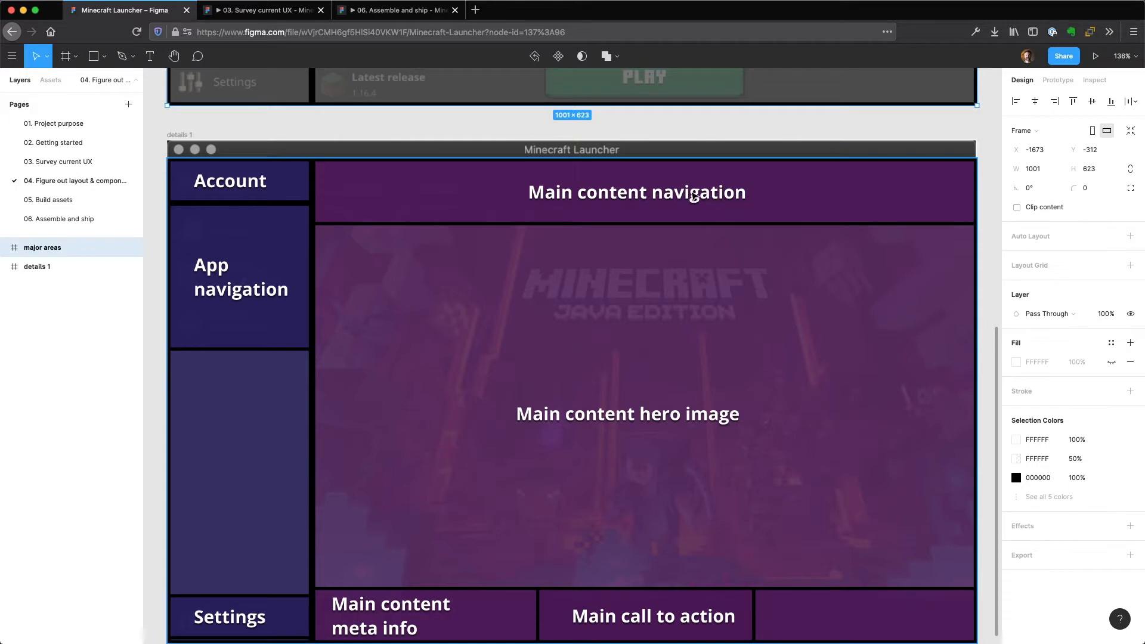
pyautogui.scroll(-1, 656, 389)
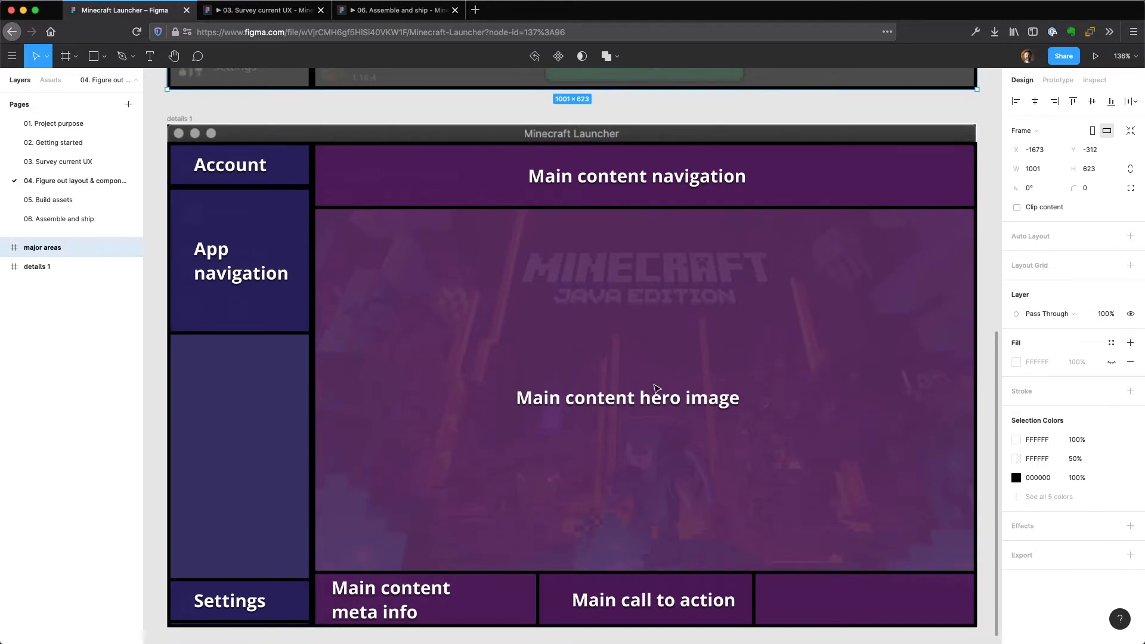
pyautogui.scroll(-1, 656, 389)
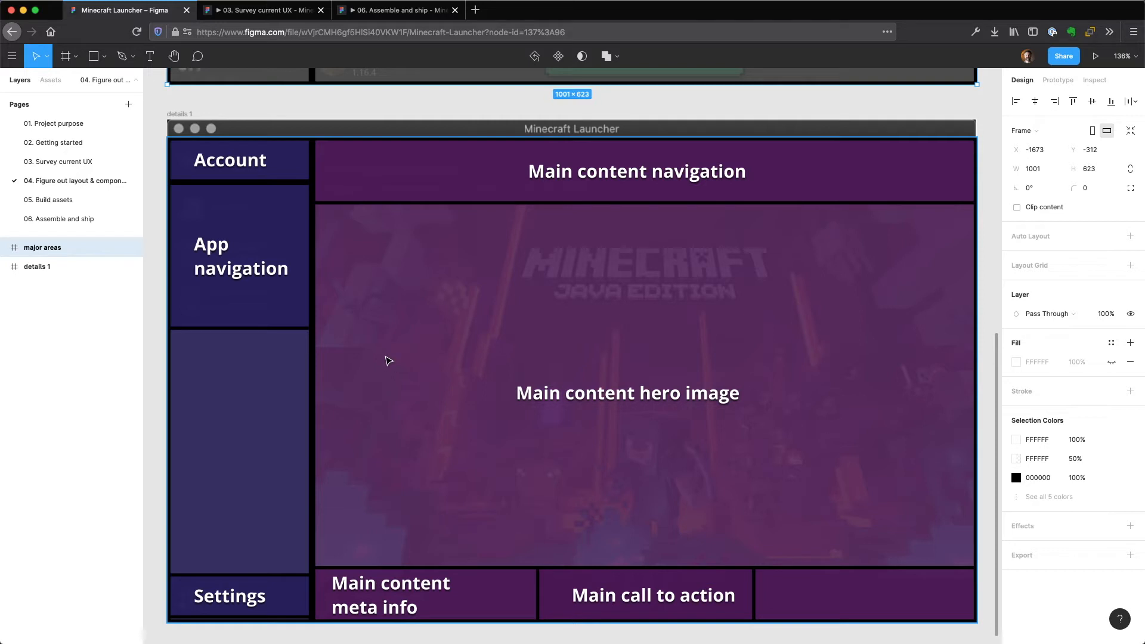
# Review the project pages from "02. Getting started" through "05. Build assets", ending on "06. Assemble and ship".
pyautogui.click(78, 201)
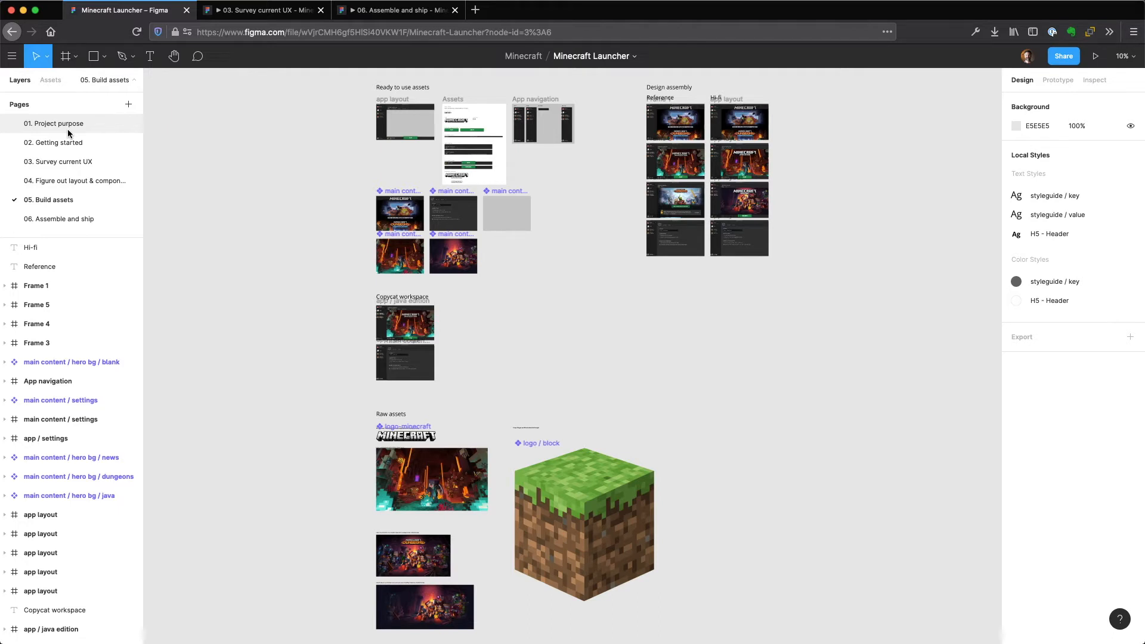
pyautogui.click(59, 143)
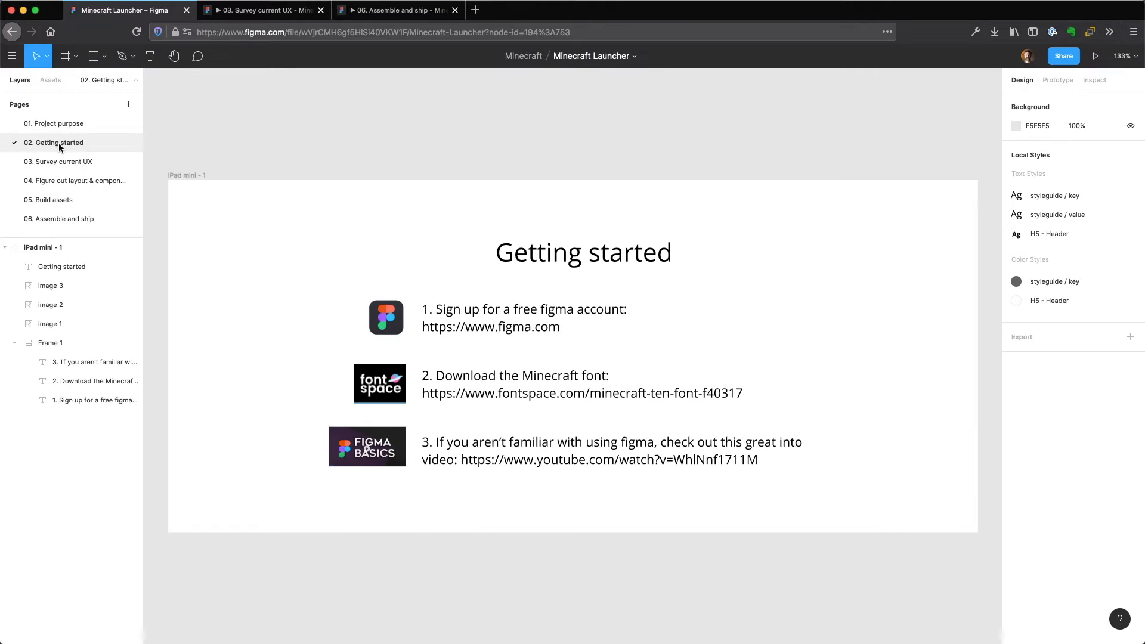
pyautogui.click(64, 163)
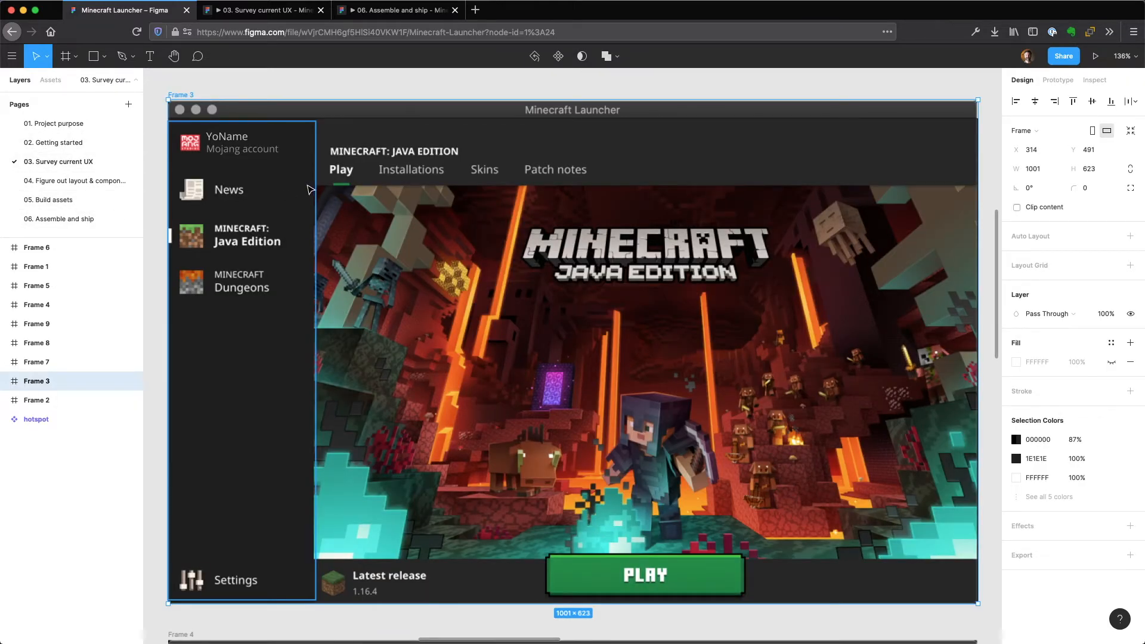
pyautogui.hotkey('shift', '1')
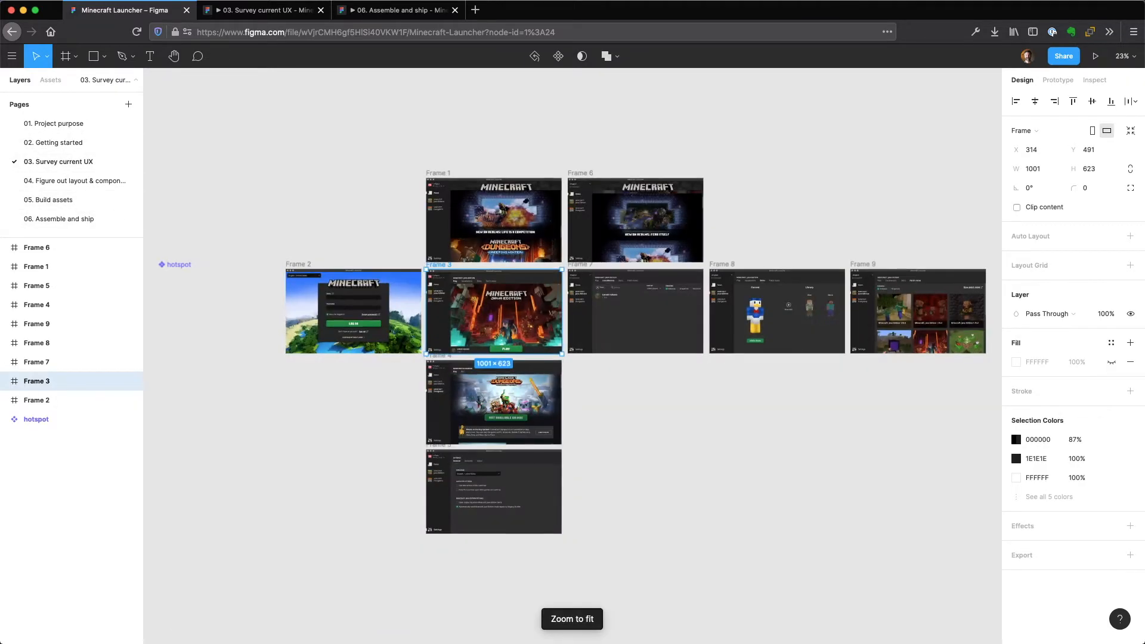
pyautogui.click(51, 187)
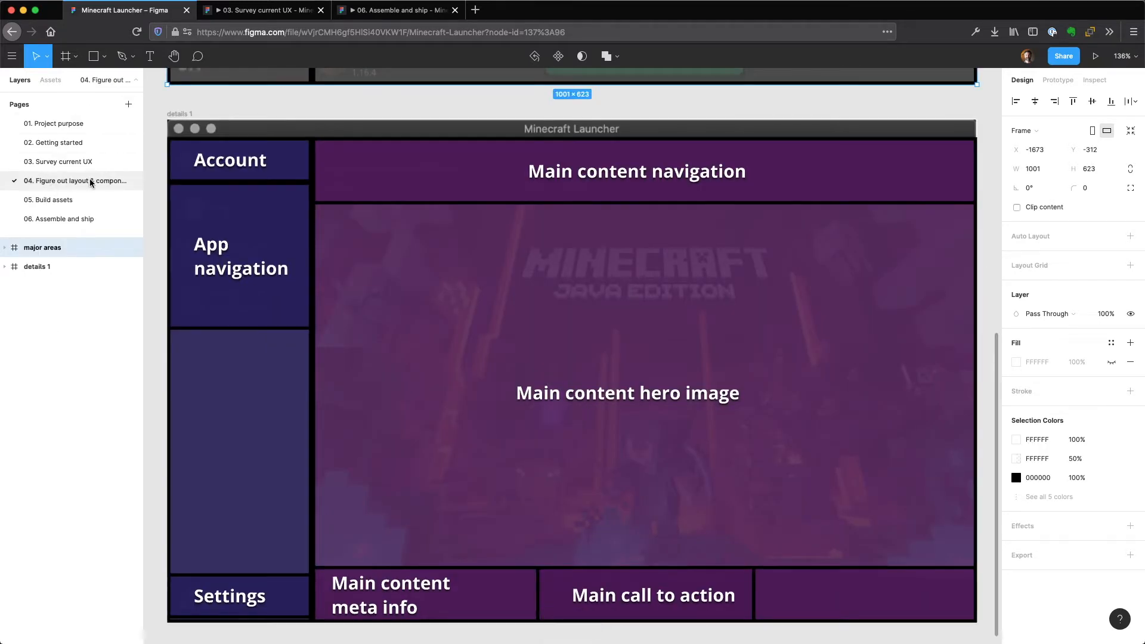
pyautogui.hotkey('shift', '1')
pyautogui.click(73, 197)
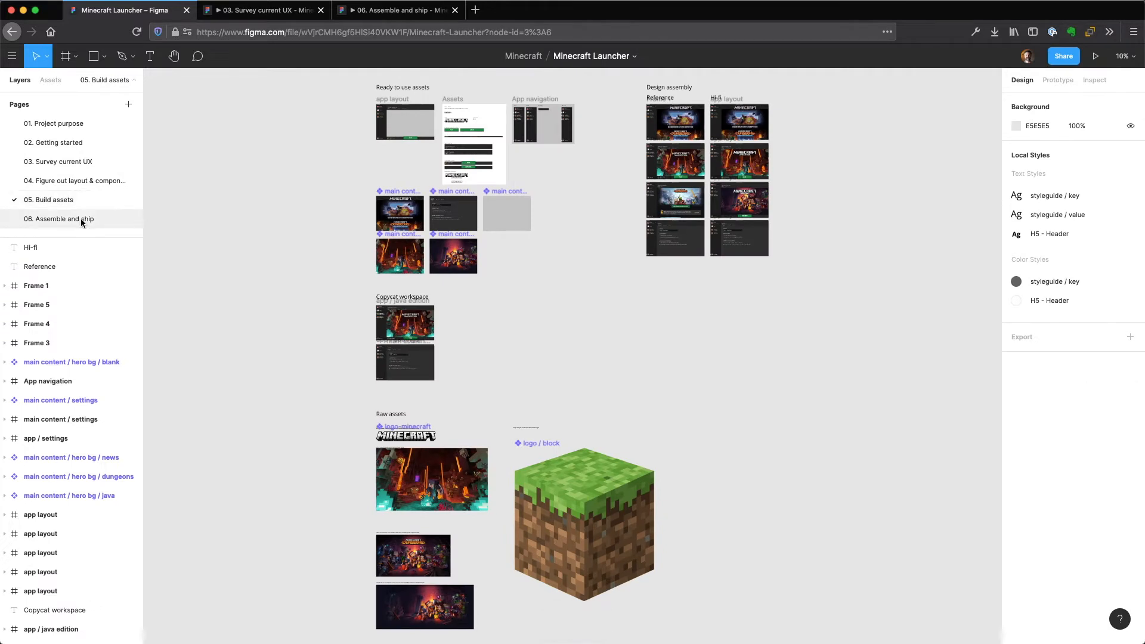
pyautogui.click(74, 218)
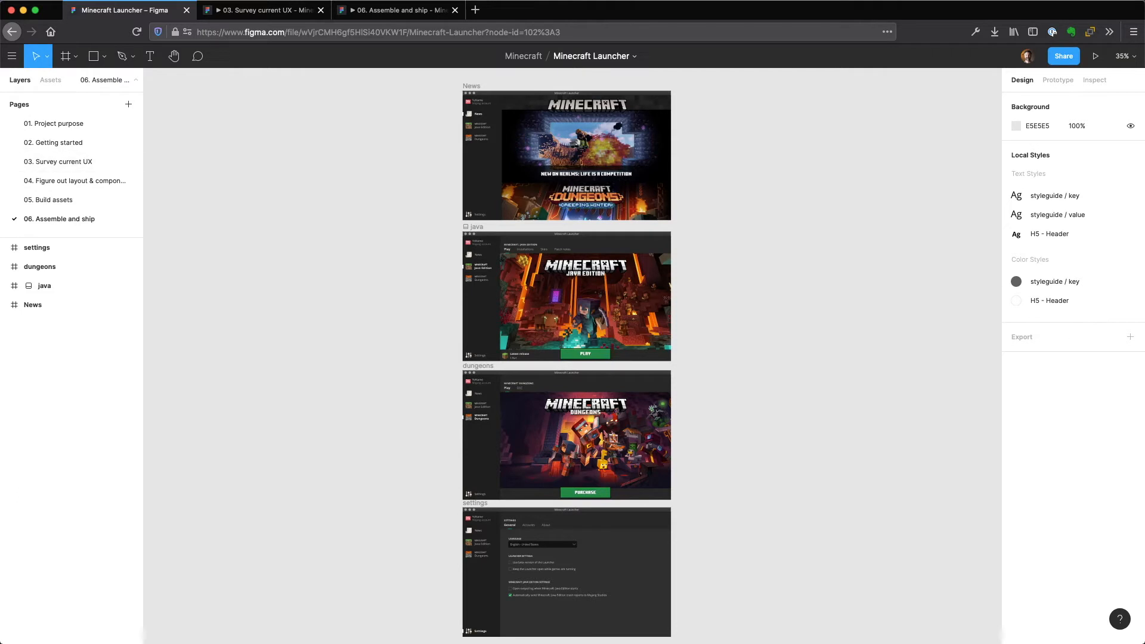
# Open the "05. Build assets" page and examine the logo-minecraft component and its source link under "Raw assets" up close.
pyautogui.click(52, 205)
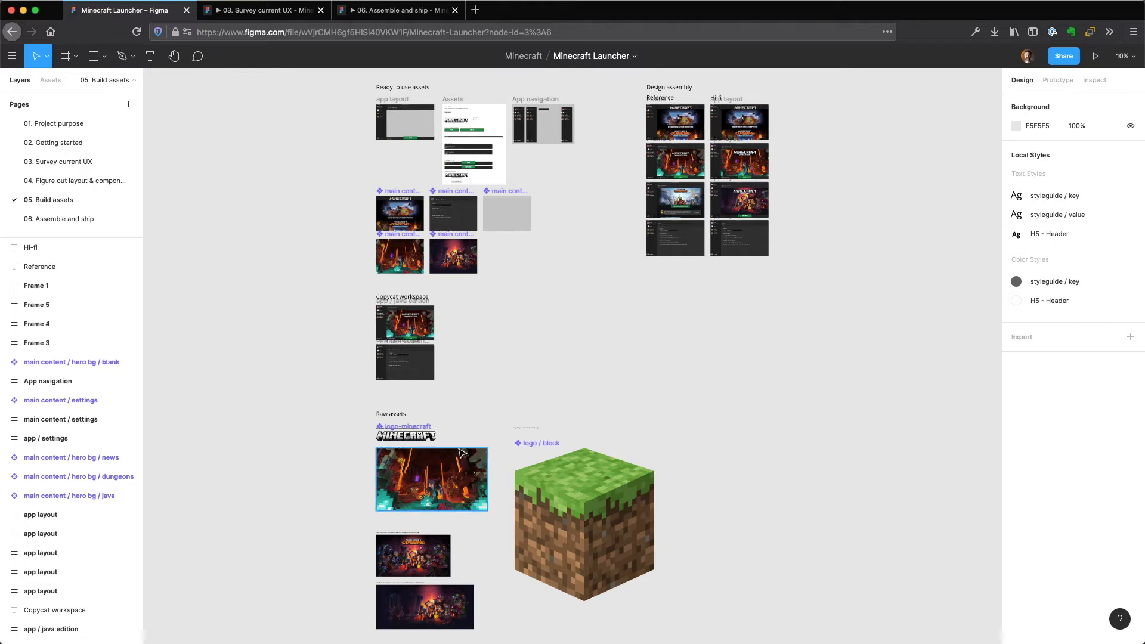
pyautogui.scroll(5, 459, 448)
pyautogui.moveTo(536, 388); pyautogui.dragTo(516, 146)
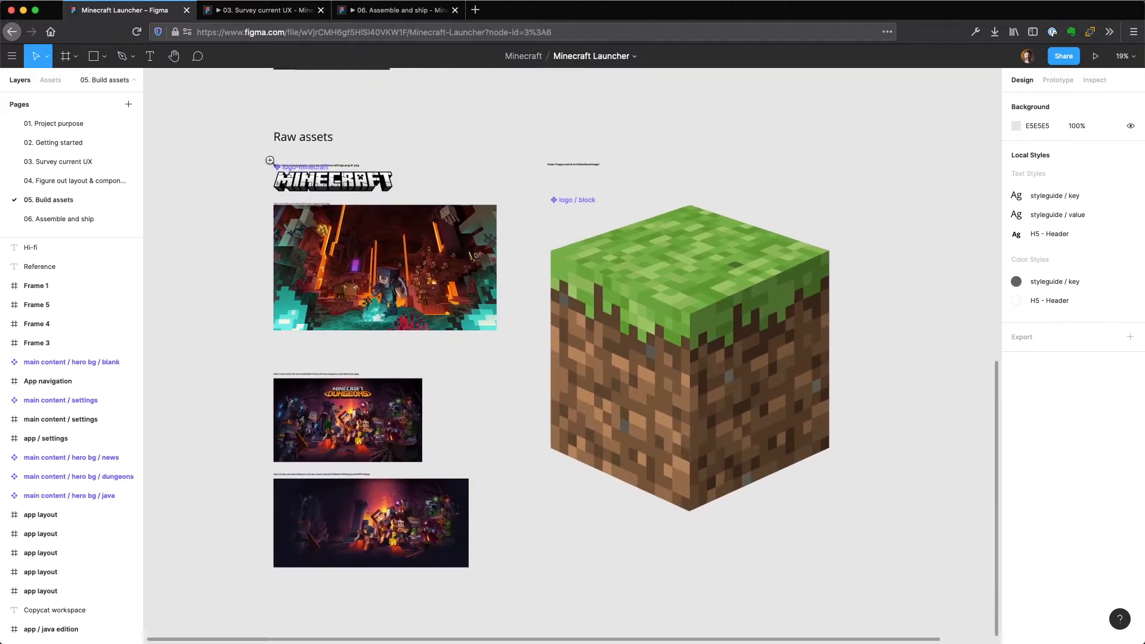
pyautogui.scroll(5, 303, 158)
pyautogui.scroll(5, 308, 170)
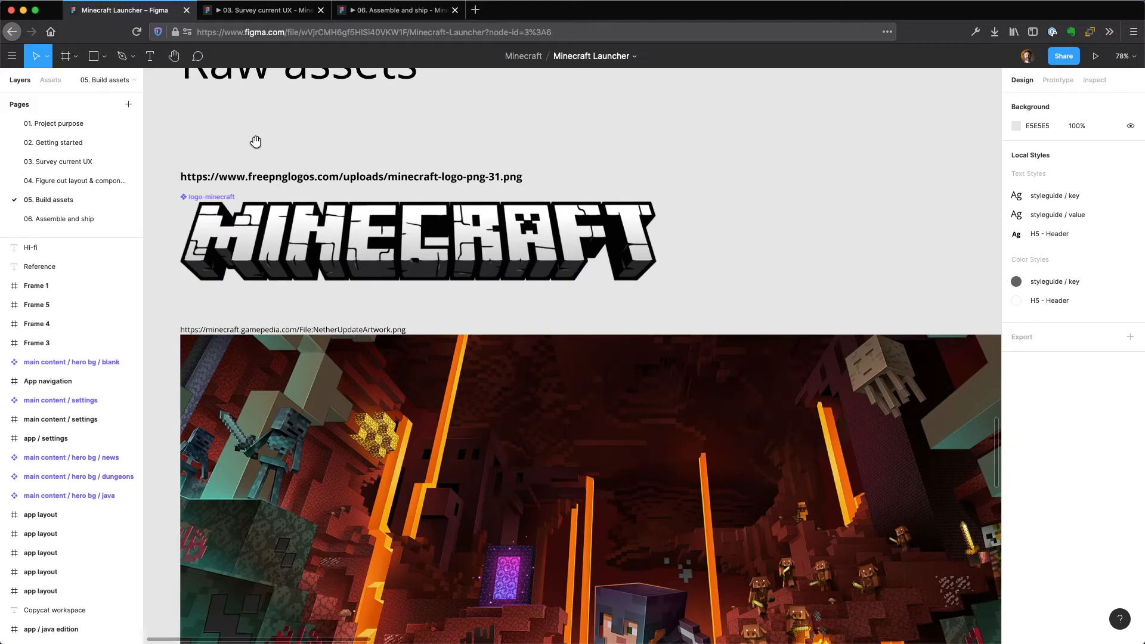
pyautogui.moveTo(253, 142); pyautogui.dragTo(370, 143)
pyautogui.click(442, 236)
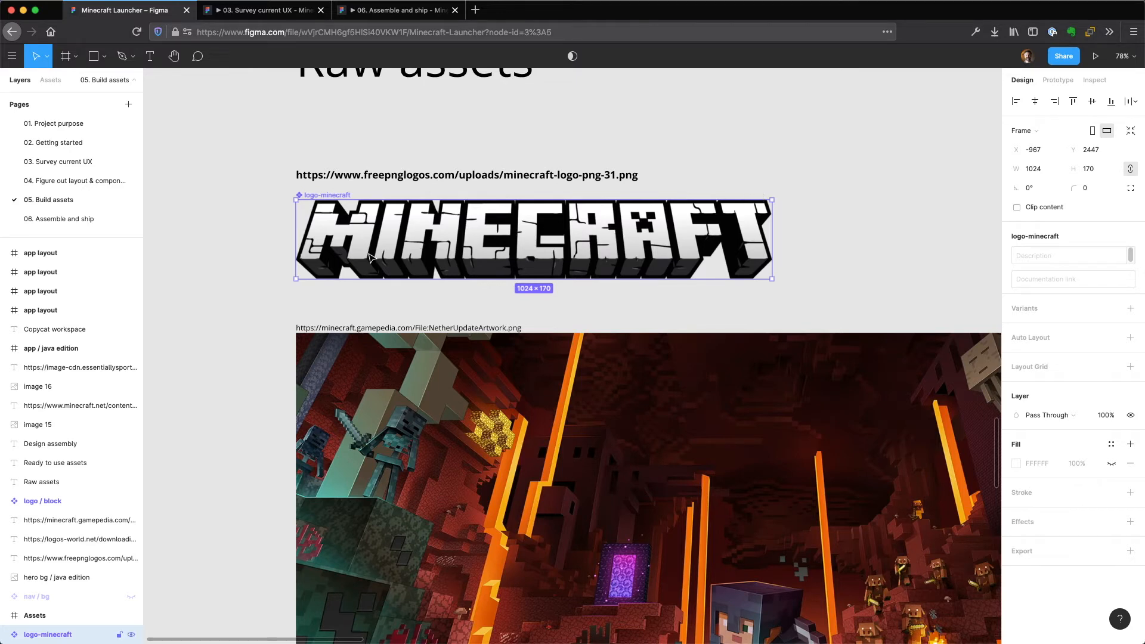
pyautogui.scroll(5, 322, 257)
pyautogui.scroll(-1, 339, 251)
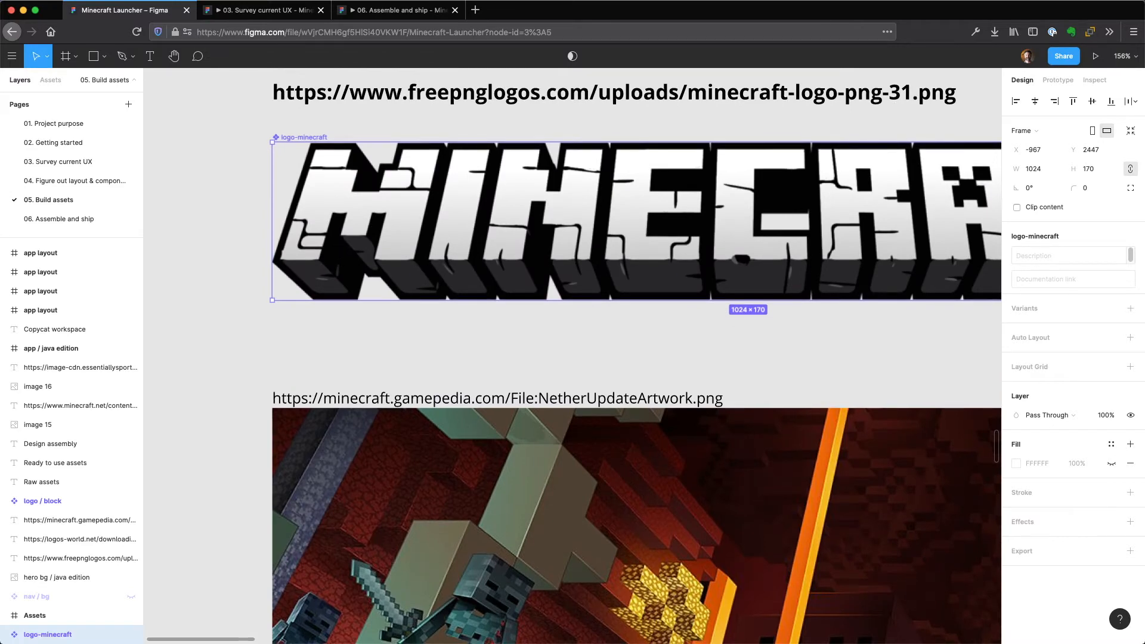
pyautogui.hotkey('shift', '0')
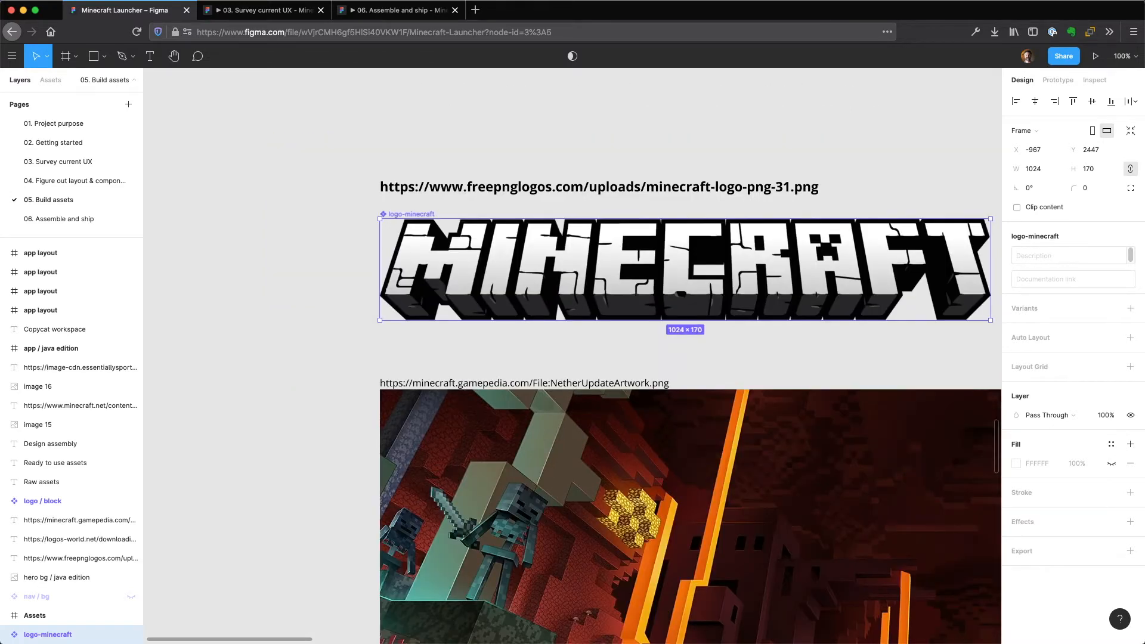
pyautogui.hscroll(6, 746, 334)
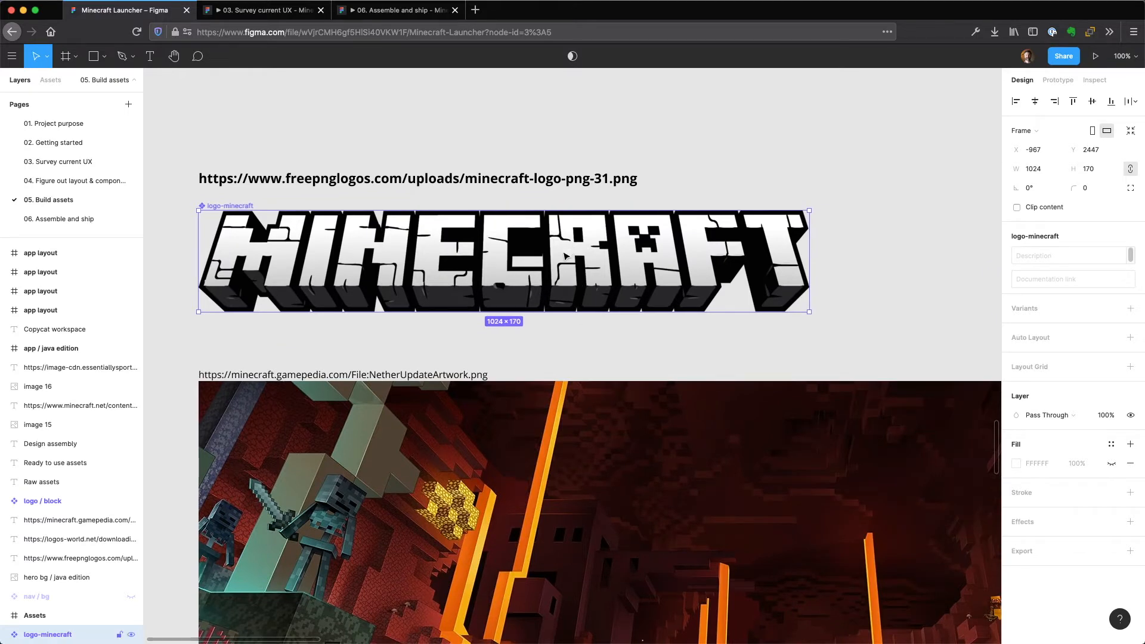
pyautogui.press('-')
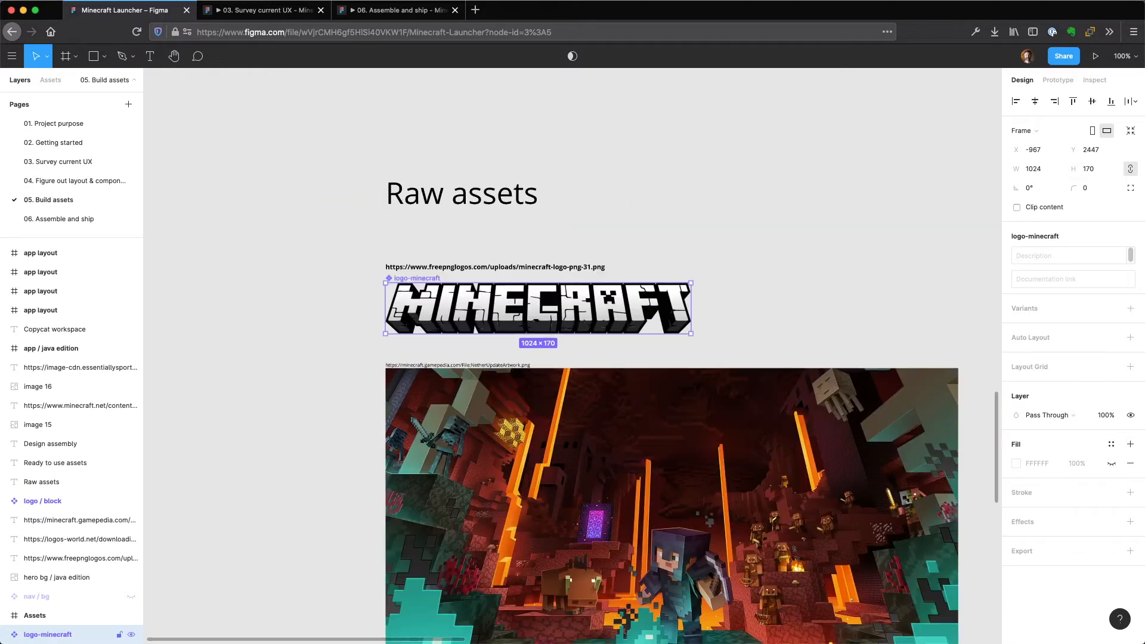
pyautogui.click(895, 301)
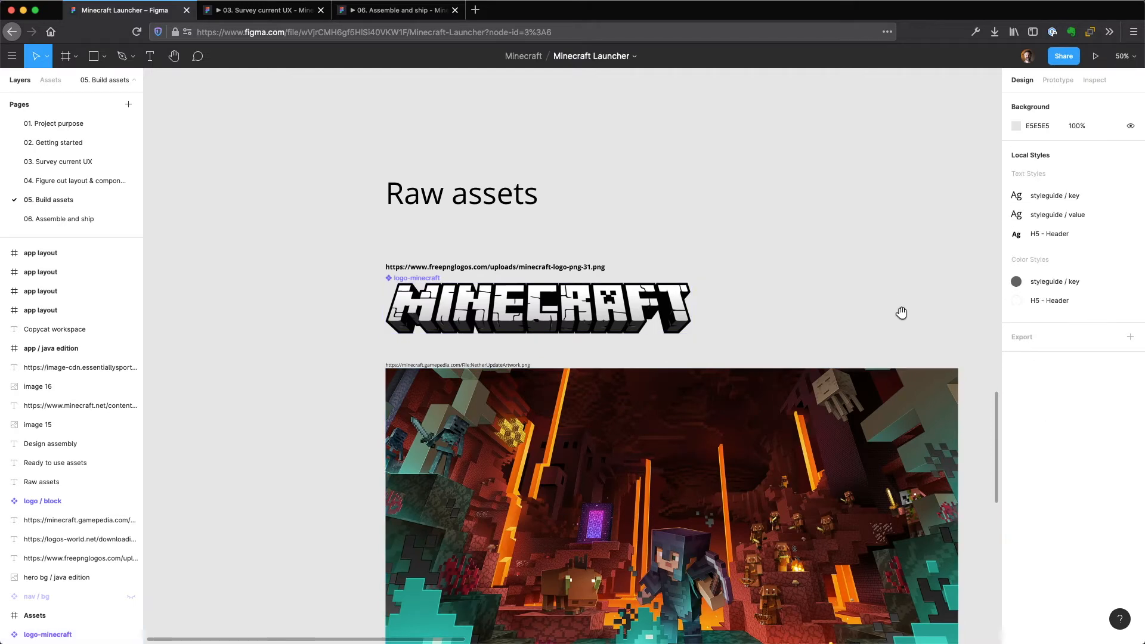
# Examine the Nether update artwork and the two Minecraft Dungeons images with their source links in "Raw assets".
pyautogui.scroll(-5, 900, 312)
pyautogui.hscroll(3, 900, 312)
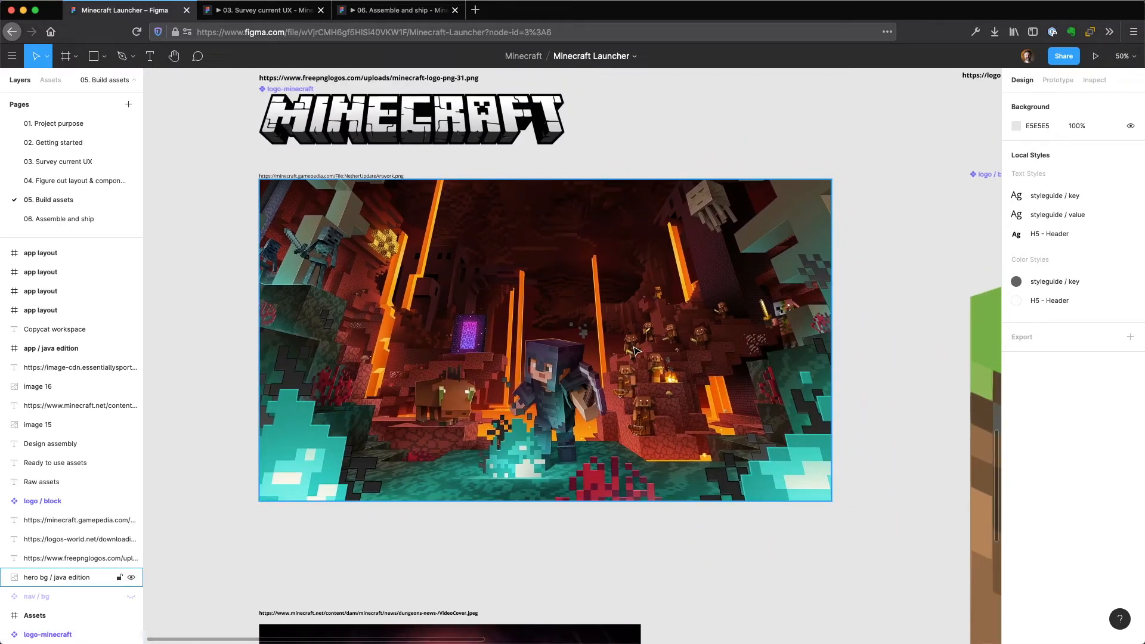
pyautogui.scroll(-1, 633, 348)
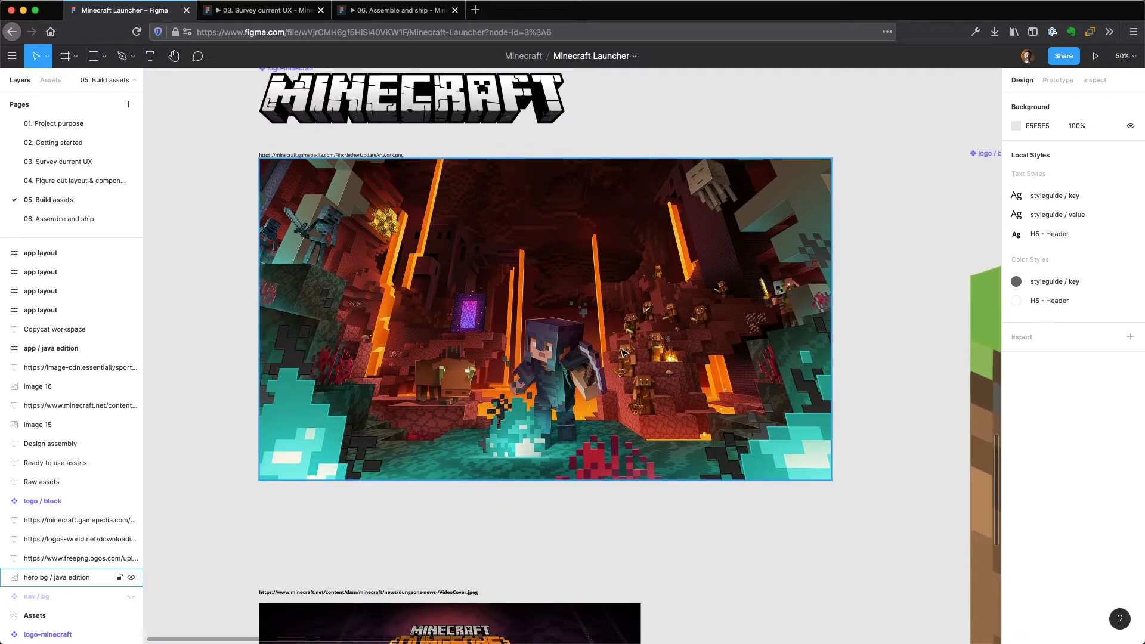
pyautogui.scroll(-10, 622, 352)
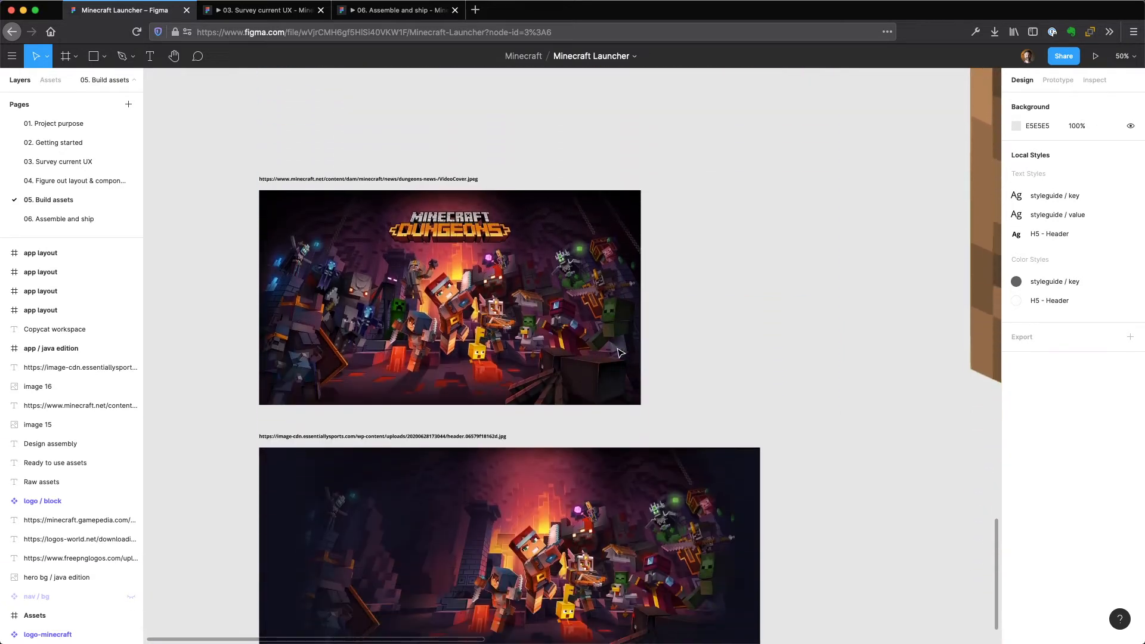
pyautogui.scroll(-1, 620, 353)
pyautogui.scroll(-1, 615, 358)
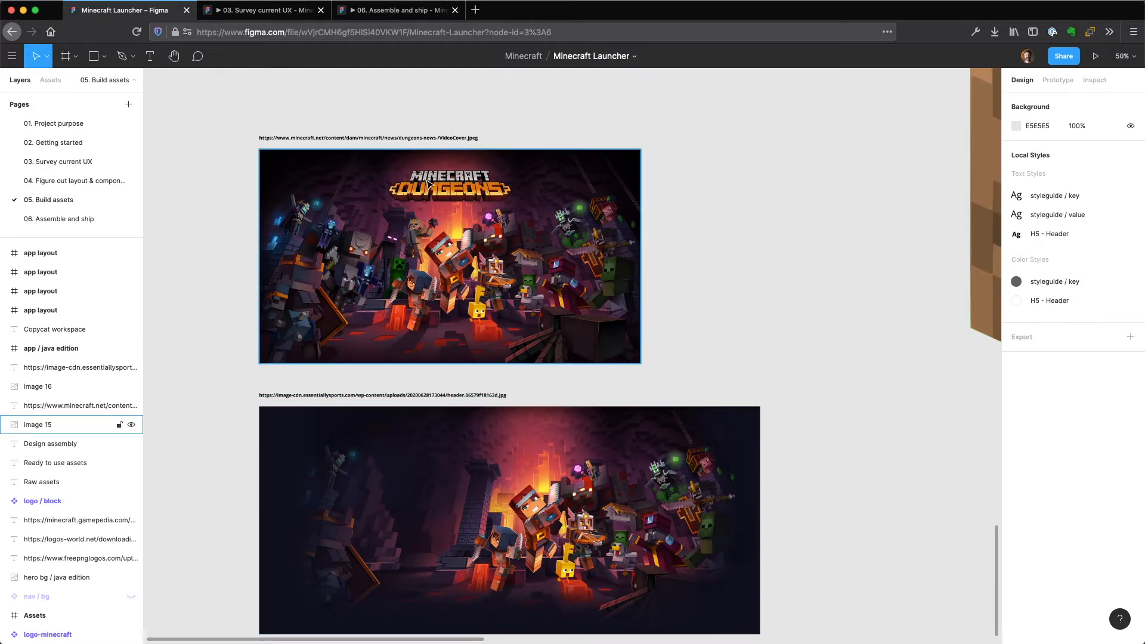
pyautogui.scroll(-3, 815, 340)
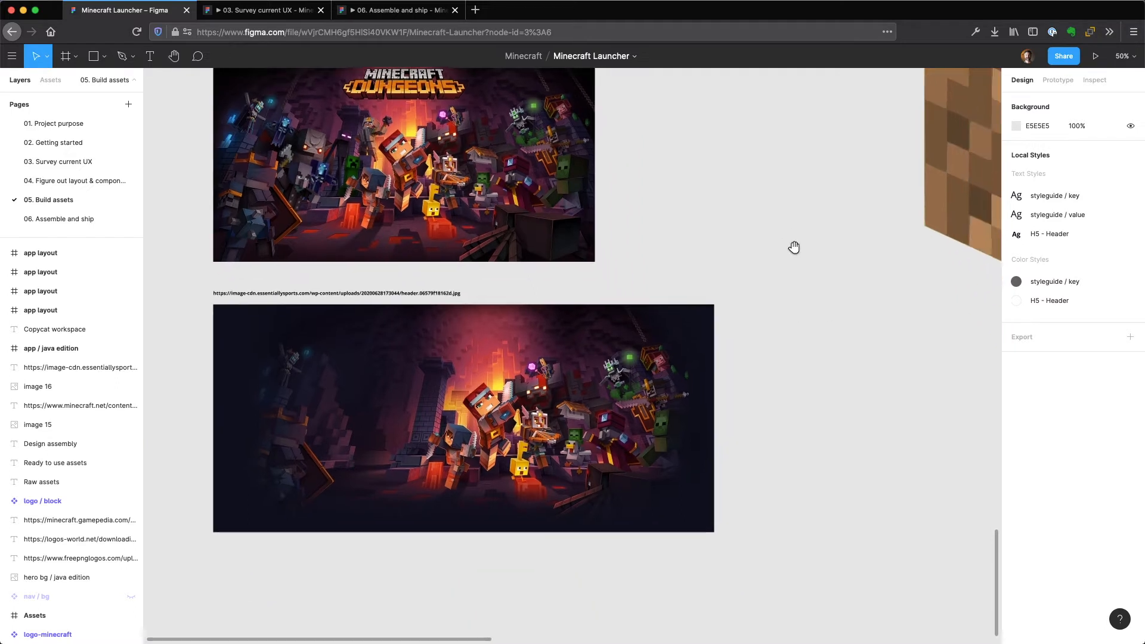
pyautogui.scroll(2, 793, 245)
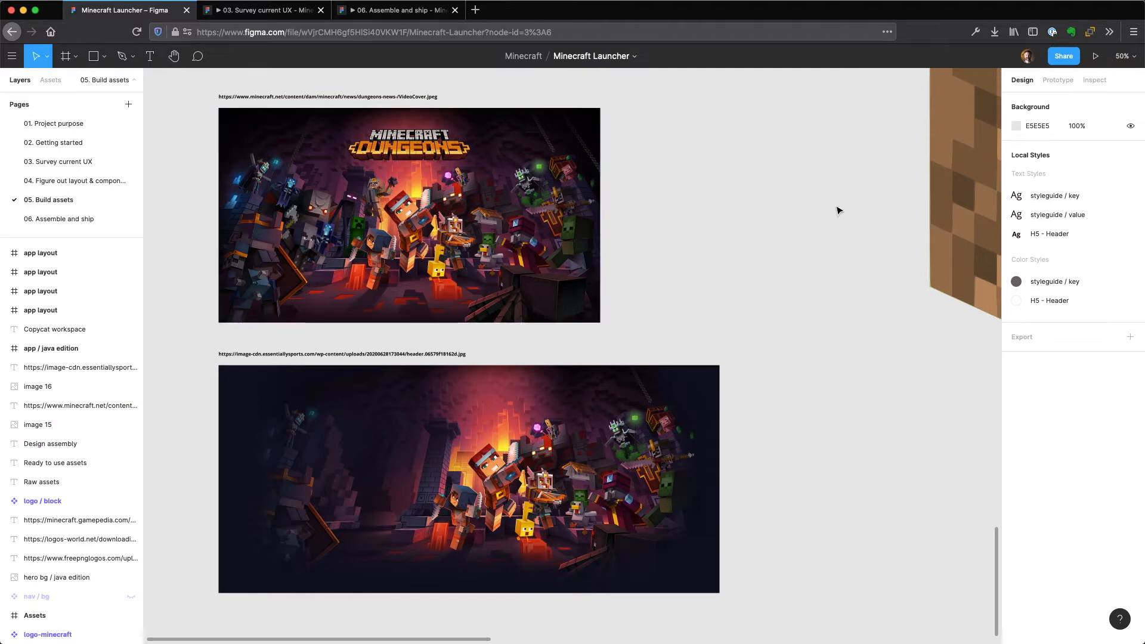
# Select the "logo / block" component in "Raw assets" and examine it up close.
pyautogui.press('-')
pyautogui.press('-')
pyautogui.click(739, 278)
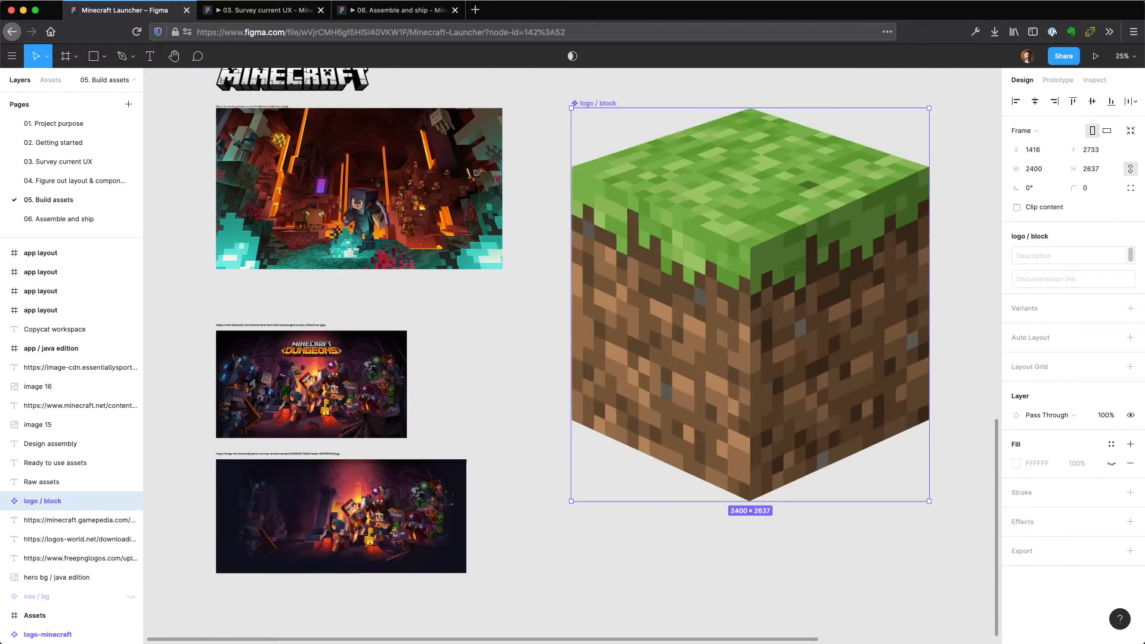
pyautogui.press('+')
pyautogui.moveTo(838, 176); pyautogui.dragTo(785, 276)
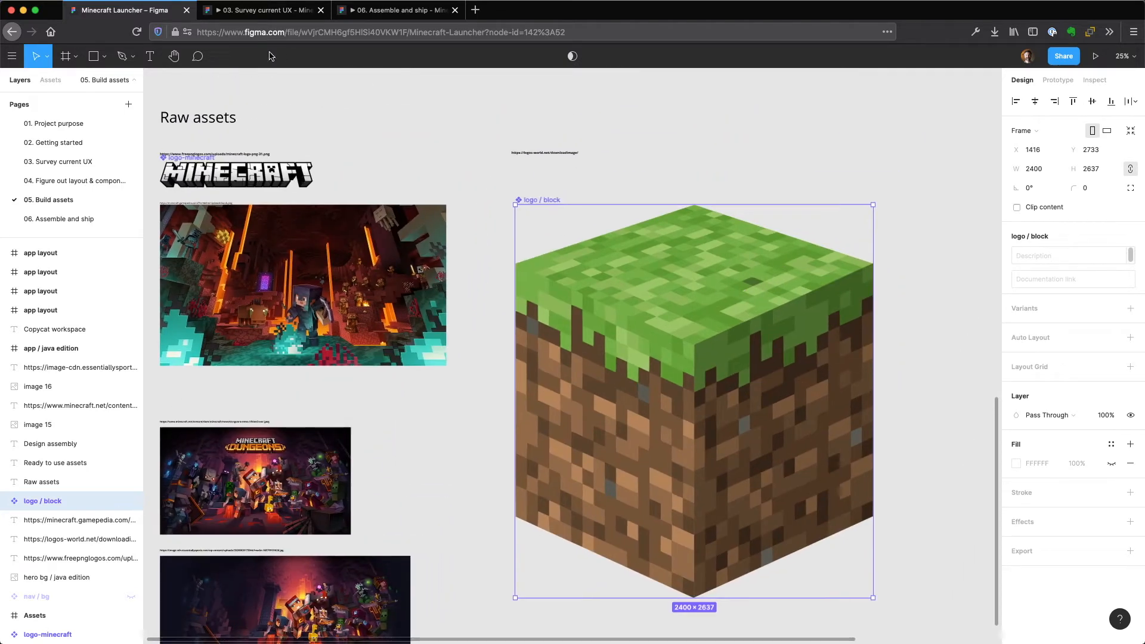
# Inspect the Java Edition screen, Frame 3, on the "03. Survey current UX" page, and return to "05. Build assets".
pyautogui.click(73, 161)
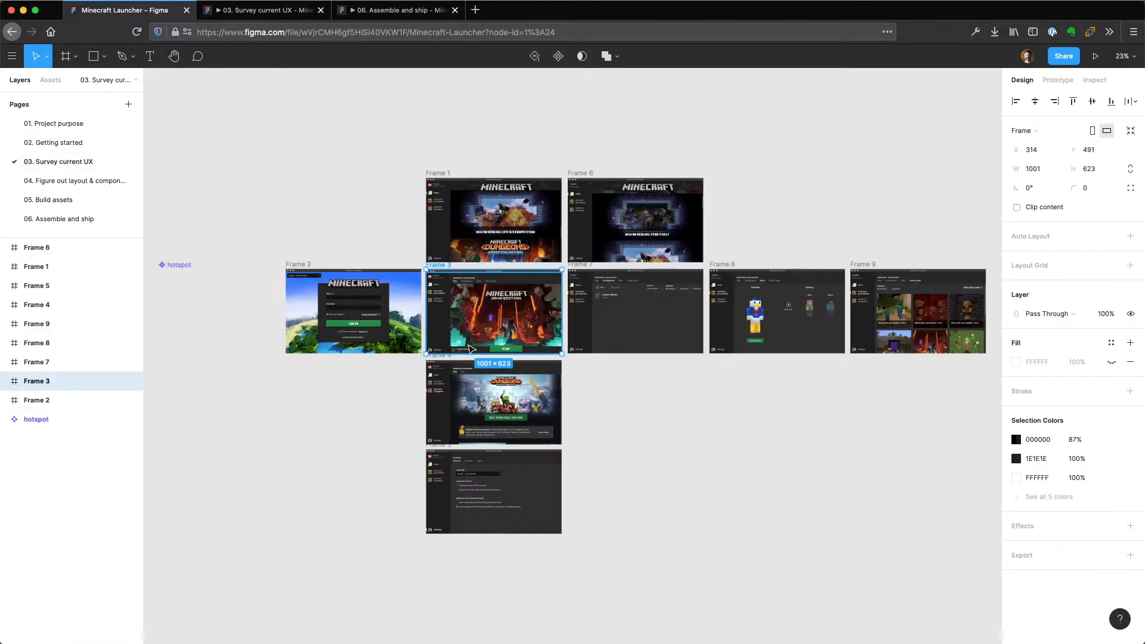
pyautogui.click(471, 349)
pyautogui.hotkey('shift', '2')
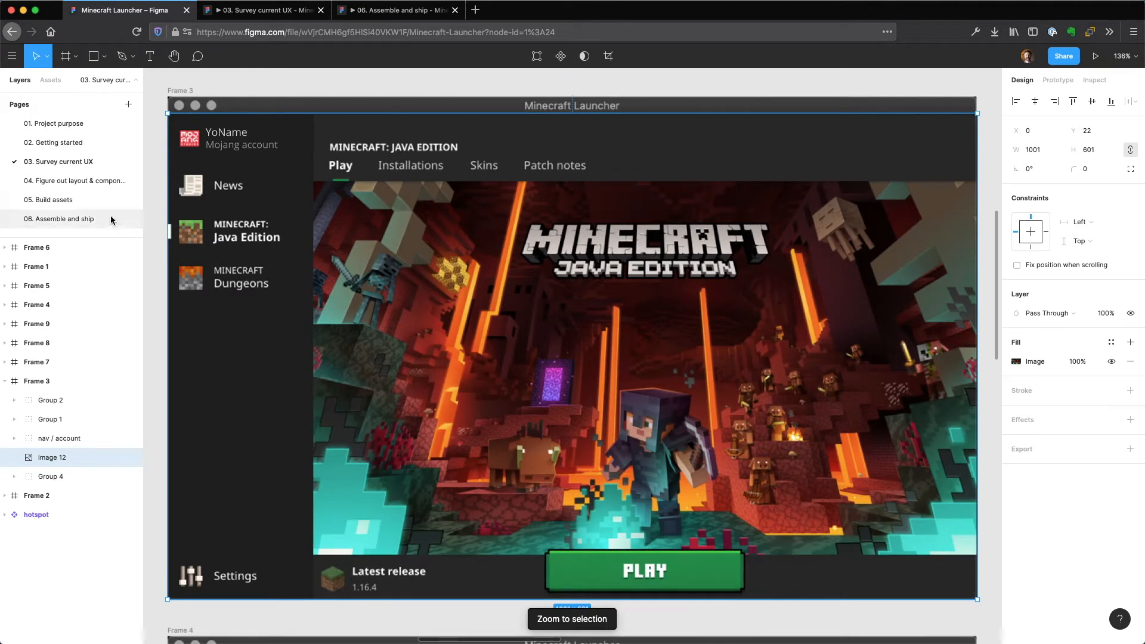
pyautogui.click(92, 202)
pyautogui.click(422, 113)
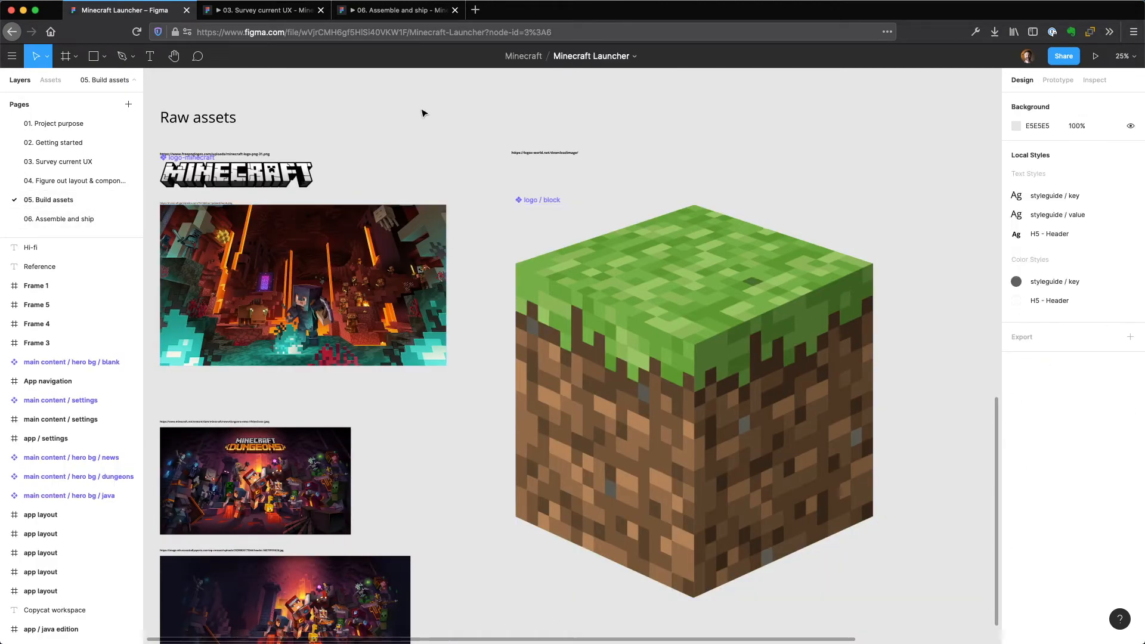
# Show the "Ready to use assets" section and zoom in on its "app layout" frame.
pyautogui.press('-')
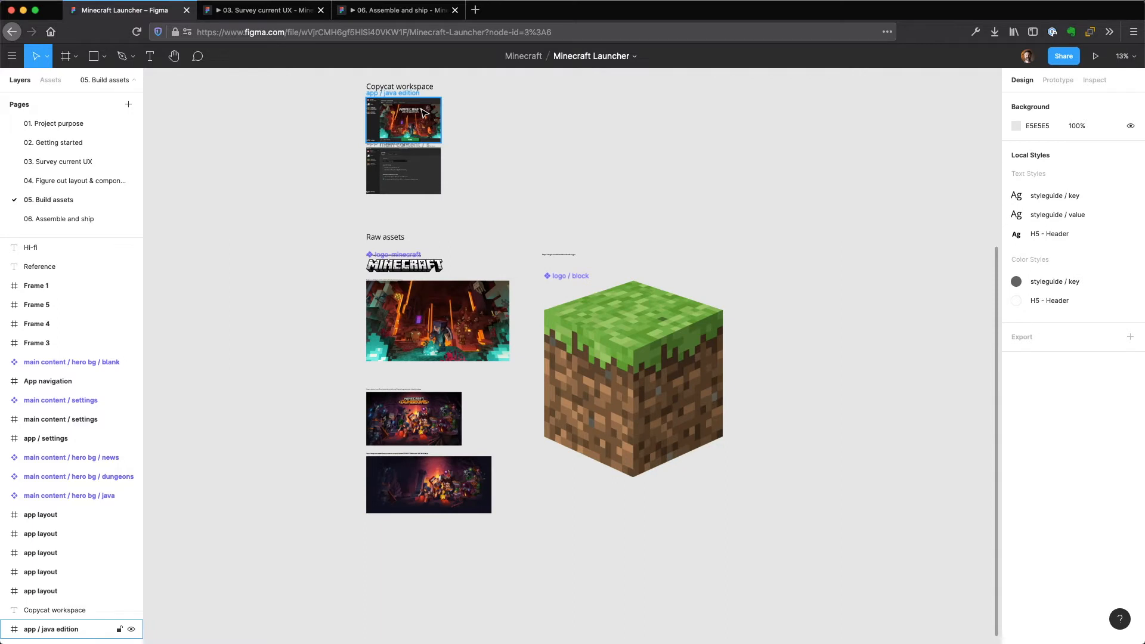
pyautogui.scroll(10, 606, 256)
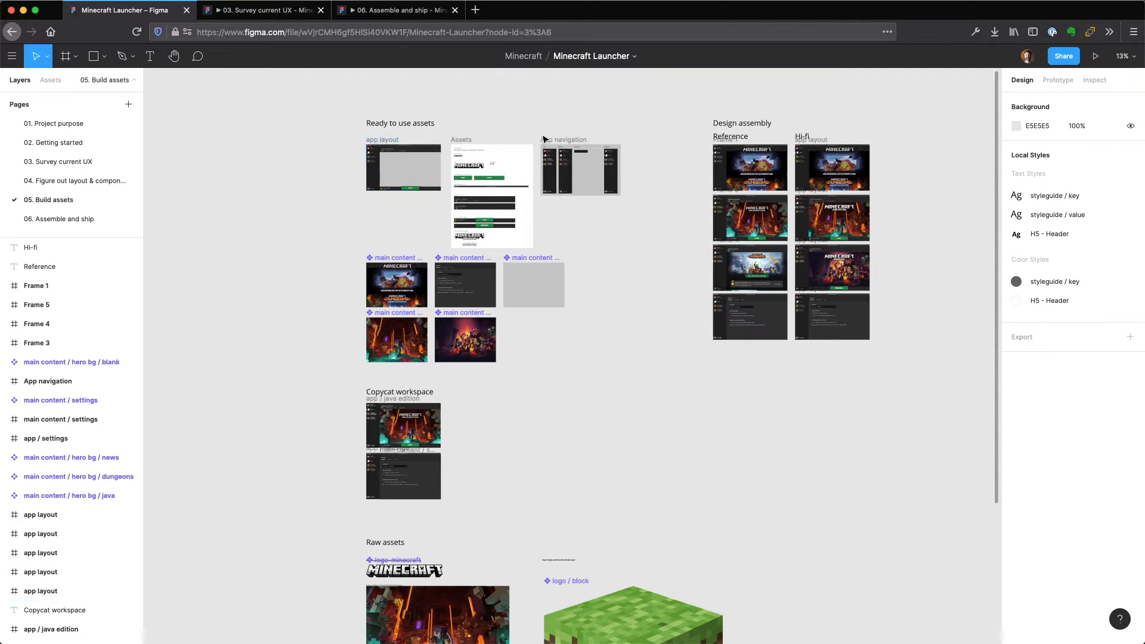
pyautogui.click(383, 142)
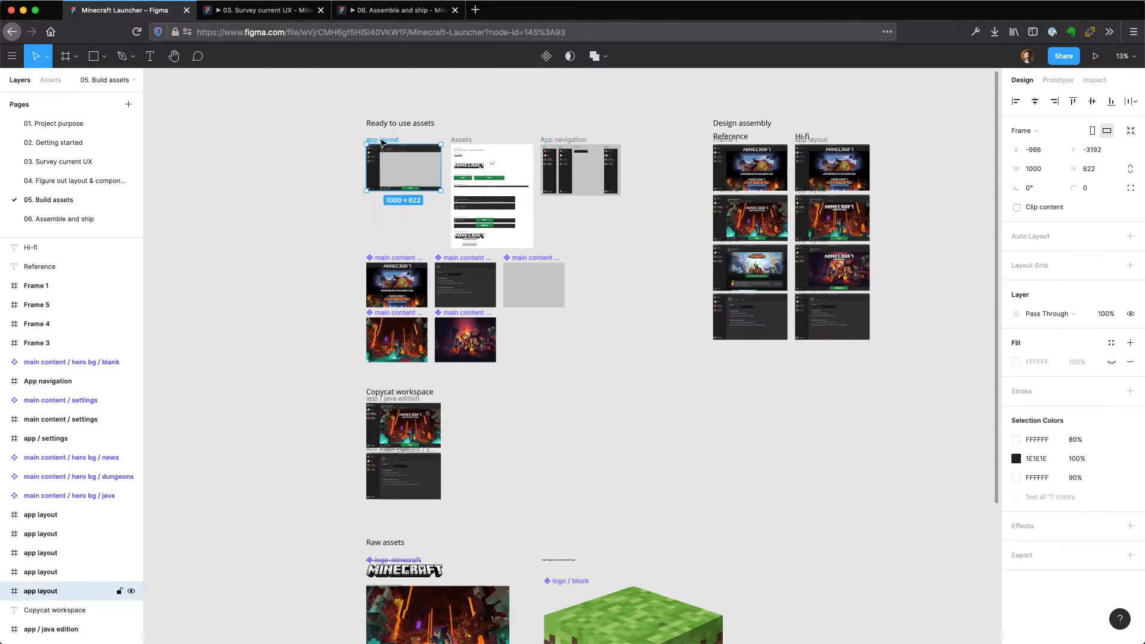
pyautogui.hotkey('shift', '2')
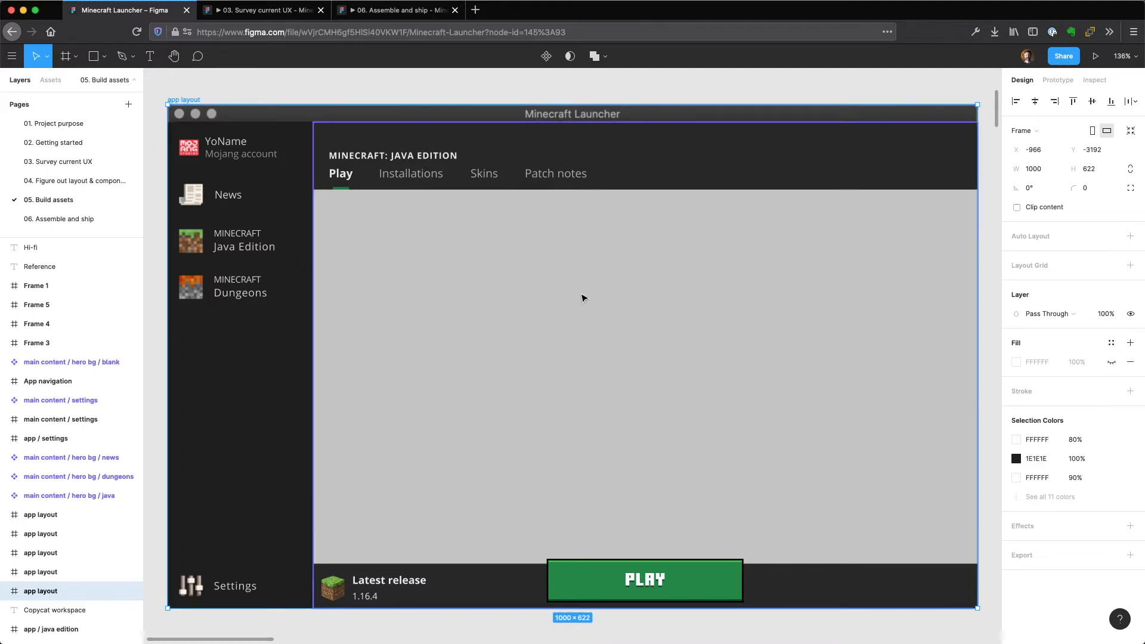
# Select the window controls, main content areas, play bar and app navigation of the "app layout" frame in turn to inspect them.
pyautogui.click(384, 117)
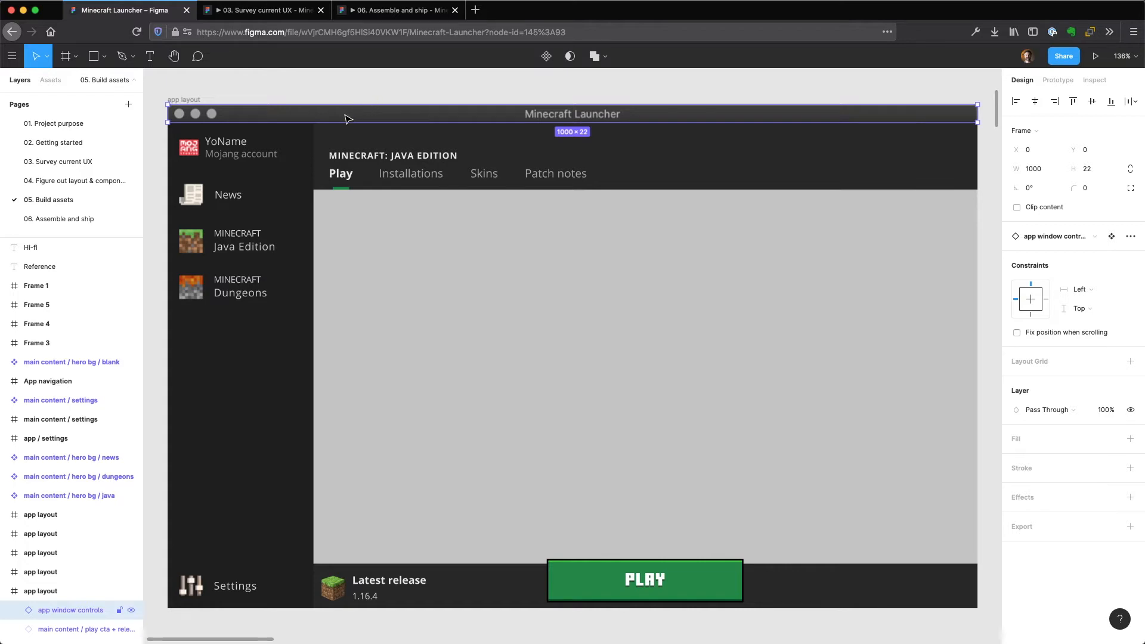
pyautogui.click(352, 149)
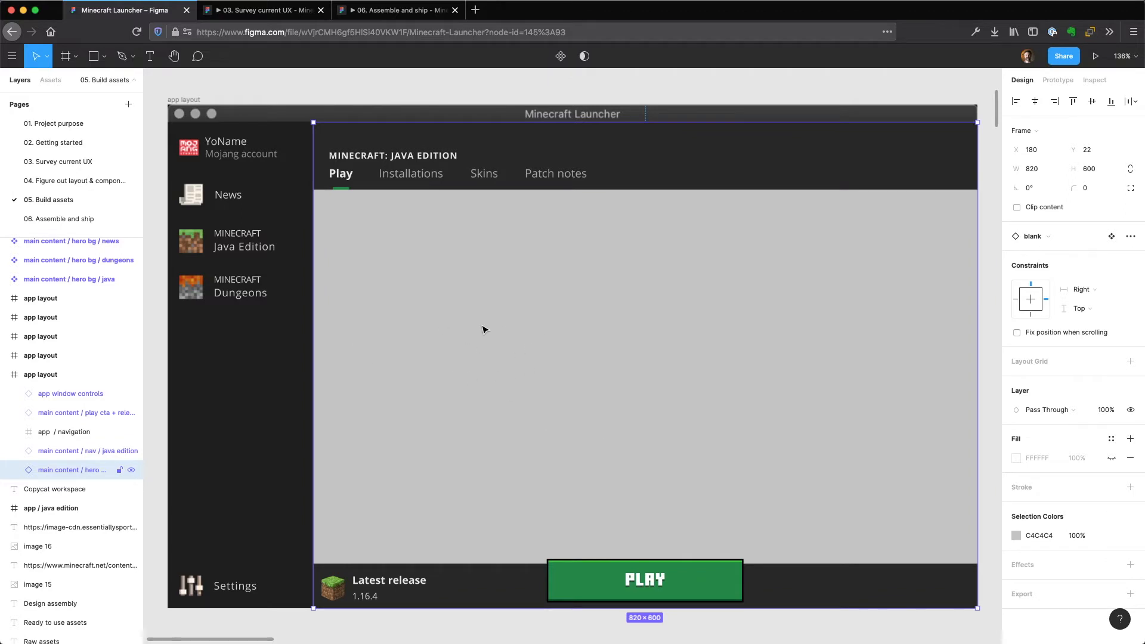
pyautogui.click(445, 577)
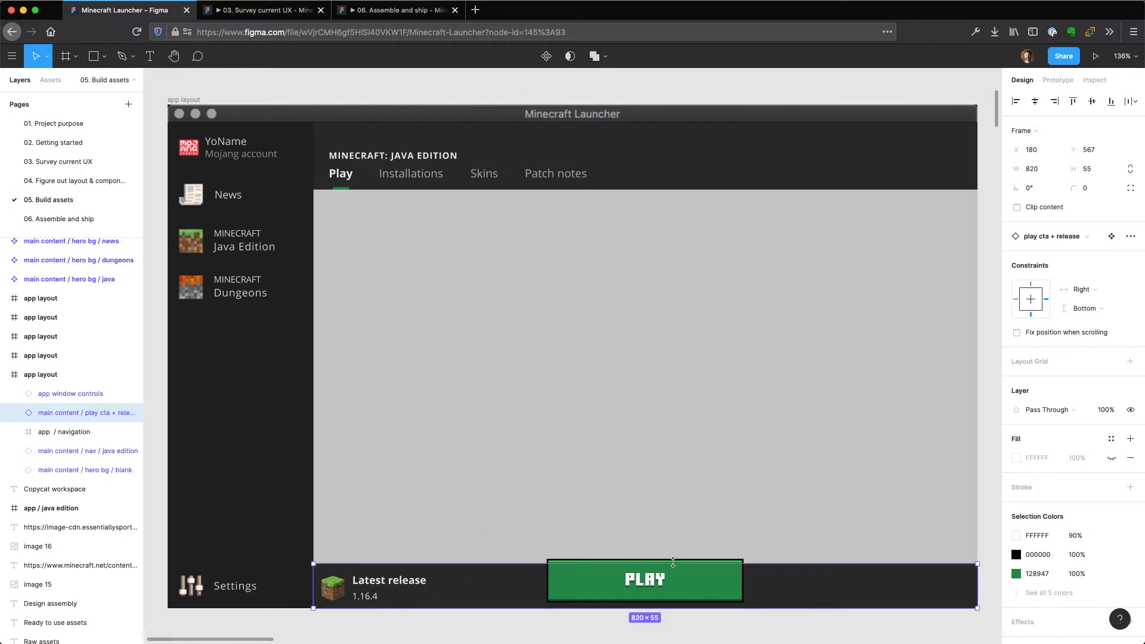
pyautogui.click(225, 412)
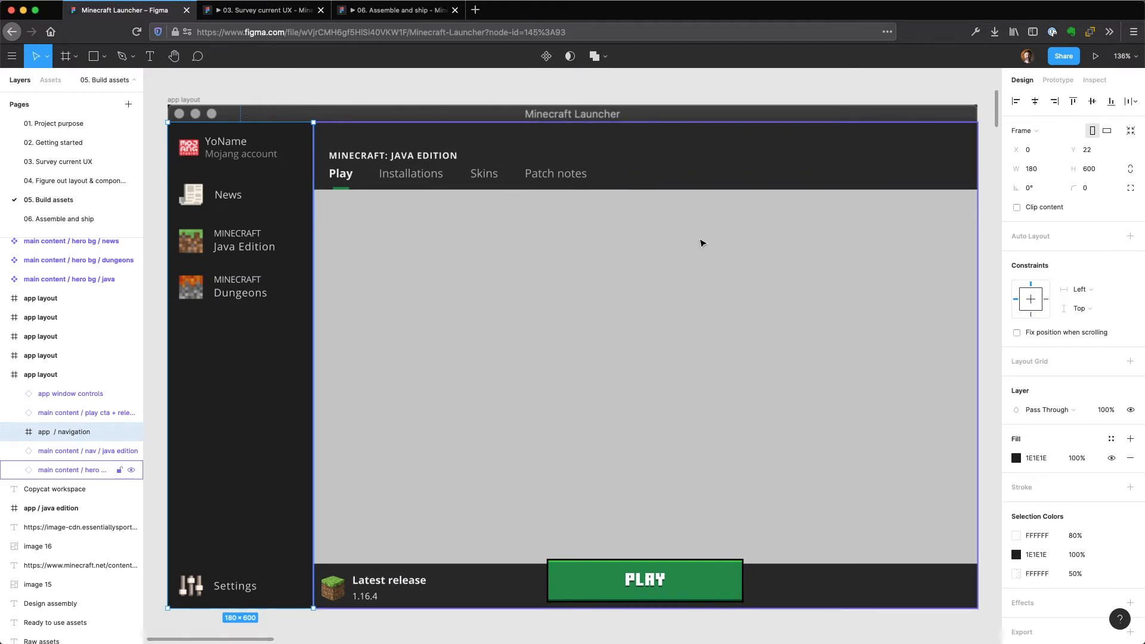
# Examine the "Assets" frame from the Minecraft font down to the main content nav, selecting both checkboxes and the PLAY button.
pyautogui.hscroll(12, 694, 243)
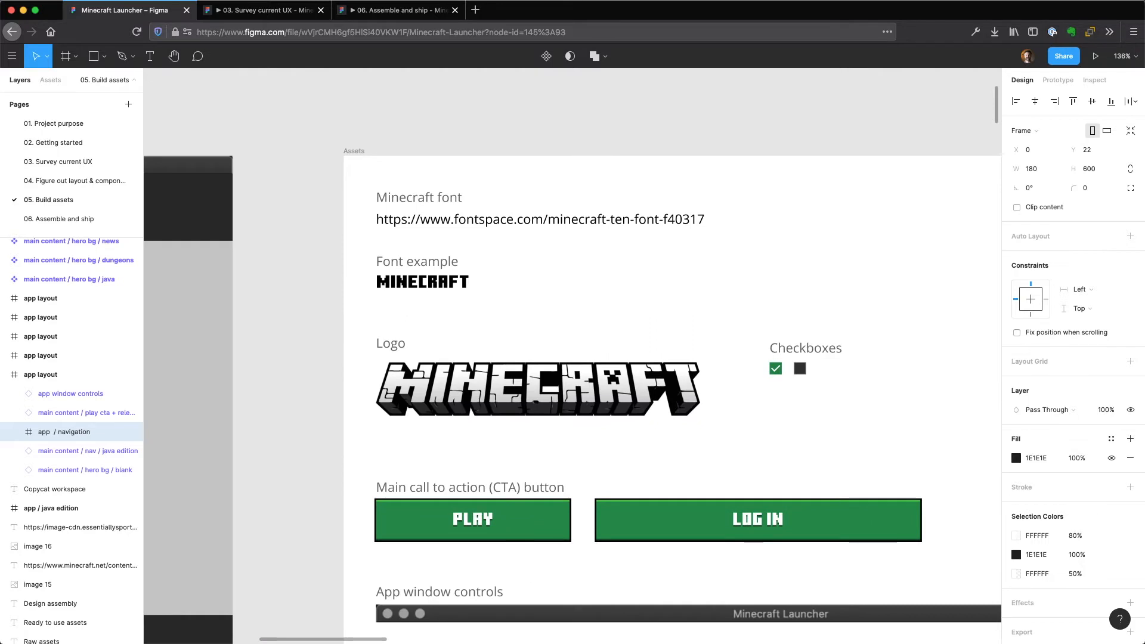
pyautogui.moveTo(696, 276); pyautogui.dragTo(588, 207)
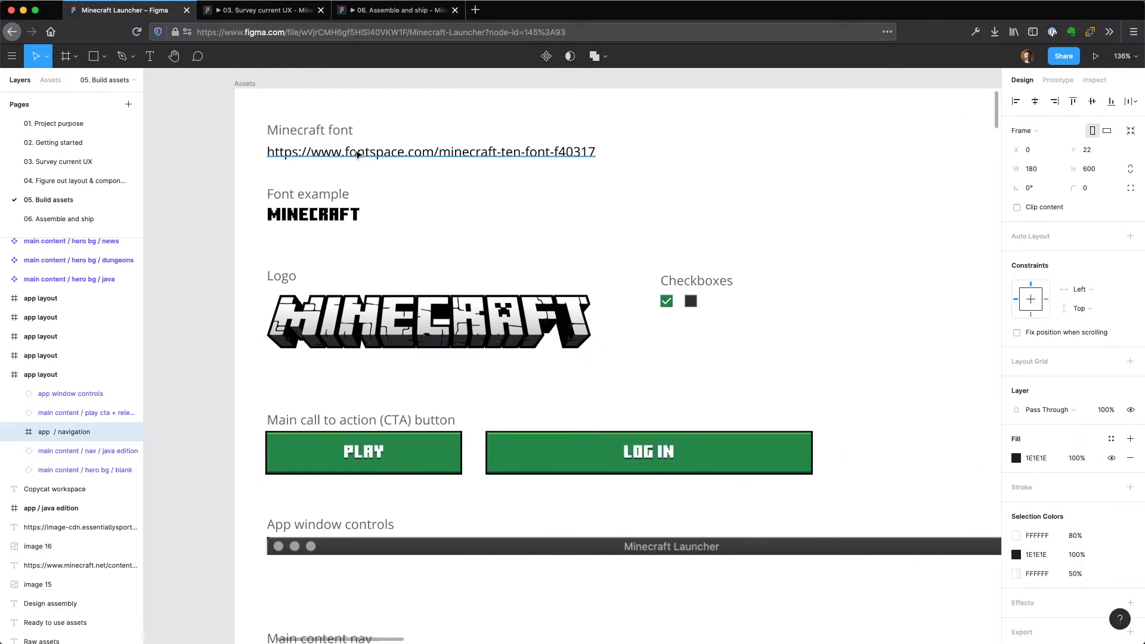
pyautogui.scroll(-2, 504, 237)
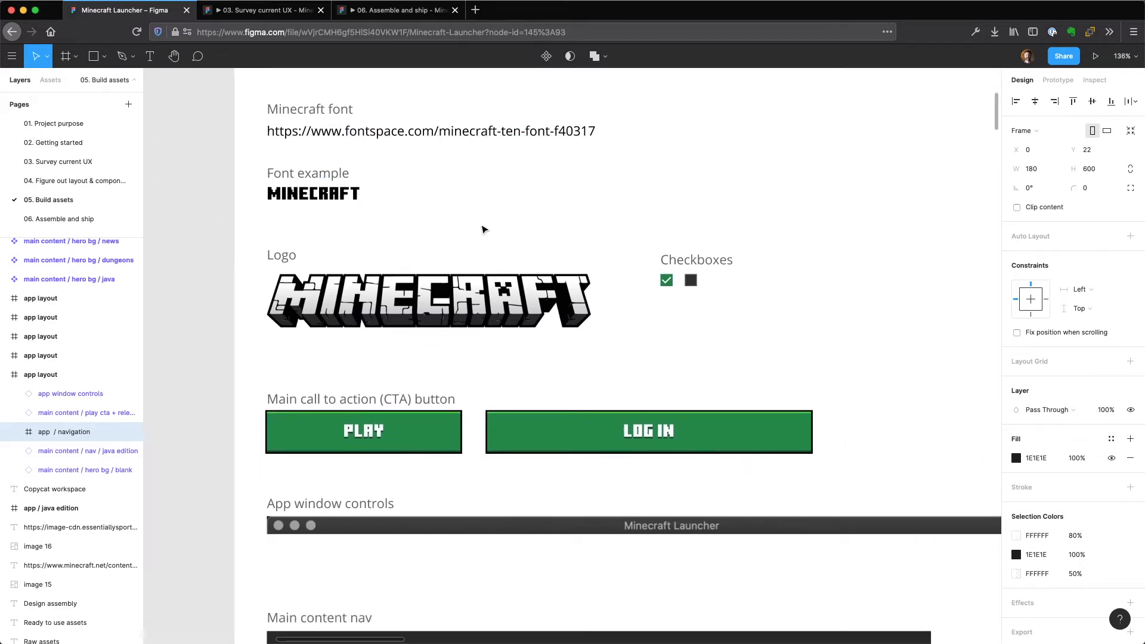
pyautogui.click(666, 272)
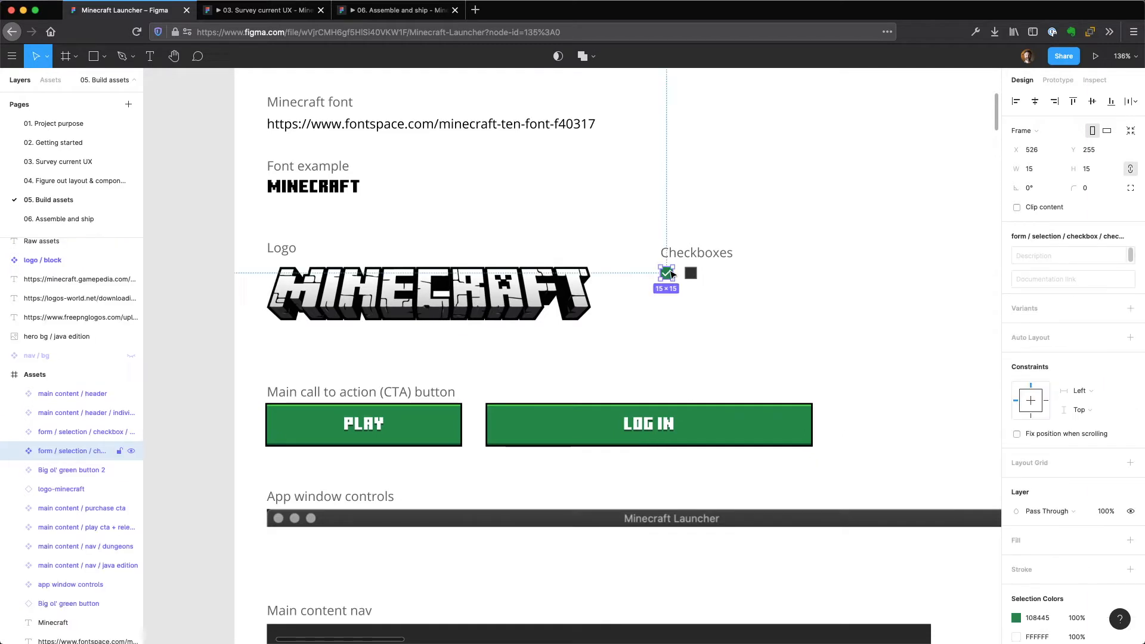
pyautogui.click(694, 278)
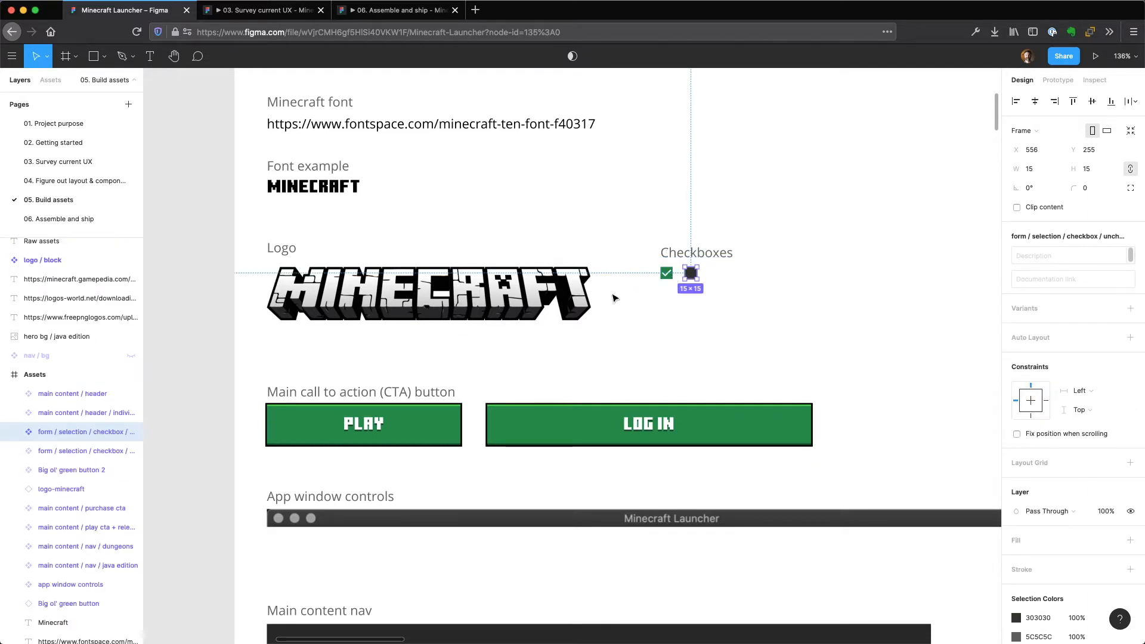
pyautogui.scroll(-5, 628, 289)
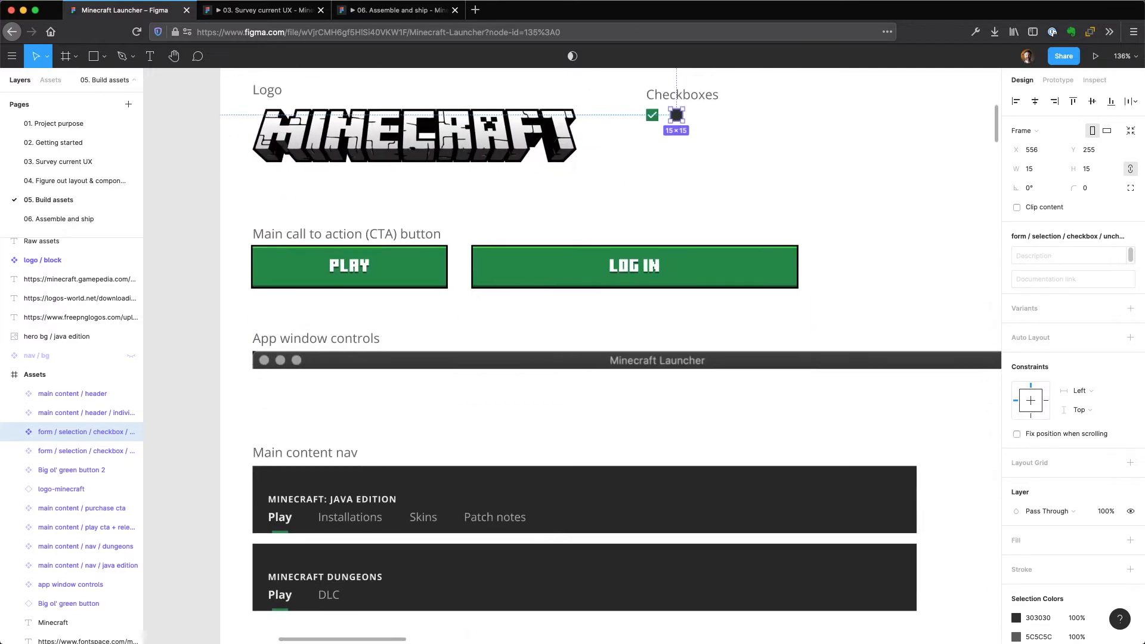
pyautogui.click(390, 265)
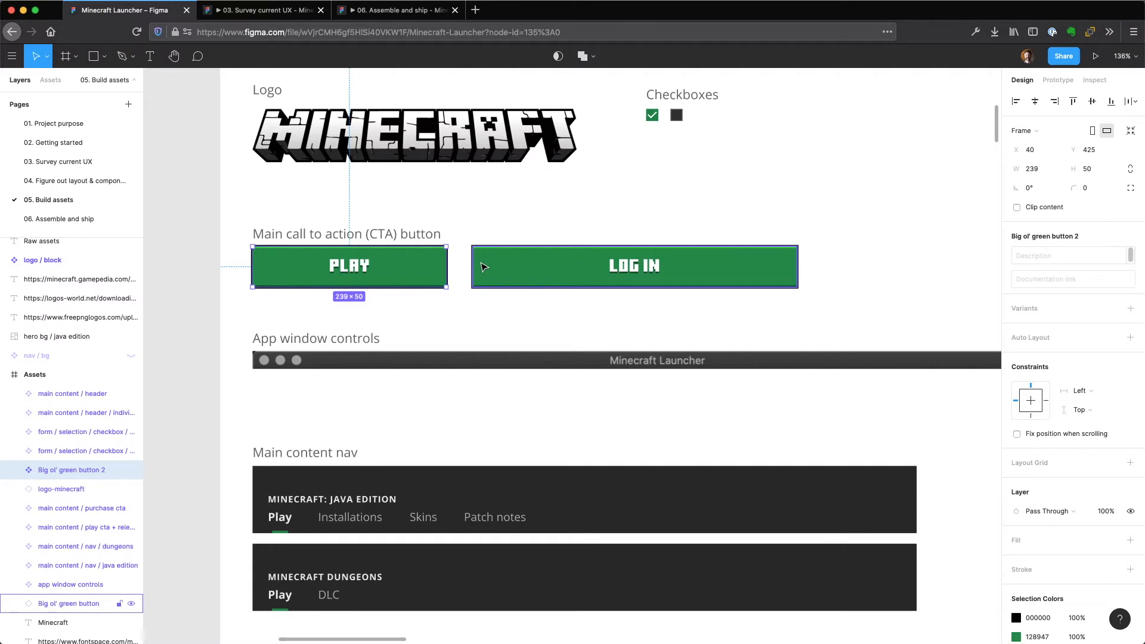
# Select the PLAY button asset and compare it with the PLAY button of the Java Edition screen on the "03. Survey current UX" page.
pyautogui.click(550, 234)
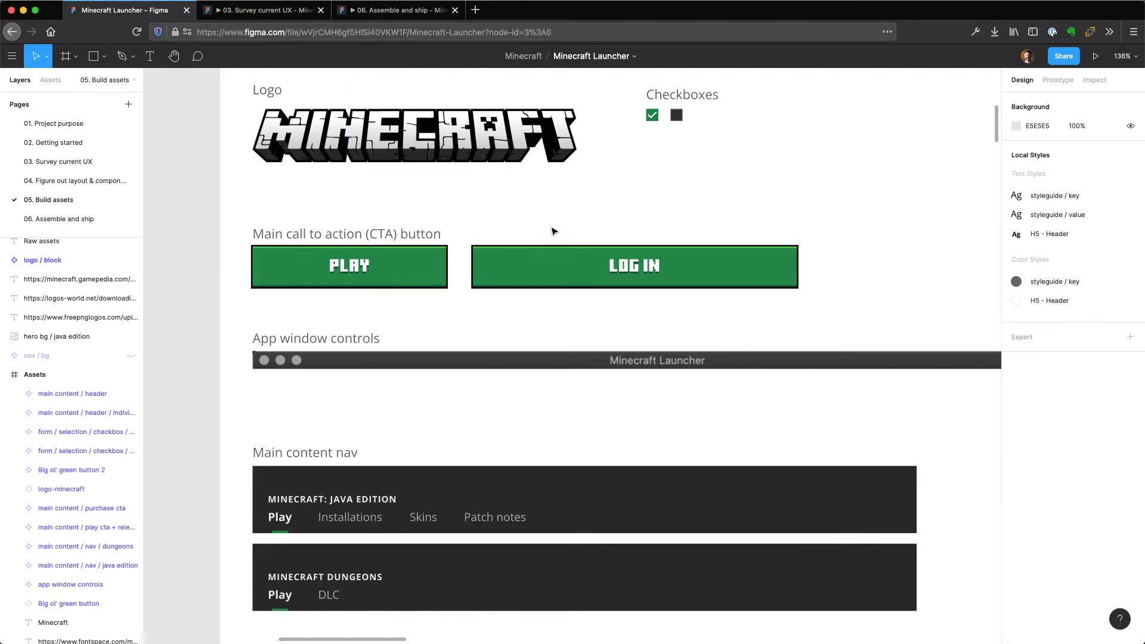
pyautogui.click(416, 270)
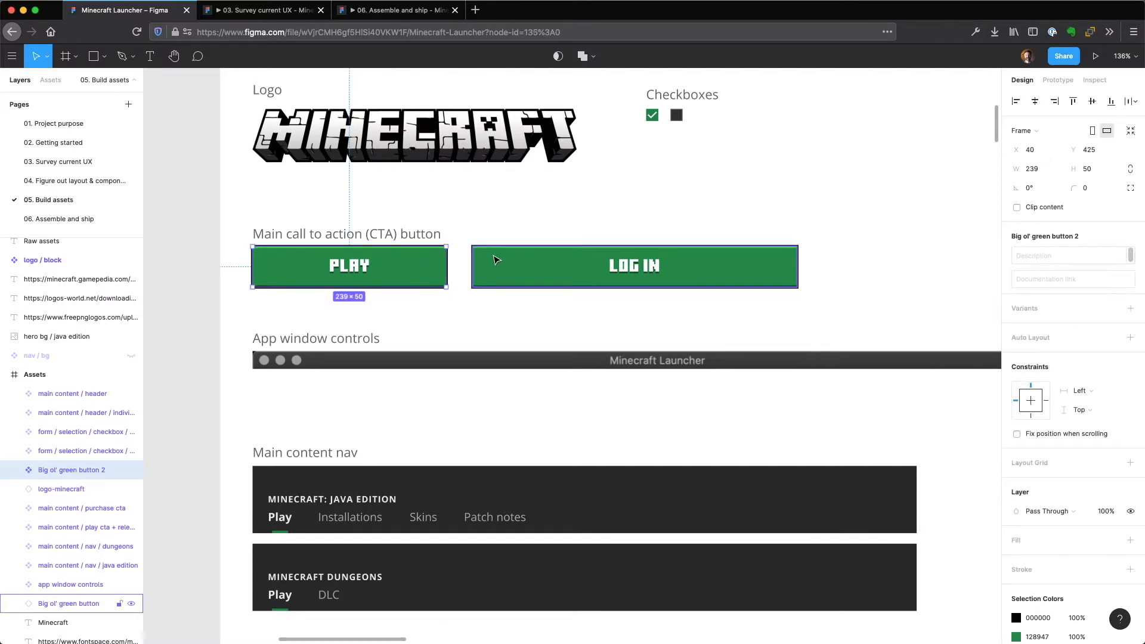
pyautogui.click(83, 148)
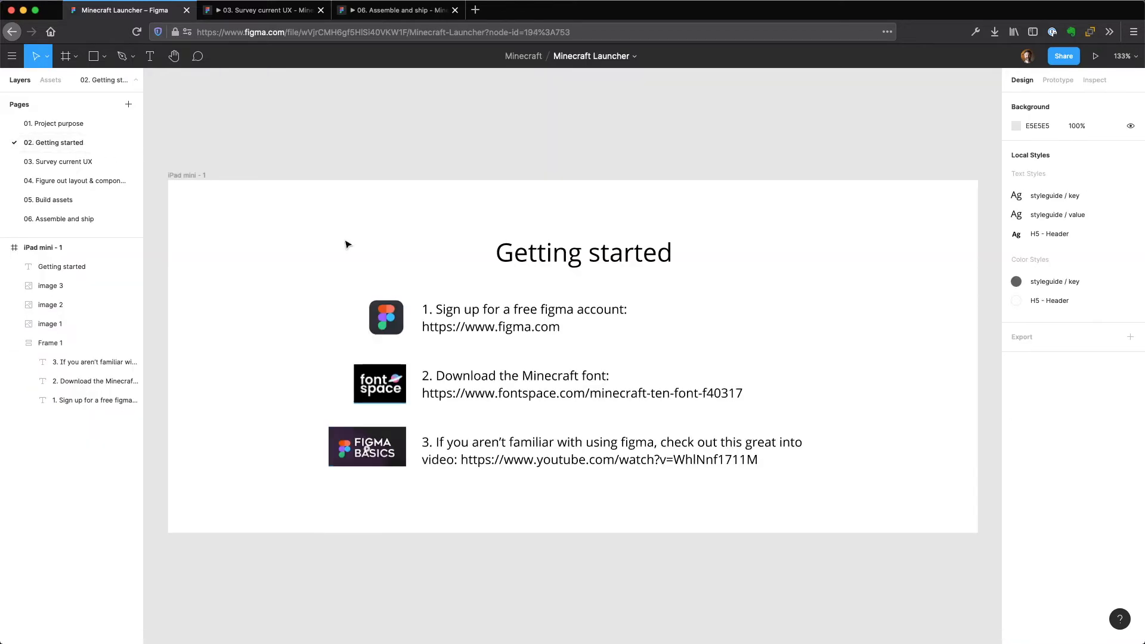
pyautogui.click(63, 162)
pyautogui.scroll(-5, 582, 430)
pyautogui.hscroll(3, 582, 430)
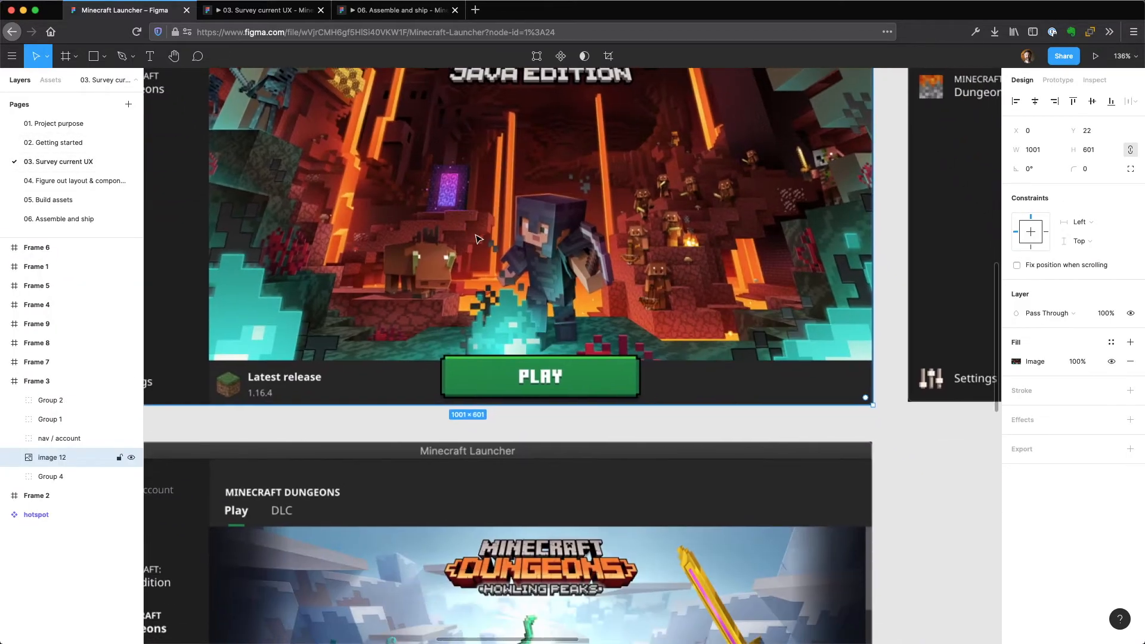
pyautogui.hotkey('shift', '=')
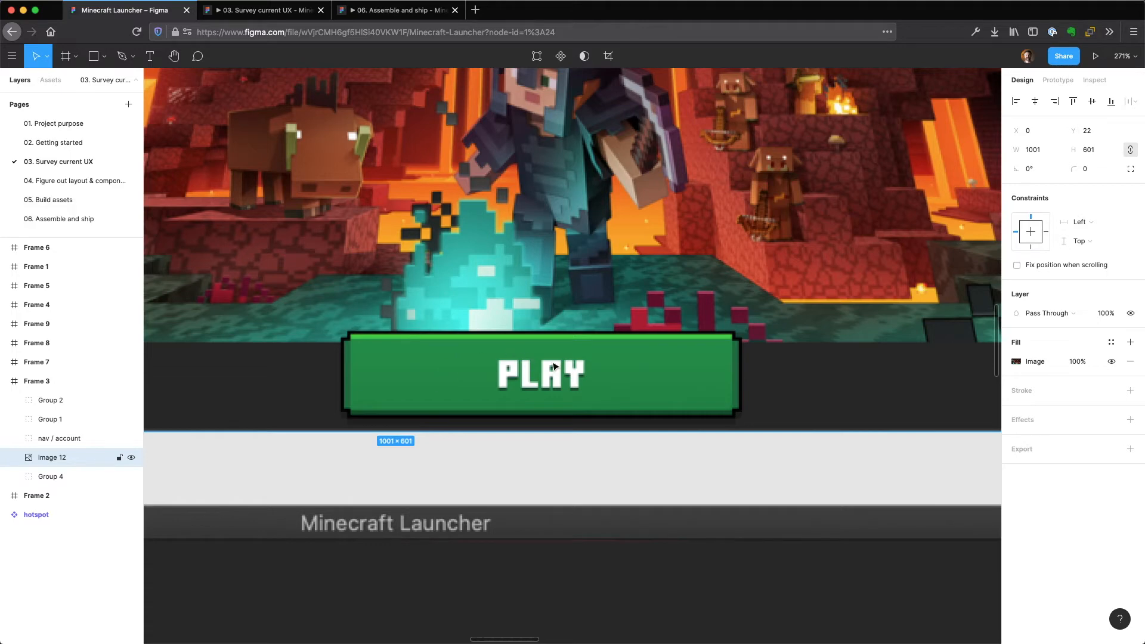
# Return to the "05. Build assets" page and select the app window controls and both main content nav bars in turn to inspect them.
pyautogui.click(55, 201)
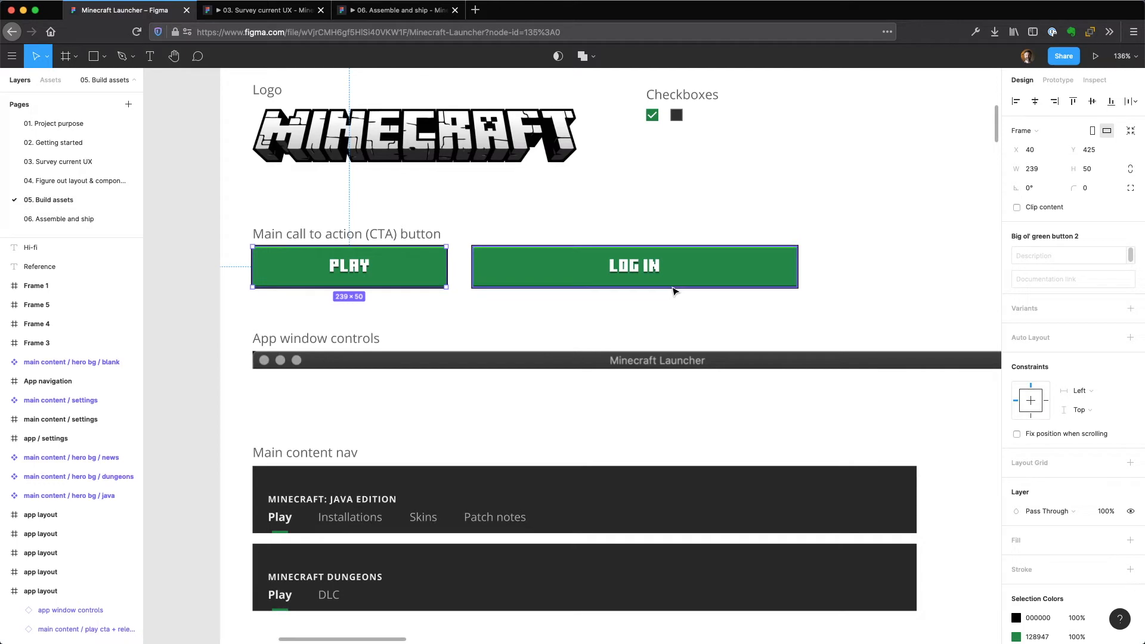
pyautogui.scroll(-2, 895, 319)
pyautogui.hscroll(3, 895, 319)
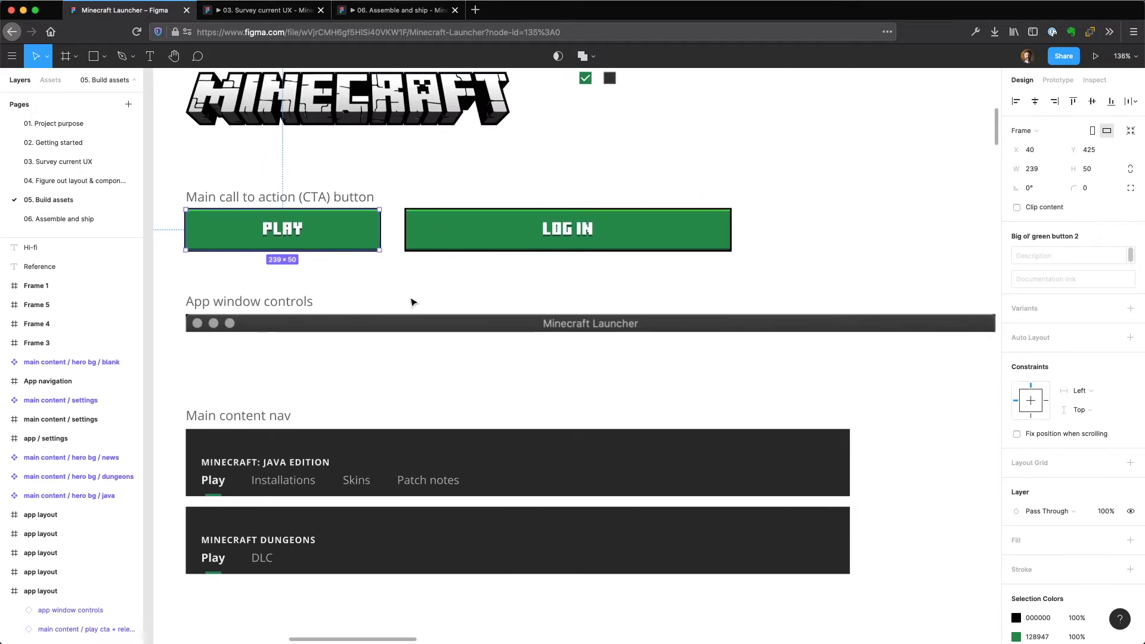
pyautogui.click(365, 323)
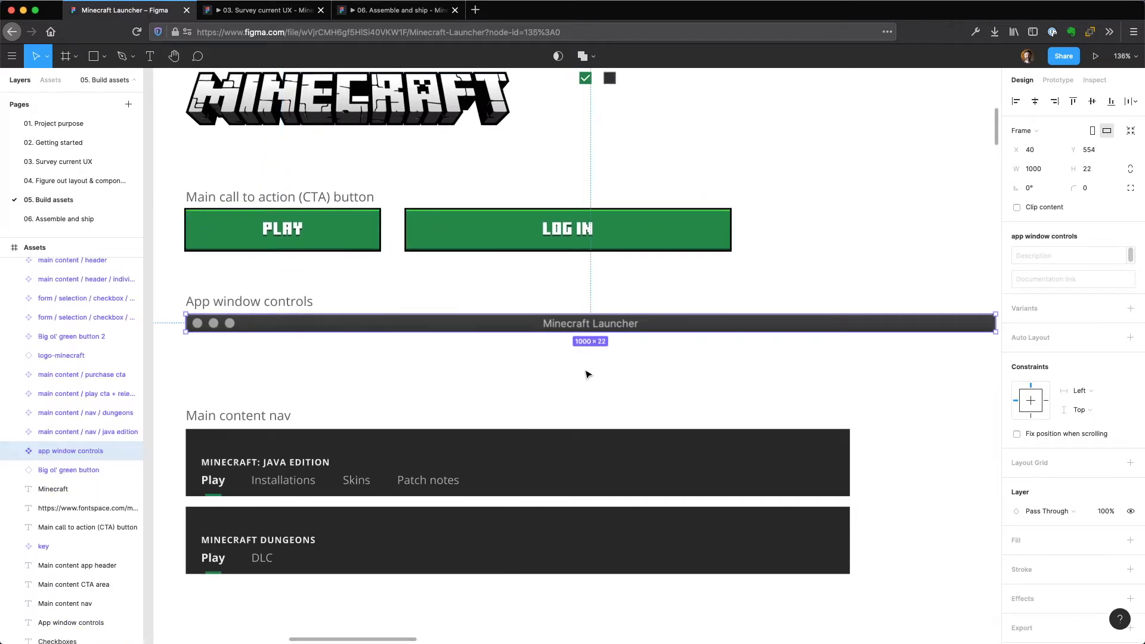
pyautogui.click(399, 448)
pyautogui.click(378, 537)
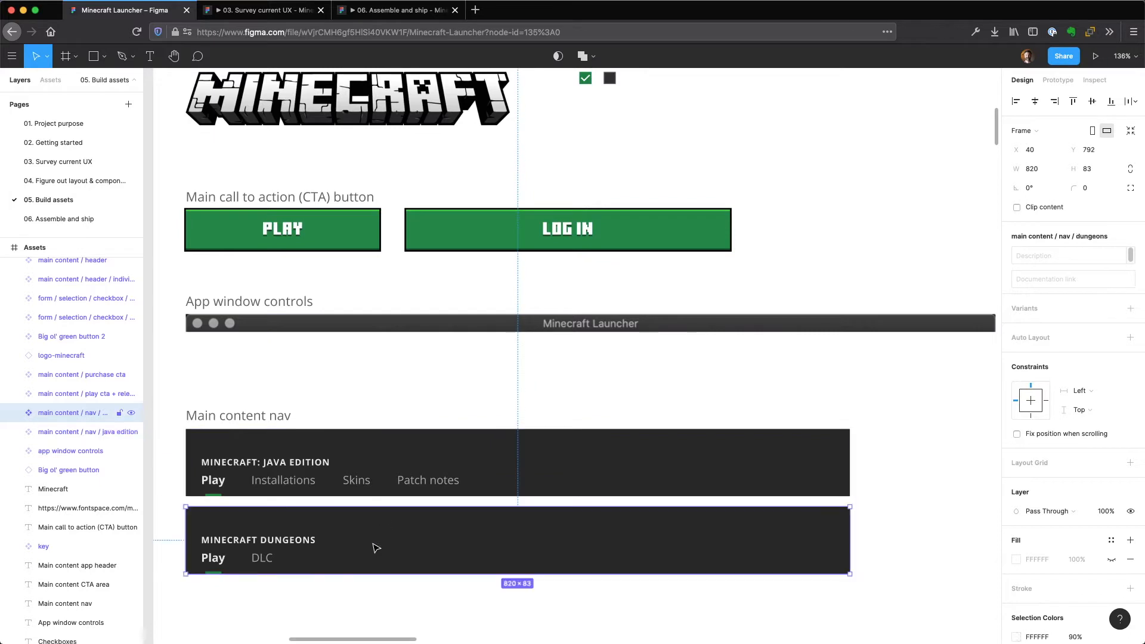
pyautogui.click(350, 458)
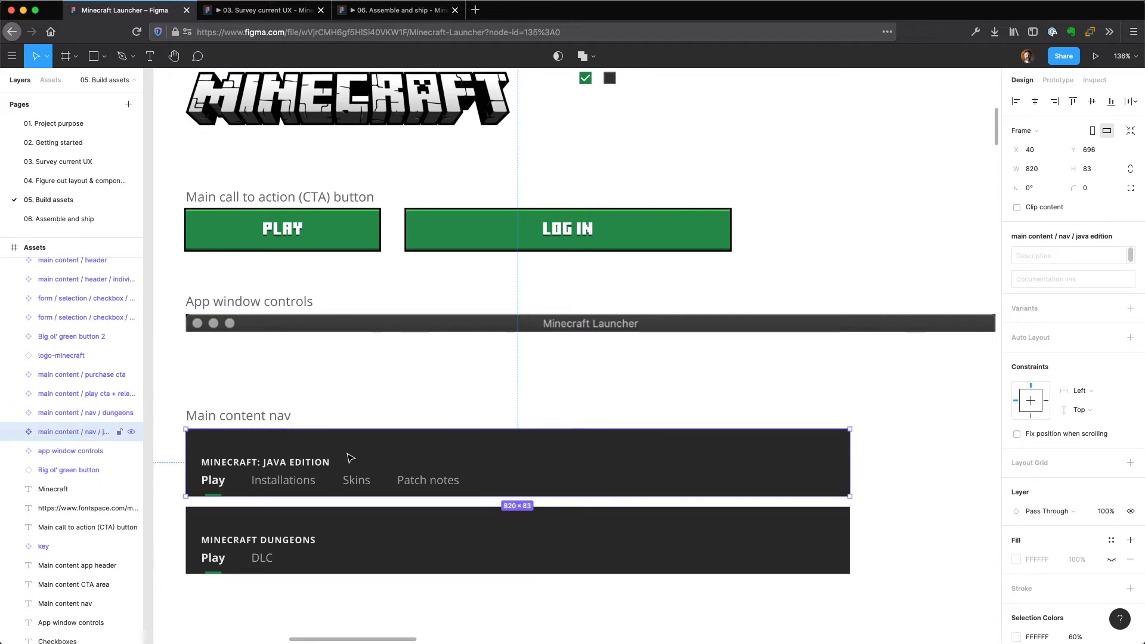
pyautogui.click(349, 530)
pyautogui.scroll(-5, 639, 263)
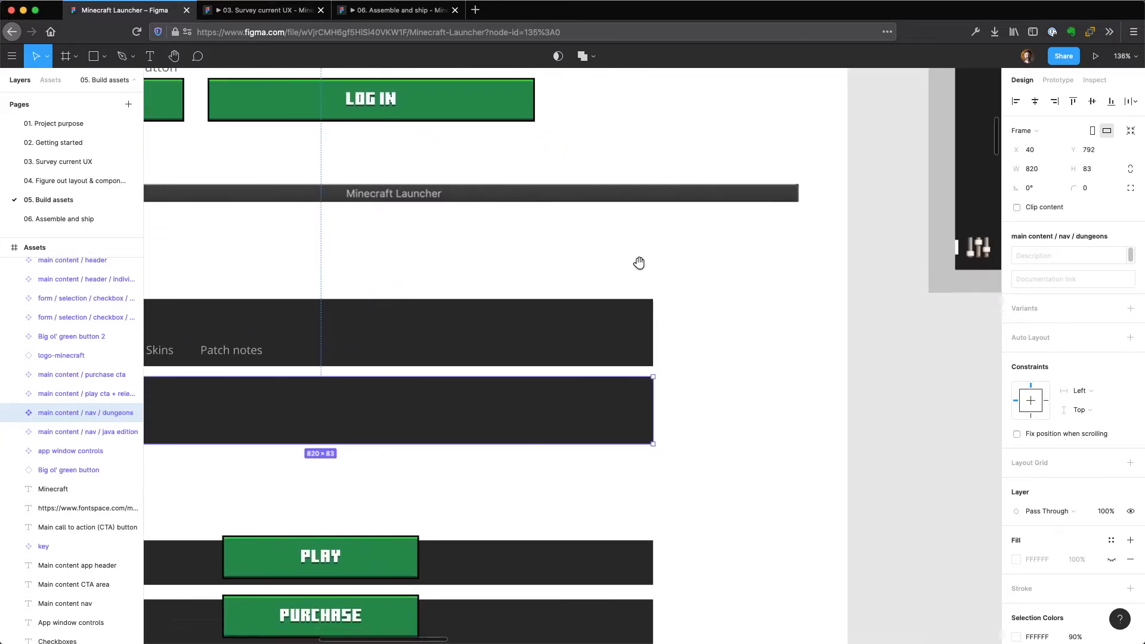
pyautogui.hscroll(-2, 639, 263)
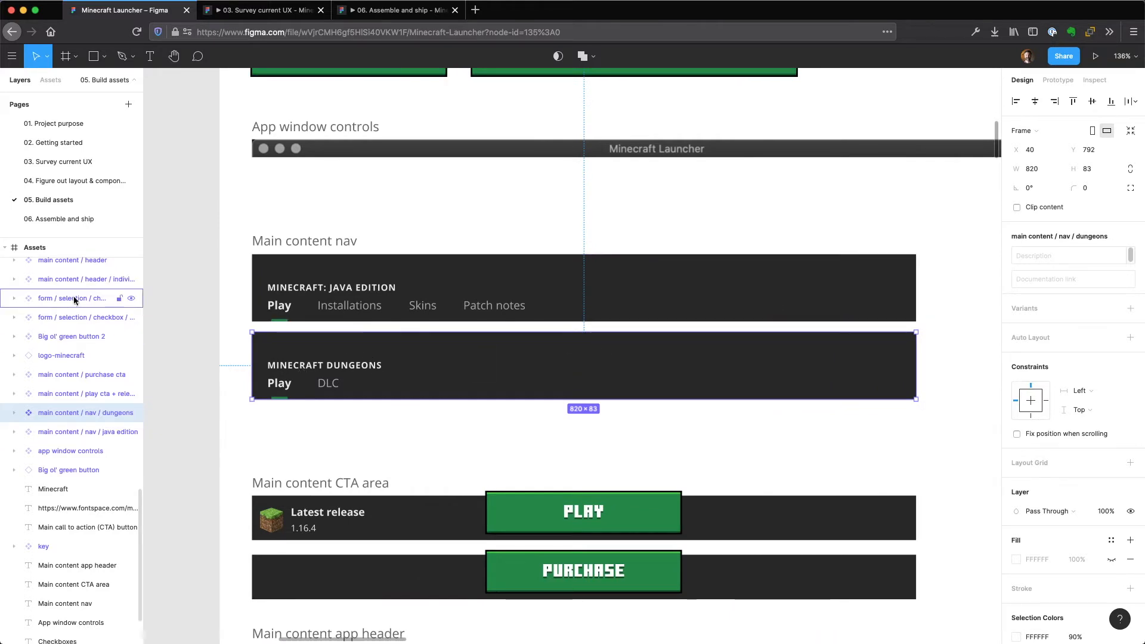
pyautogui.scroll(3, 89, 393)
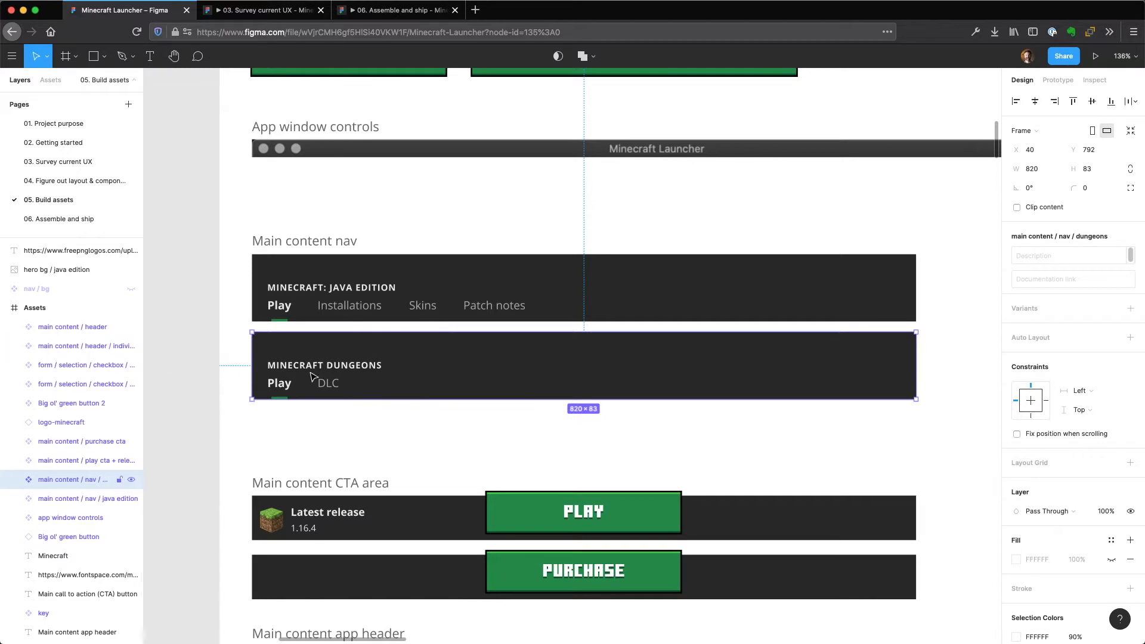
# Place an instance of the Java Edition main content nav on the empty canvas below the App navigation frame.
pyautogui.press('-')
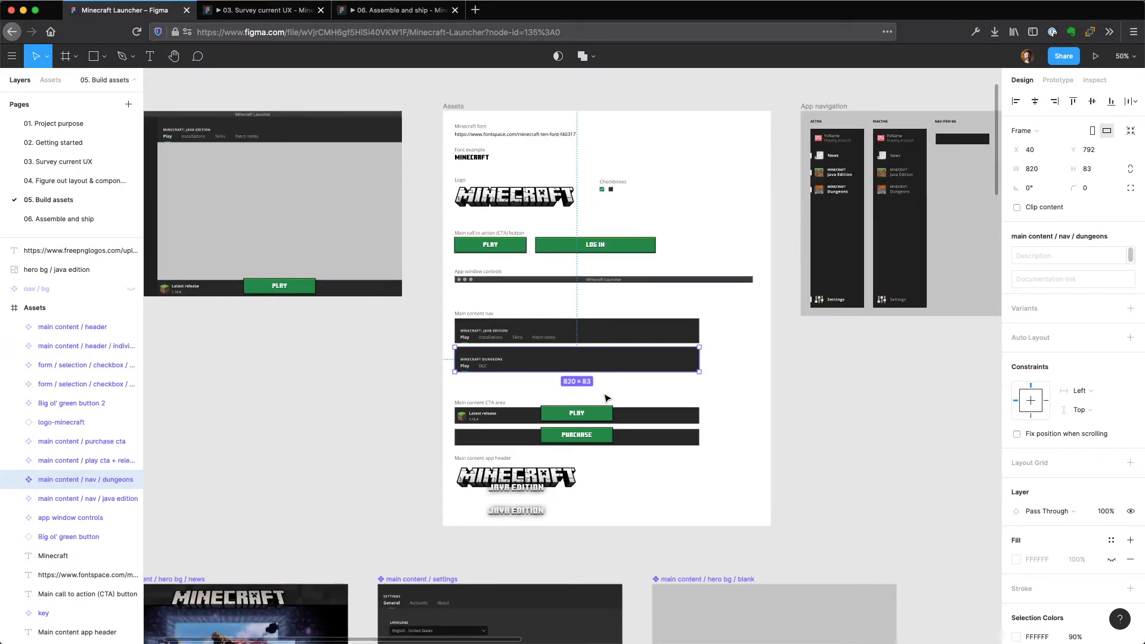
pyautogui.click(652, 333)
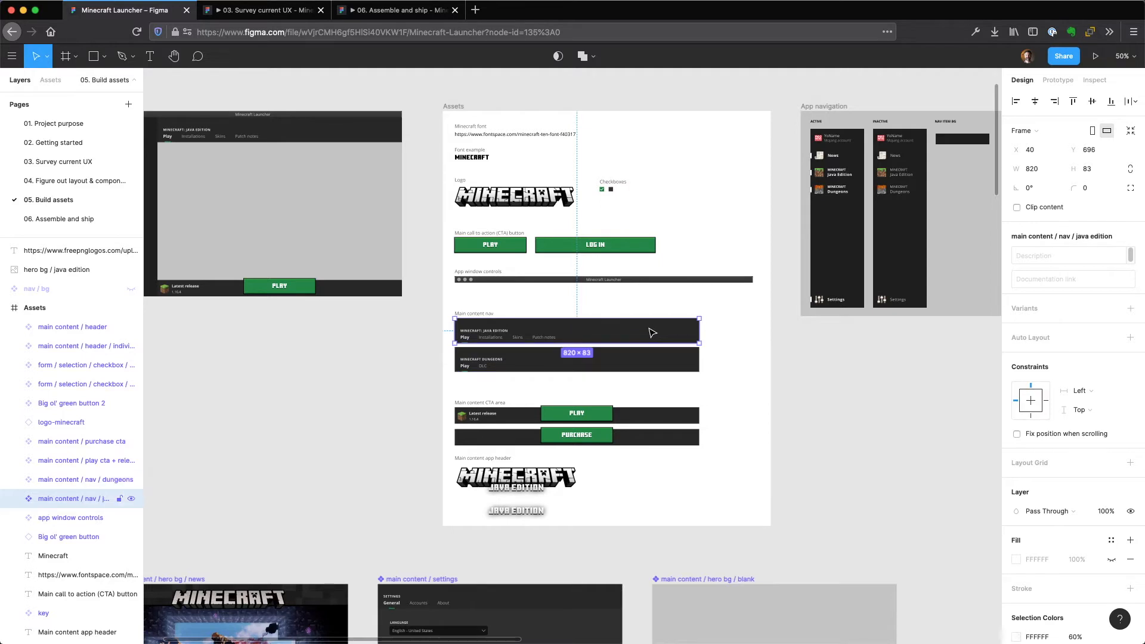
pyautogui.moveTo(645, 334); pyautogui.dragTo(877, 383)
pyautogui.moveTo(800, 376); pyautogui.dragTo(845, 377)
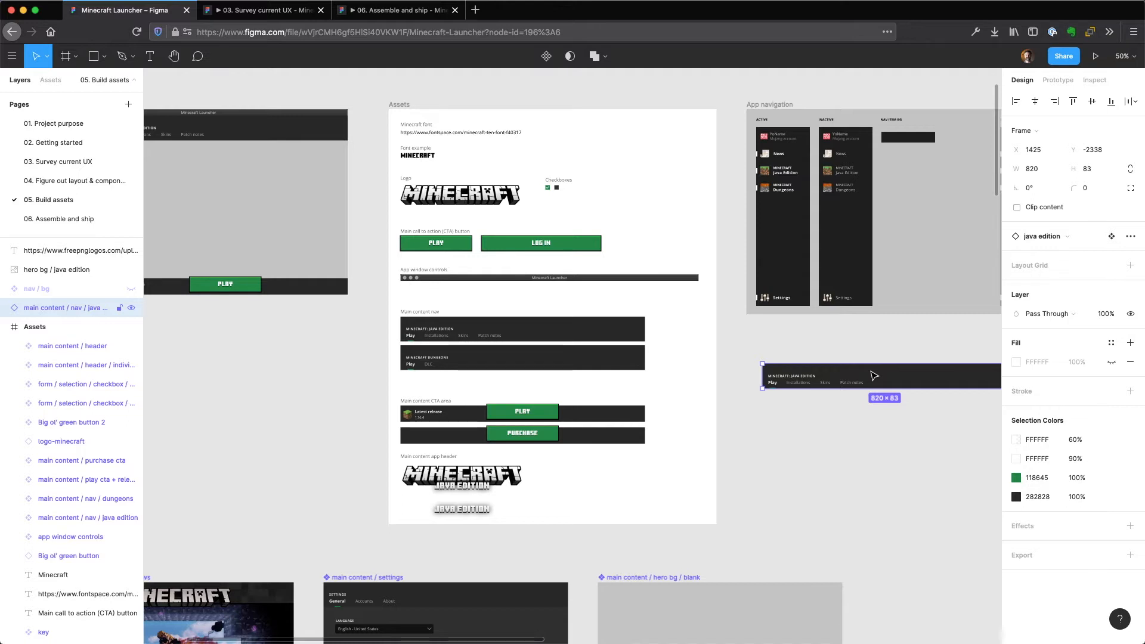
# Recolor the background rectangle of the main Java Edition nav component to red CF0000, and undo the fill change.
pyautogui.doubleClick(584, 329)
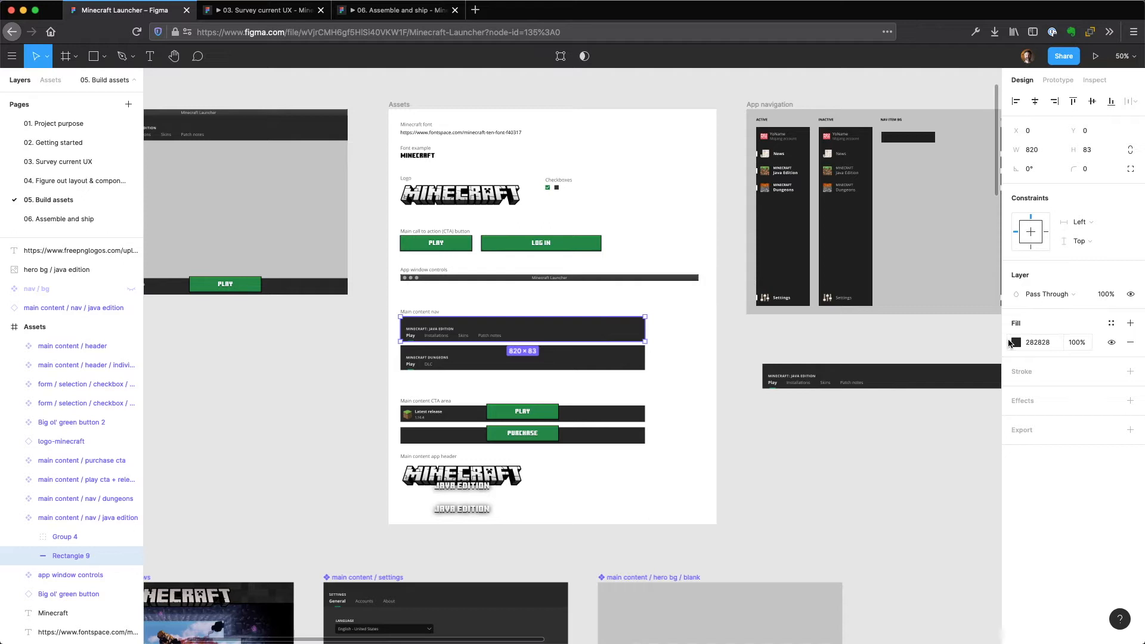
pyautogui.click(1013, 342)
pyautogui.moveTo(989, 389); pyautogui.dragTo(1004, 372)
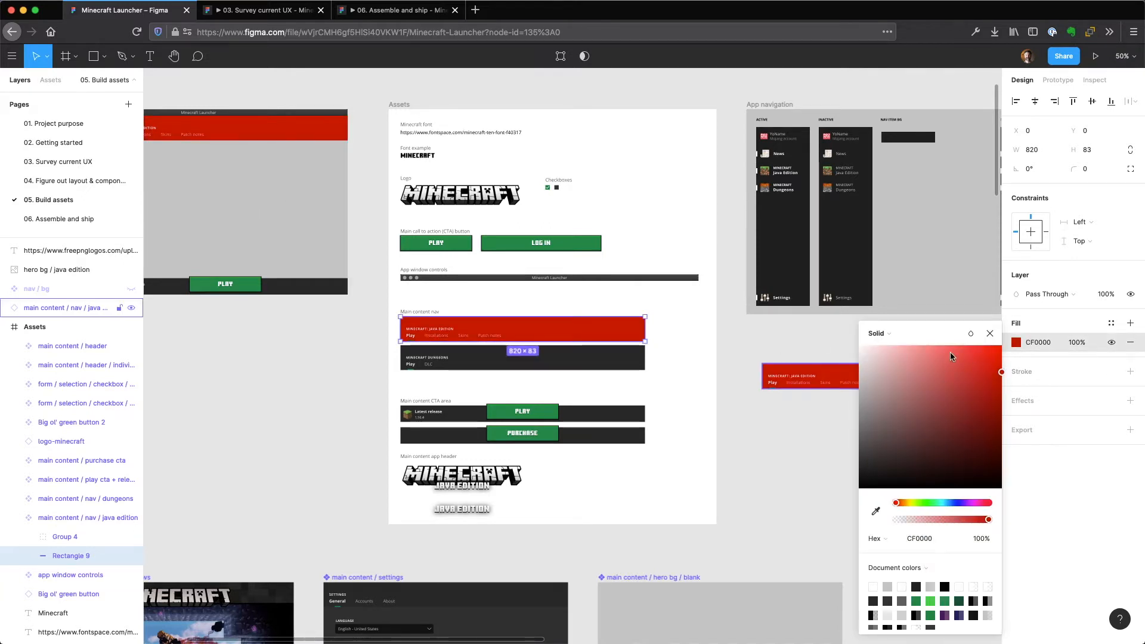
pyautogui.click(990, 333)
pyautogui.press('super+z')
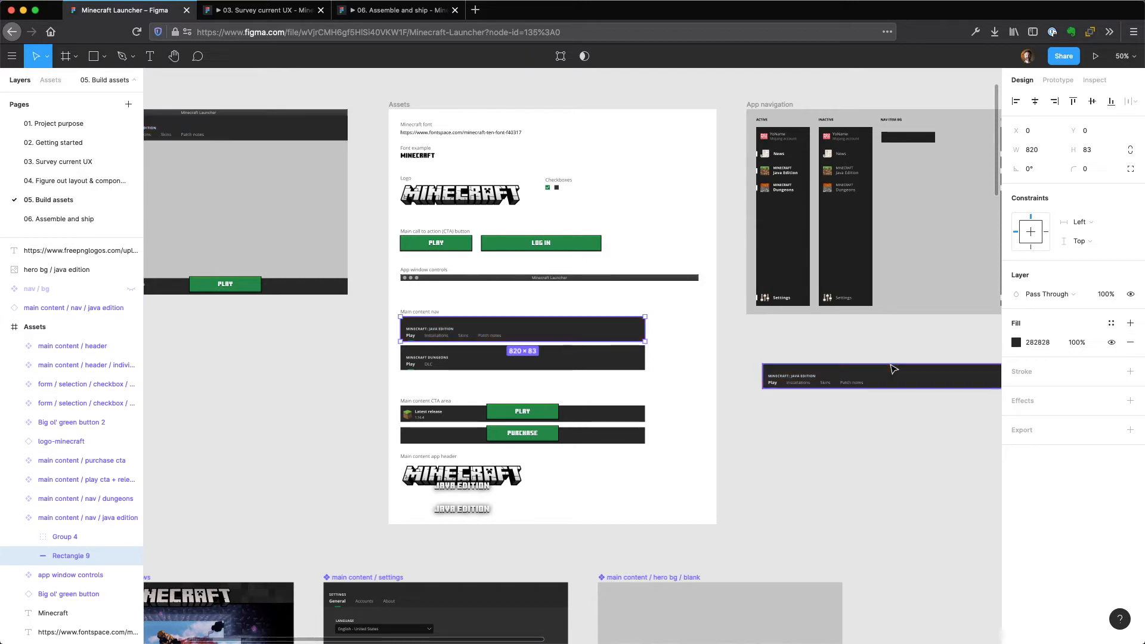
# Replace the "Installations" text in the Java Edition nav instance below the App navigation frame with "kjhbasckjabs".
pyautogui.click(880, 358)
pyautogui.click(874, 378)
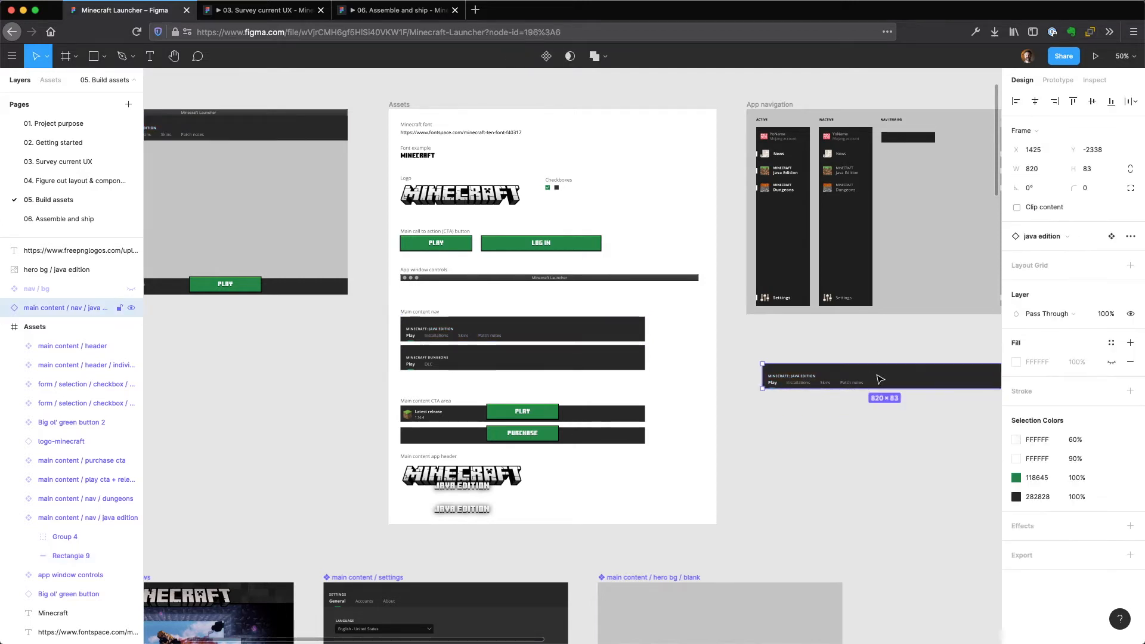
pyautogui.scroll(4, 782, 379)
pyautogui.hscroll(3, 750, 381)
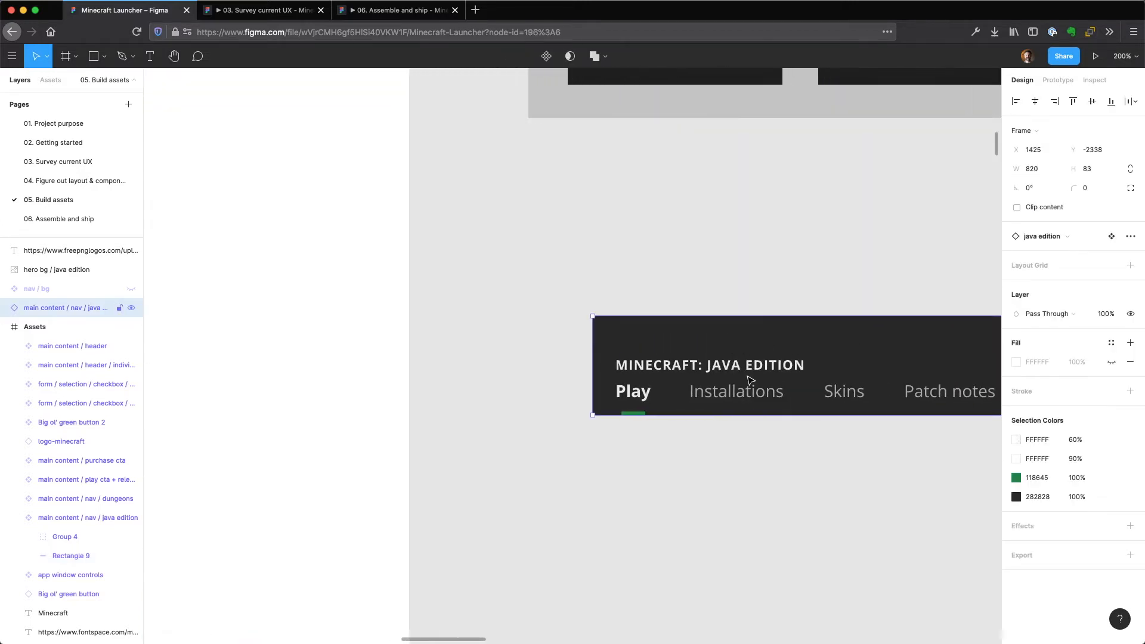
pyautogui.doubleClick(746, 385)
pyautogui.doubleClick(736, 389)
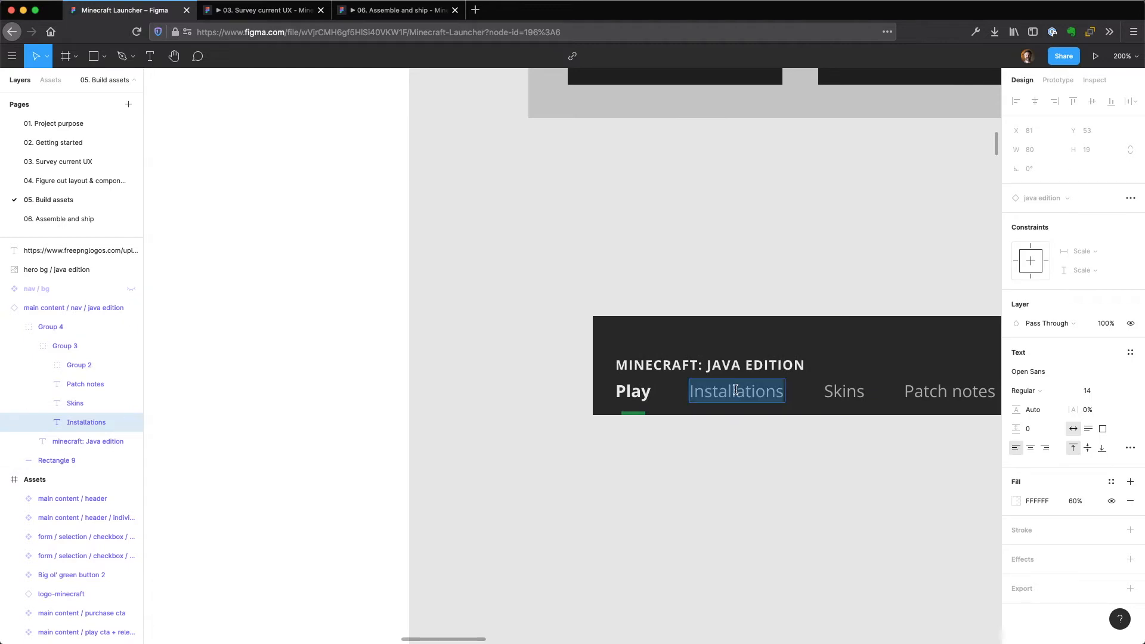
pyautogui.write('kjhbasckjabs')
pyautogui.press('Escape')
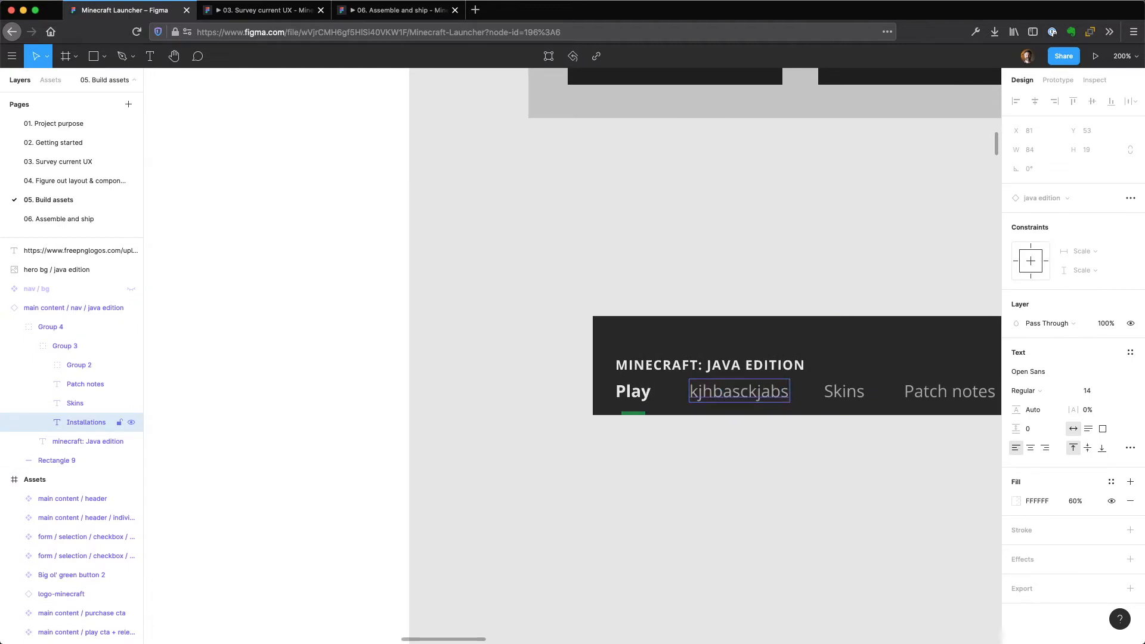
pyautogui.click(729, 264)
# Delete the Java Edition nav instance below the App navigation frame.
pyautogui.press('super+minus')
pyautogui.press('super+minus')
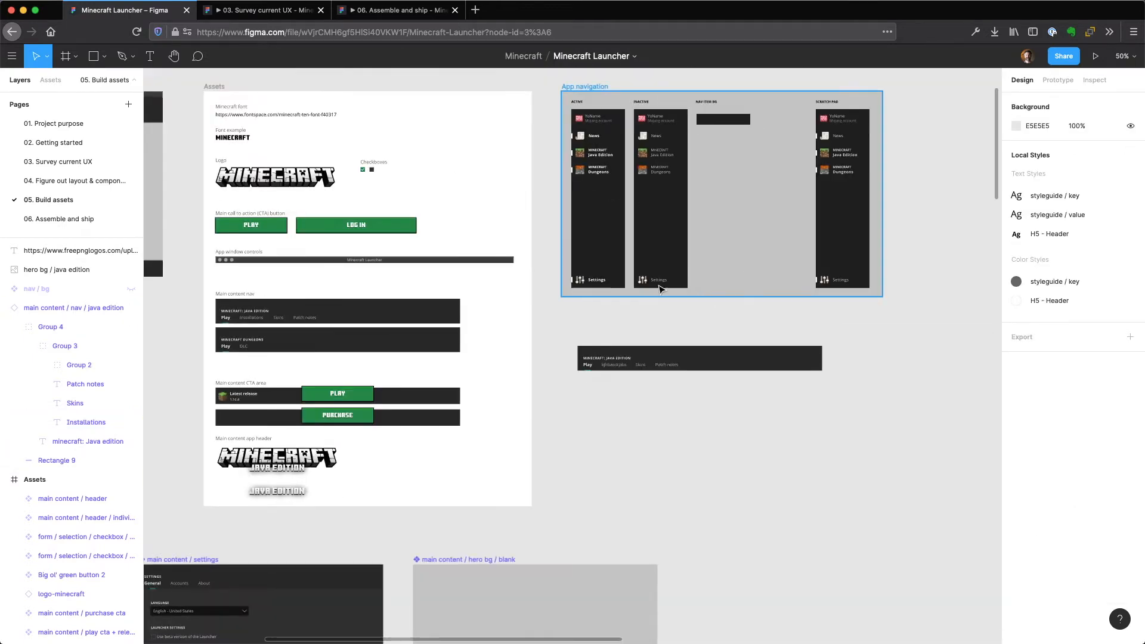
pyautogui.hscroll(-5, 686, 328)
pyautogui.click(766, 360)
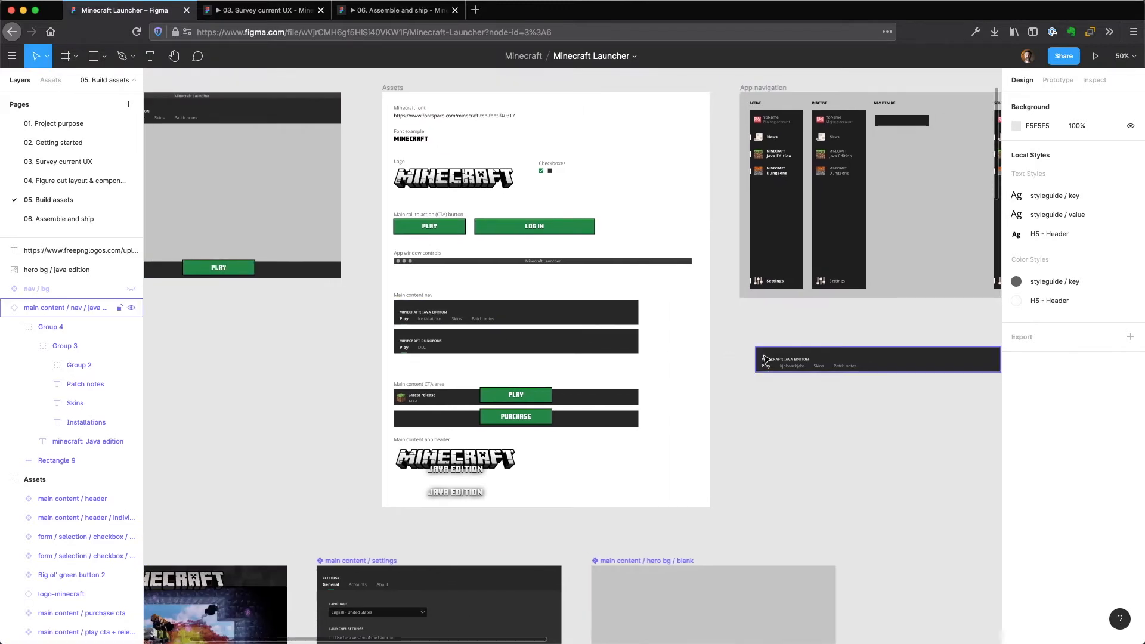
pyautogui.click(793, 362)
pyautogui.press('Delete')
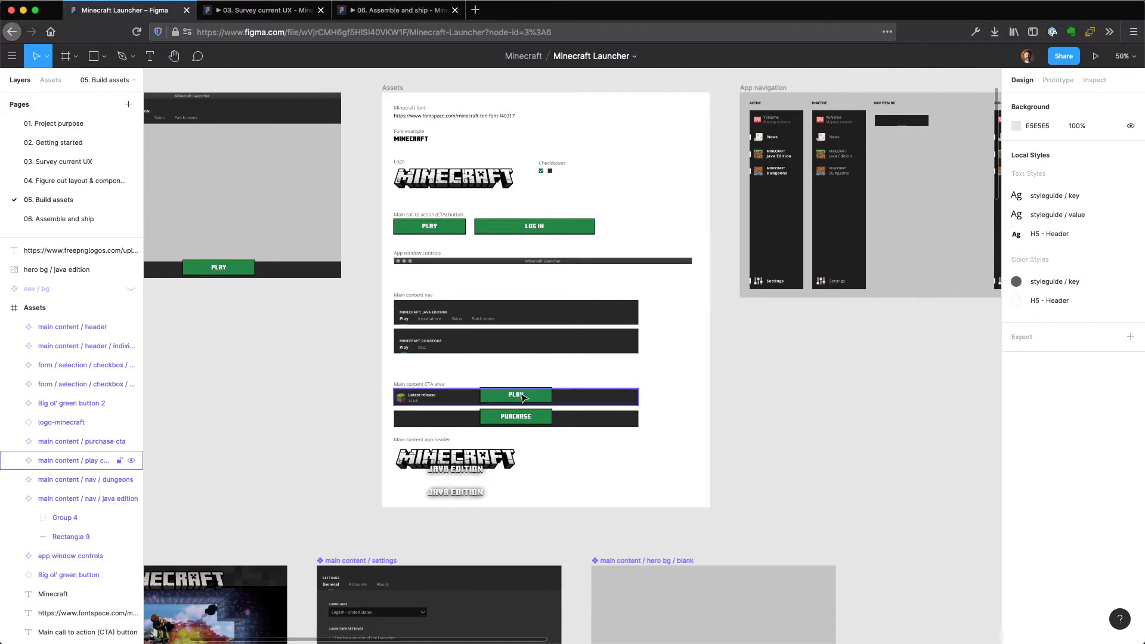
# Examine the main content CTA area of the Assets frame and select the Minecraft Java Edition app header.
pyautogui.scroll(3, 509, 392)
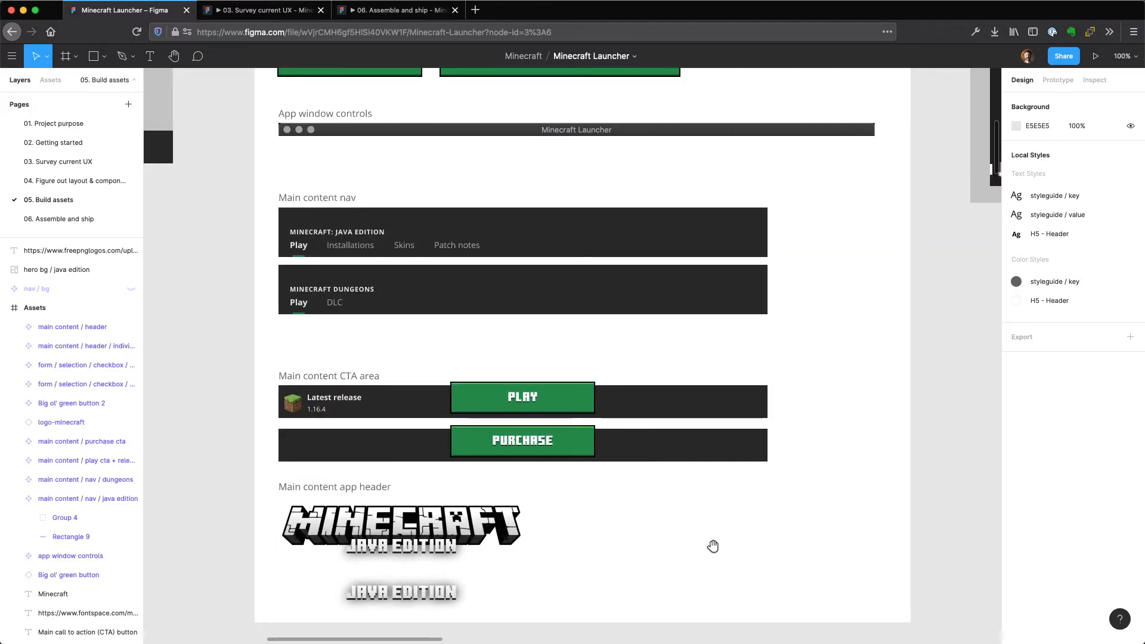
pyautogui.scroll(-3, 713, 544)
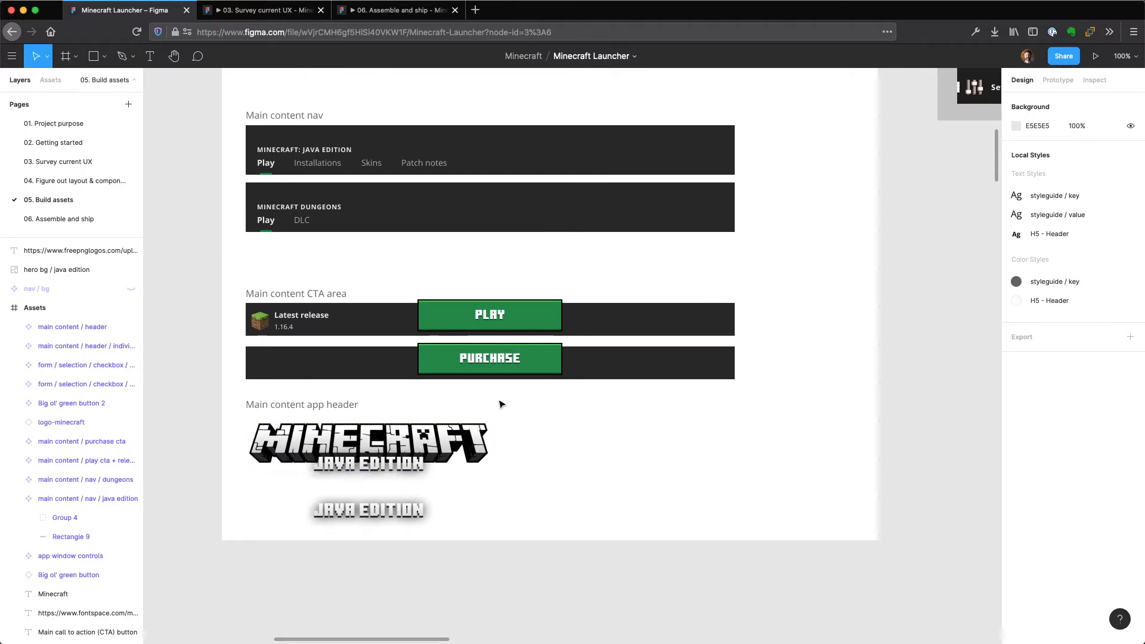
pyautogui.click(412, 441)
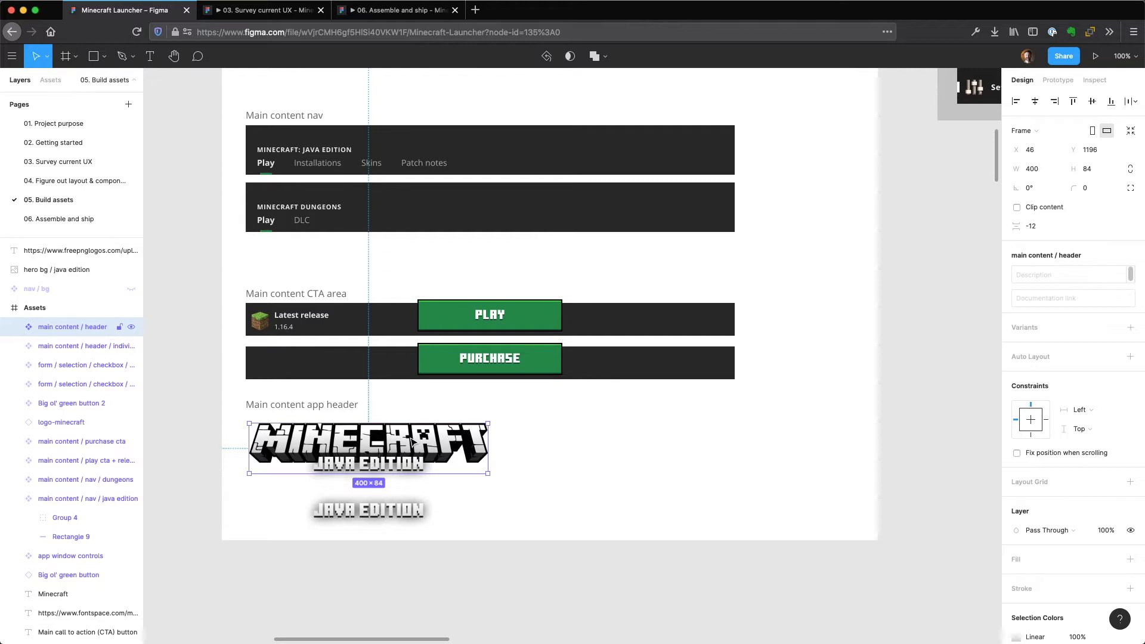
pyautogui.moveTo(573, 444); pyautogui.dragTo(525, 456)
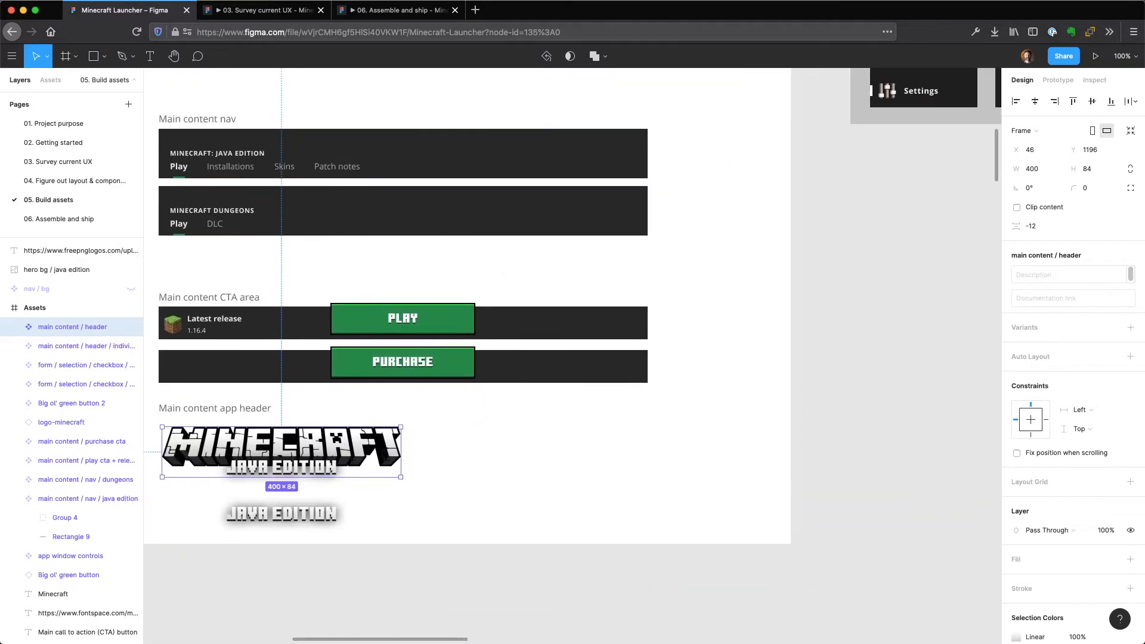
# Inspect the App navigation frame up close and select the "News" label in its Active column.
pyautogui.press('-')
pyautogui.press('-')
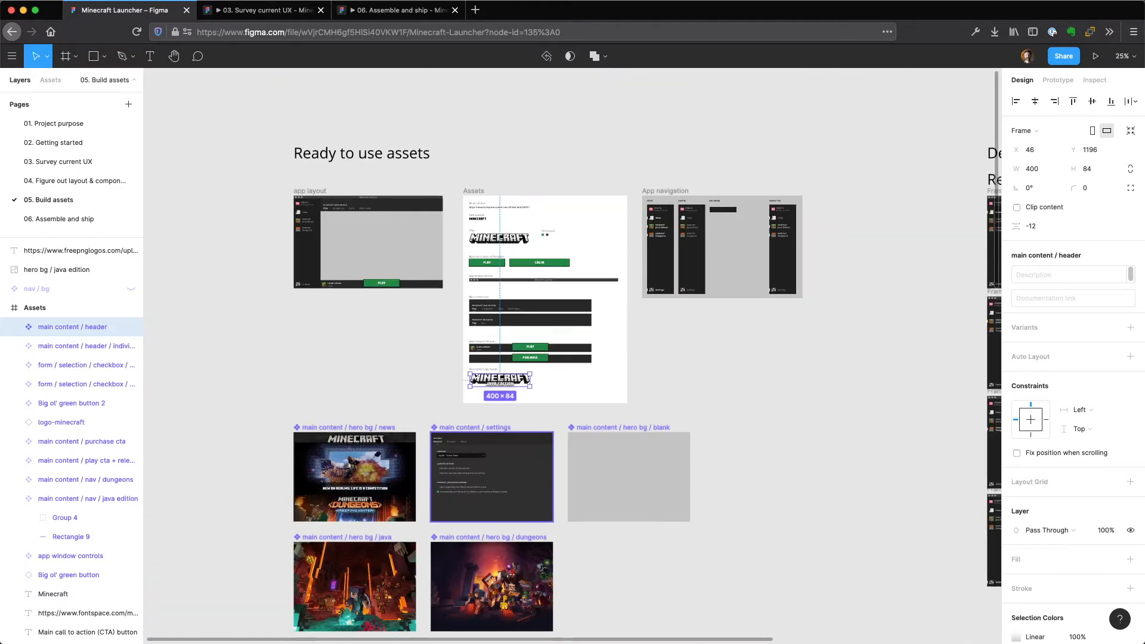
pyautogui.click(657, 190)
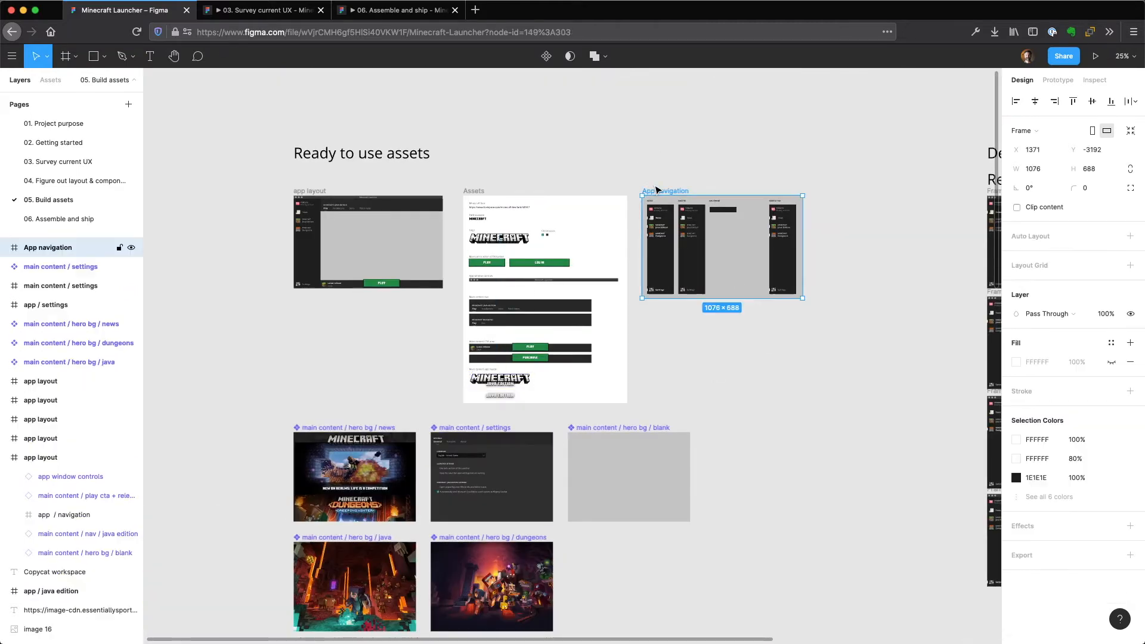
pyautogui.scroll(3, 665, 228)
pyautogui.scroll(5, 769, 197)
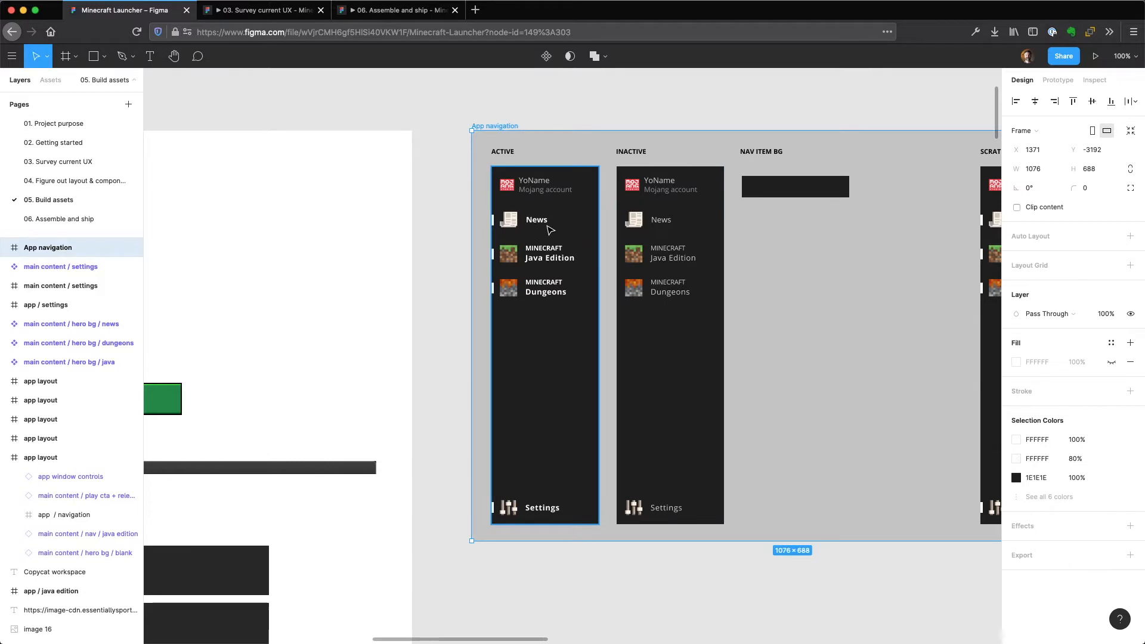
pyautogui.press('+')
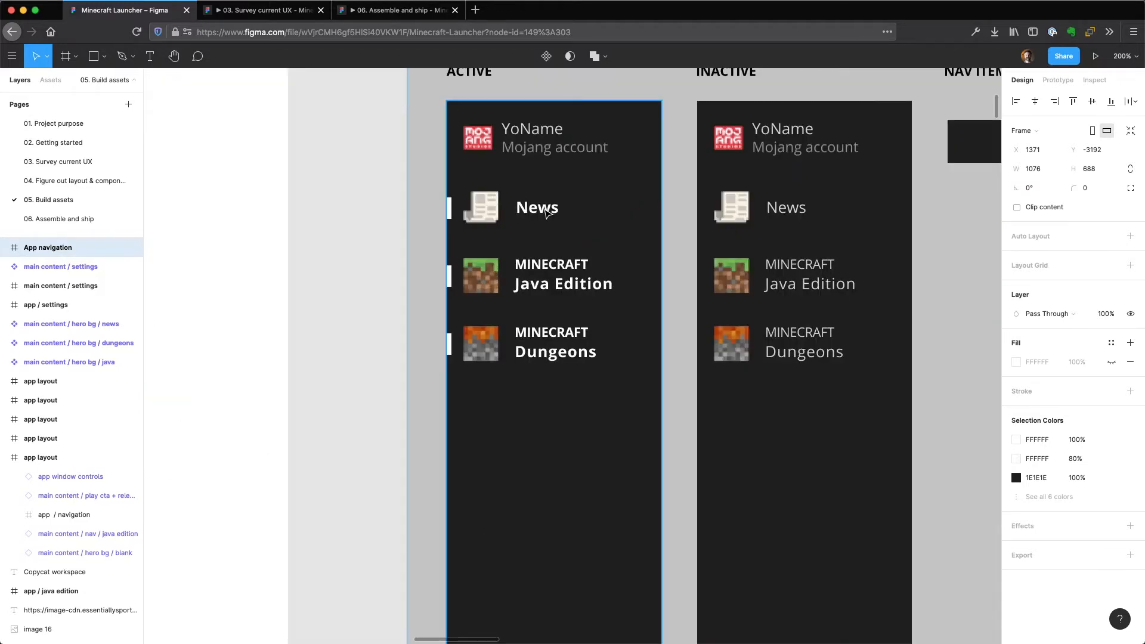
pyautogui.keyDown('super'); pyautogui.click(546, 213); pyautogui.keyUp('super')
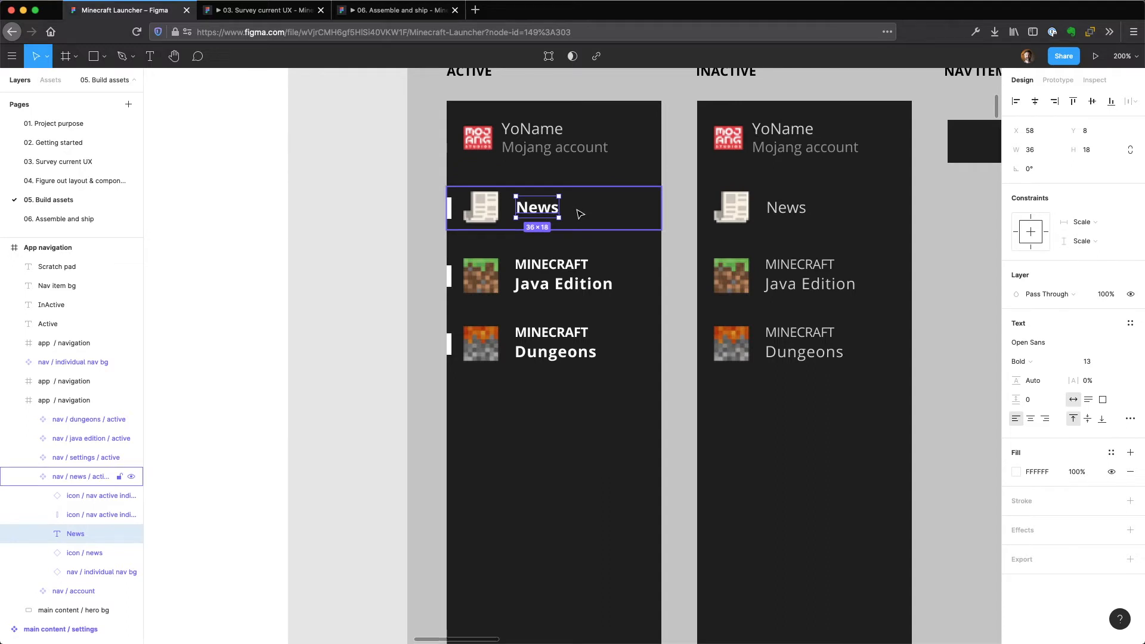
# Inspect the Active column's News indicator and Java Edition item, and select the "News" label in the Inactive column.
pyautogui.click(450, 209)
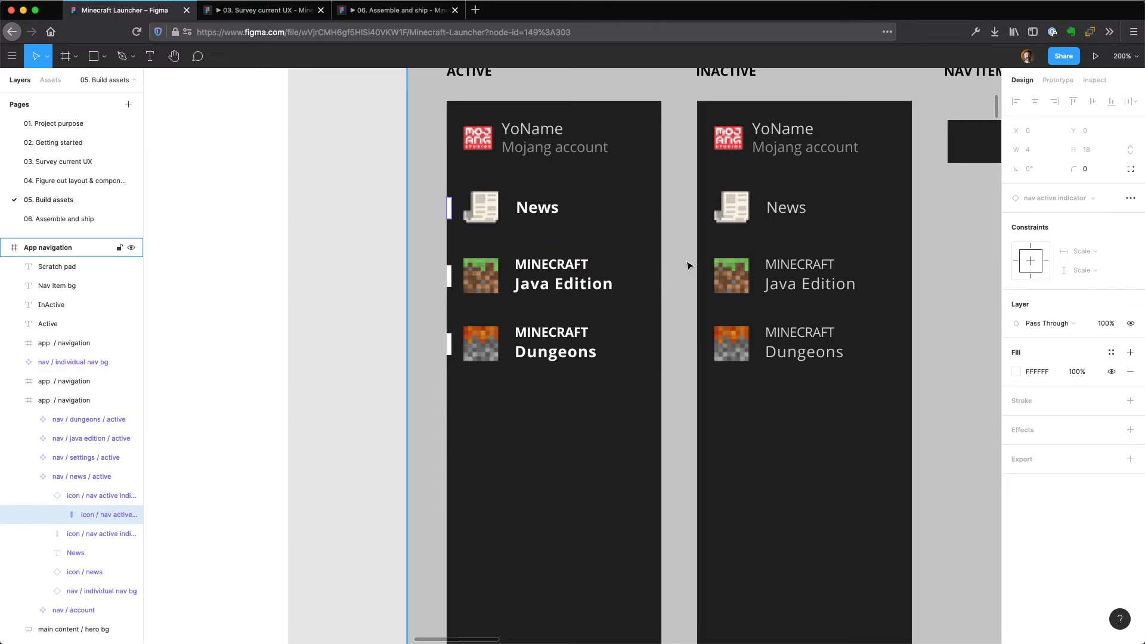
pyautogui.hscroll(4, 689, 266)
pyautogui.scroll(2, 689, 265)
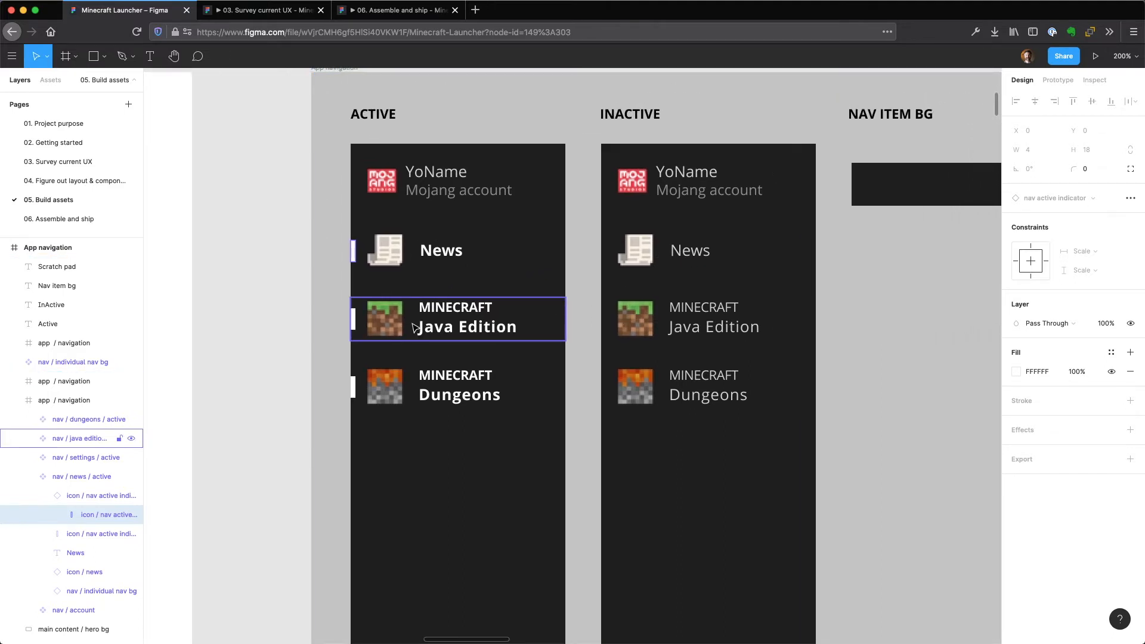
pyautogui.click(528, 319)
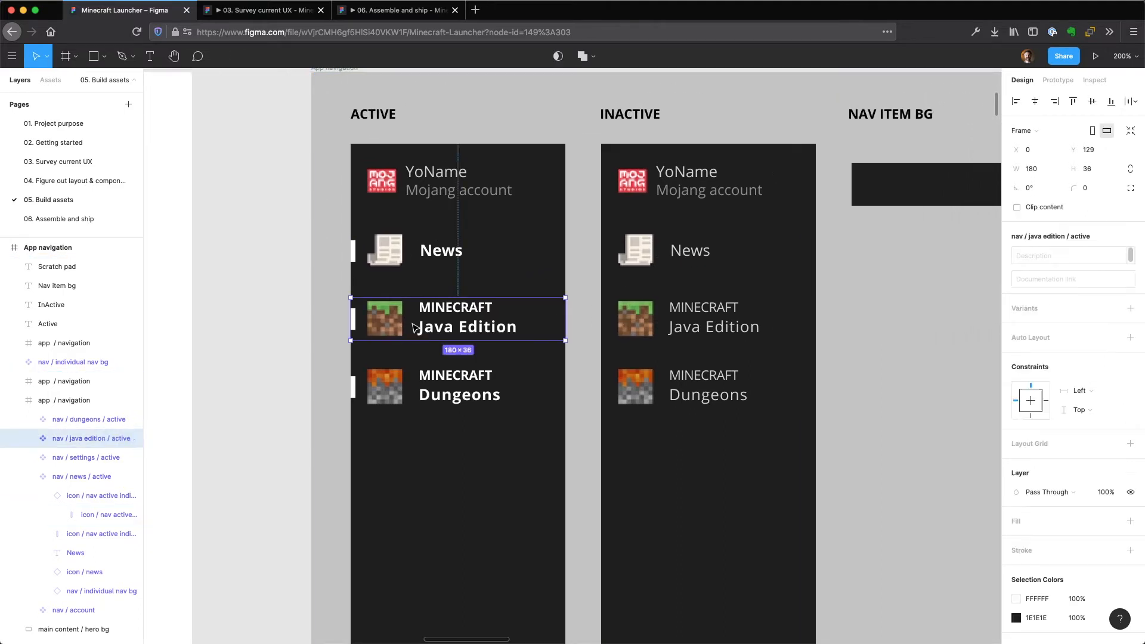
pyautogui.click(637, 253)
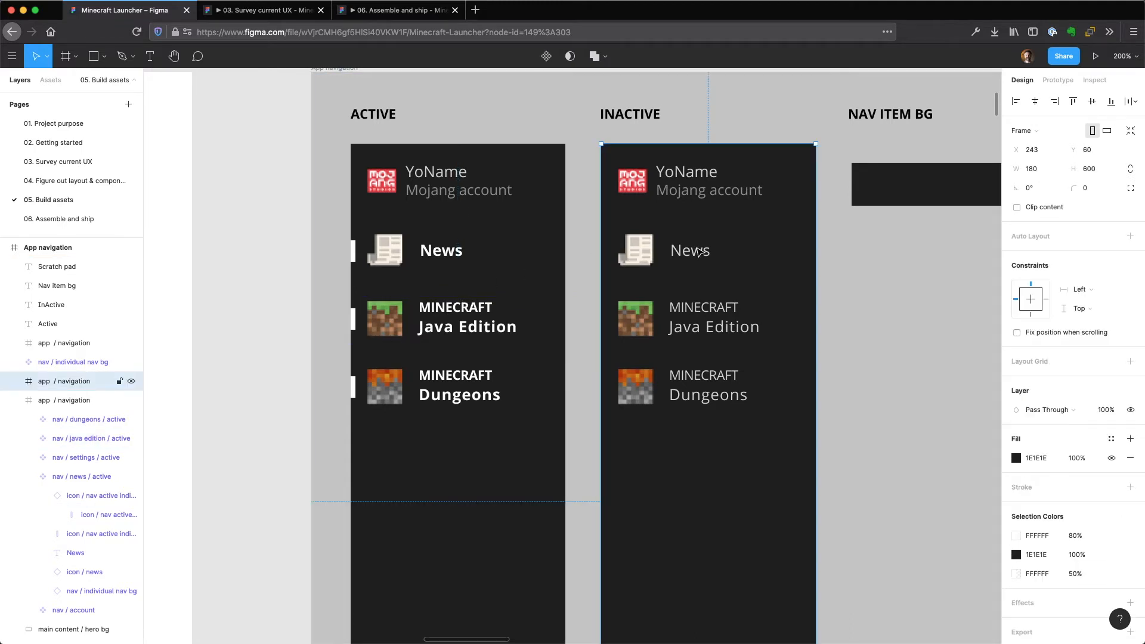
pyautogui.doubleClick(699, 253)
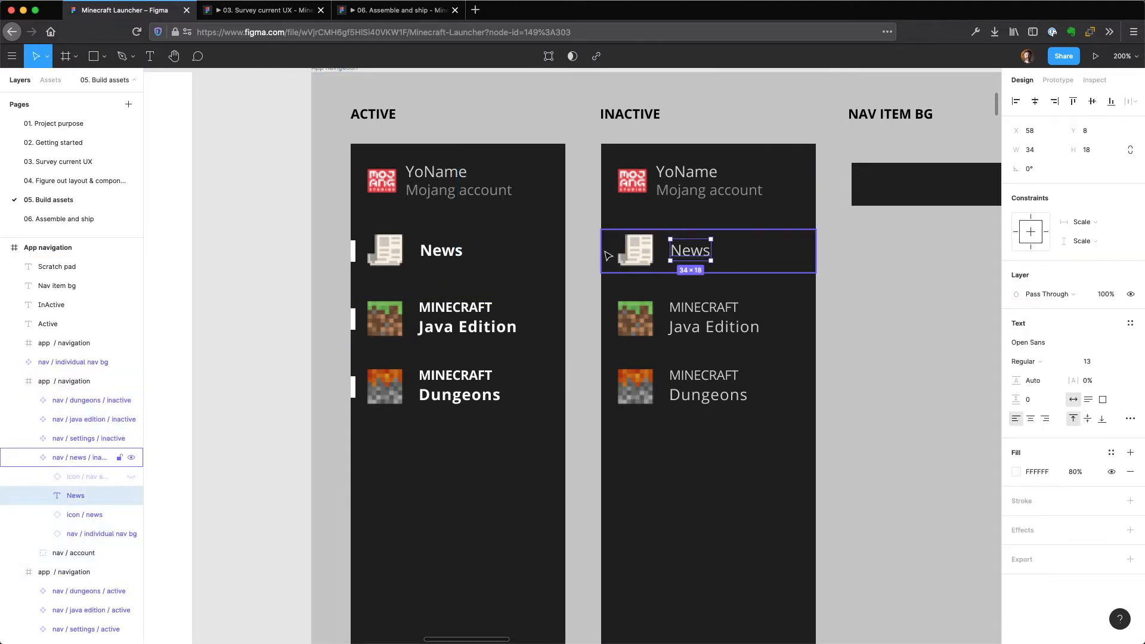
# Inspect the Nav item bg component and the inactive News and Java Edition nav components in the App navigation frame.
pyautogui.moveTo(859, 287); pyautogui.dragTo(687, 310)
pyautogui.click(762, 209)
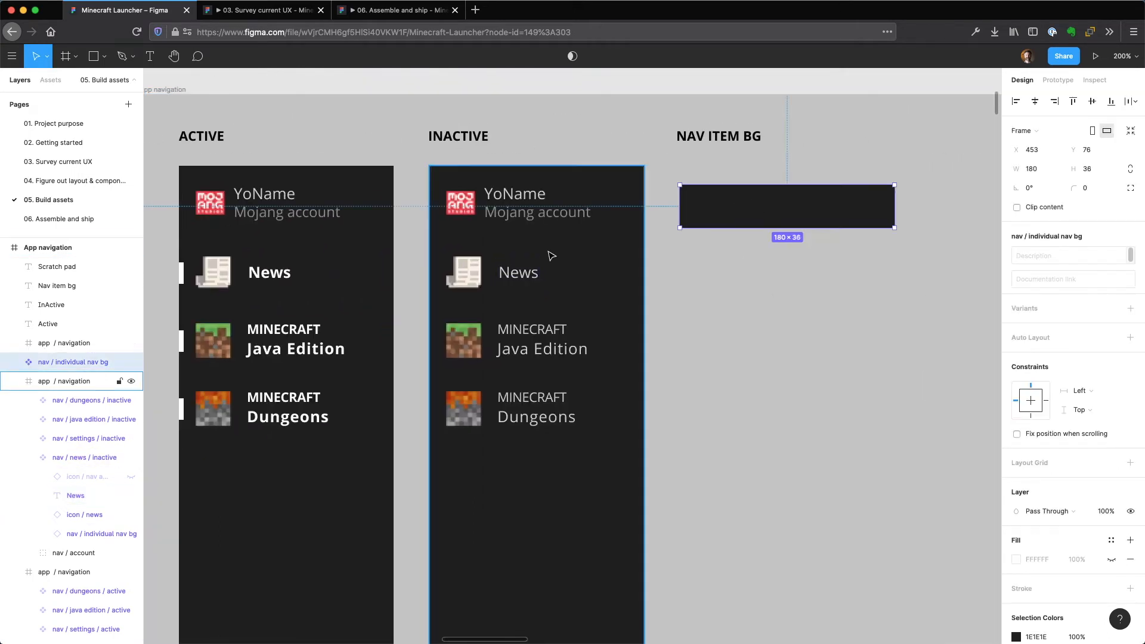
pyautogui.doubleClick(552, 273)
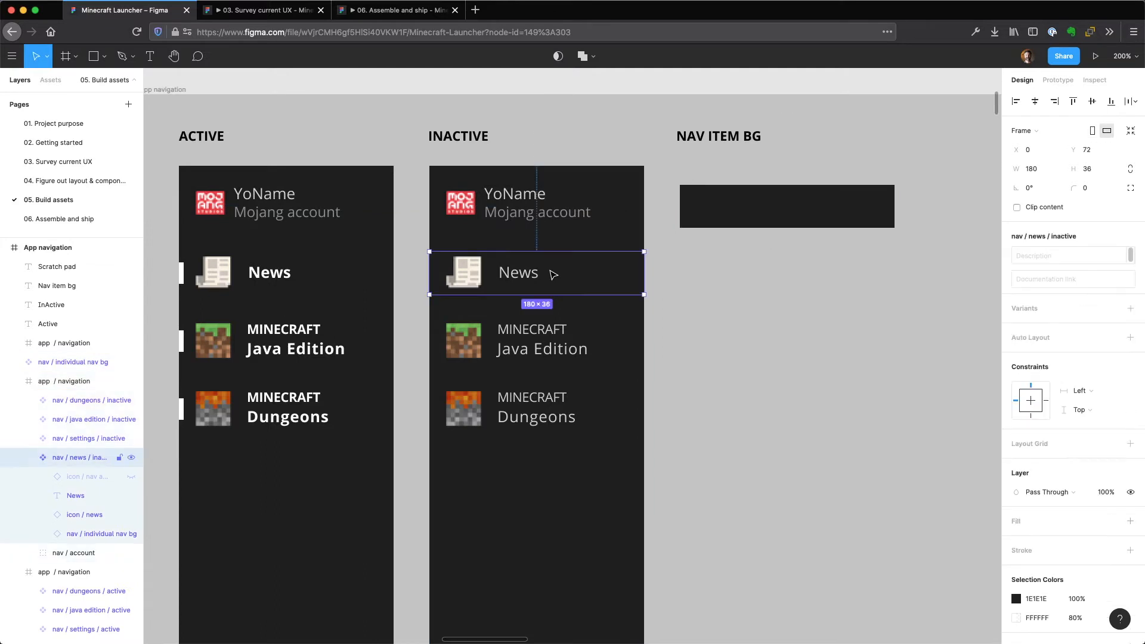
pyautogui.click(600, 346)
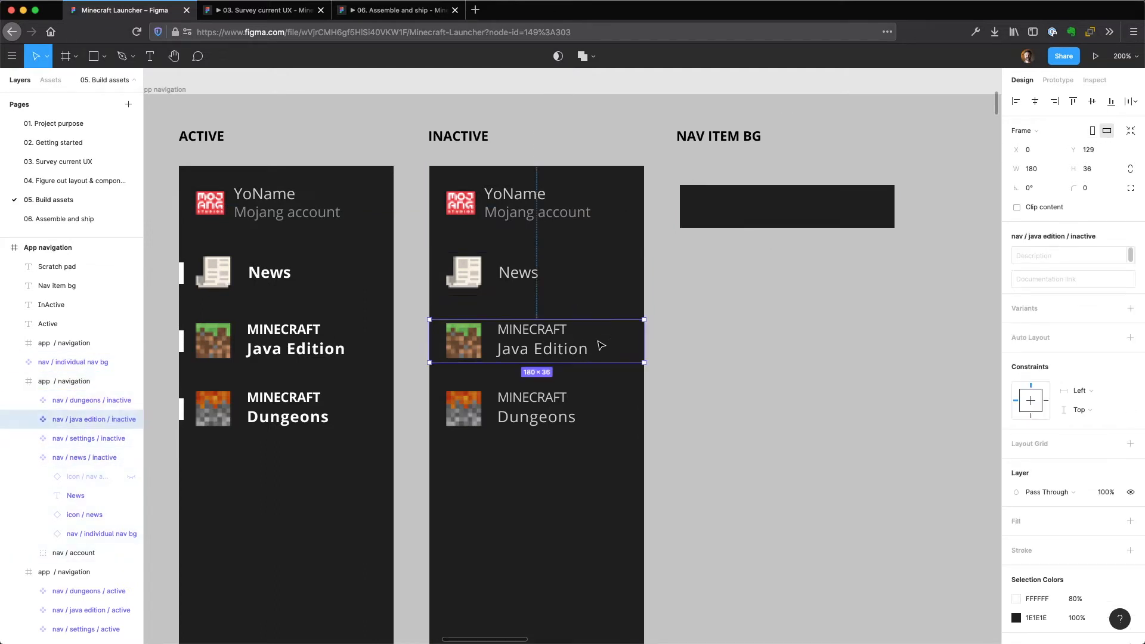
# Select the News icon image in the Scratch pad column of the App navigation frame.
pyautogui.click(777, 309)
pyautogui.moveTo(877, 304); pyautogui.dragTo(365, 317)
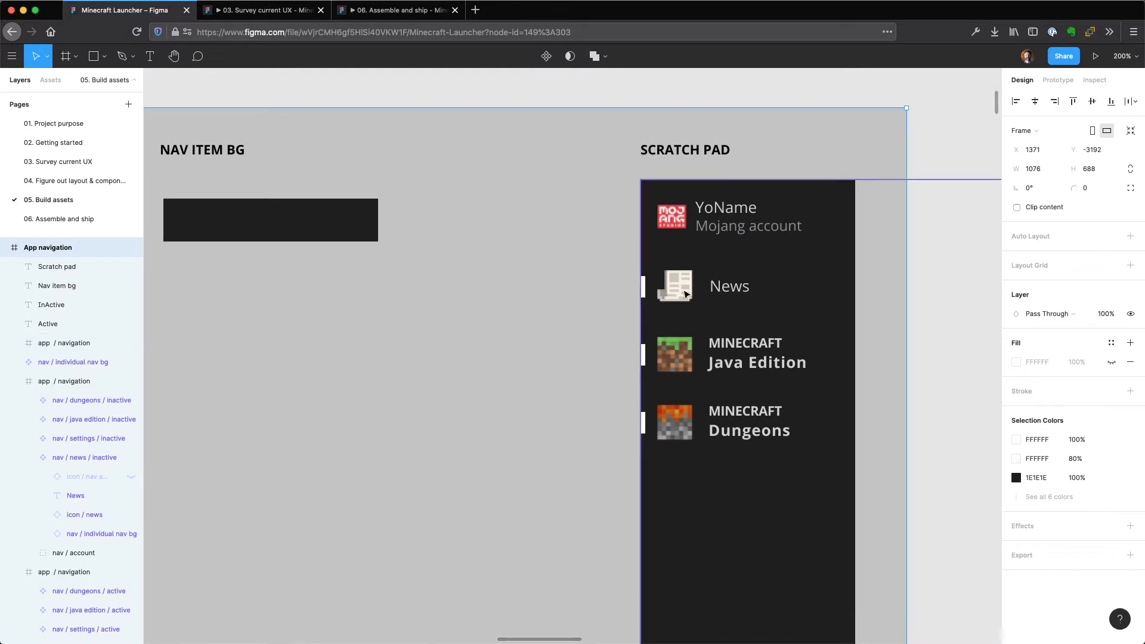
pyautogui.keyDown('super'); pyautogui.click(692, 295); pyautogui.keyUp('super')
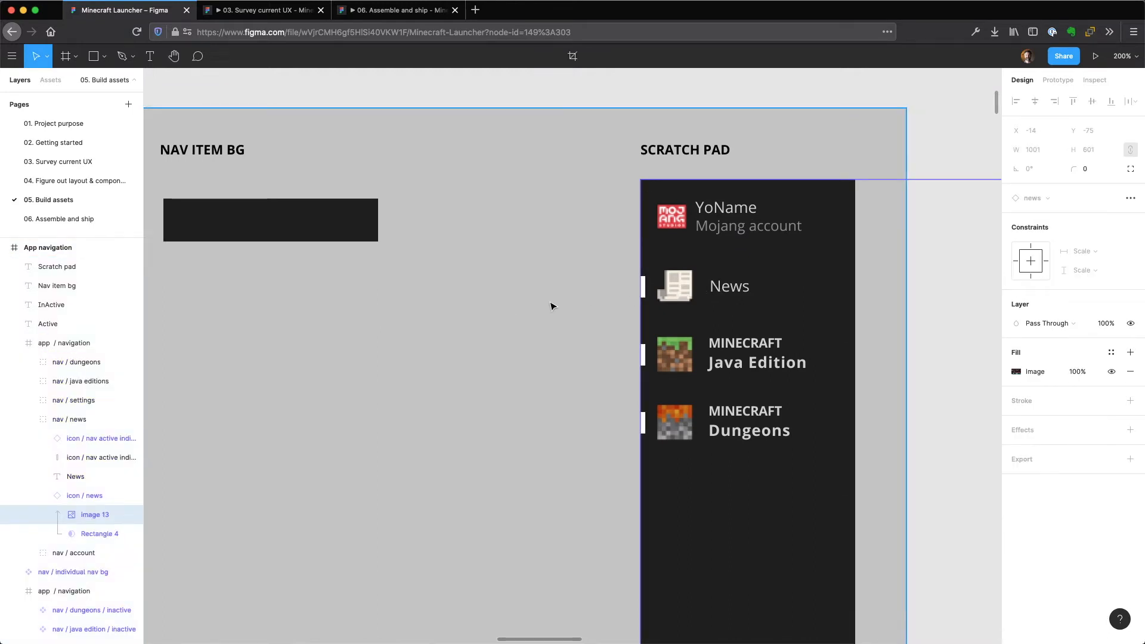
# Review the overview of the ready-to-use assets and select the blank hero background instance in the app layout frame.
pyautogui.press('-')
pyautogui.press('-')
pyautogui.click(563, 275)
pyautogui.moveTo(499, 522); pyautogui.dragTo(704, 237)
pyautogui.press('-')
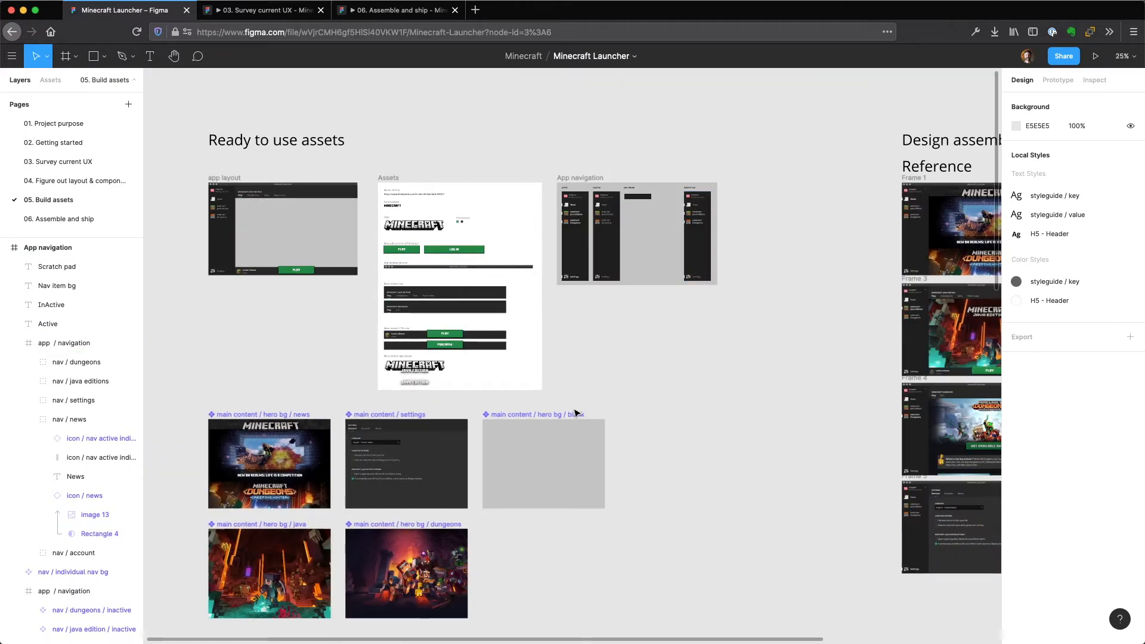
pyautogui.scroll(-3, 647, 363)
pyautogui.moveTo(699, 288); pyautogui.dragTo(722, 258)
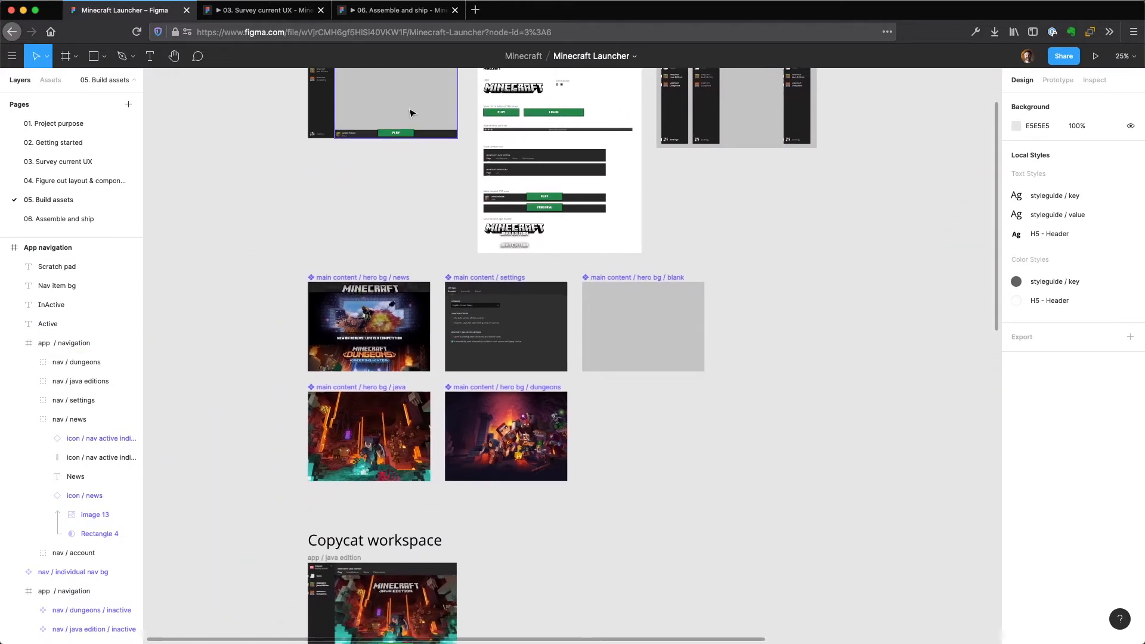
pyautogui.click(387, 122)
pyautogui.moveTo(367, 201); pyautogui.dragTo(420, 389)
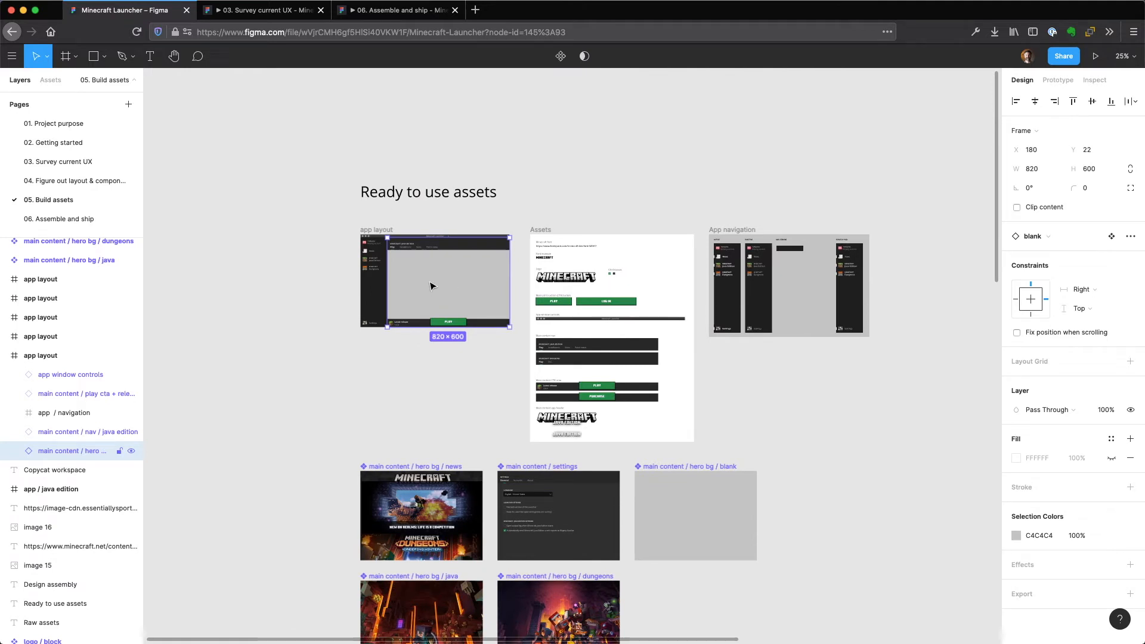
# Inspect the app layout frame up close by selecting its play CTA + release and Java Edition nav instances.
pyautogui.press('z')
pyautogui.doubleClick(430, 282)
pyautogui.moveTo(505, 286); pyautogui.dragTo(524, 364)
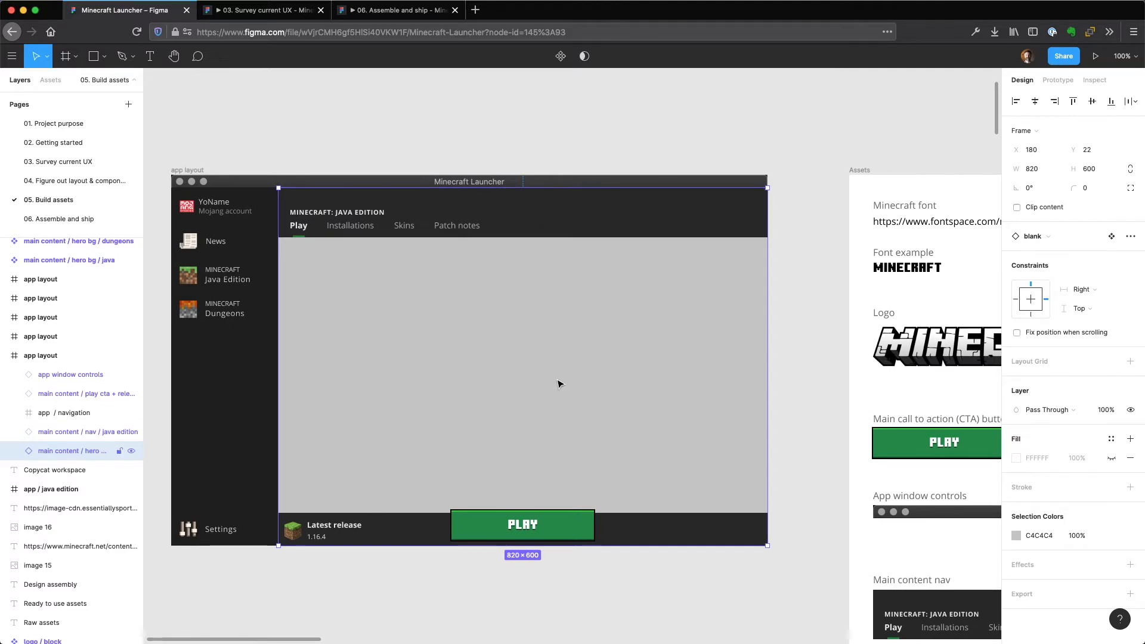
pyautogui.doubleClick(544, 225)
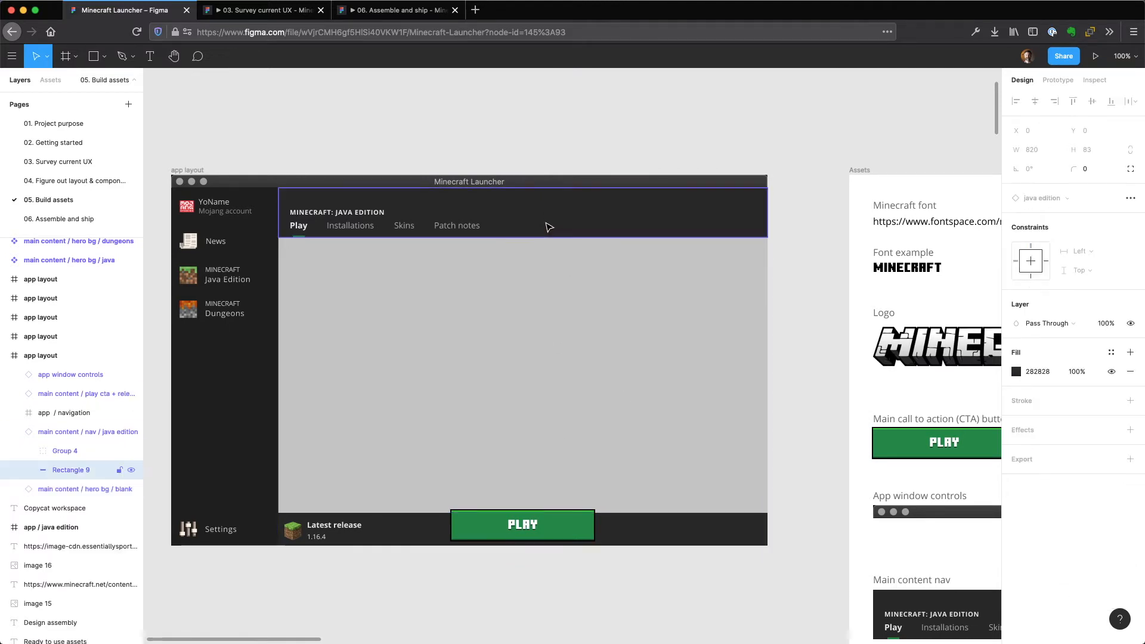
pyautogui.click(660, 533)
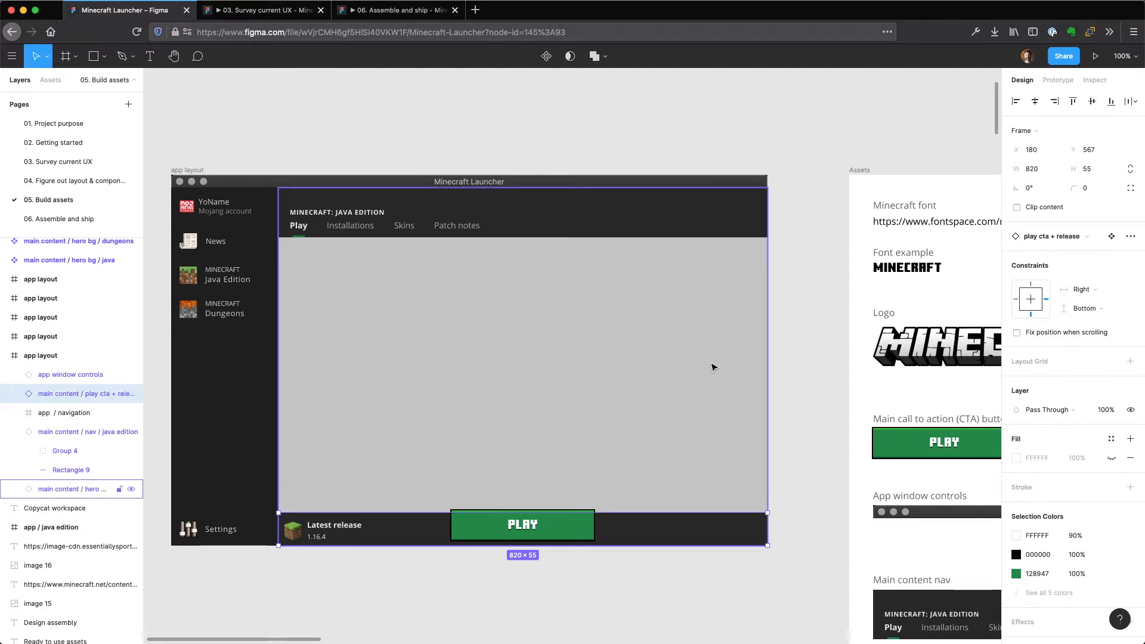
pyautogui.click(583, 210)
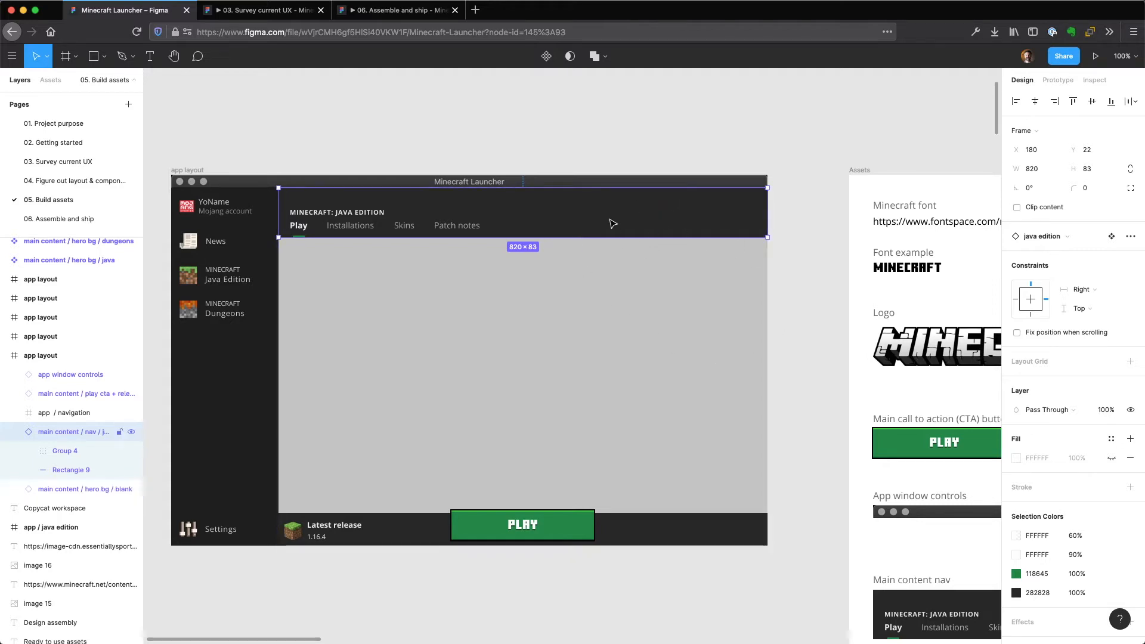
# Select the main content / hero bg / news component below the app layout frame.
pyautogui.moveTo(660, 583); pyautogui.dragTo(711, 96)
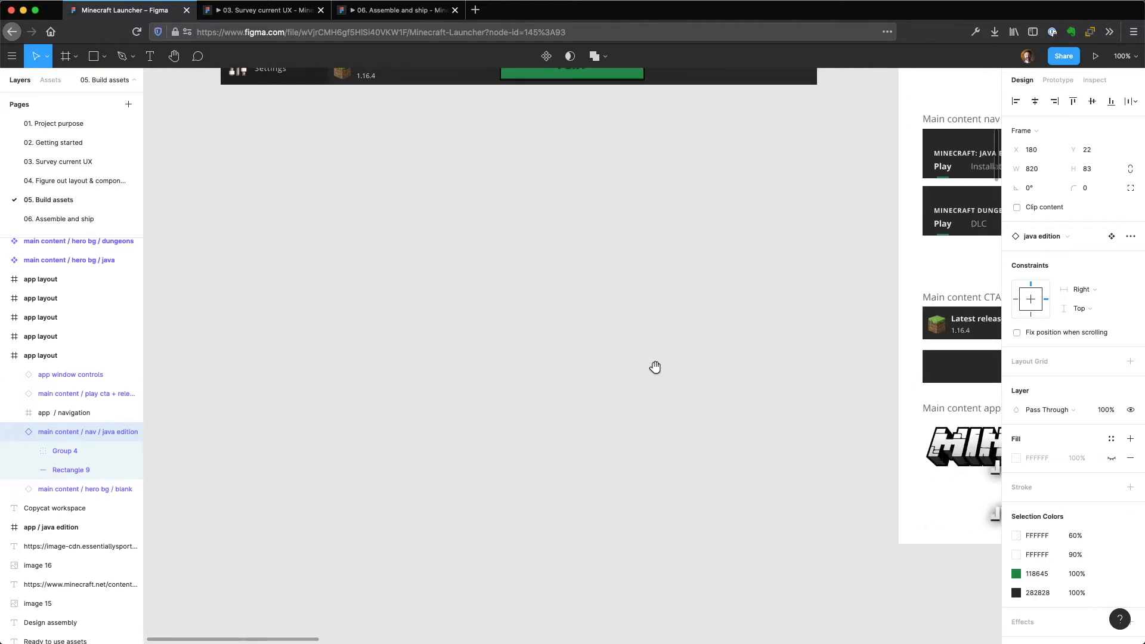
pyautogui.moveTo(652, 374); pyautogui.dragTo(702, 156)
pyautogui.moveTo(659, 227); pyautogui.dragTo(601, 0)
pyautogui.moveTo(332, 324); pyautogui.dragTo(346, 395)
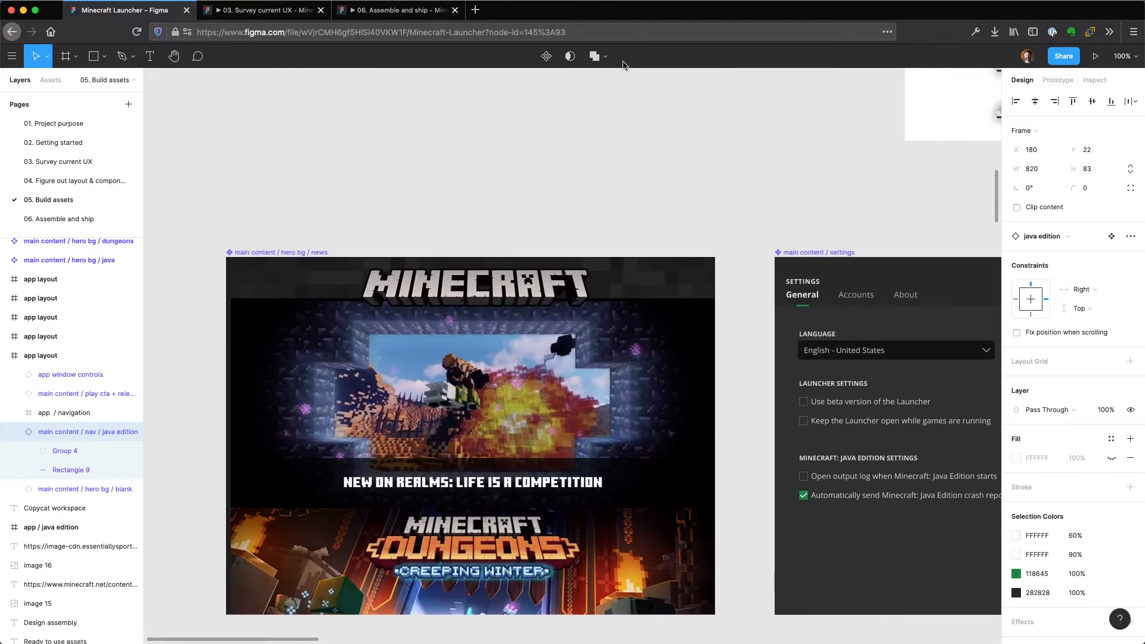
pyautogui.click(346, 395)
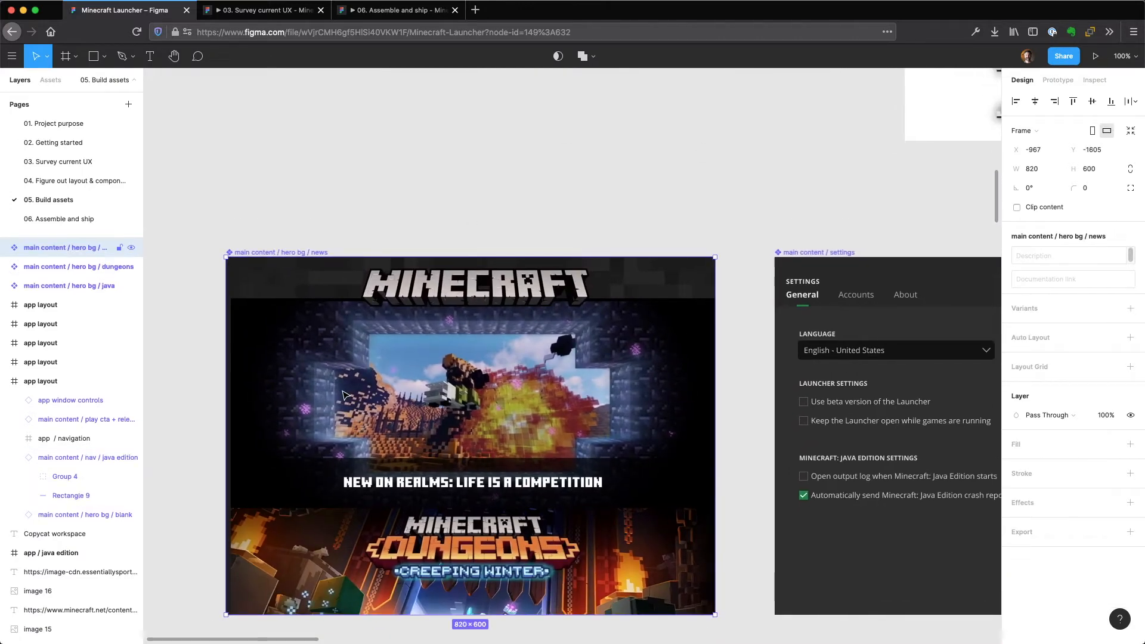
# Inspect the main content / settings component by selecting its language form group and its Java Edition form group.
pyautogui.moveTo(646, 240); pyautogui.dragTo(297, 214)
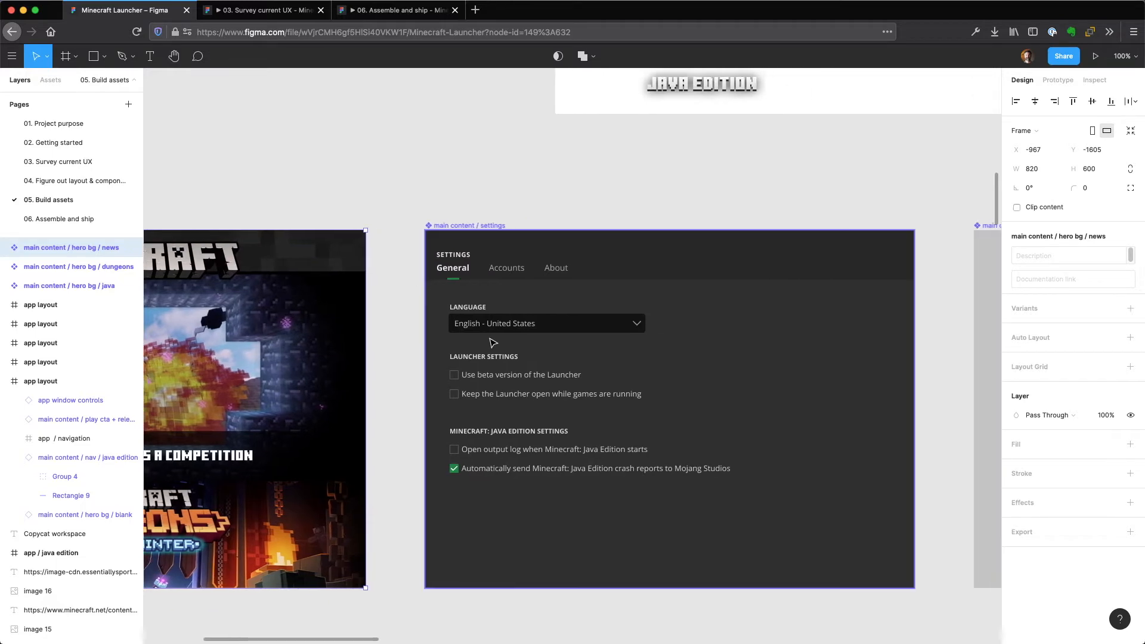
pyautogui.click(492, 338)
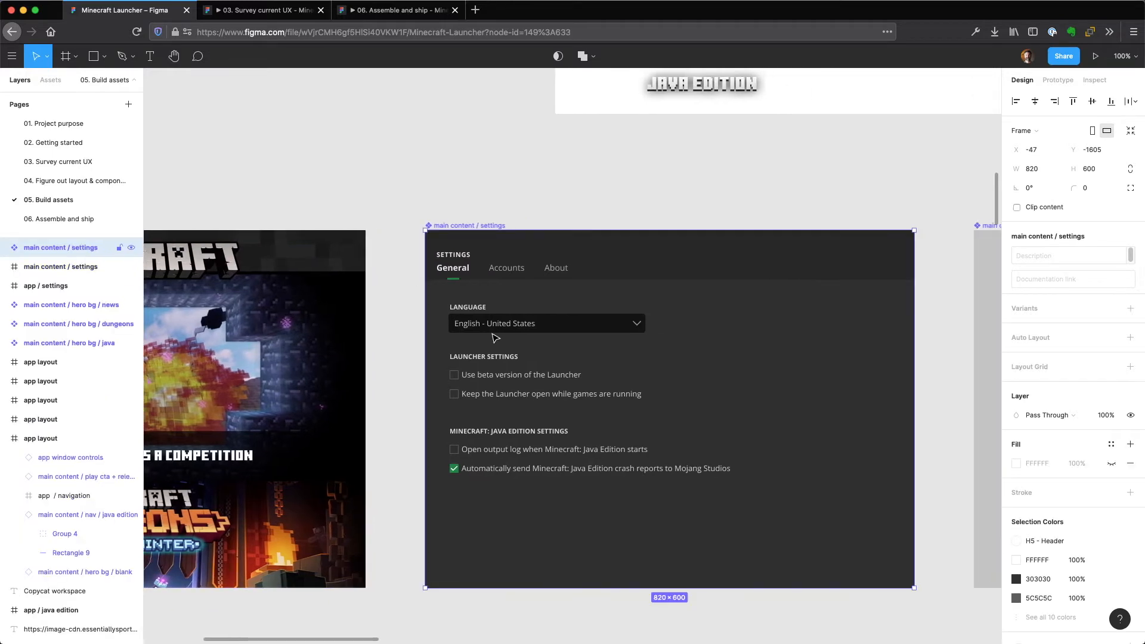
pyautogui.doubleClick(528, 319)
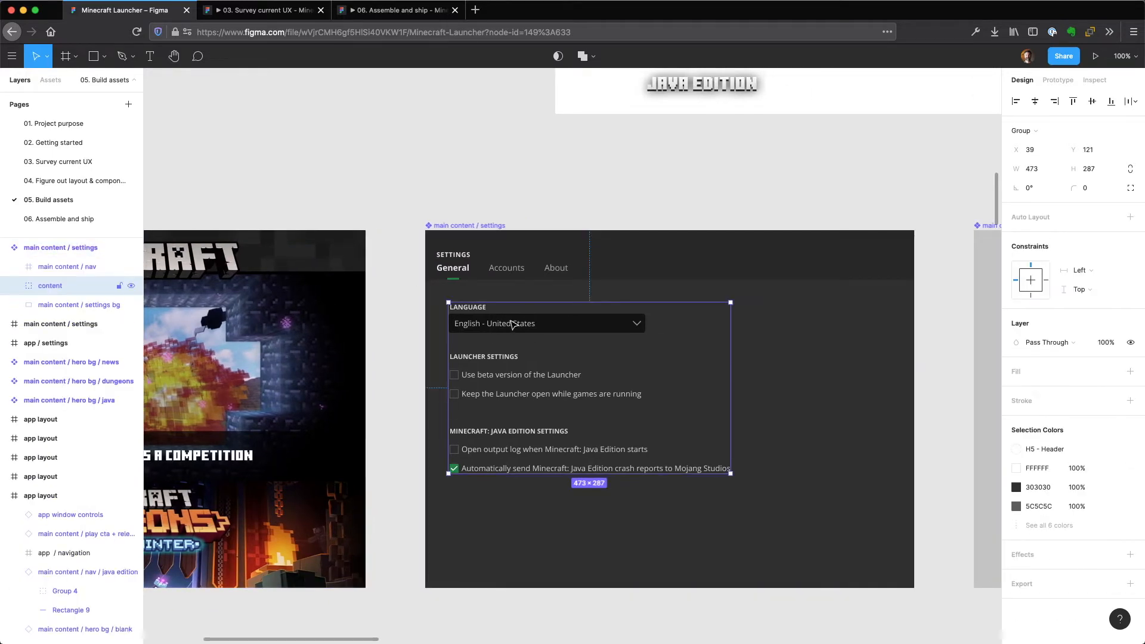
pyautogui.click(513, 324)
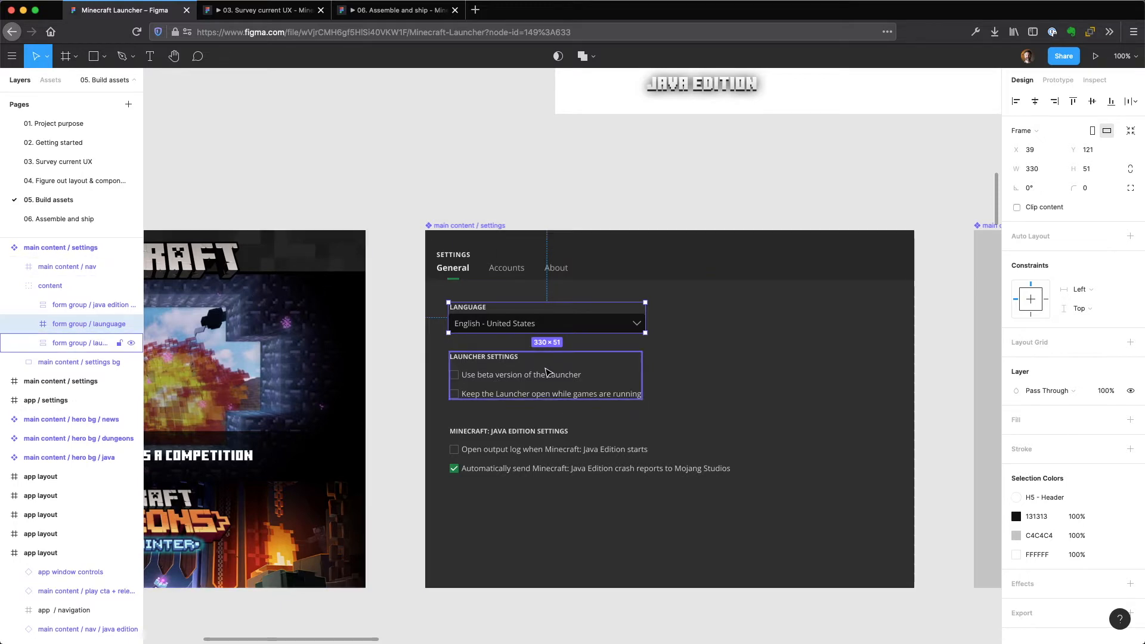
pyautogui.click(574, 459)
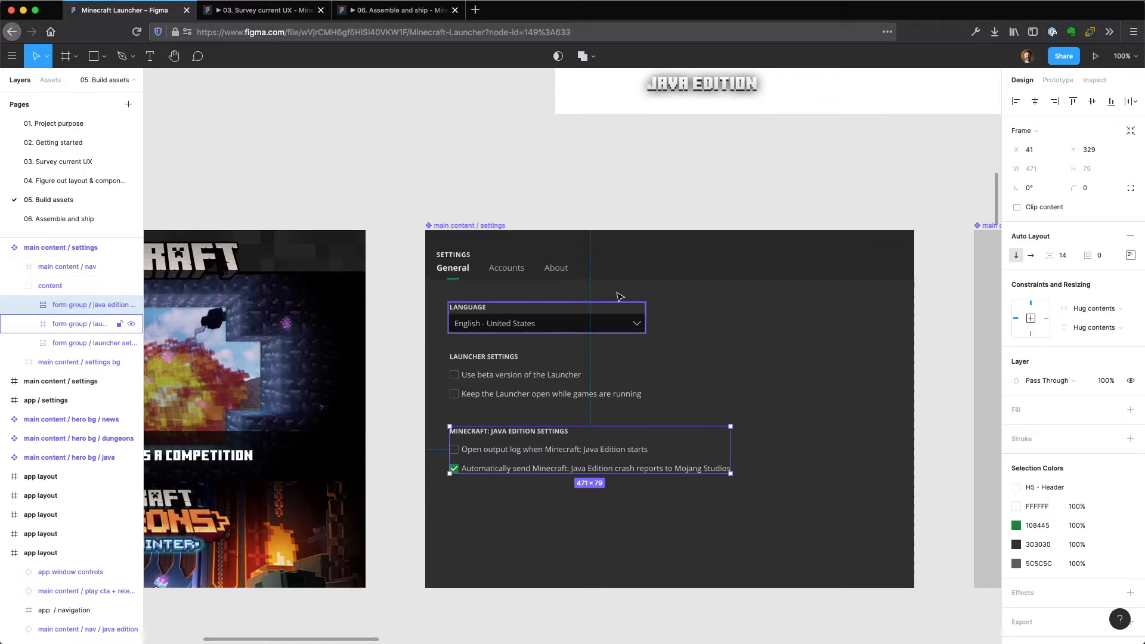
# Select the main content / hero bg / blank component beside the settings component.
pyautogui.click(897, 235)
pyautogui.moveTo(895, 176); pyautogui.dragTo(327, 199)
pyautogui.click(590, 359)
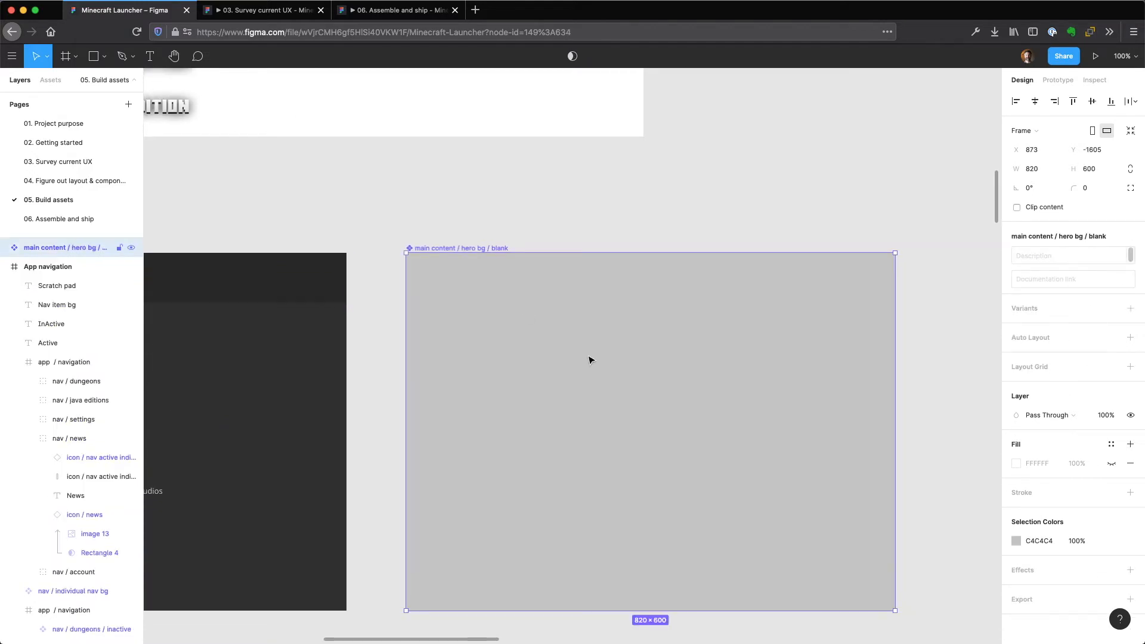
# Examine the Java hero background component and the Dungeons hero background component in turn, selecting each one.
pyautogui.press('-')
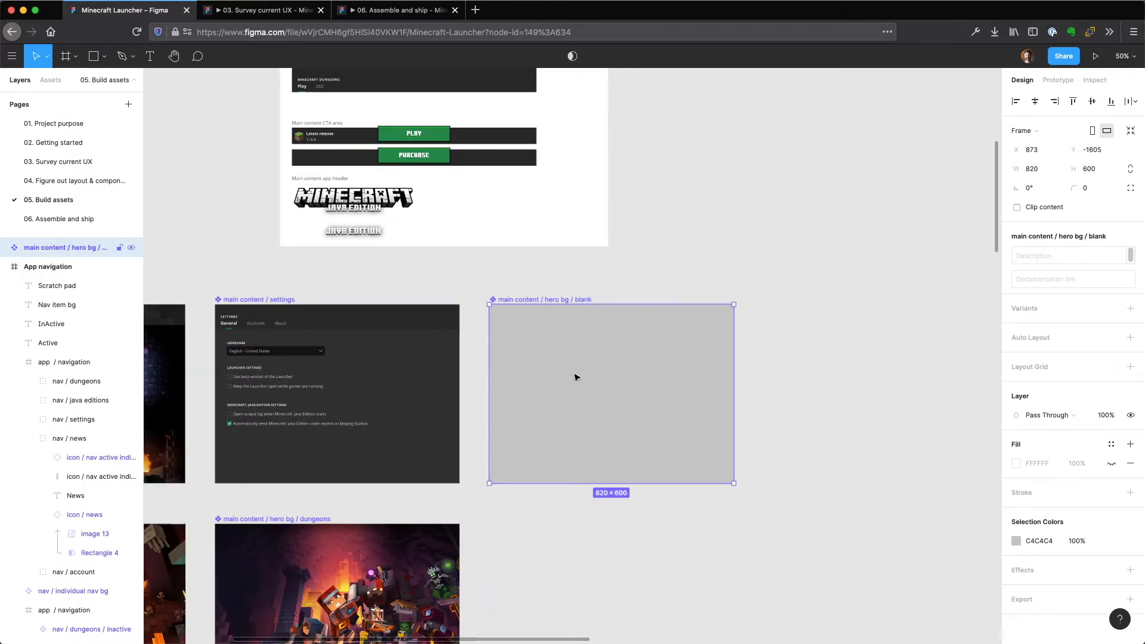
pyautogui.click(580, 578)
pyautogui.moveTo(574, 574); pyautogui.dragTo(842, 345)
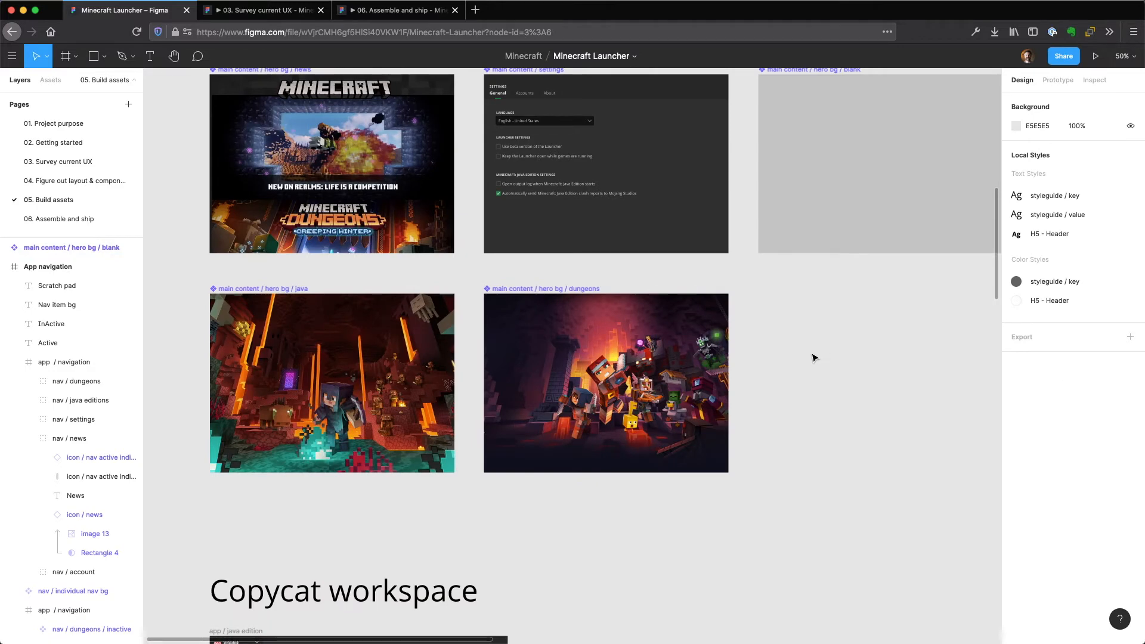
pyautogui.click(377, 380)
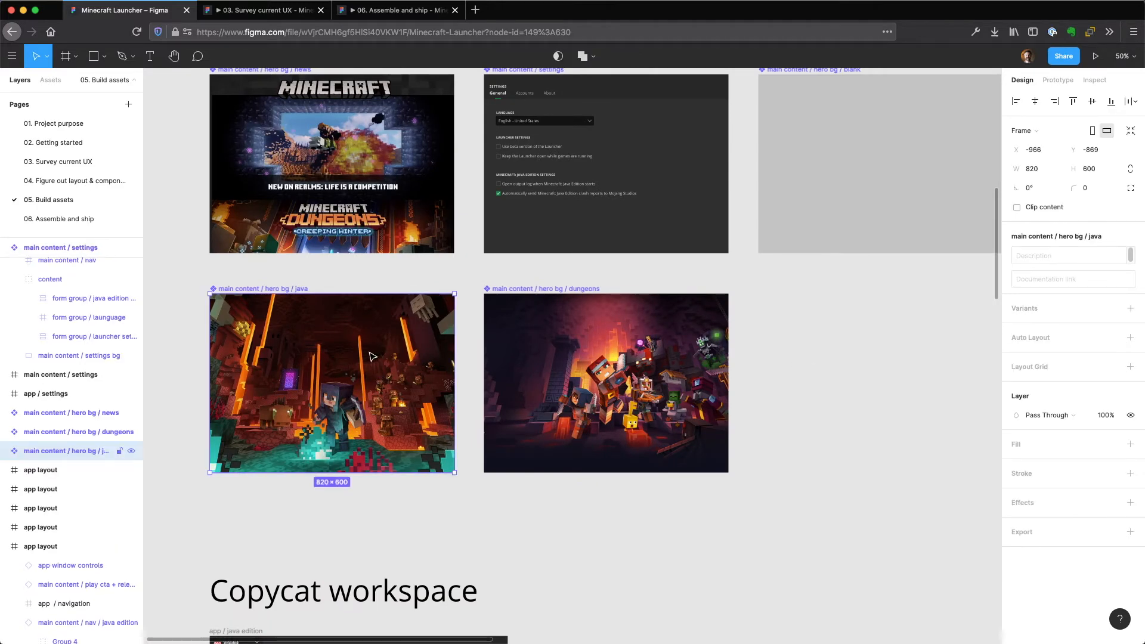
pyautogui.click(578, 381)
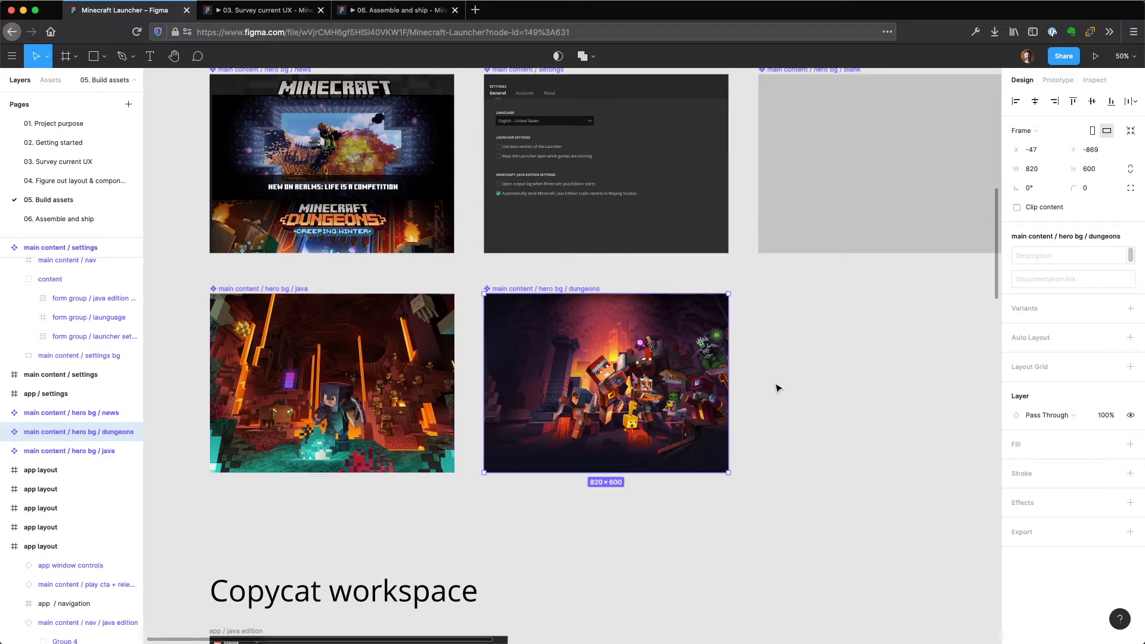
# Place a copy of image 17 from the Copycat workspace's app / java edition frame on the empty canvas beside that frame.
pyautogui.click(812, 553)
pyautogui.scroll(-10, 835, 488)
pyautogui.click(567, 272)
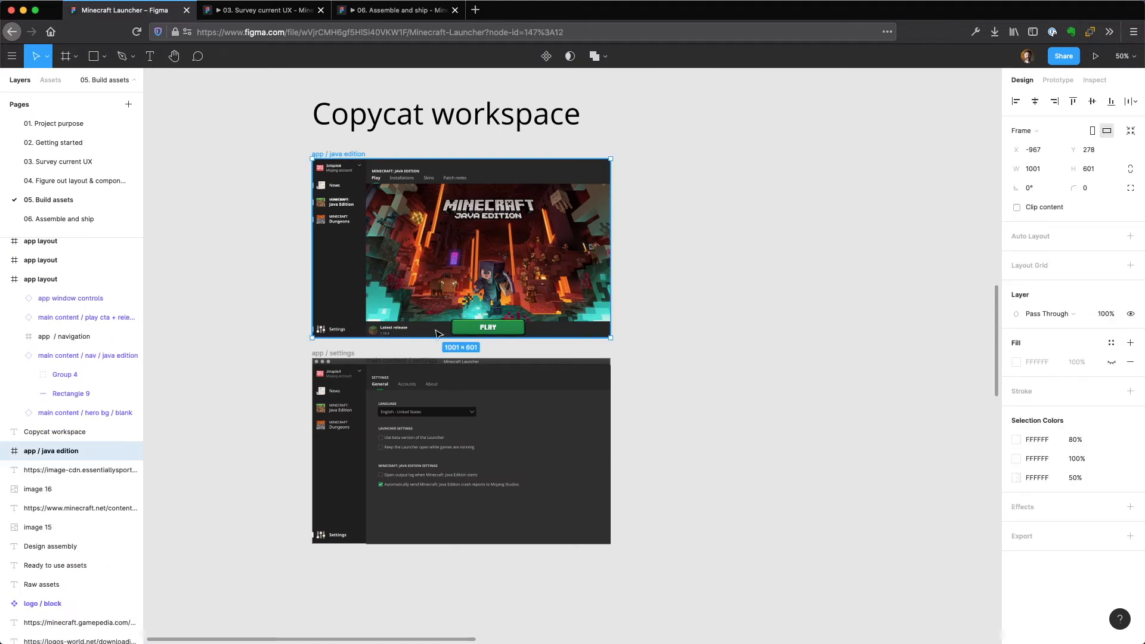
pyautogui.doubleClick(451, 246)
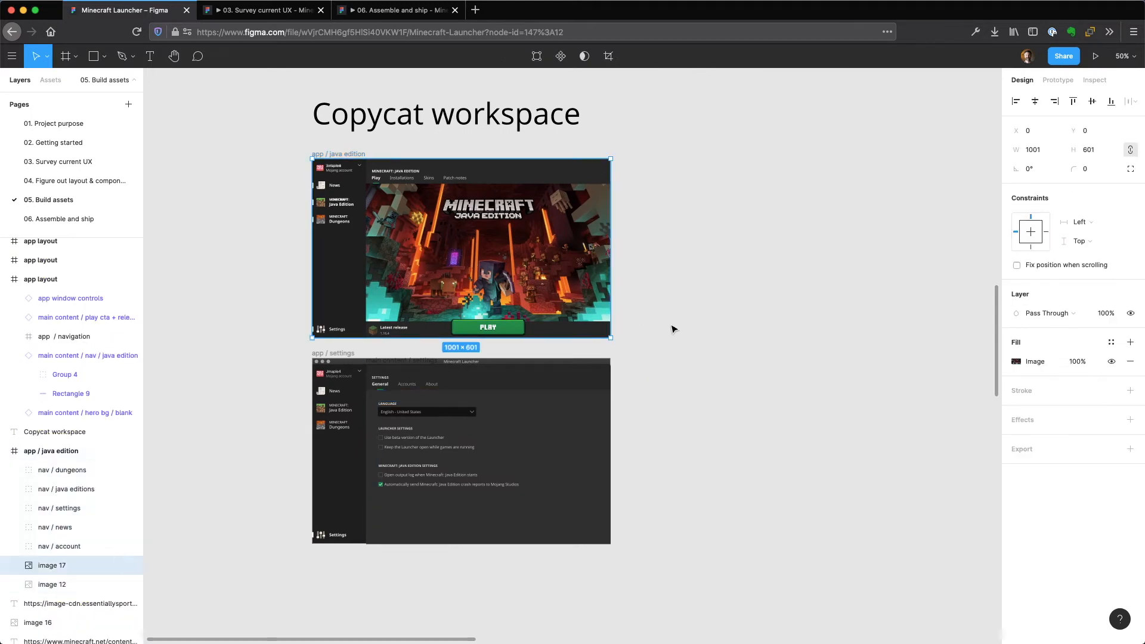
pyautogui.scroll(-1, 731, 340)
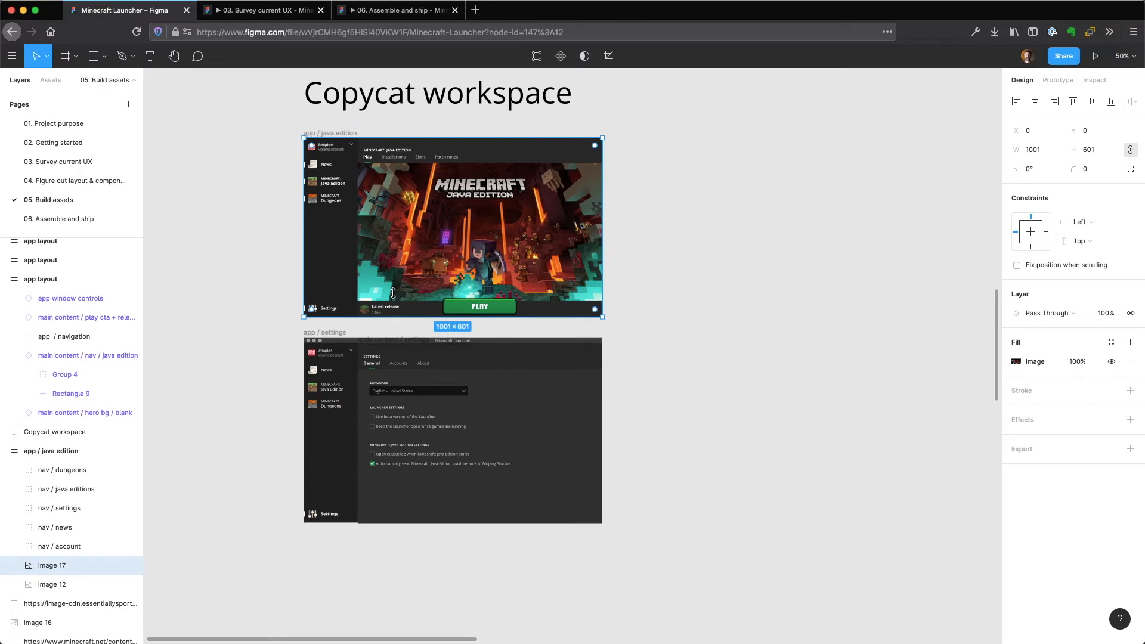
pyautogui.moveTo(456, 241); pyautogui.dragTo(812, 233)
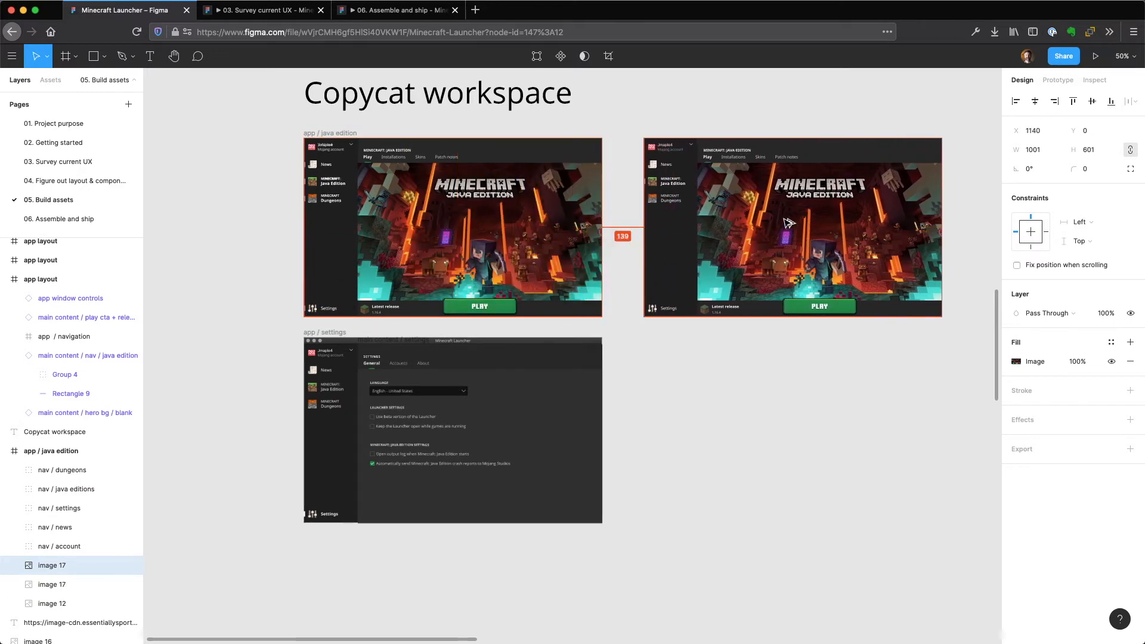
# Check the main content / settings and app / settings frames, and delete the loose image 17 copy beside the app / java edition frame.
pyautogui.click(477, 409)
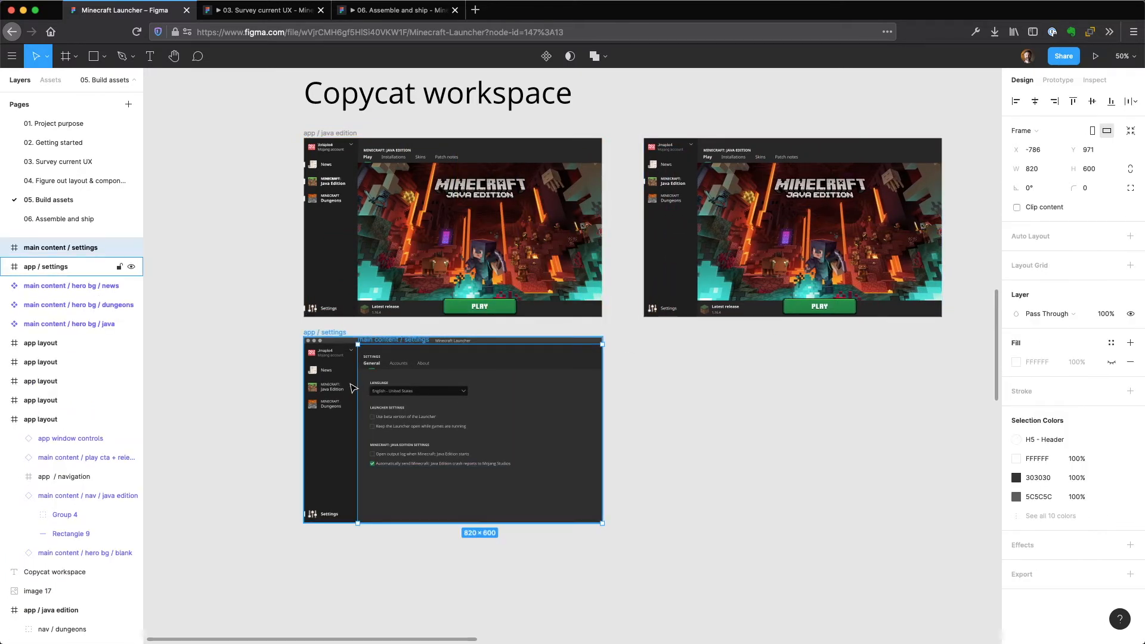
pyautogui.click(334, 431)
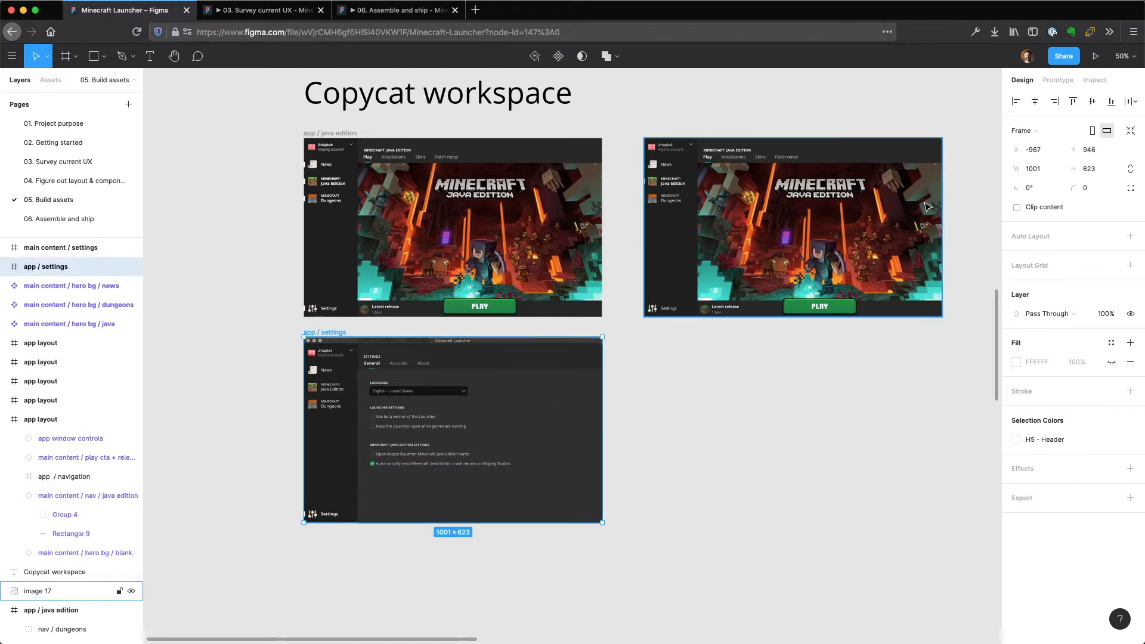
pyautogui.click(884, 227)
pyautogui.press('Delete')
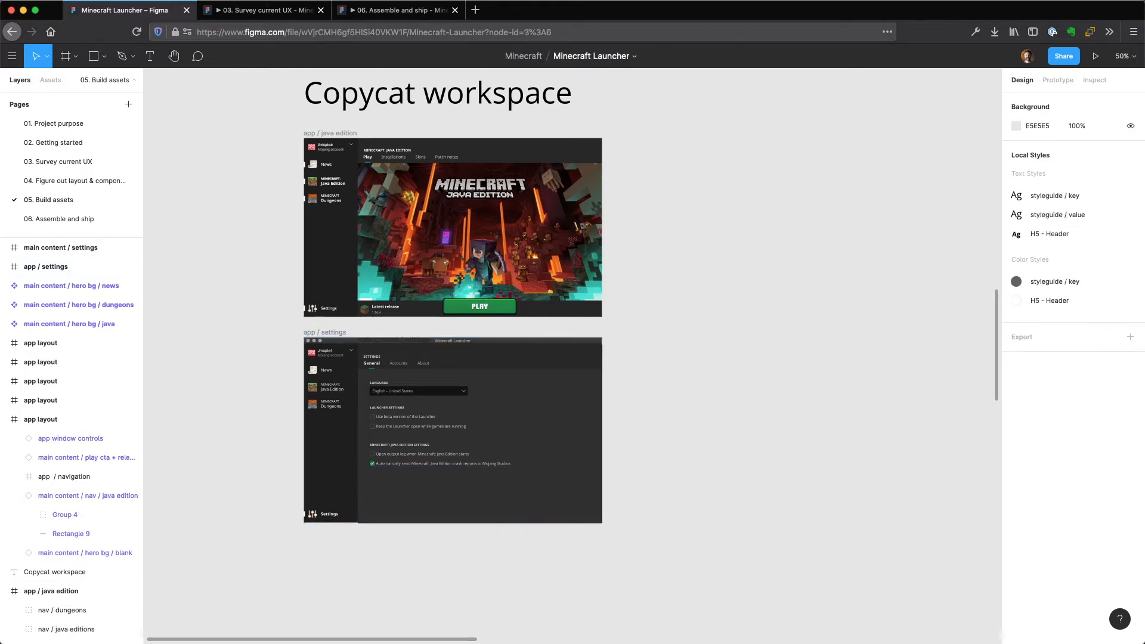
# Compare the Design assembly's top Reference and Hi-fi layouts by selecting Frame 1, its image 13, and the Hi-fi news hero background.
pyautogui.press('-')
pyautogui.press('-')
pyautogui.moveTo(837, 328); pyautogui.dragTo(580, 455)
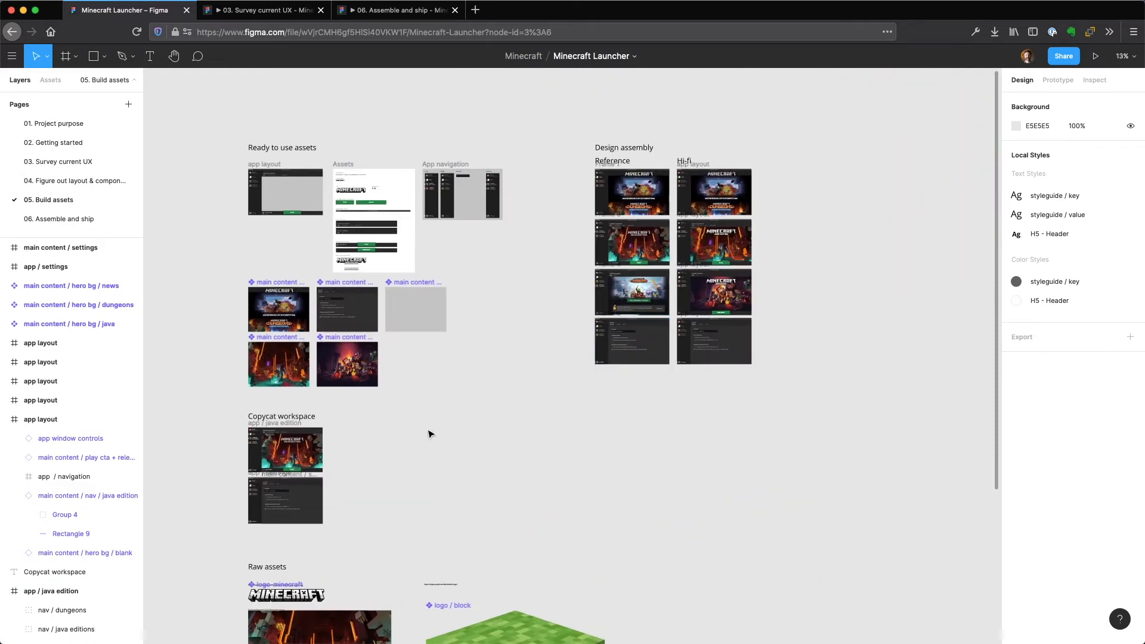
pyautogui.click(646, 199)
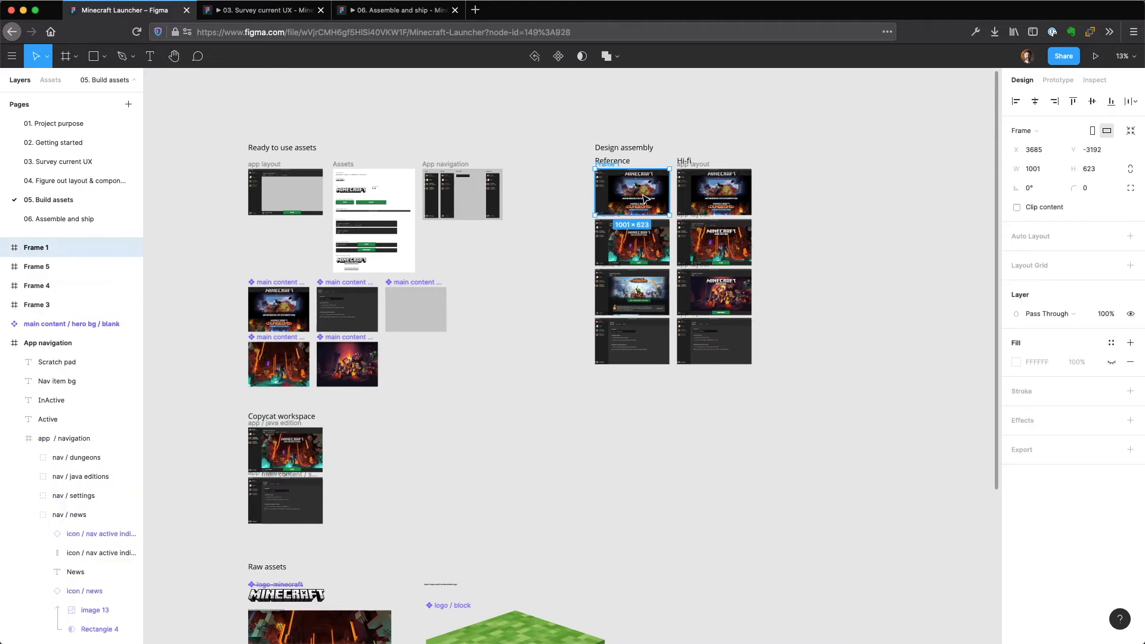
pyautogui.click(638, 201)
pyautogui.click(638, 200)
pyautogui.moveTo(729, 136); pyautogui.dragTo(525, 288)
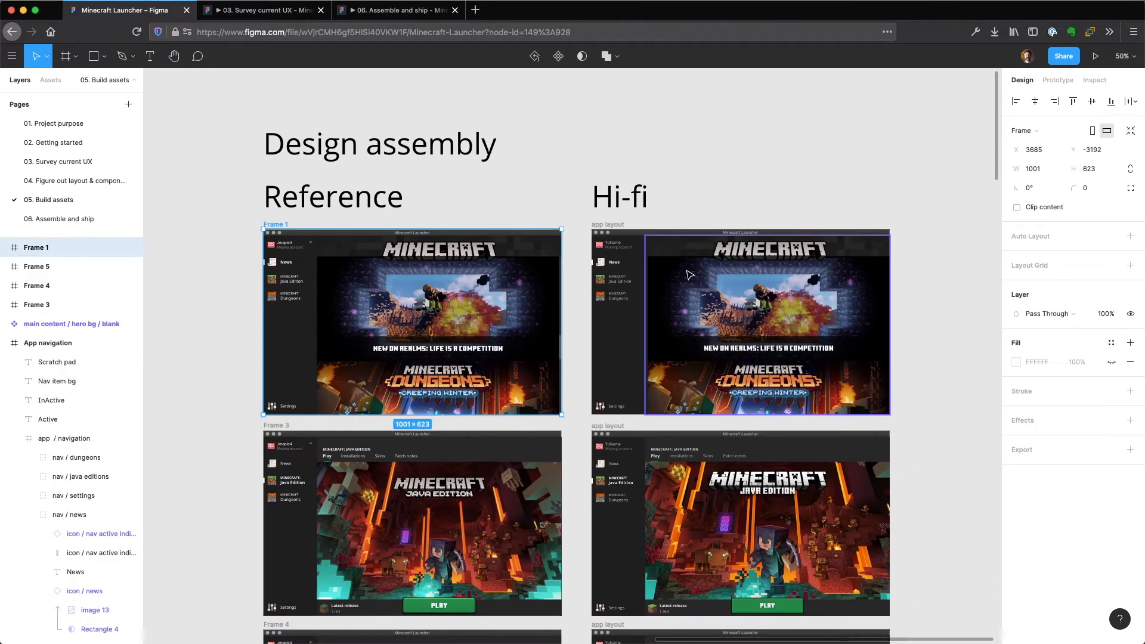
pyautogui.click(433, 319)
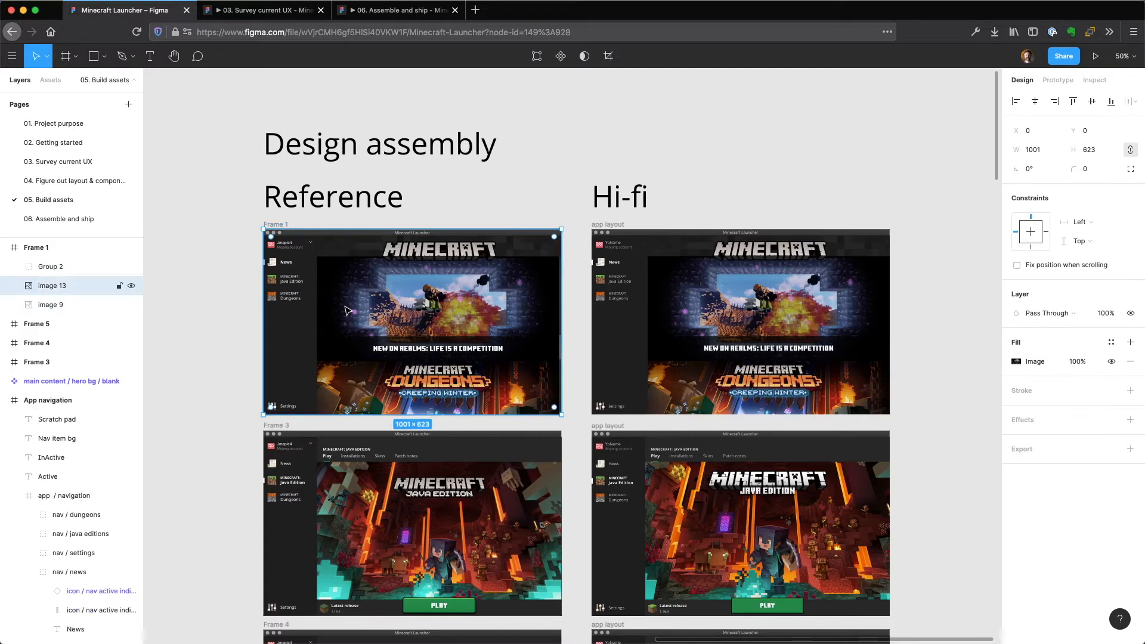
pyautogui.click(747, 297)
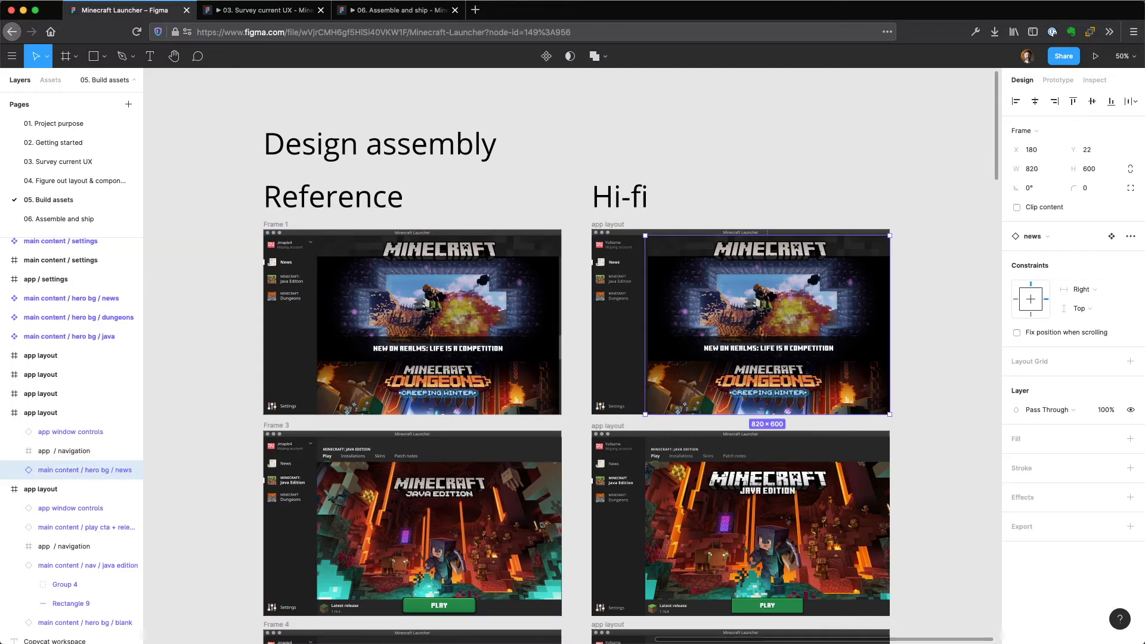
# View the frames on page 06. Assemble and ship, and return to 05. Build assets to select the Hi-fi java edition navigation instance.
pyautogui.click(53, 219)
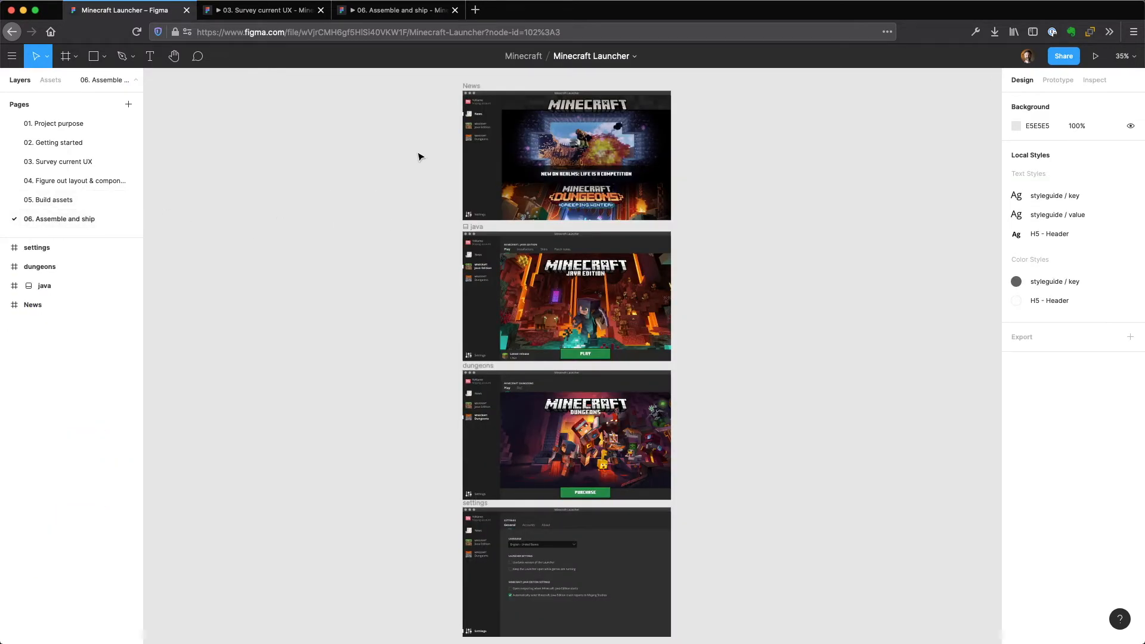
pyautogui.moveTo(427, 90); pyautogui.dragTo(594, 510)
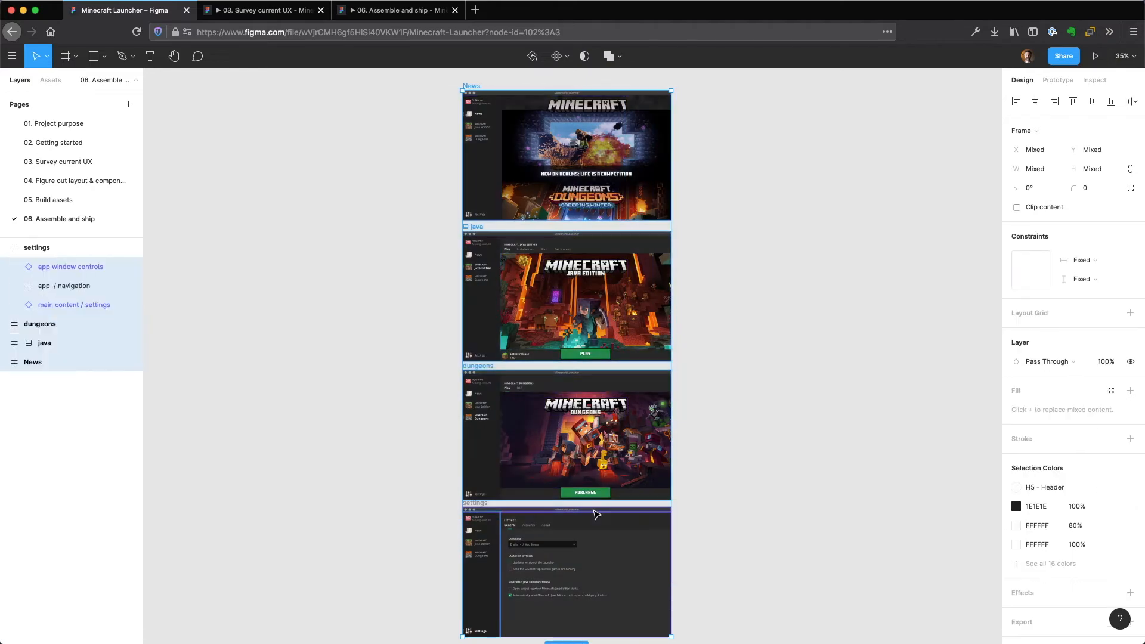
pyautogui.click(81, 200)
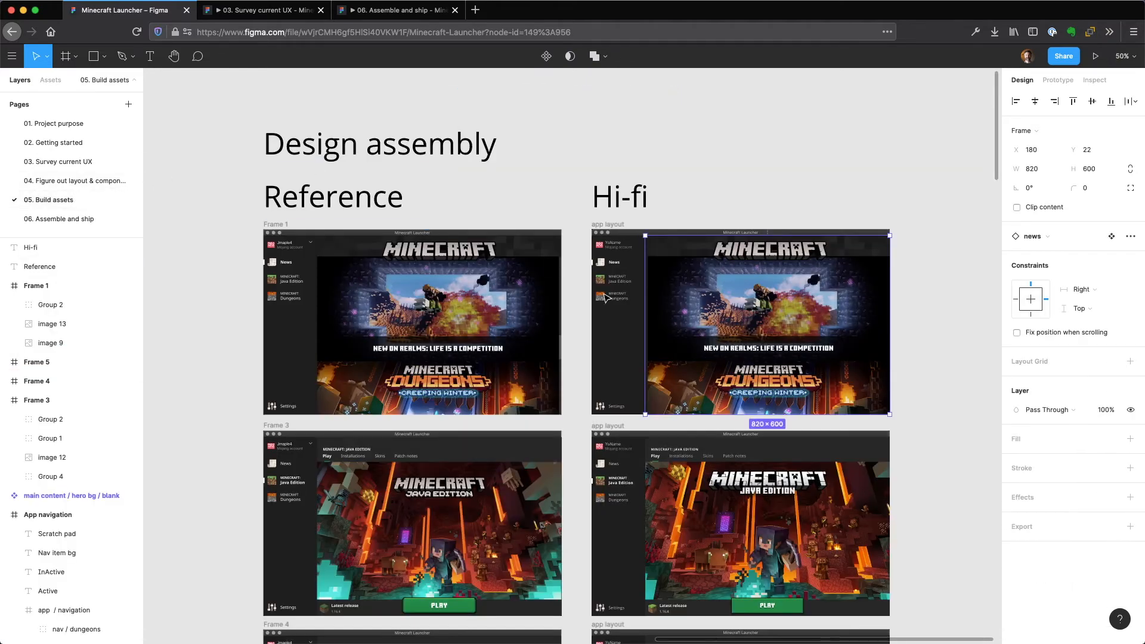
pyautogui.click(756, 199)
pyautogui.click(725, 290)
pyautogui.click(741, 423)
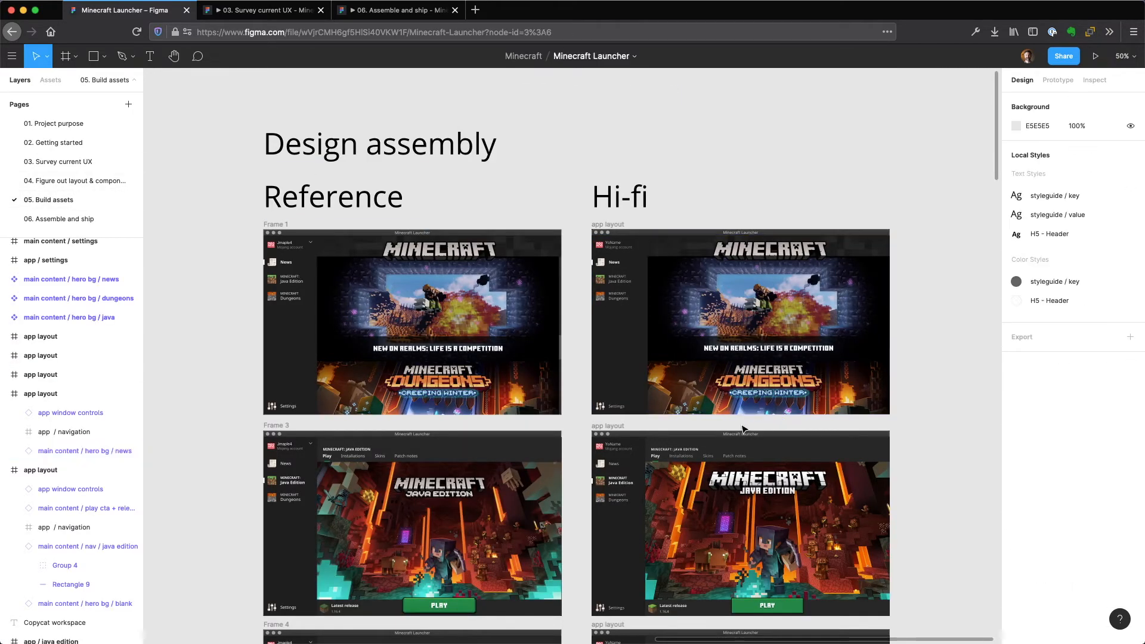
pyautogui.click(735, 447)
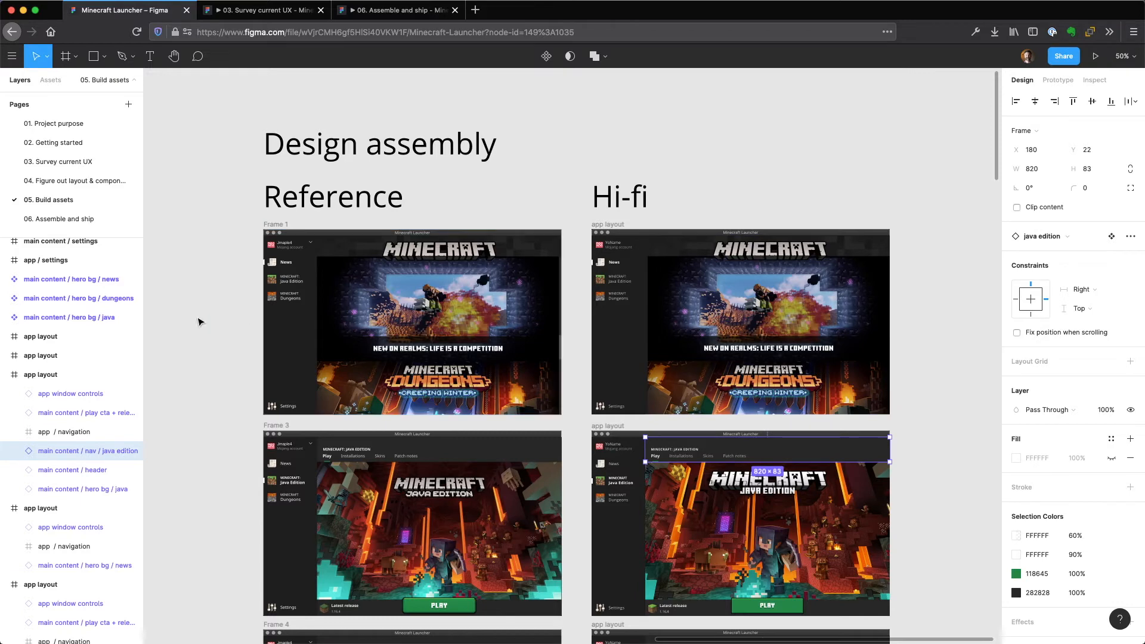
# Show the prototype connections between the frames on page 06. Assemble and ship, and return to their design properties.
pyautogui.click(77, 219)
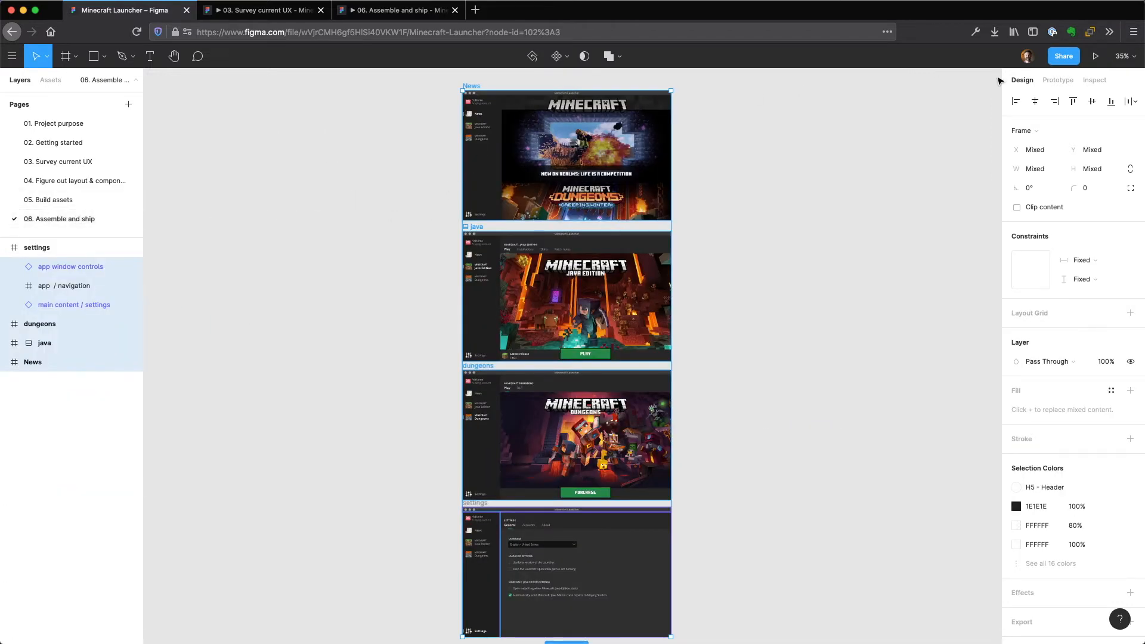
pyautogui.click(1063, 80)
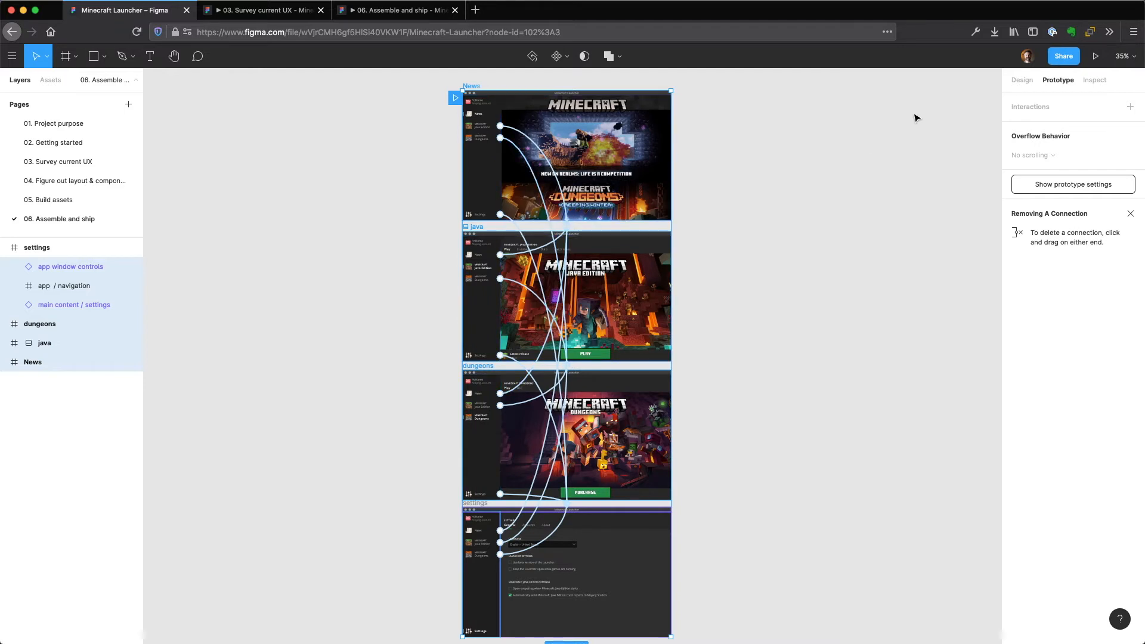
pyautogui.click(1022, 80)
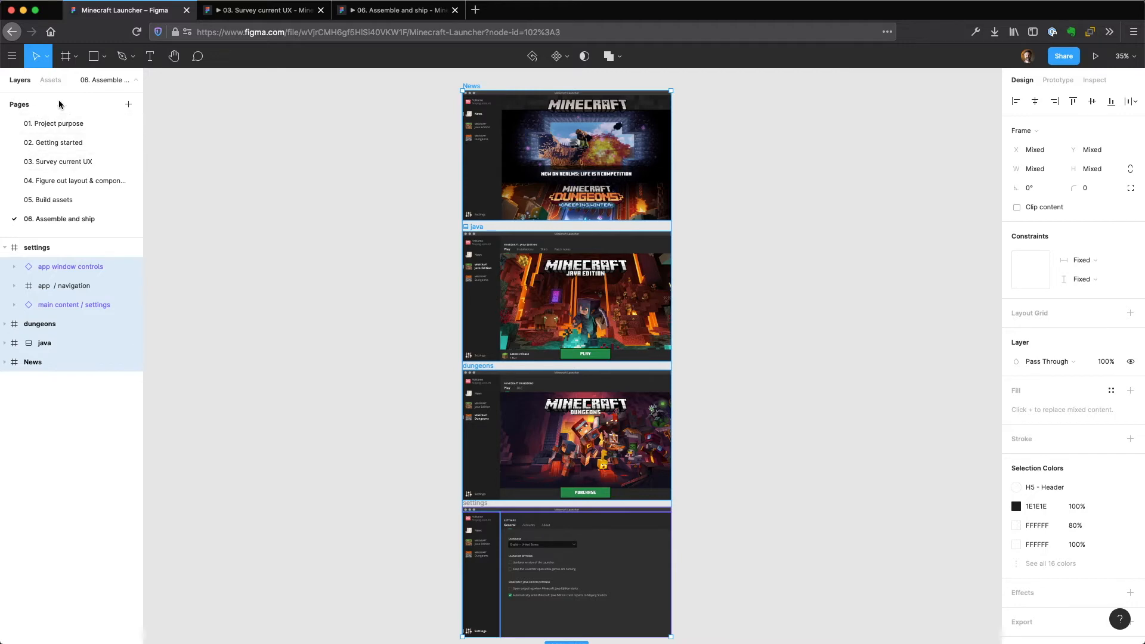
# Revisit pages 05. Build assets and 04. Figure out layout, and return to 06. Assemble and ship.
pyautogui.click(53, 200)
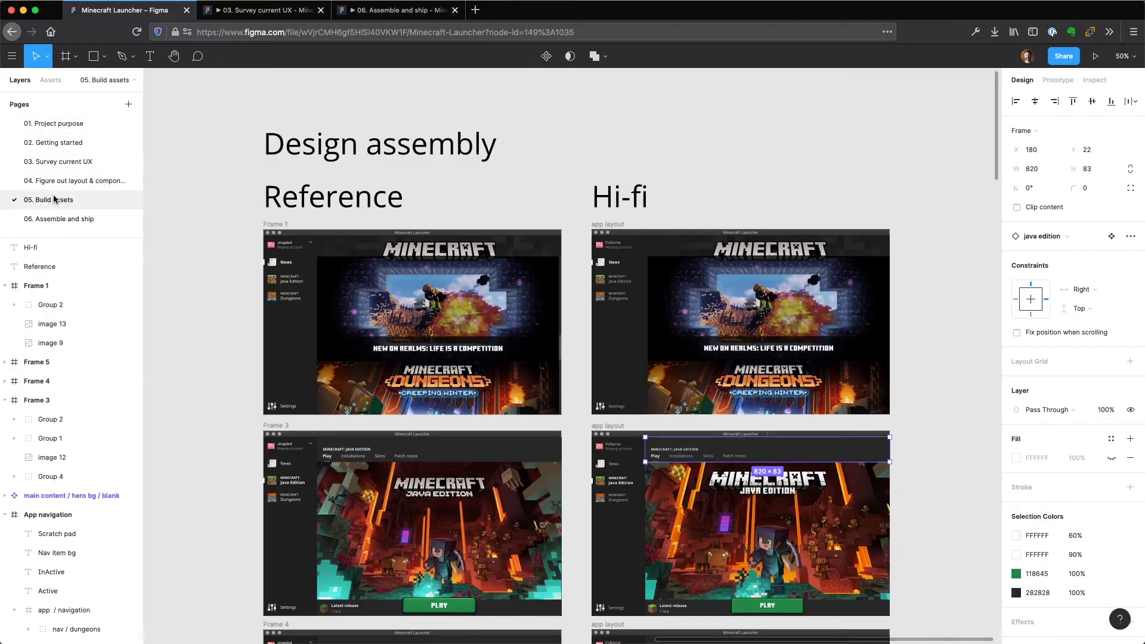
pyautogui.click(51, 182)
pyautogui.click(47, 220)
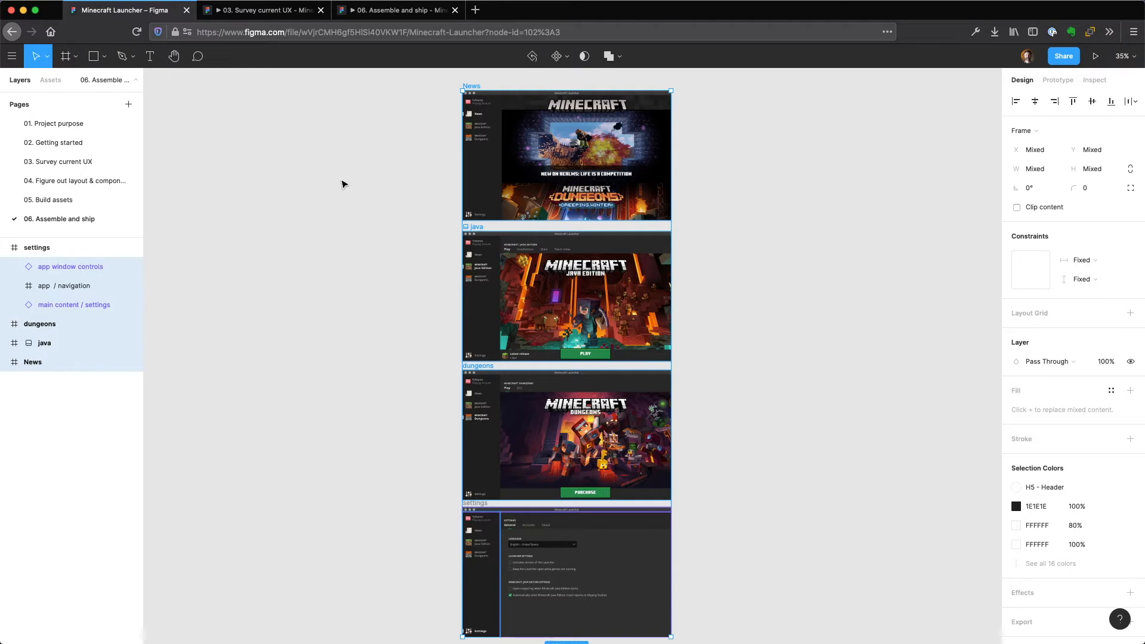
# Go through the News, java, dungeons and settings frames one by one, hide and show the settings frame, and clear the selection.
pyautogui.click(374, 117)
pyautogui.click(475, 133)
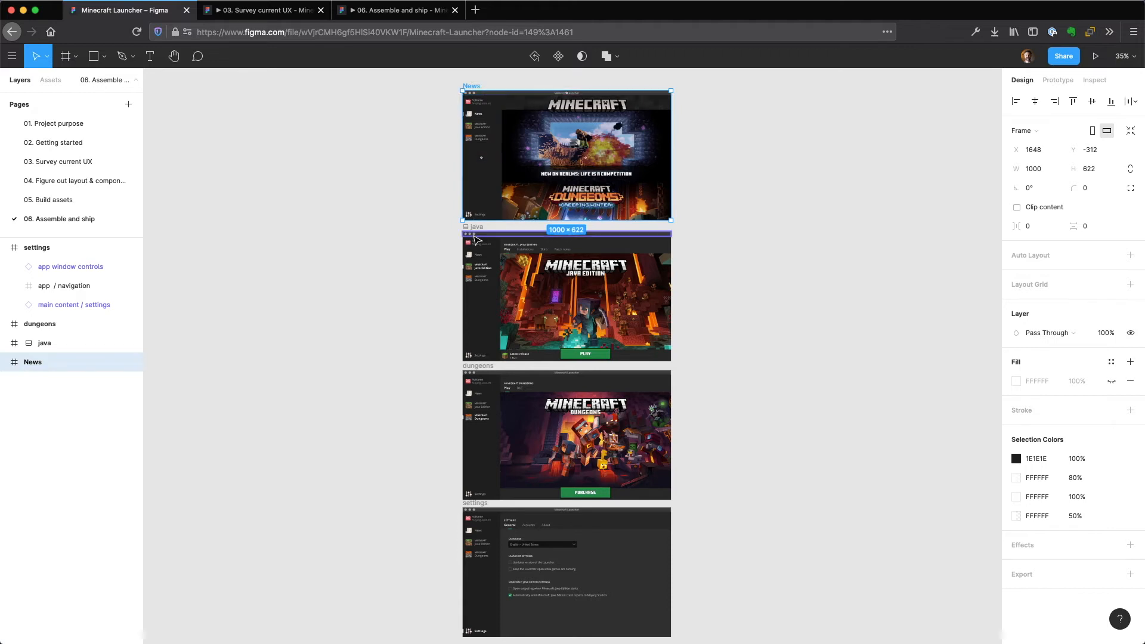
pyautogui.click(475, 231)
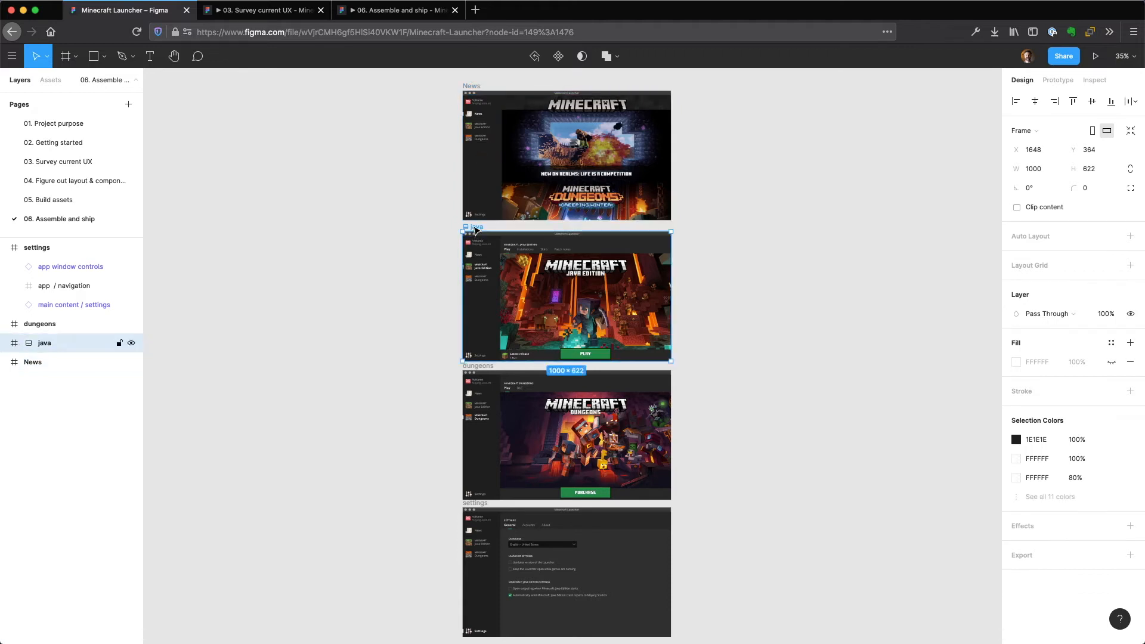
pyautogui.click(30, 324)
pyautogui.click(30, 251)
pyautogui.click(132, 249)
pyautogui.click(131, 248)
pyautogui.click(347, 239)
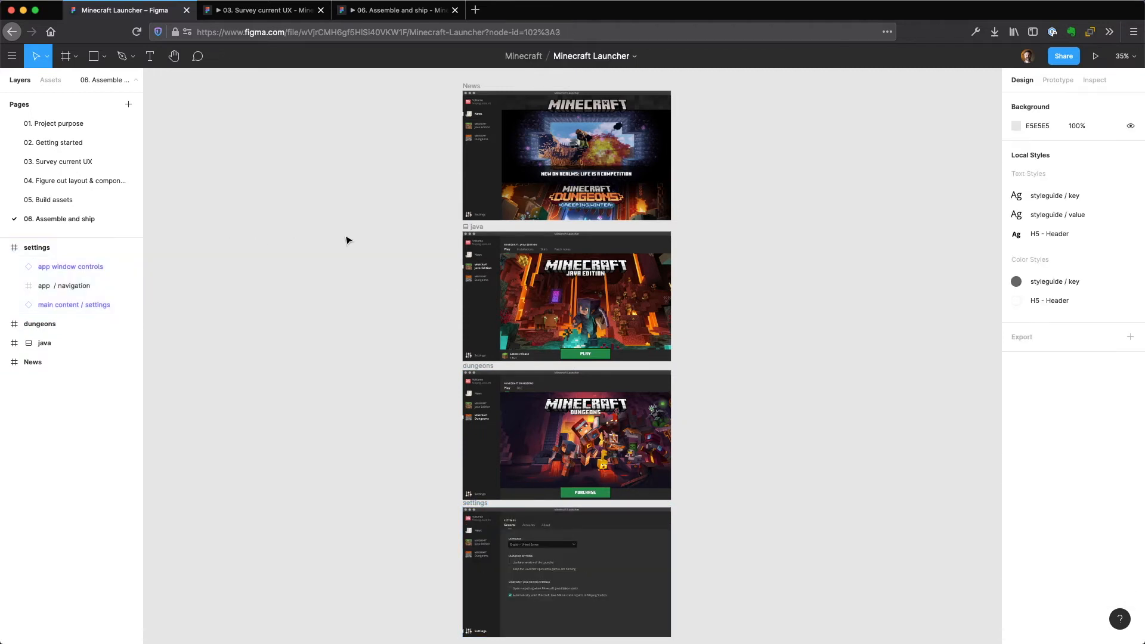
# Inspect the nested layers by selecting the java frame's hero background, the dungeons frame's image 16 and the settings frame's language field.
pyautogui.keyDown('super'); pyautogui.click(547, 301); pyautogui.keyUp('super')
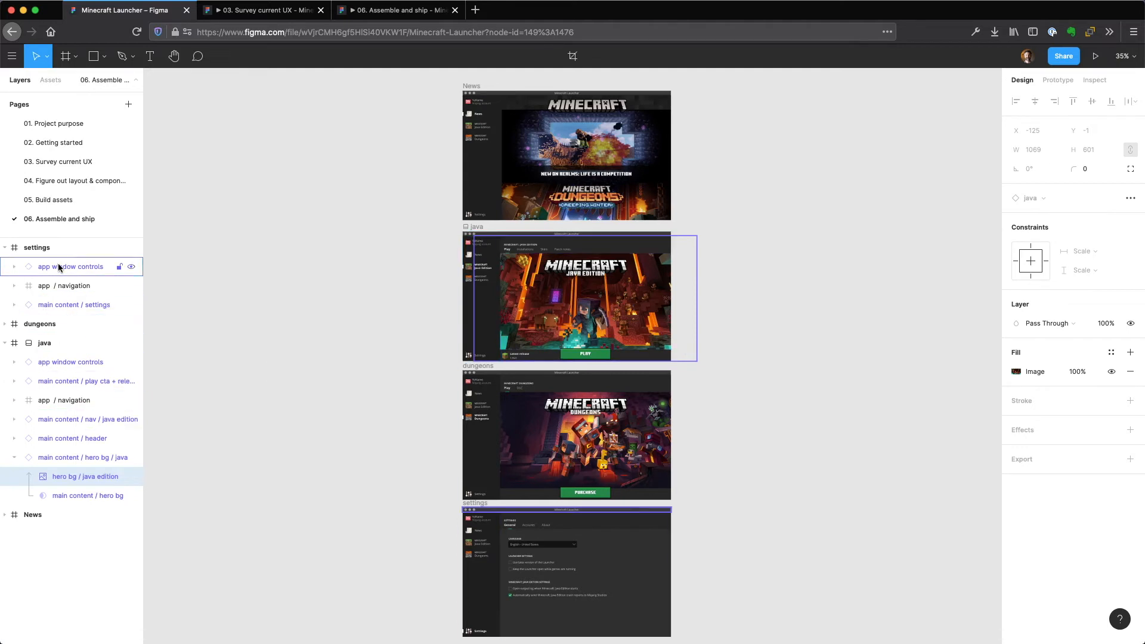
pyautogui.keyDown('super'); pyautogui.click(594, 414); pyautogui.keyUp('super')
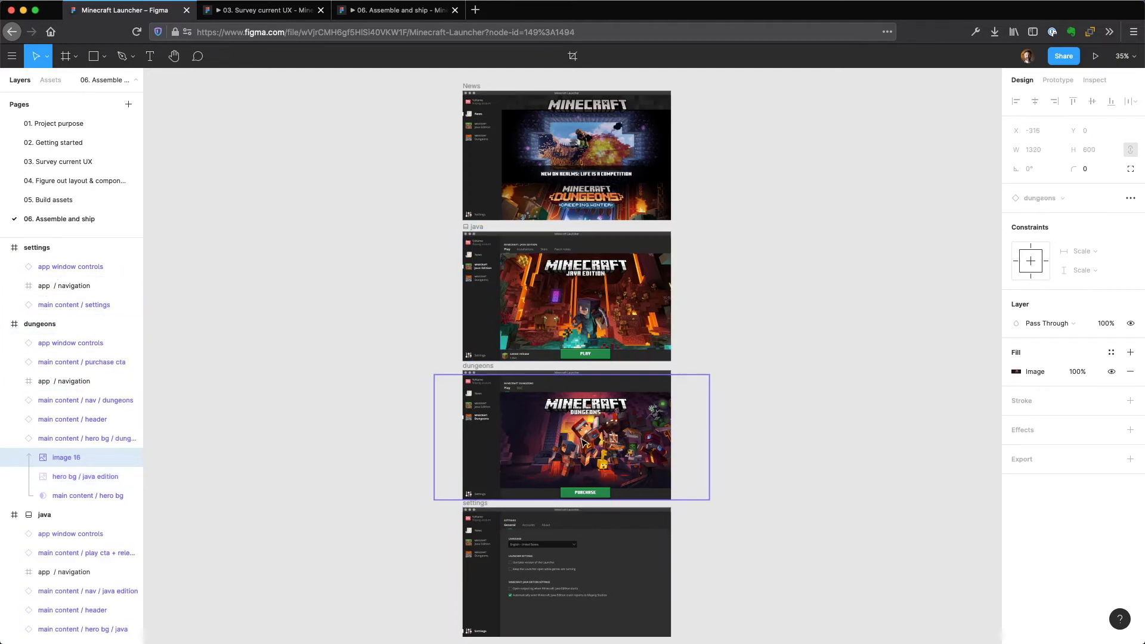
pyautogui.keyDown('super'); pyautogui.click(562, 549); pyautogui.keyUp('super')
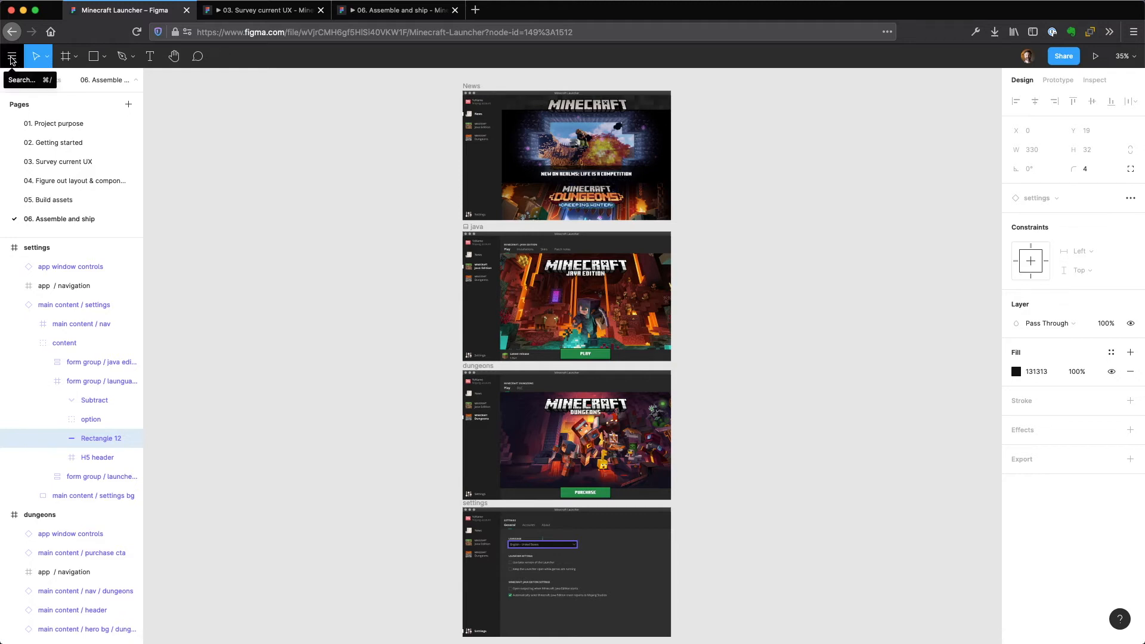
# Find the Collapse layers command by searching for "coll" and run it to fold up the expanded layer tree.
pyautogui.click(11, 58)
pyautogui.click(11, 58)
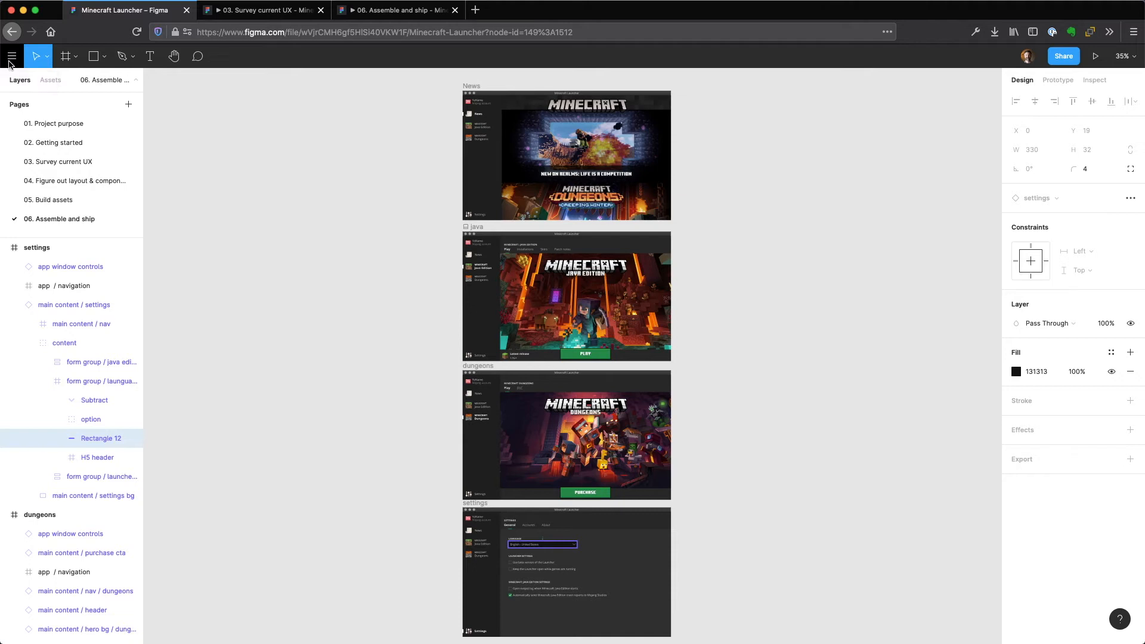
pyautogui.click(11, 58)
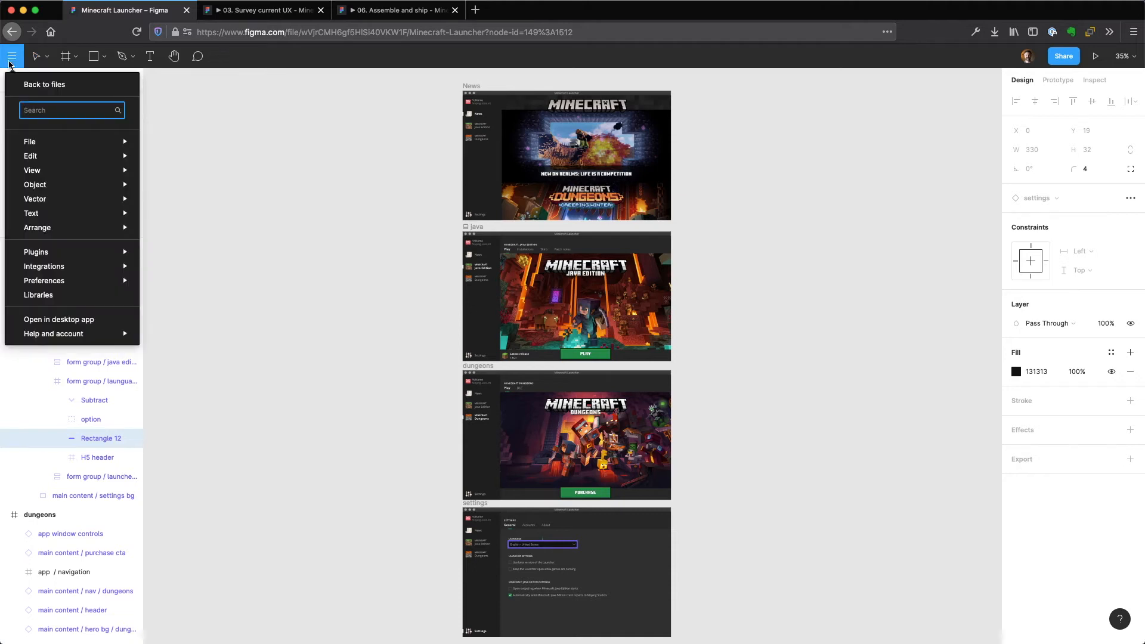
pyautogui.write('coll')
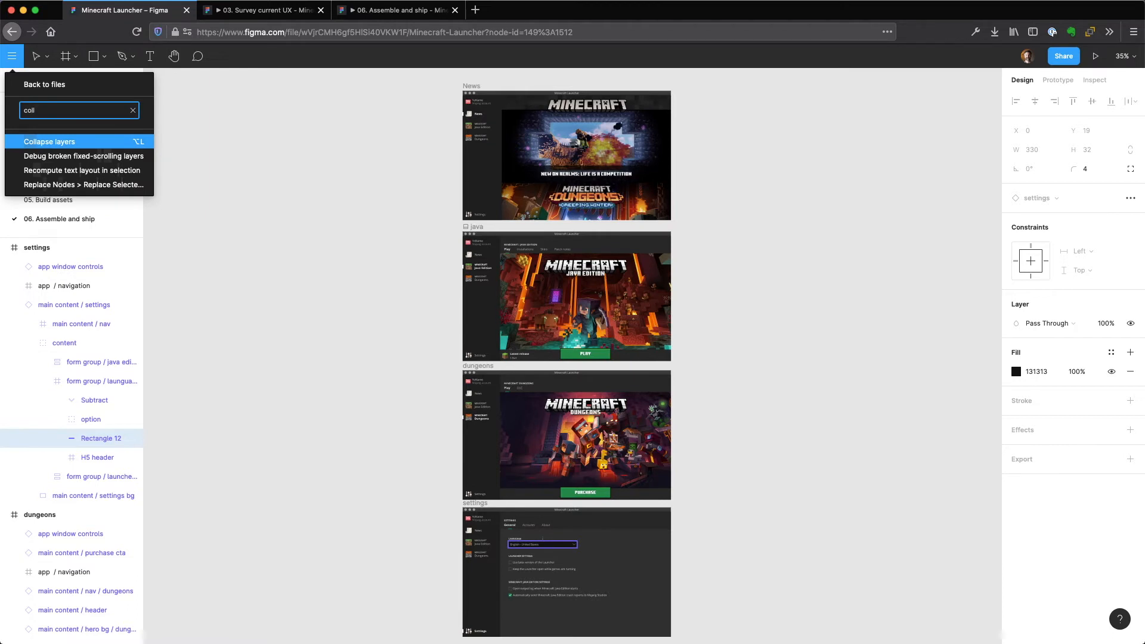
pyautogui.press('Down')
pyautogui.press('Down')
pyautogui.press('Down')
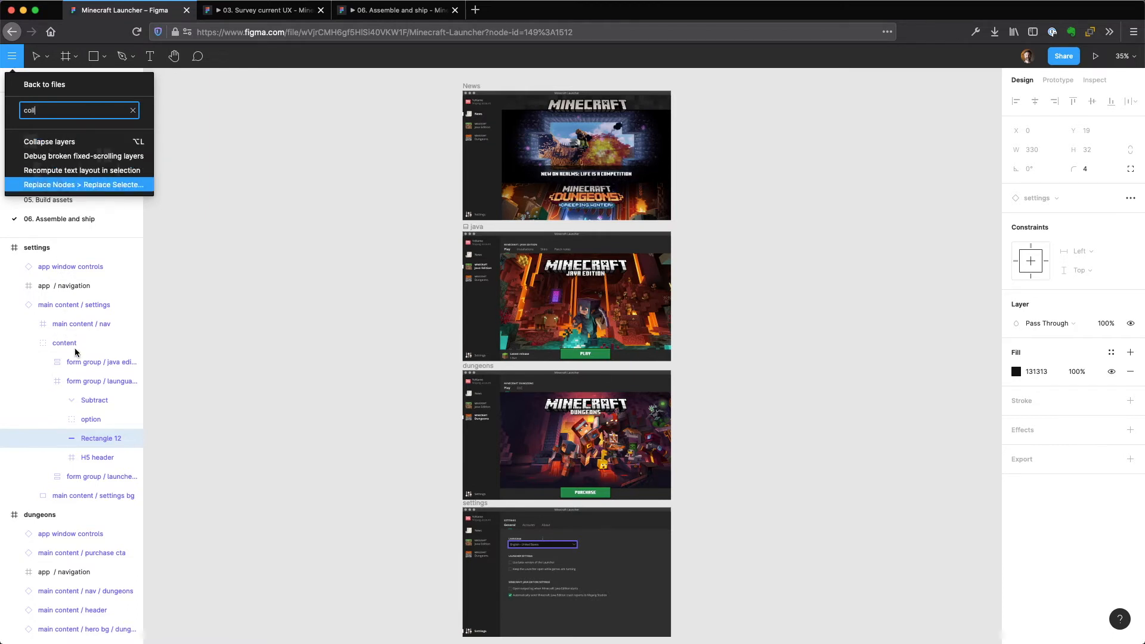
pyautogui.press('Up')
pyautogui.press('Up')
pyautogui.press('Up')
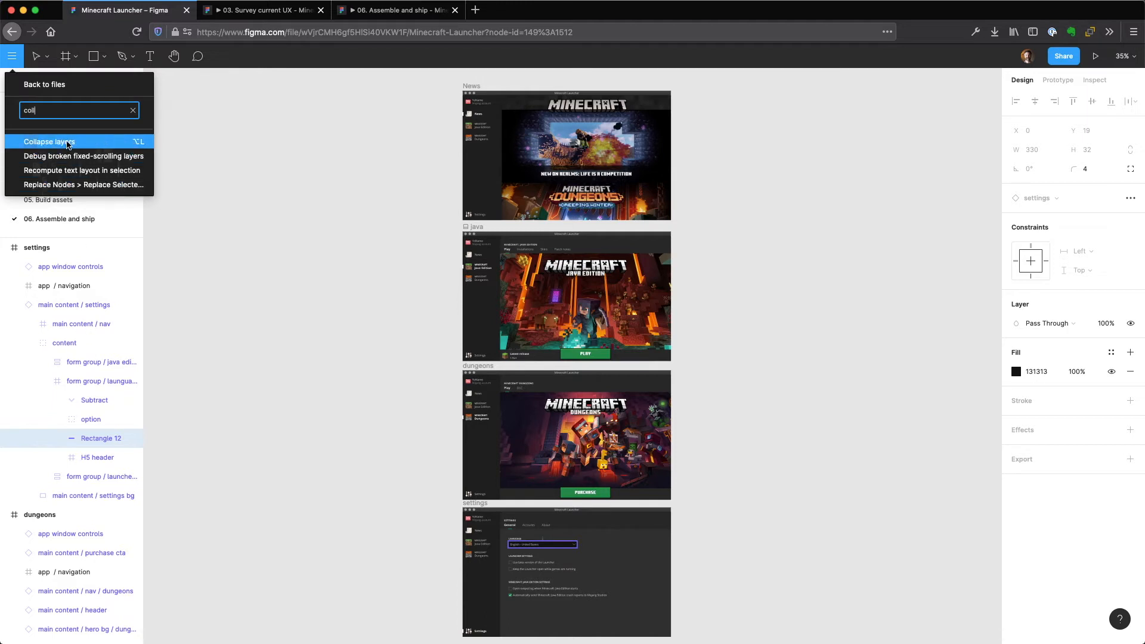
pyautogui.press('Return')
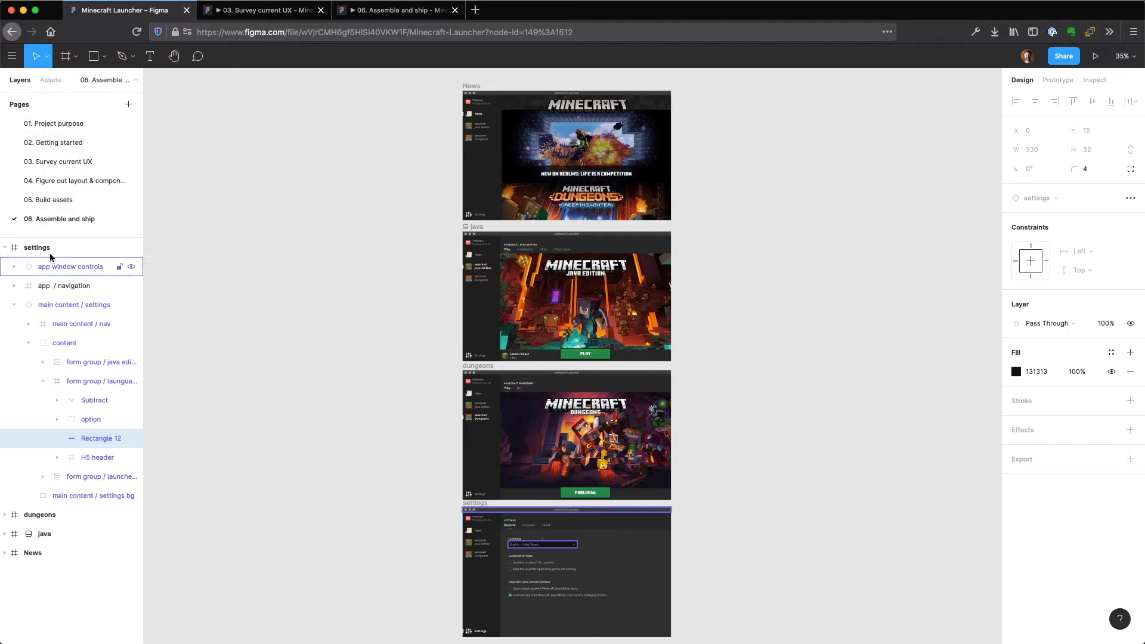
# Try to collapse the remaining expanded layers by running Collapse layers again from a search for "col", and clear the selection.
pyautogui.click(11, 57)
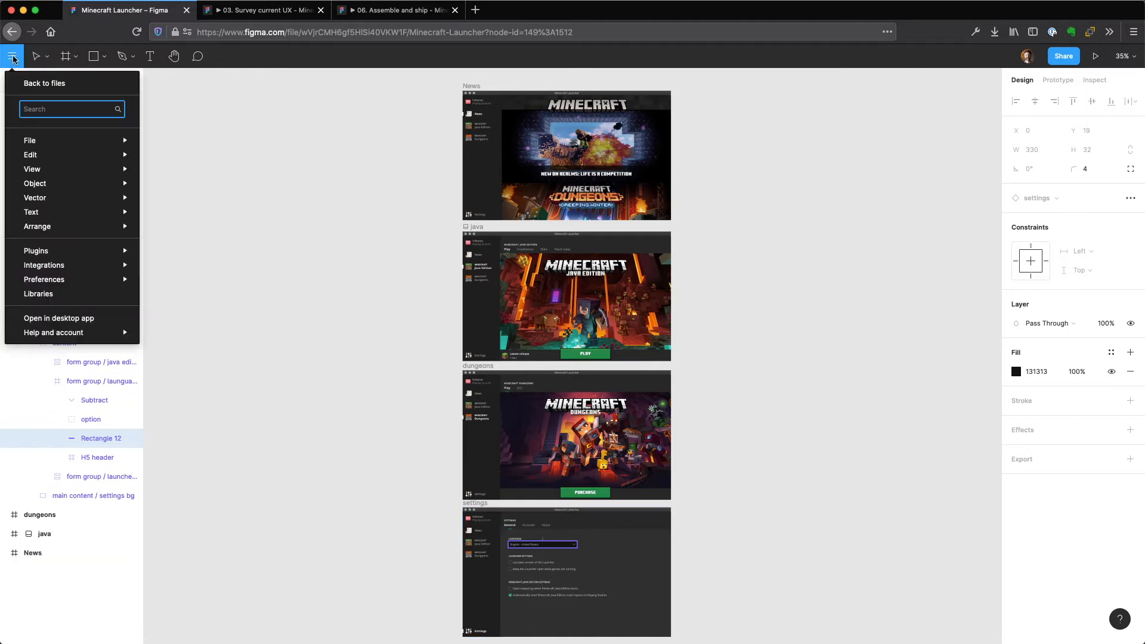
pyautogui.write('col')
pyautogui.press('Return')
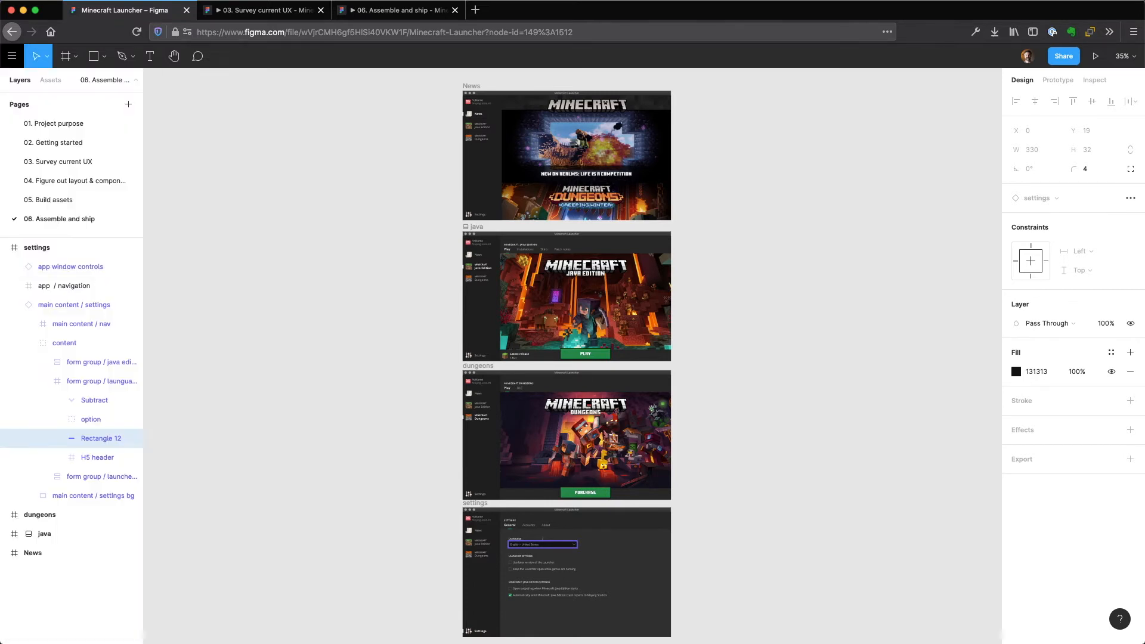
pyautogui.click(197, 287)
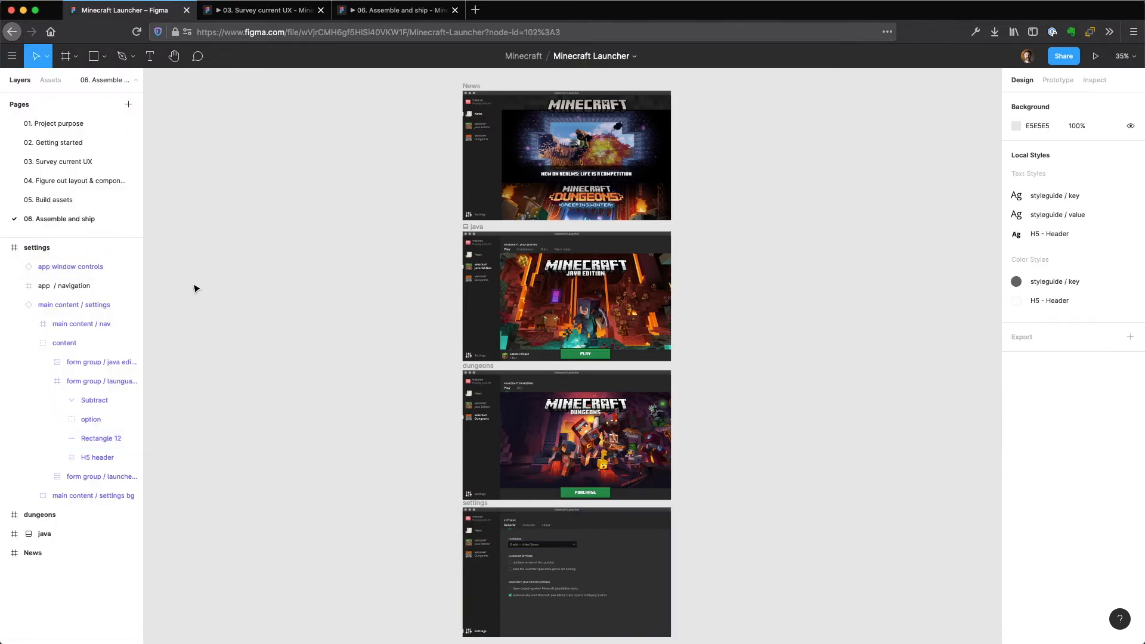
# Select the settings frame, collapse its layer tree with the Collapse layers command found by searching for "co", and clear the selection.
pyautogui.click(78, 248)
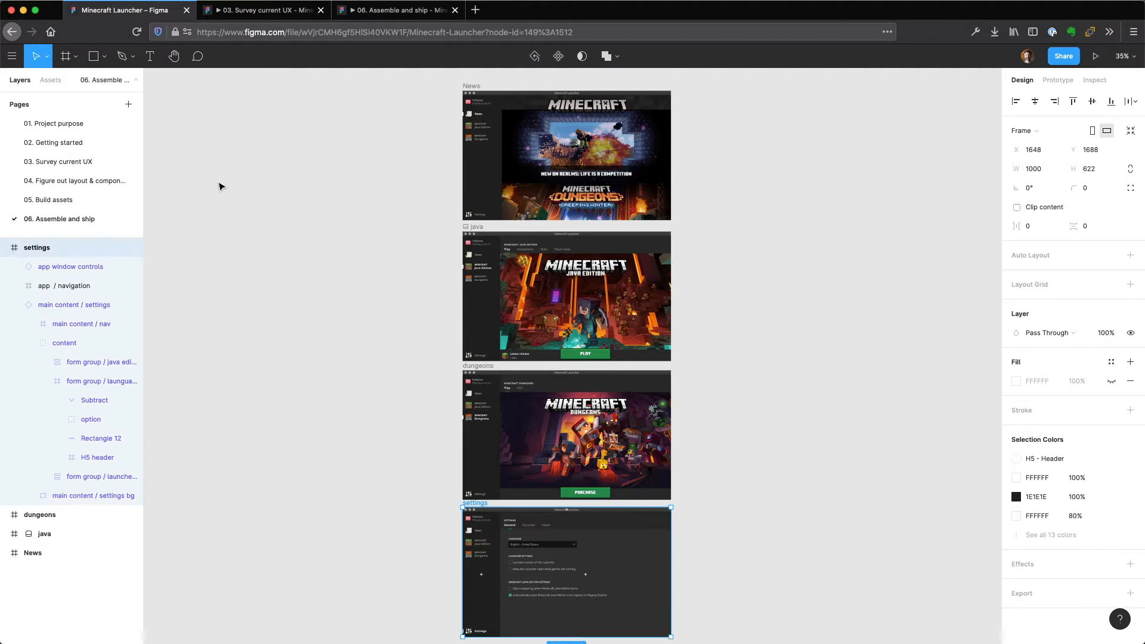
pyautogui.press('super+slash')
pyautogui.write('co')
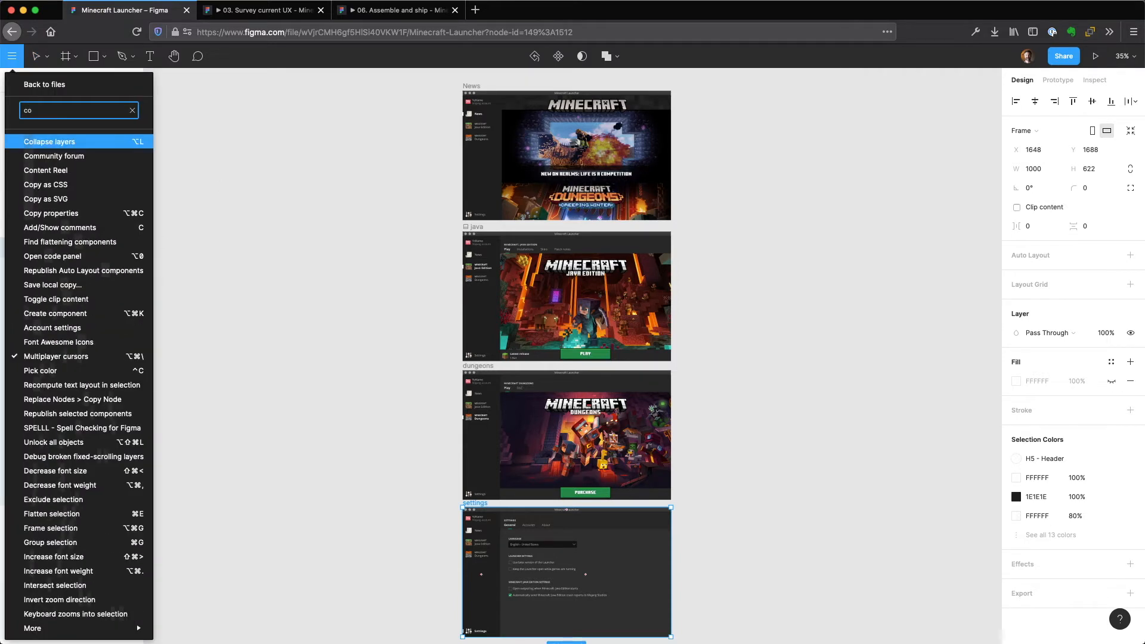
pyautogui.press('Return')
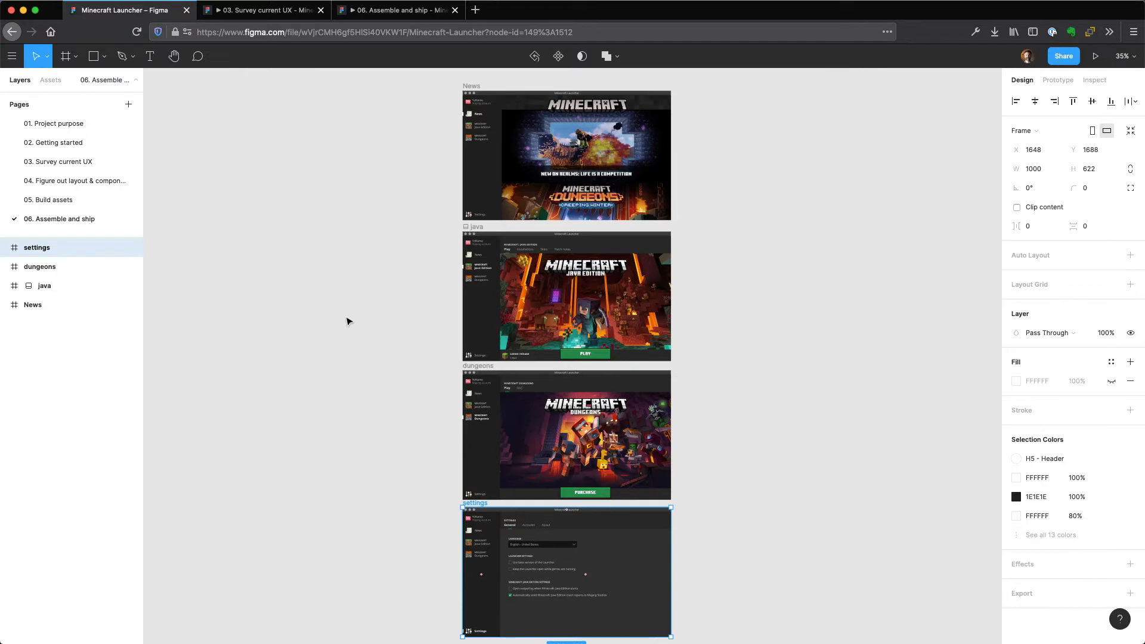
pyautogui.click(305, 316)
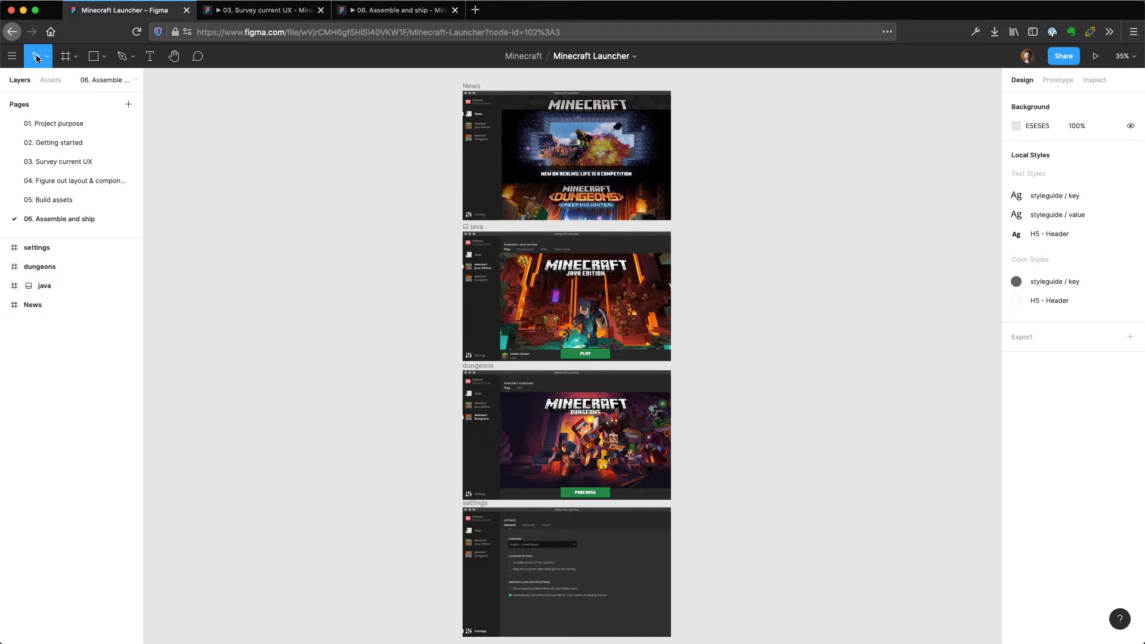
# Go to the 05. Build assets page and copy the blank app layout frame under Ready to use assets.
pyautogui.click(54, 199)
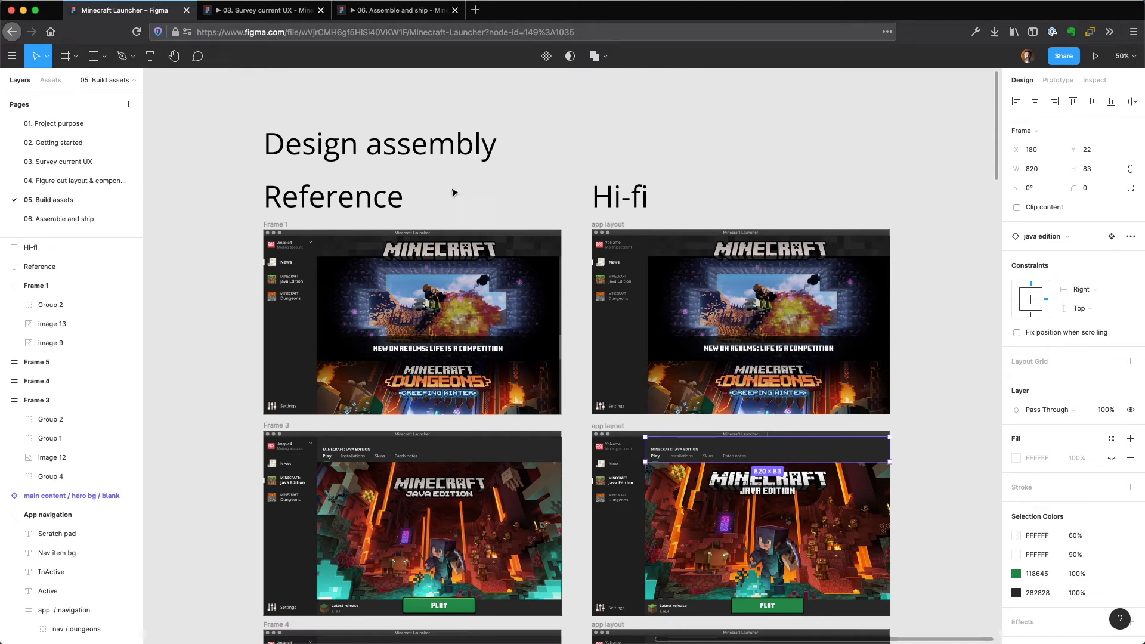
pyautogui.click(224, 226)
pyautogui.moveTo(223, 227); pyautogui.dragTo(738, 167)
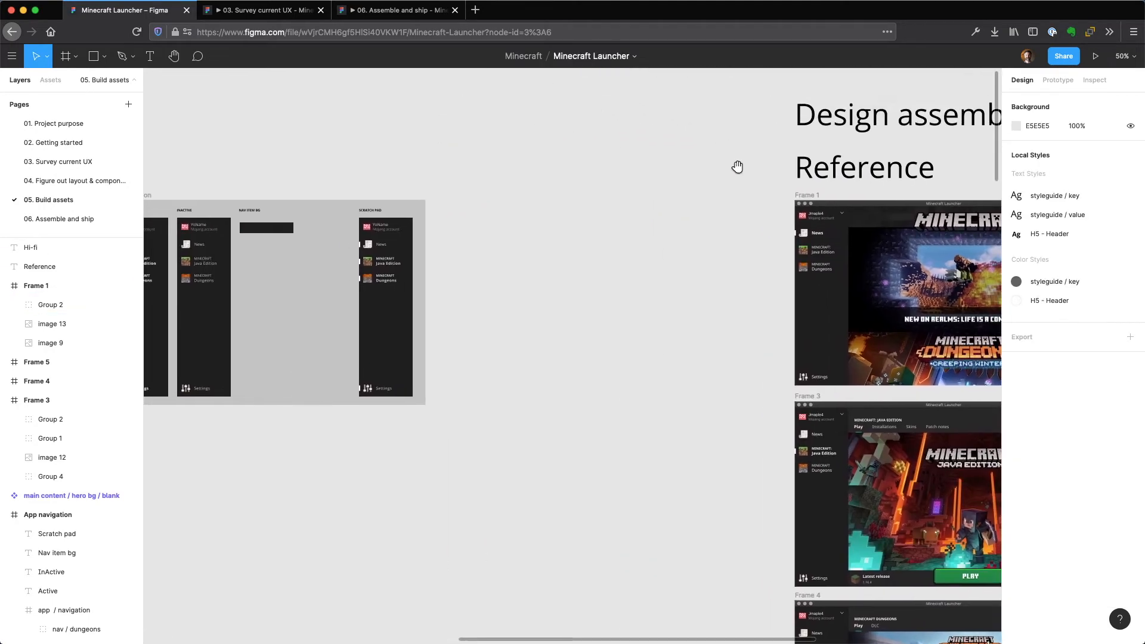
pyautogui.moveTo(376, 154); pyautogui.dragTo(868, 138)
pyautogui.moveTo(408, 125); pyautogui.dragTo(809, 139)
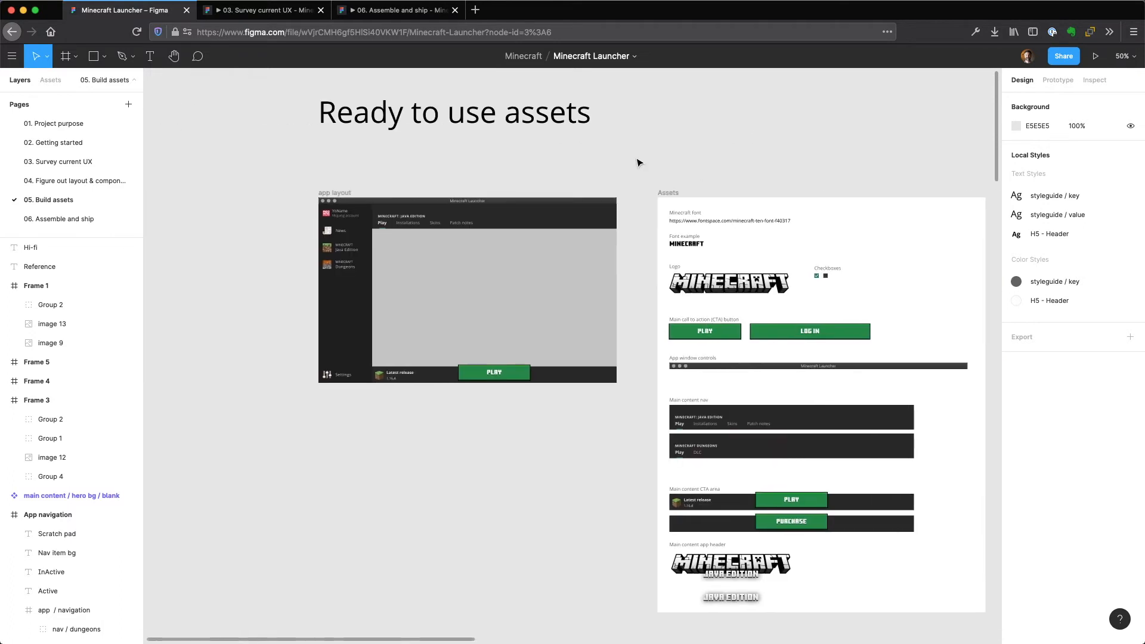
pyautogui.click(335, 194)
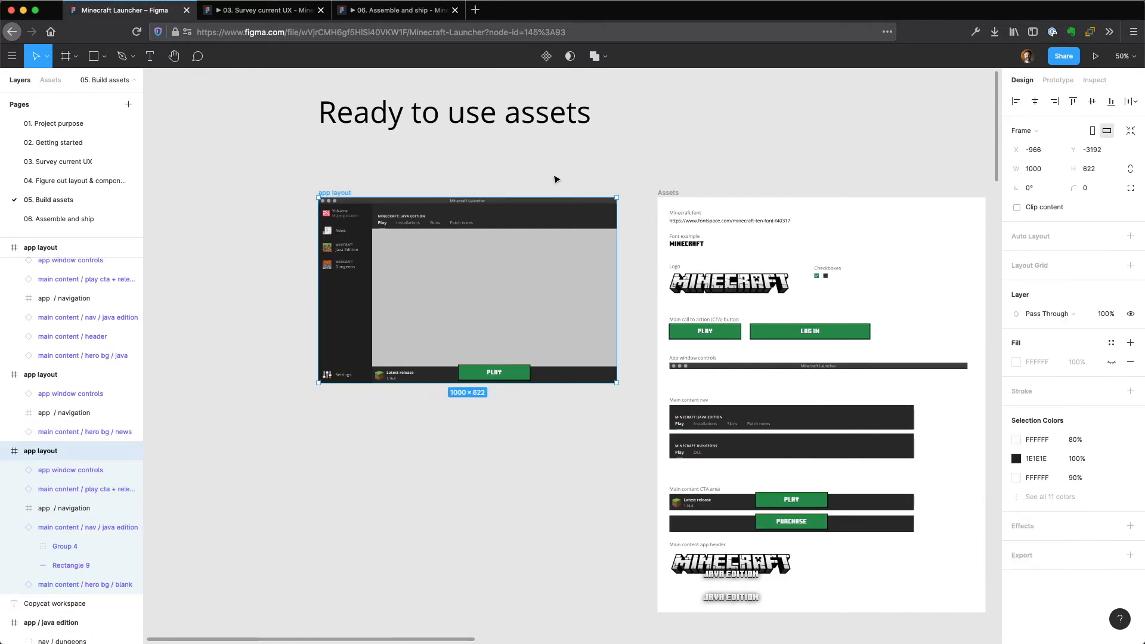
# Paste the copied app layout beside the Java Edition layout in the Hi-fi column, aligned at X 5840, Y -2516, and deselect it.
pyautogui.press('-')
pyautogui.press('-')
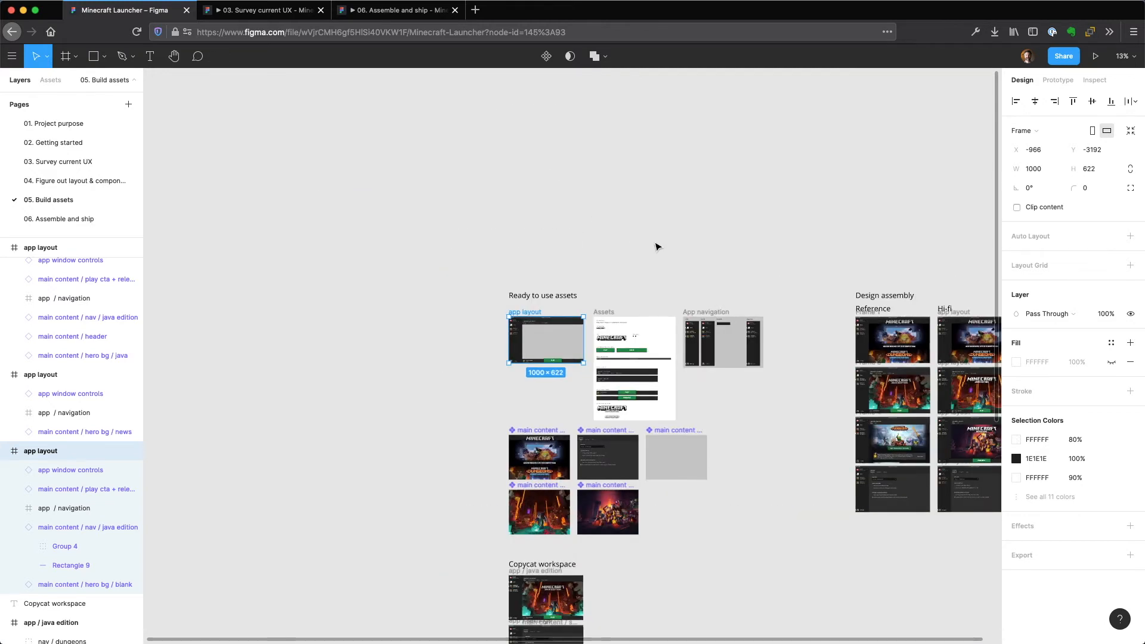
pyautogui.moveTo(740, 223); pyautogui.dragTo(429, 179)
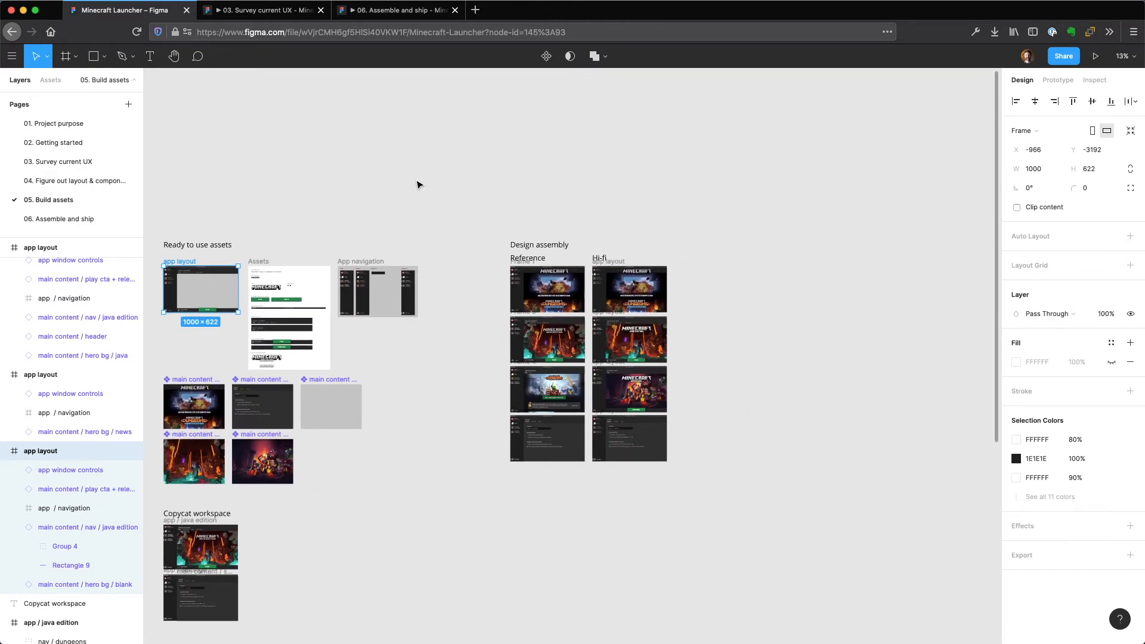
pyautogui.click(659, 336)
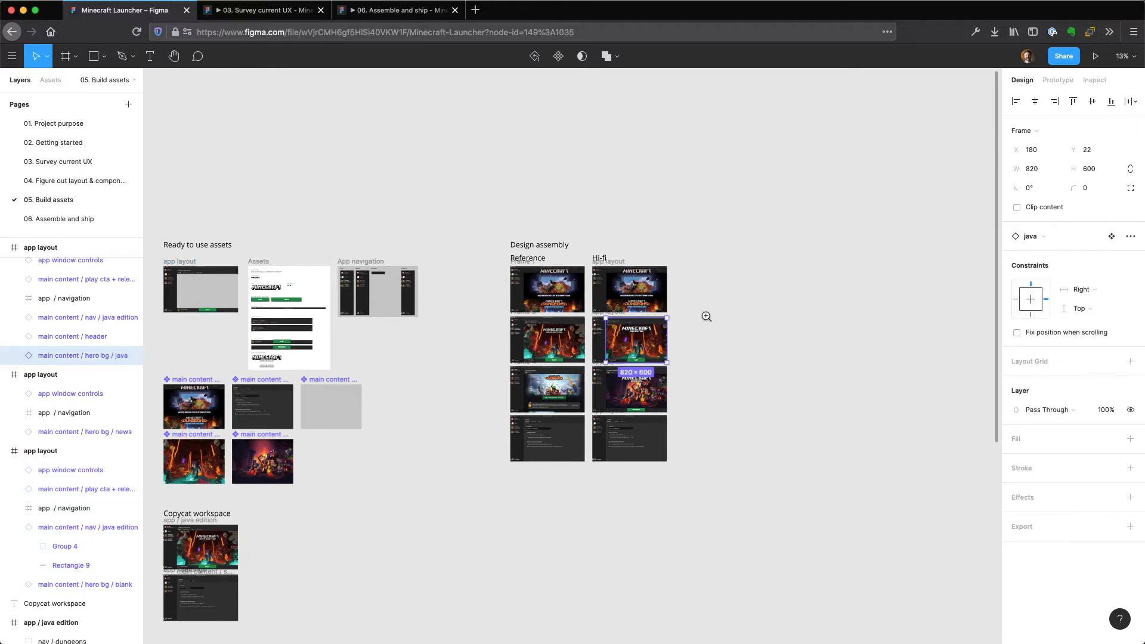
pyautogui.scroll(6, 706, 317)
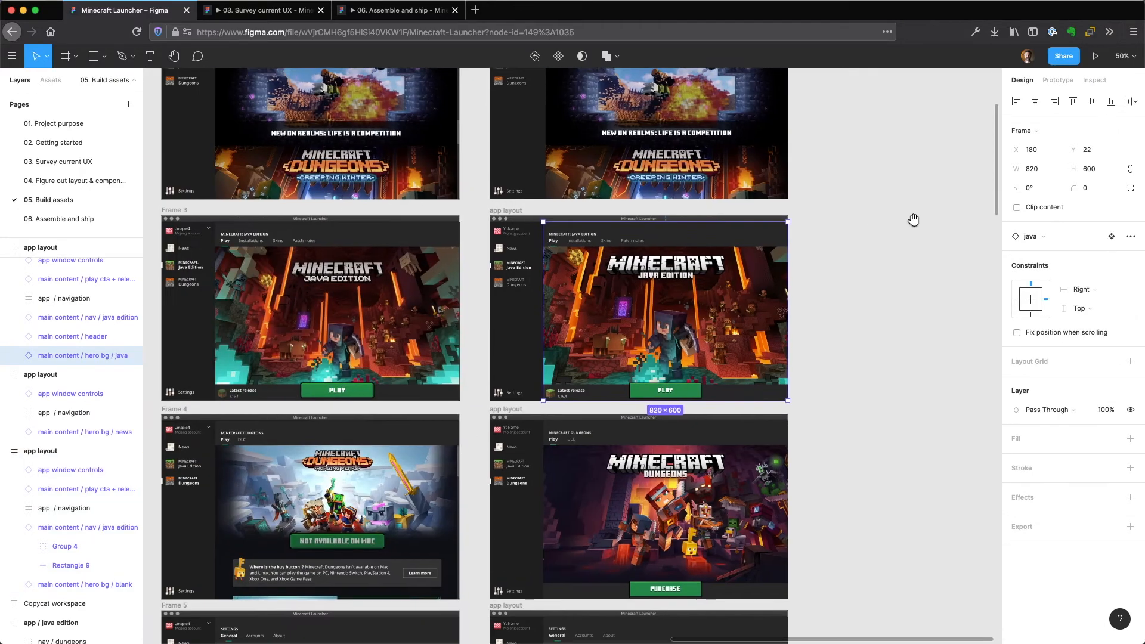
pyautogui.moveTo(914, 220); pyautogui.dragTo(972, 218)
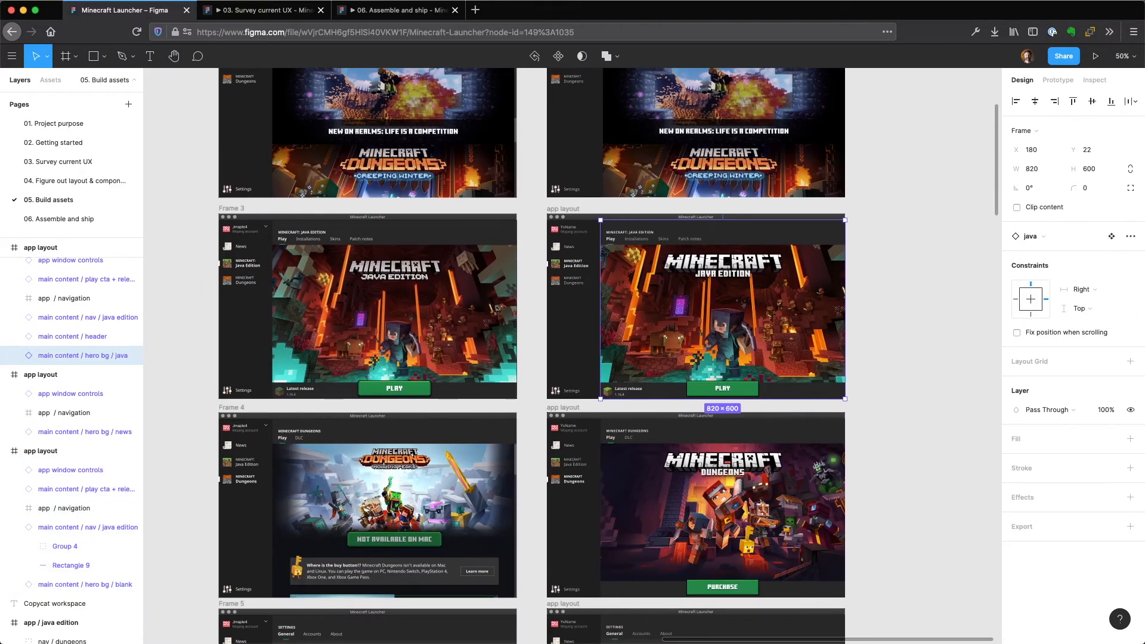
pyautogui.click(906, 231)
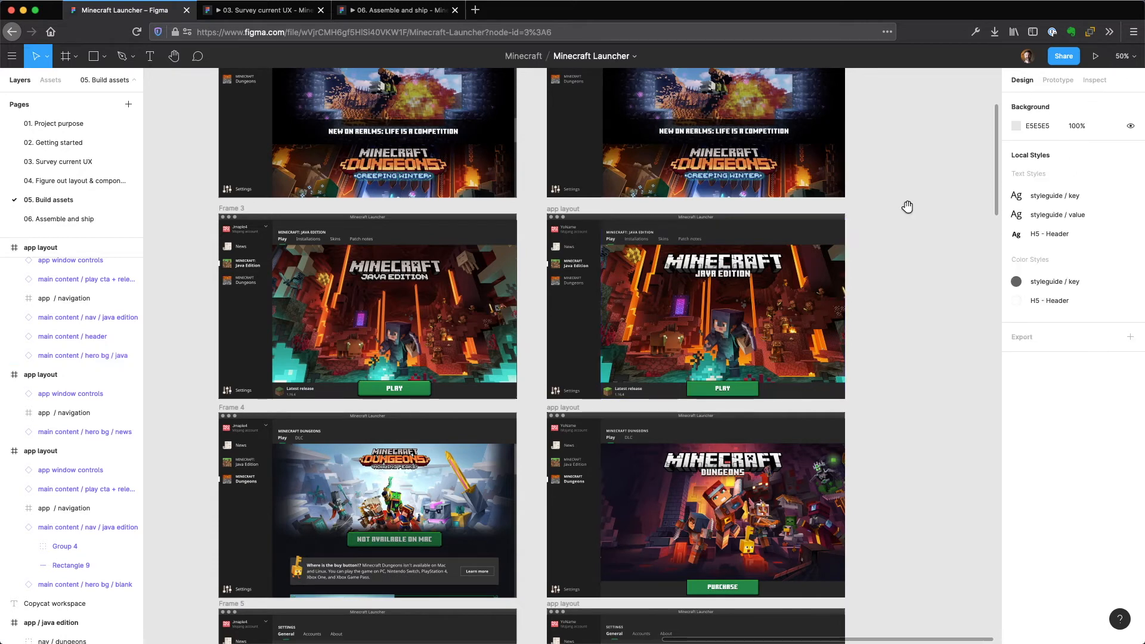
pyautogui.hscroll(3, 911, 207)
pyautogui.hotkey('ctrl', 'v')
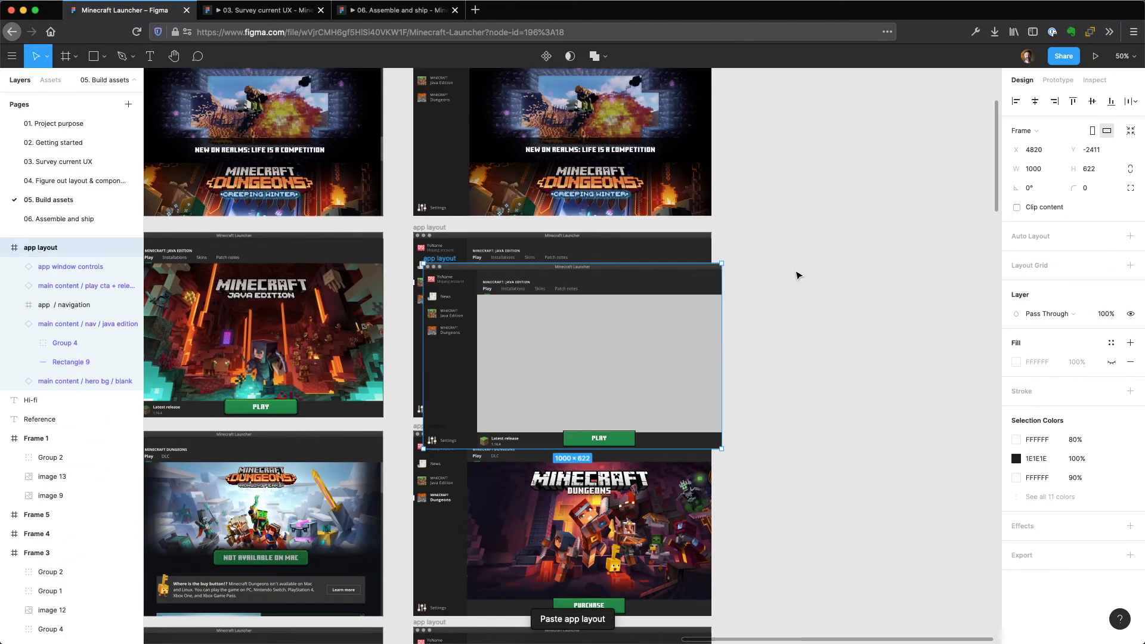
pyautogui.moveTo(652, 312); pyautogui.dragTo(880, 289)
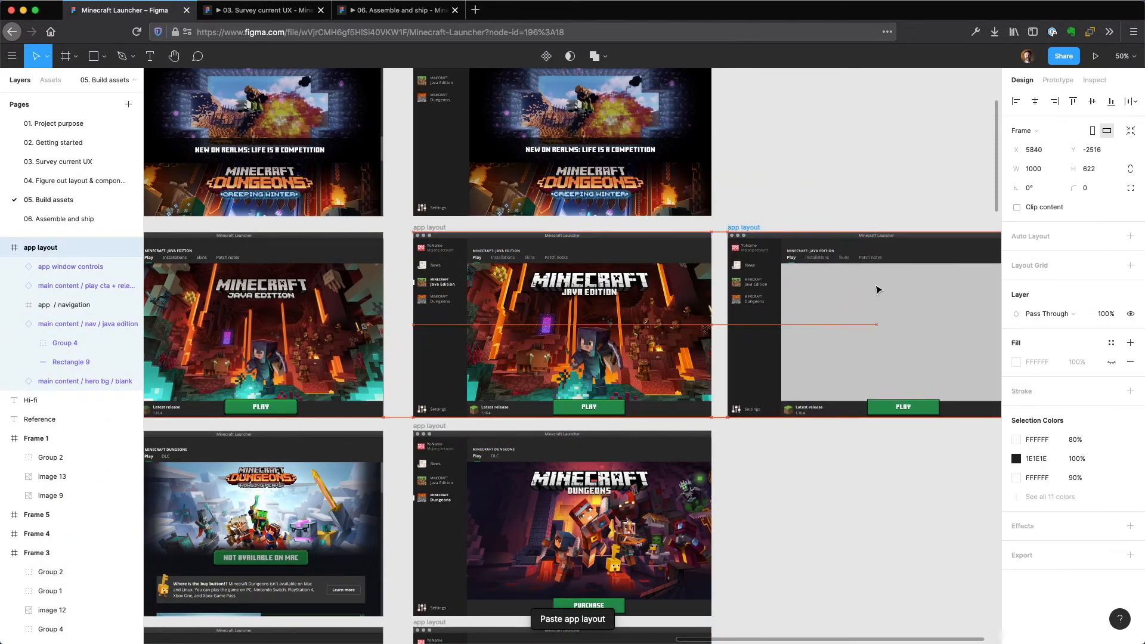
pyautogui.click(800, 161)
# Swap the blank hero background instance in the pasted app layout for the java variant.
pyautogui.hscroll(-3, 801, 161)
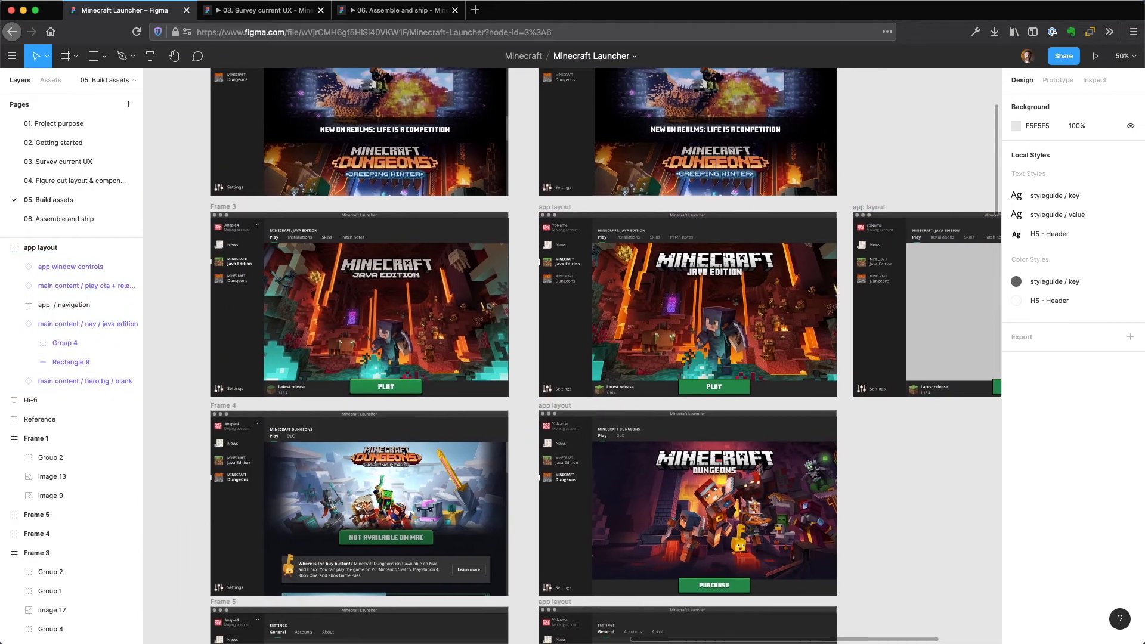
pyautogui.hscroll(5, 744, 131)
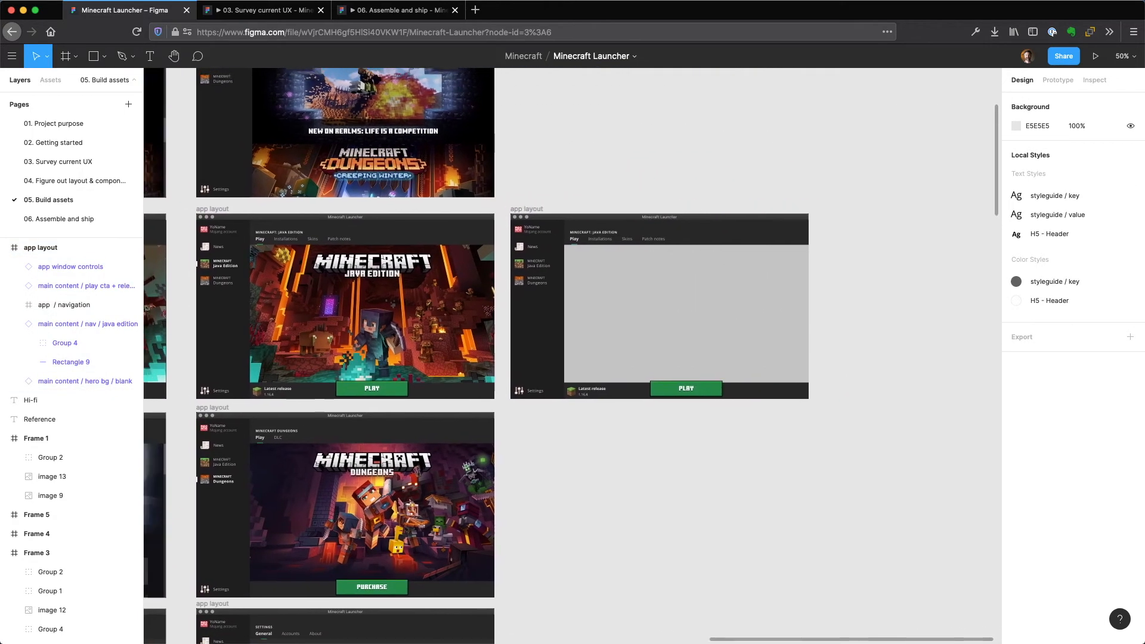
pyautogui.hscroll(5, 573, 356)
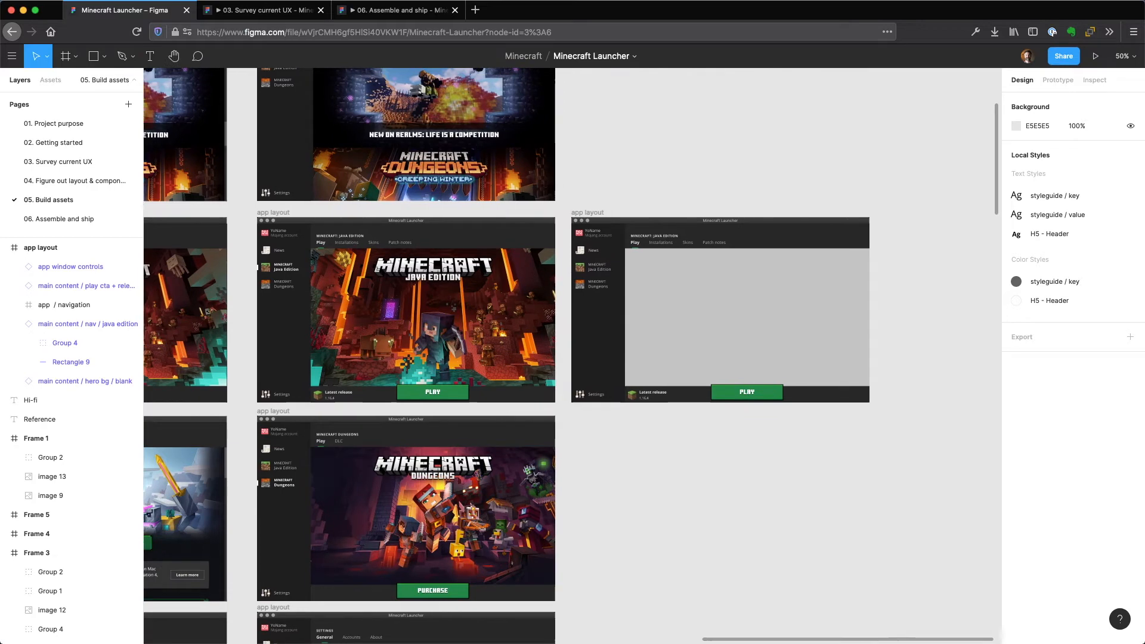
pyautogui.hscroll(2, 679, 141)
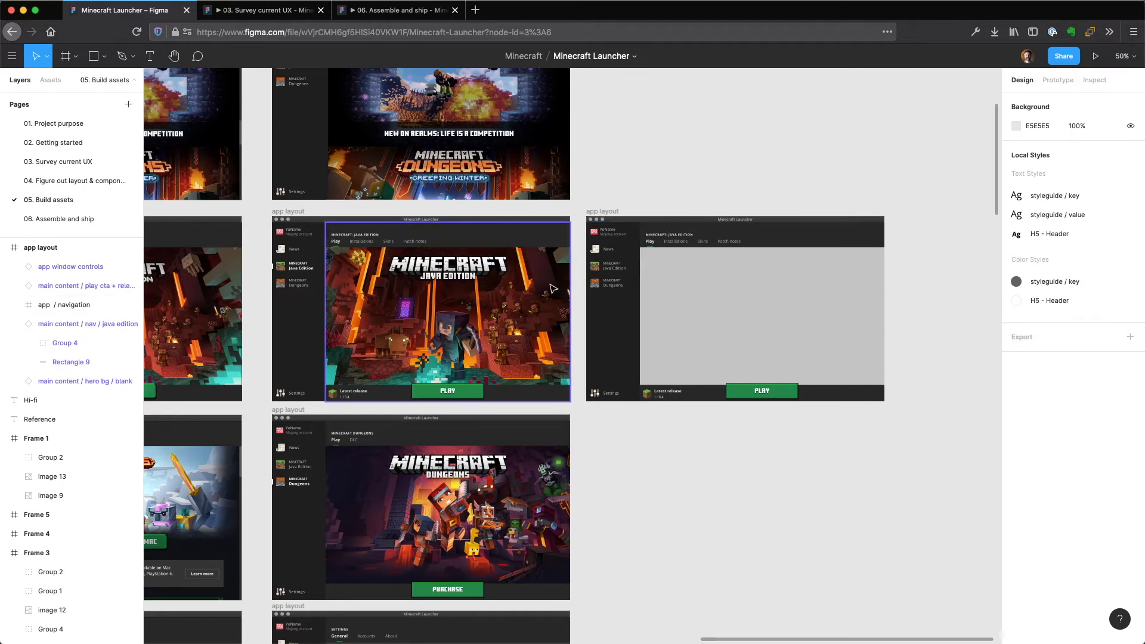
pyautogui.click(619, 287)
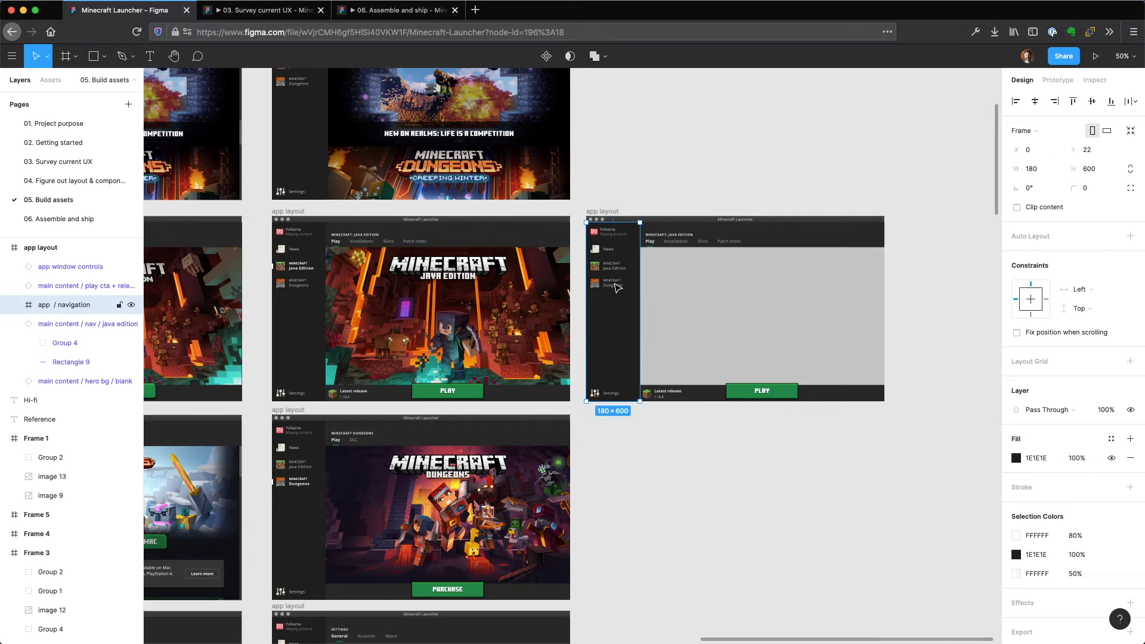
pyautogui.click(731, 322)
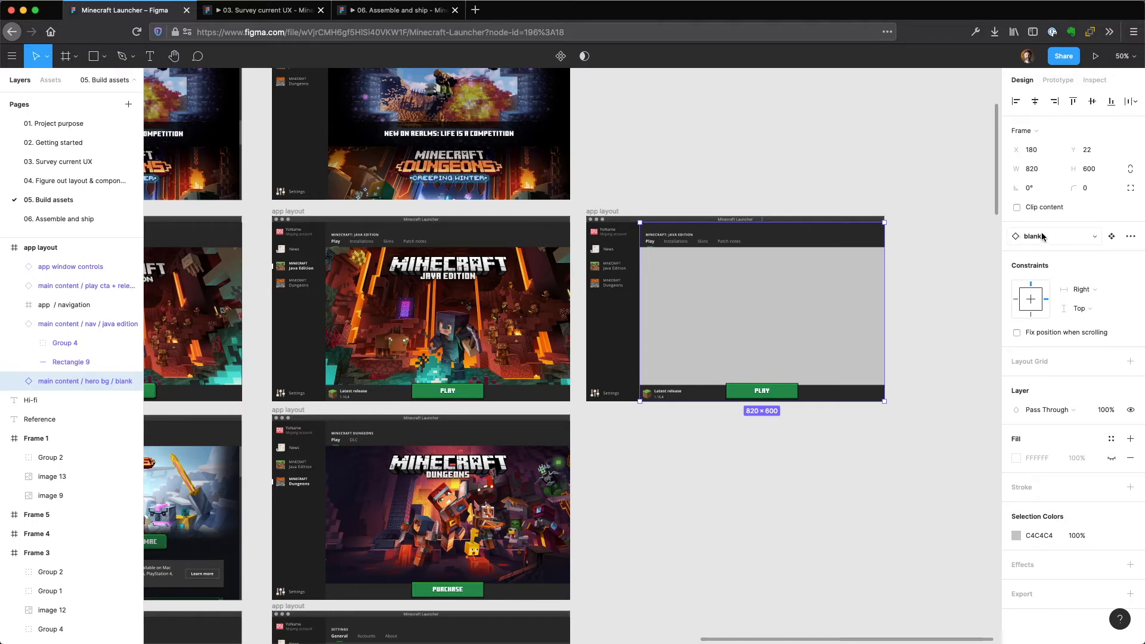
pyautogui.click(1096, 237)
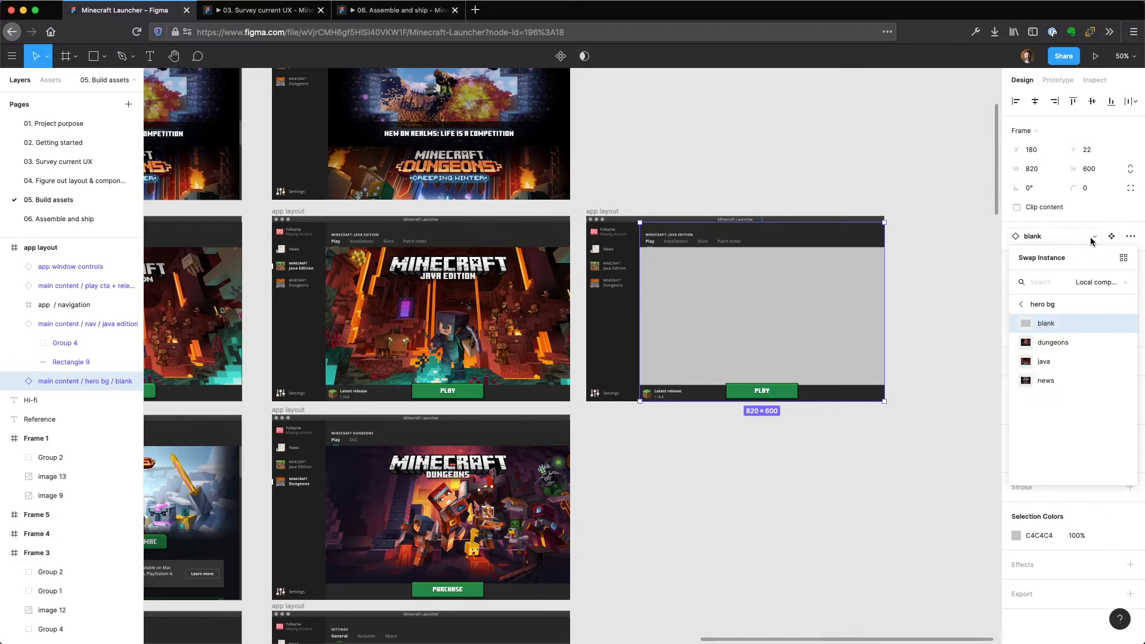
pyautogui.click(1061, 364)
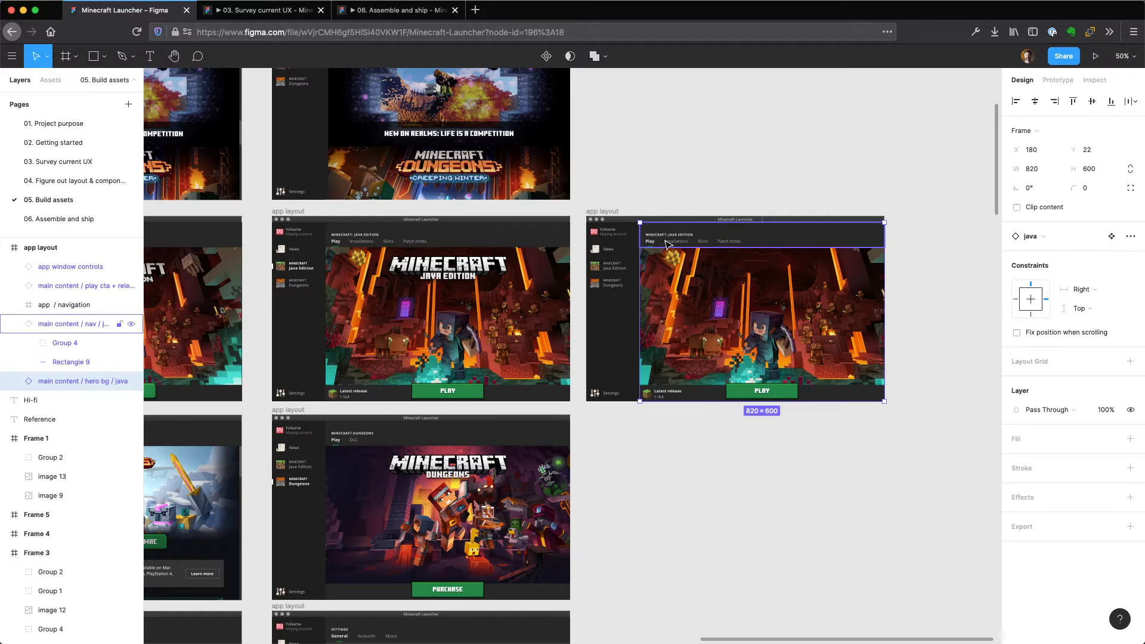
# Try the dungeons variant on the pasted layout's main content nav instance and swap it back to java edition.
pyautogui.click(710, 242)
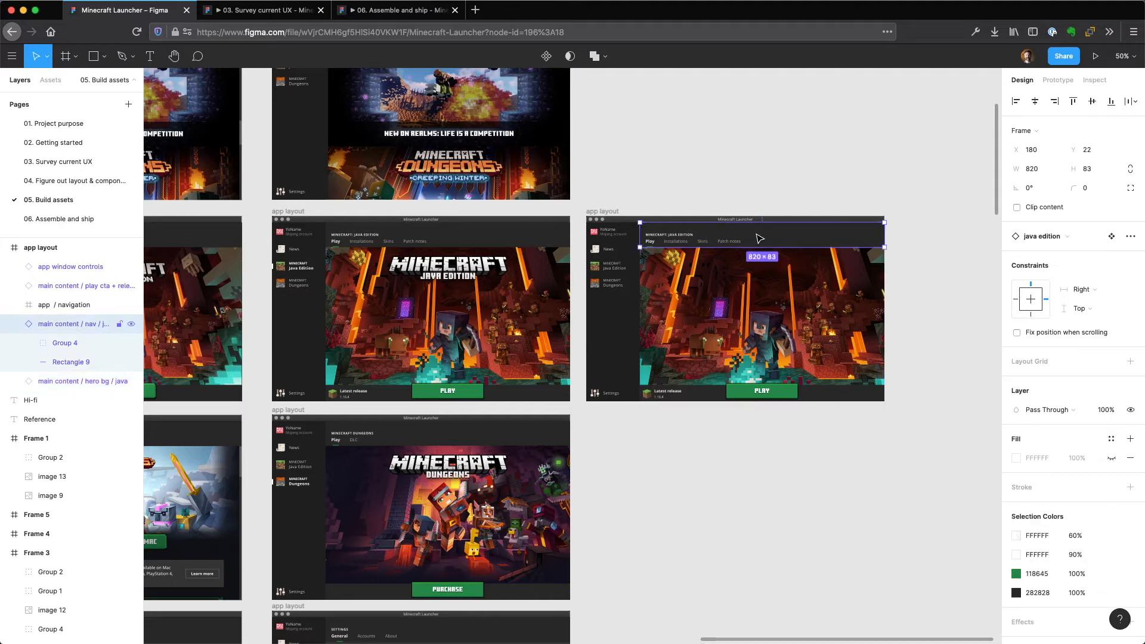
pyautogui.hotkey('shift', '2')
pyautogui.scroll(-2, 735, 313)
pyautogui.scroll(-1, 738, 316)
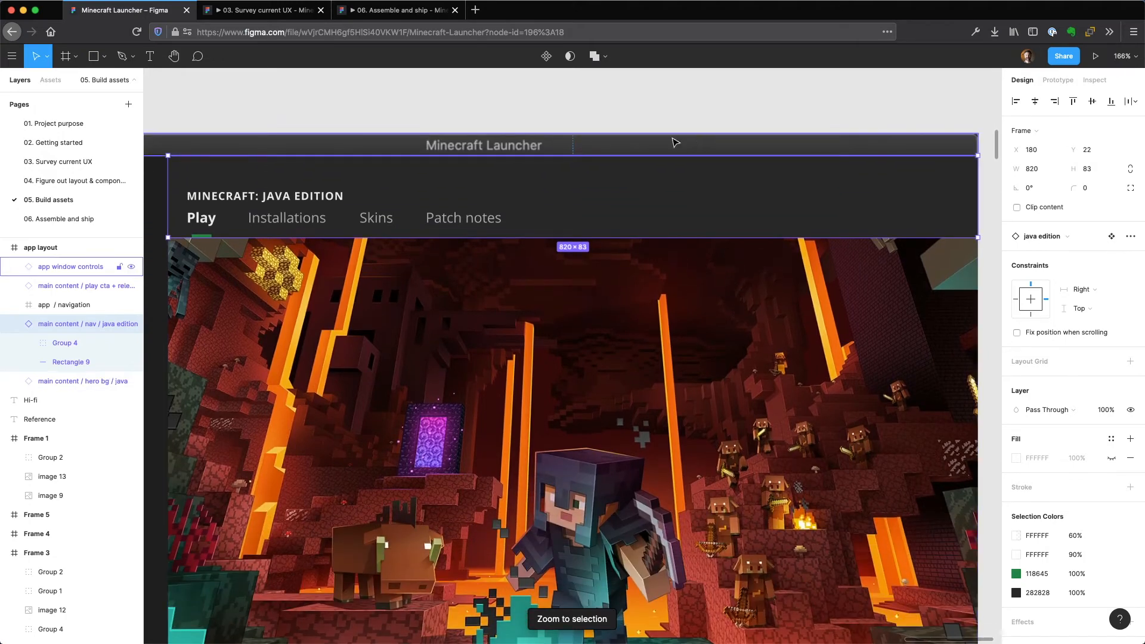
pyautogui.press('Escape')
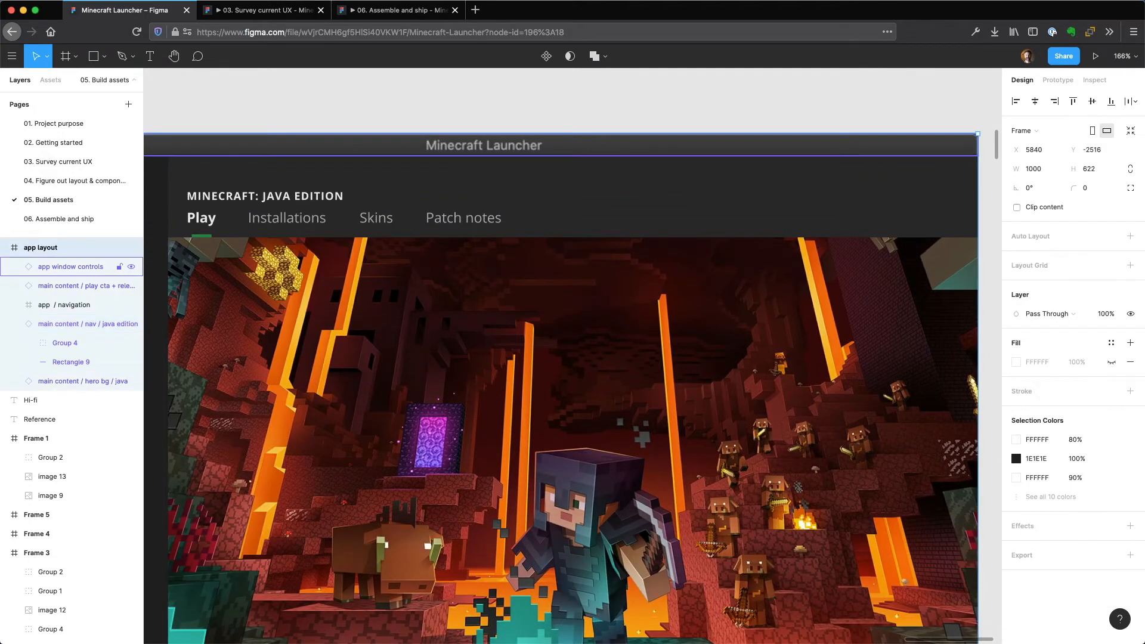
pyautogui.hotkey('shift', '2')
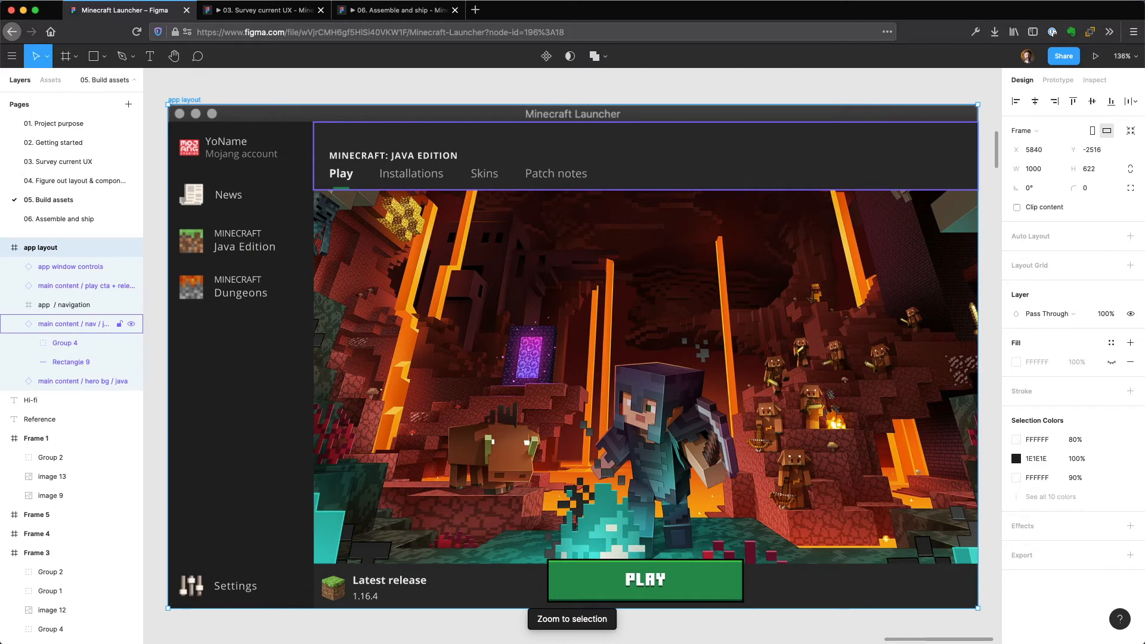
pyautogui.click(665, 154)
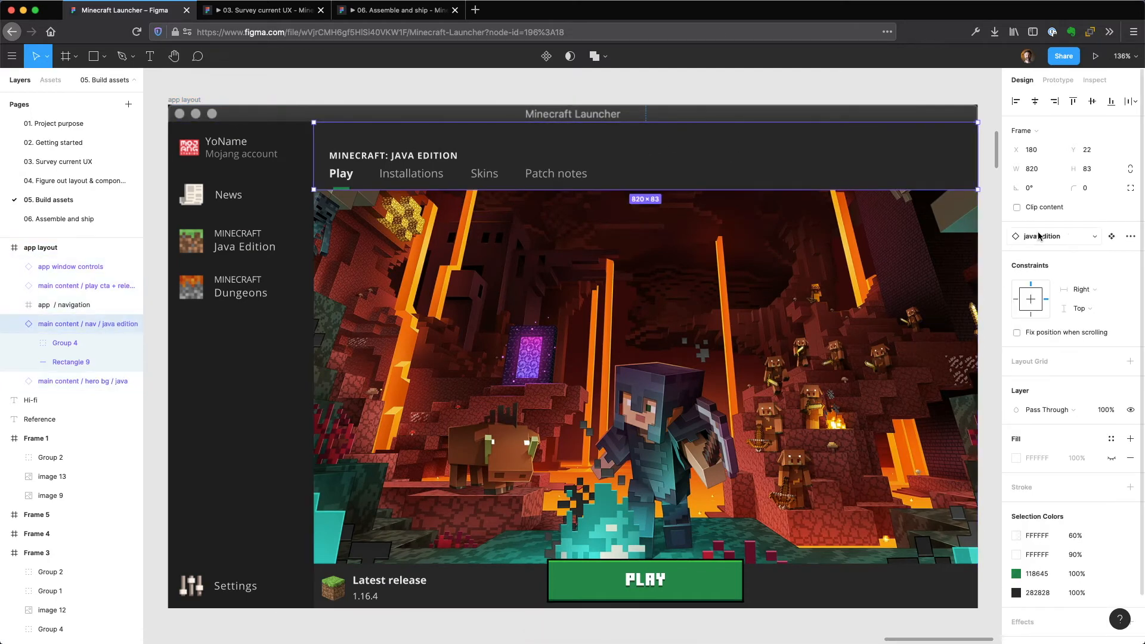
pyautogui.click(1093, 239)
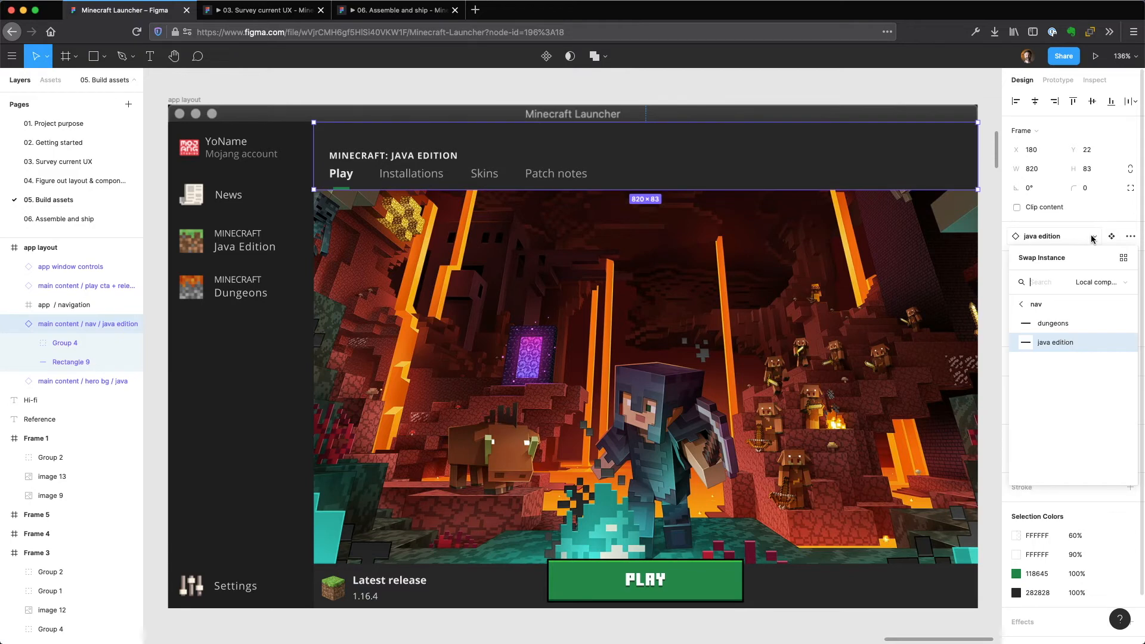
pyautogui.click(1061, 323)
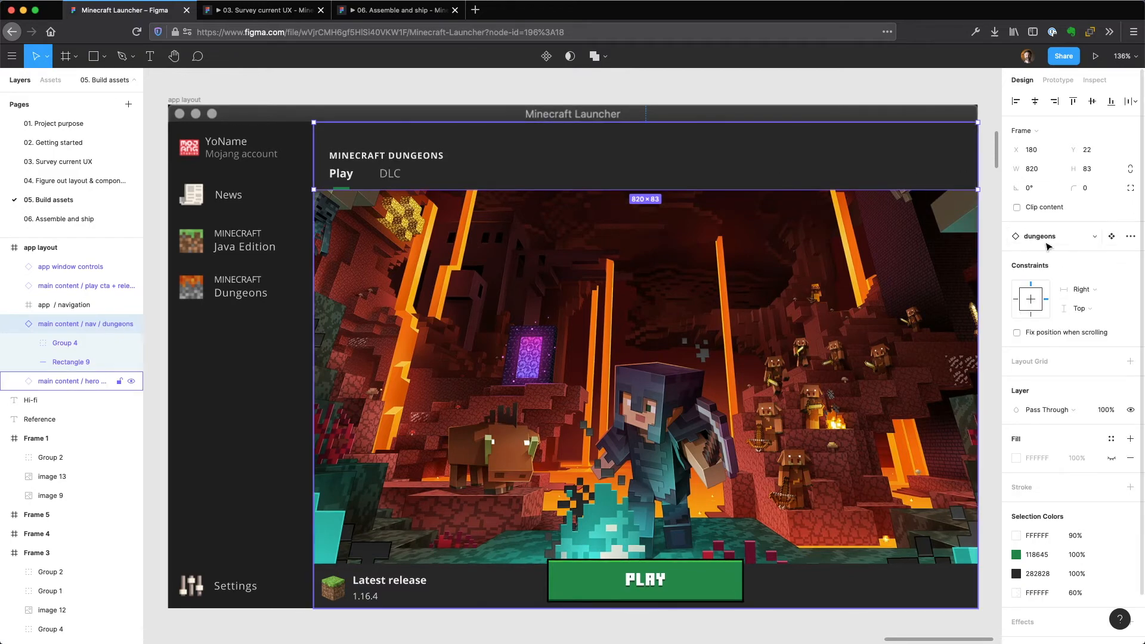
pyautogui.click(1072, 239)
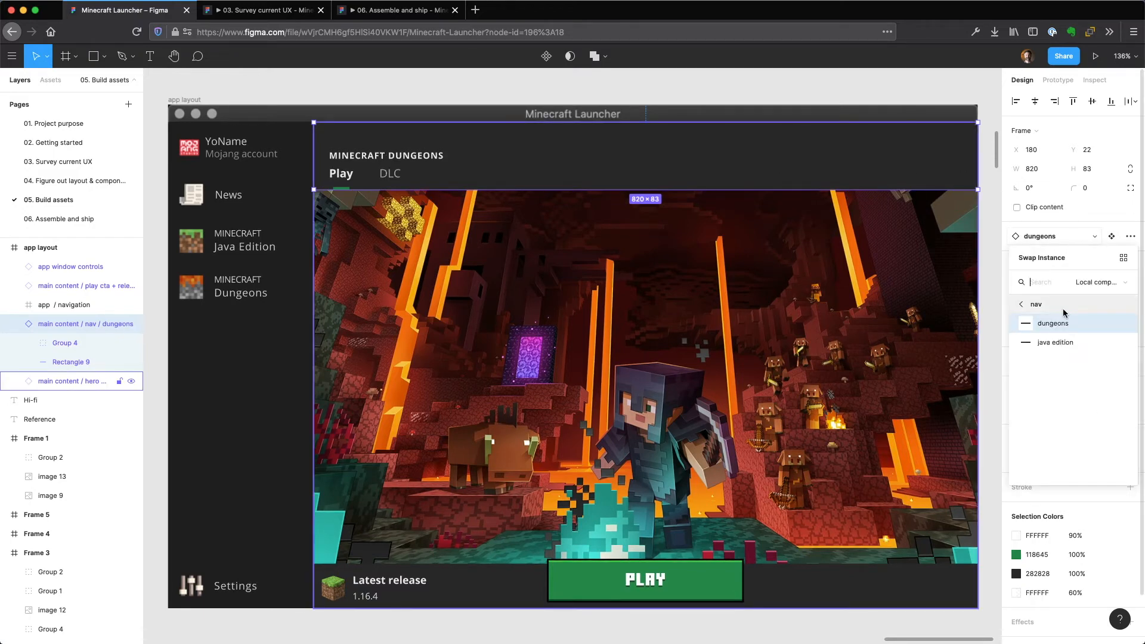
pyautogui.click(1062, 341)
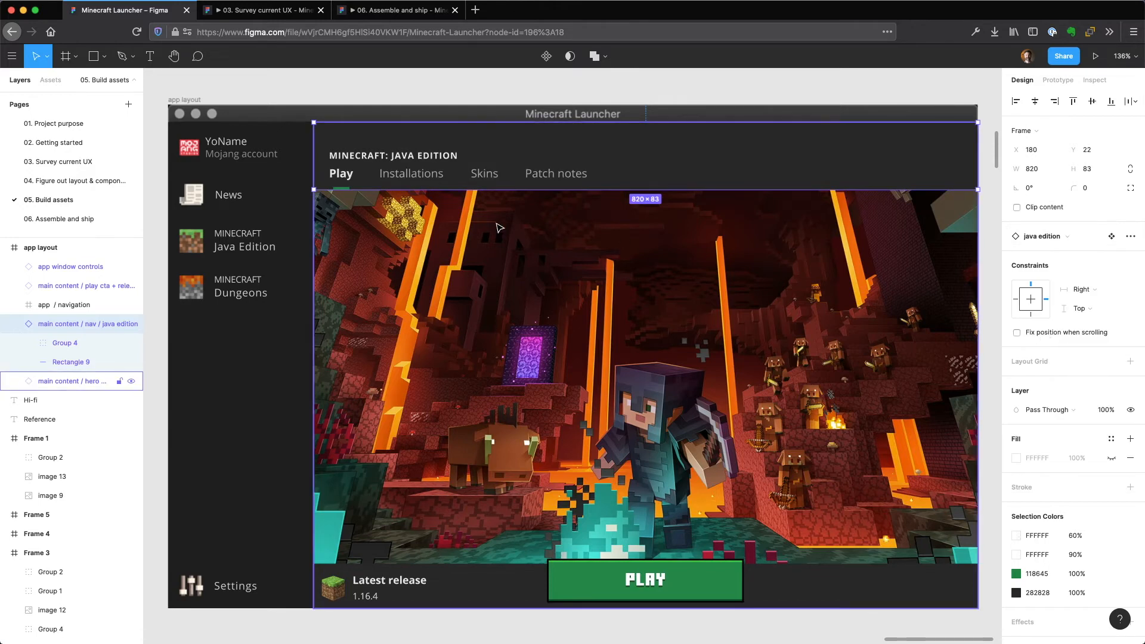
# Swap the play cta + release instance at the foot of the pasted layout for purchase cta.
pyautogui.click(418, 595)
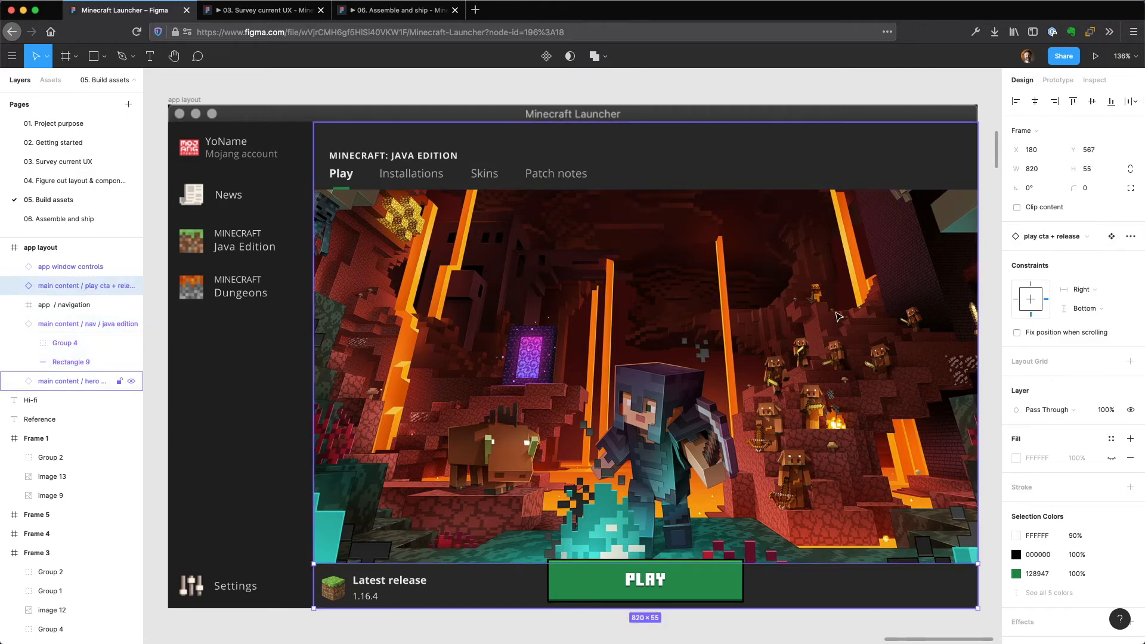
pyautogui.click(1087, 241)
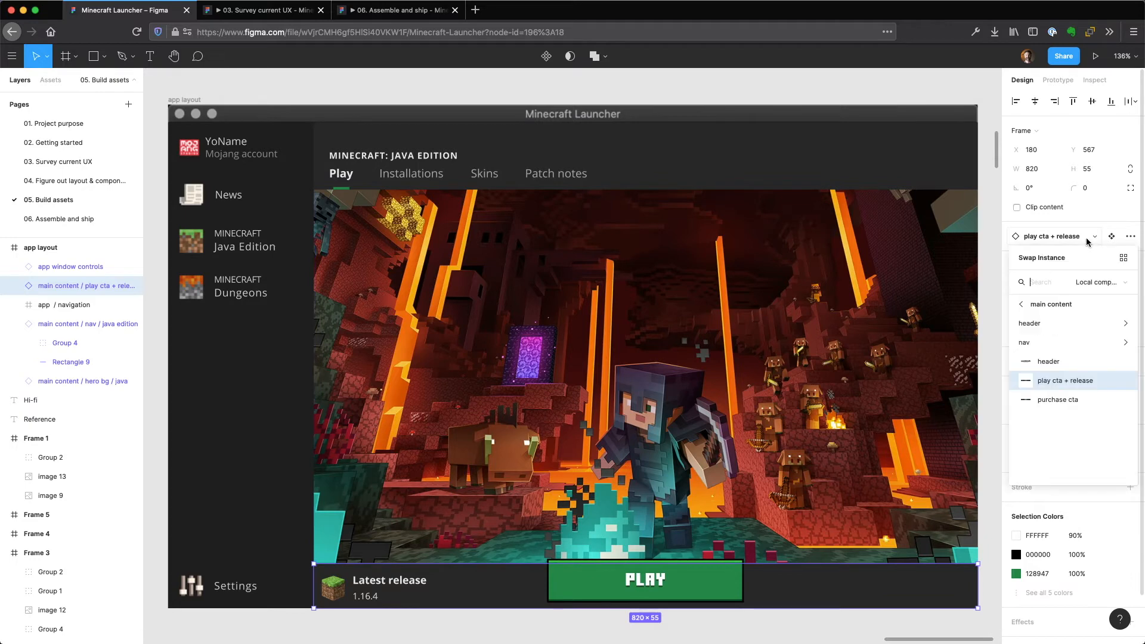
pyautogui.click(1070, 400)
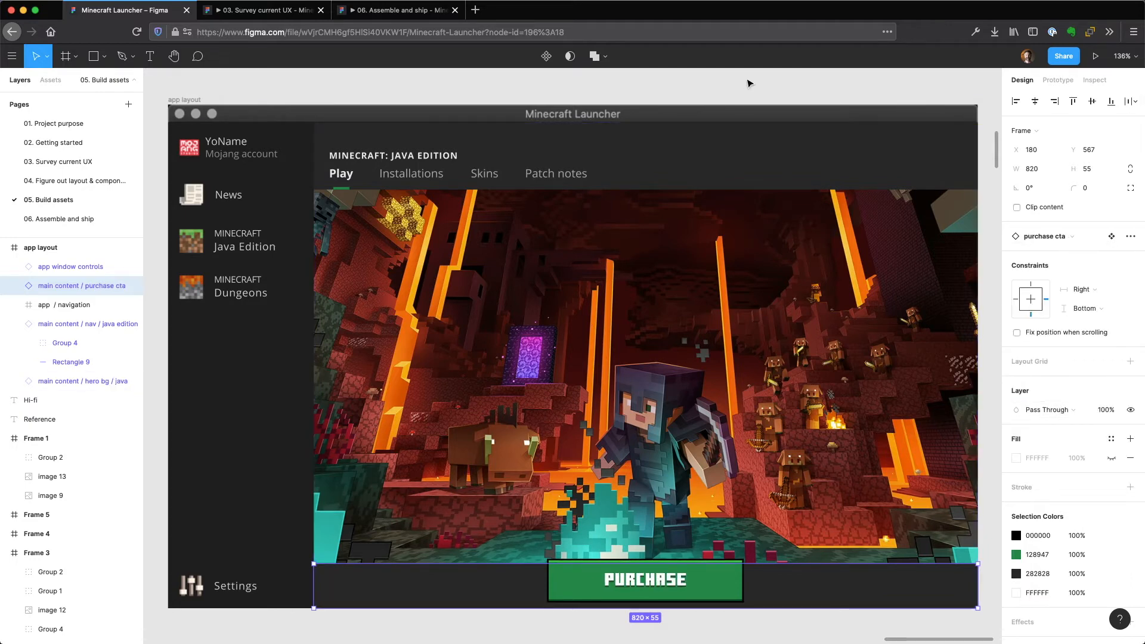
# Swap the purchase cta instance at the foot of the pasted layout back to play cta + release.
pyautogui.click(1080, 237)
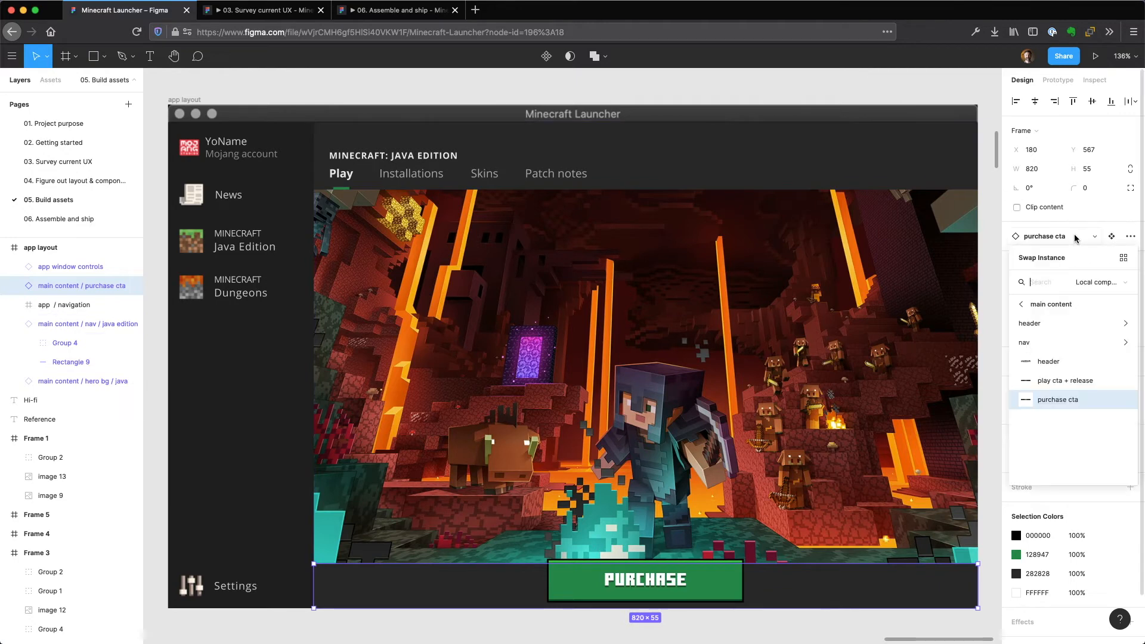
pyautogui.click(1065, 382)
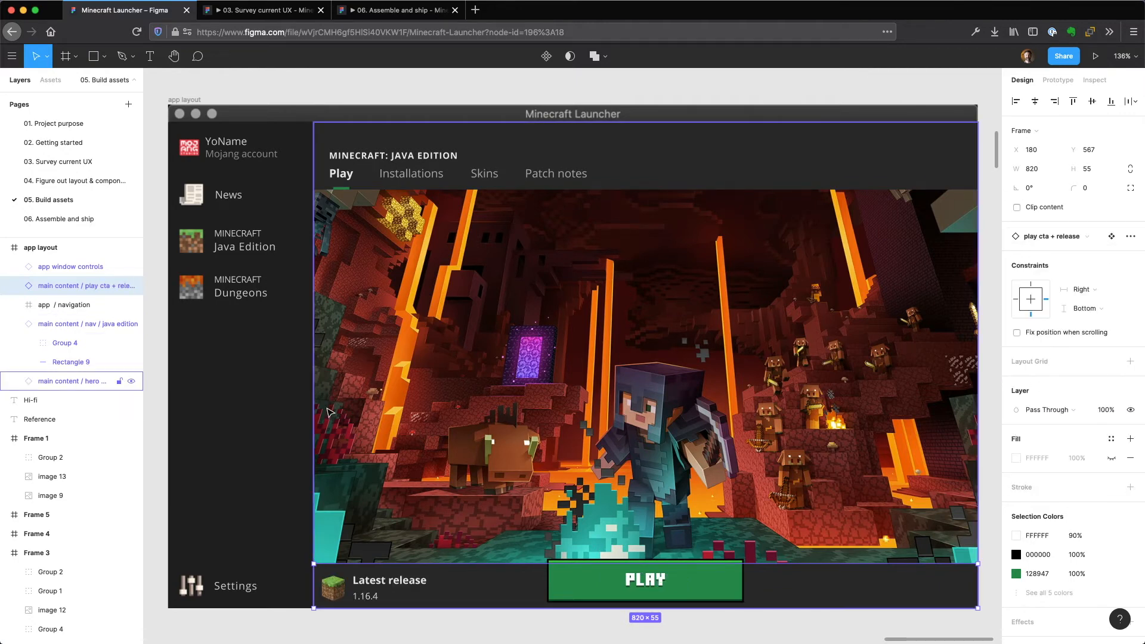
# Try the active variant on the News item in the pasted layout's navigation and swap it back to inactive.
pyautogui.click(258, 239)
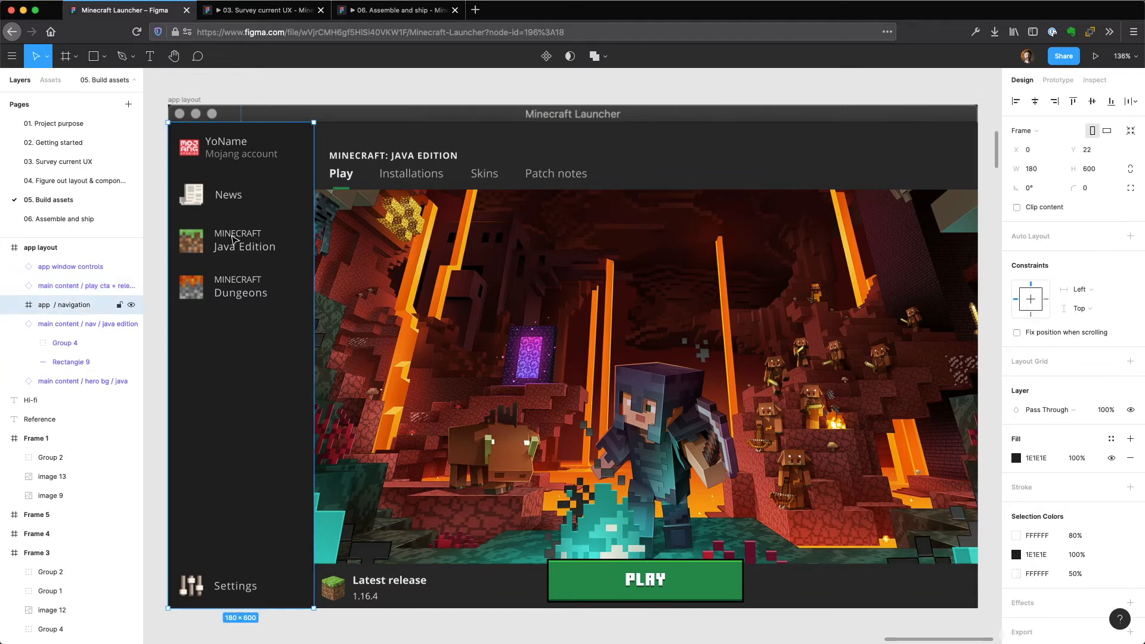
pyautogui.doubleClick(234, 240)
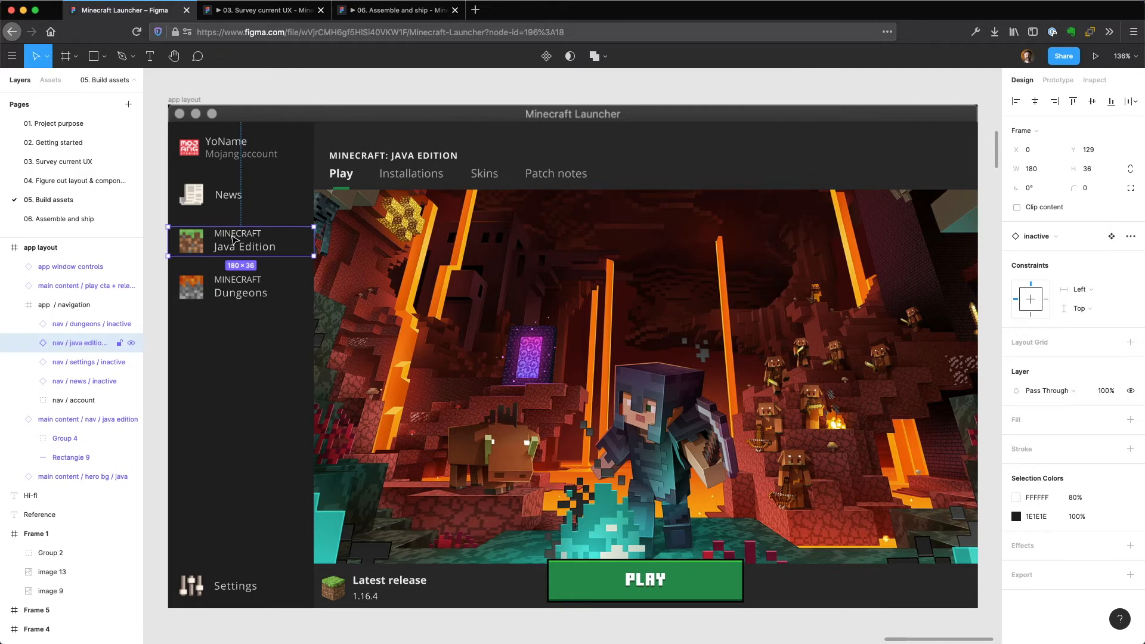
pyautogui.click(228, 197)
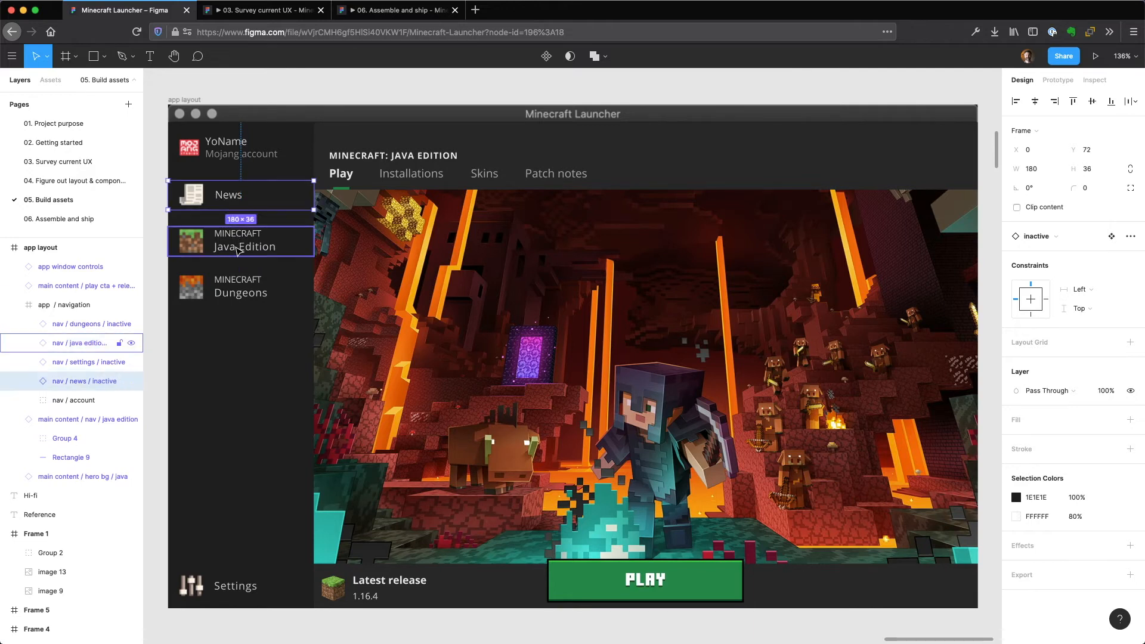
pyautogui.click(217, 154)
pyautogui.click(213, 201)
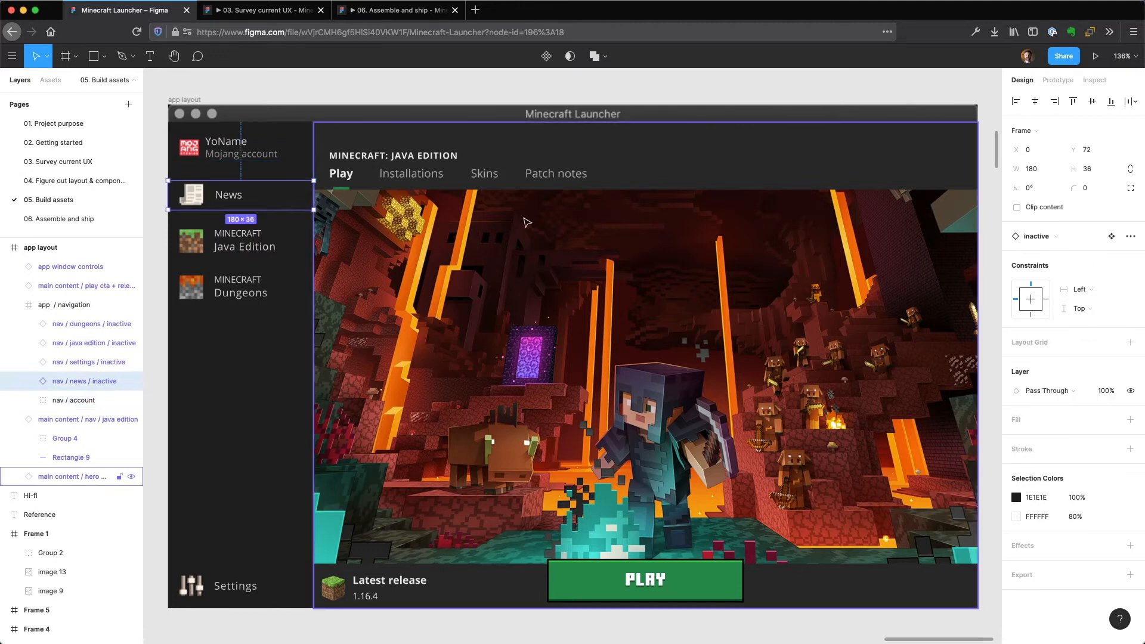
pyautogui.click(1072, 240)
pyautogui.click(1058, 323)
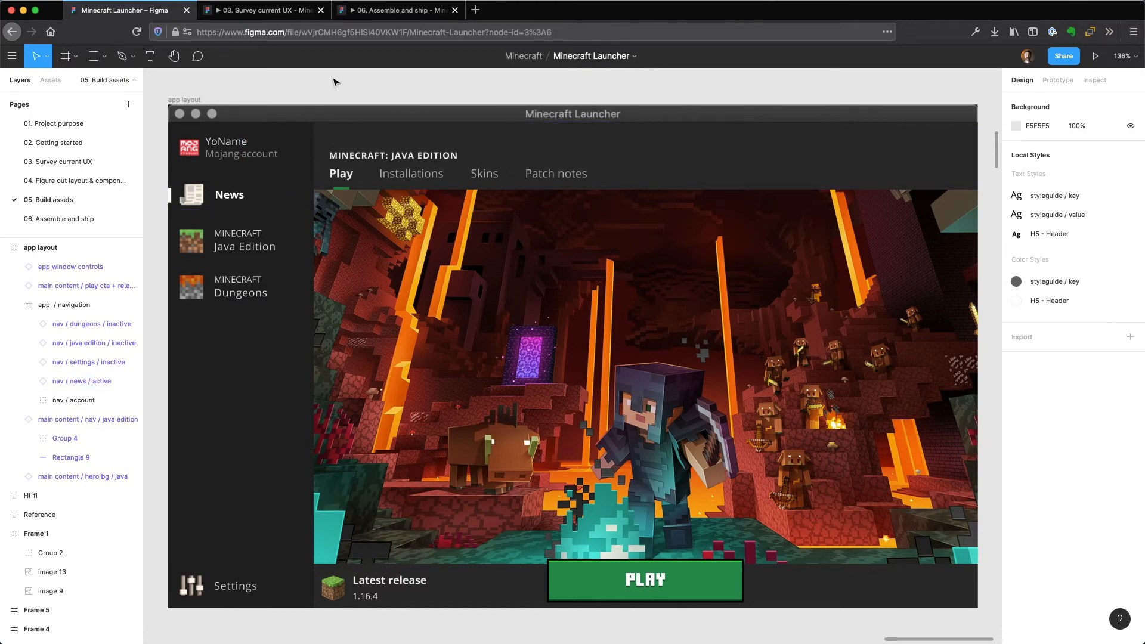
pyautogui.click(272, 209)
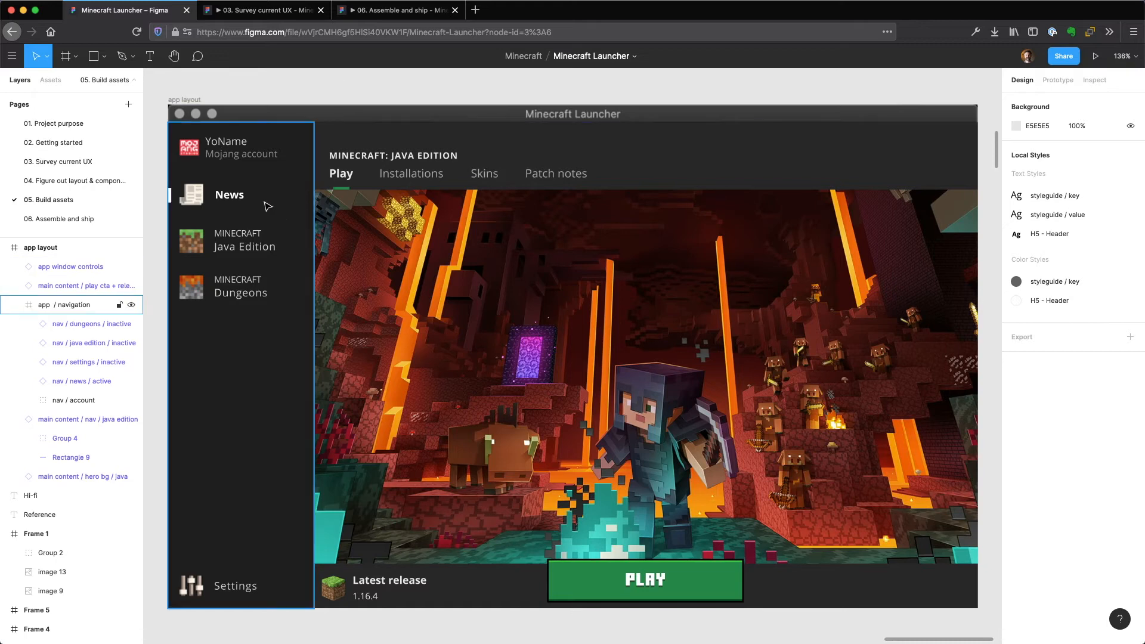
pyautogui.click(270, 207)
pyautogui.click(1076, 238)
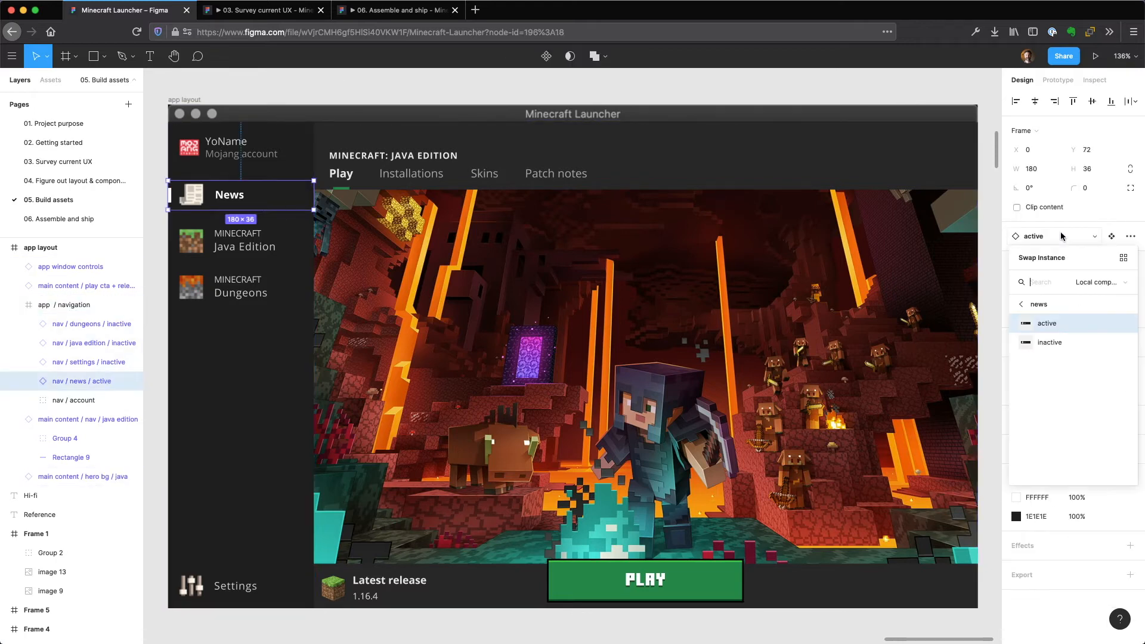
pyautogui.click(1057, 340)
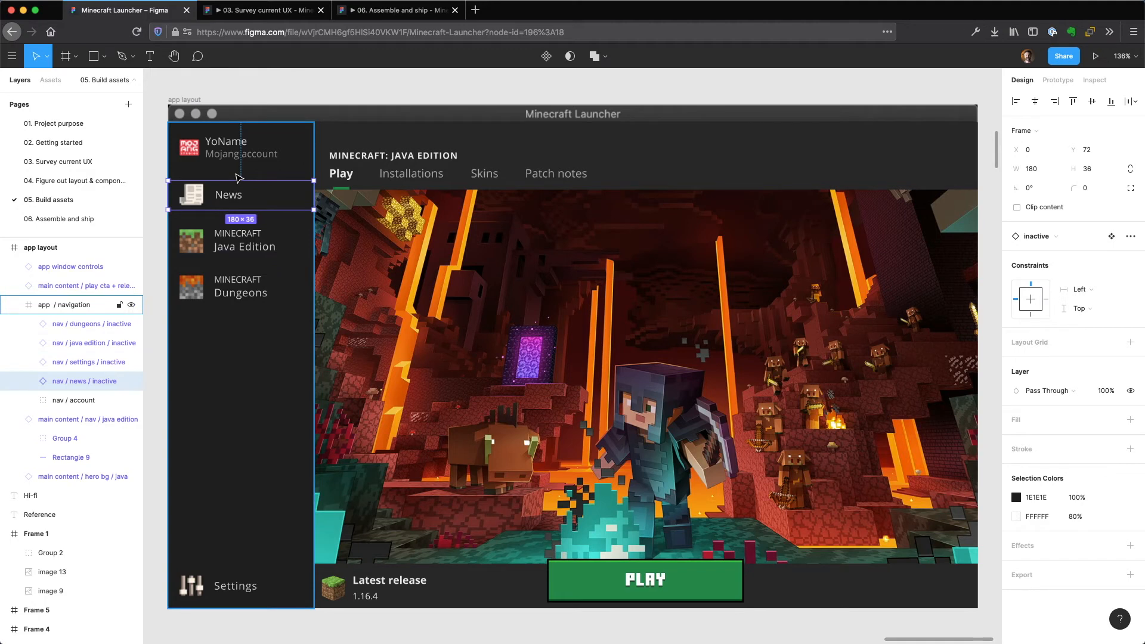
pyautogui.click(159, 274)
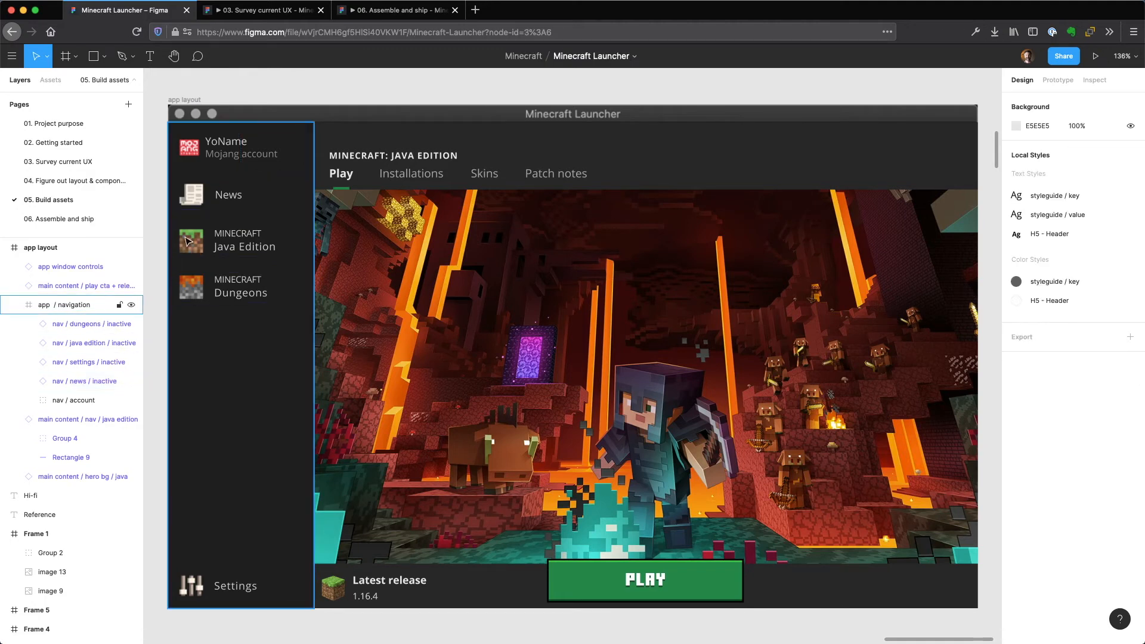
# Swap the Java Edition navigation item in the pasted layout for its active variant and deselect it.
pyautogui.doubleClick(236, 250)
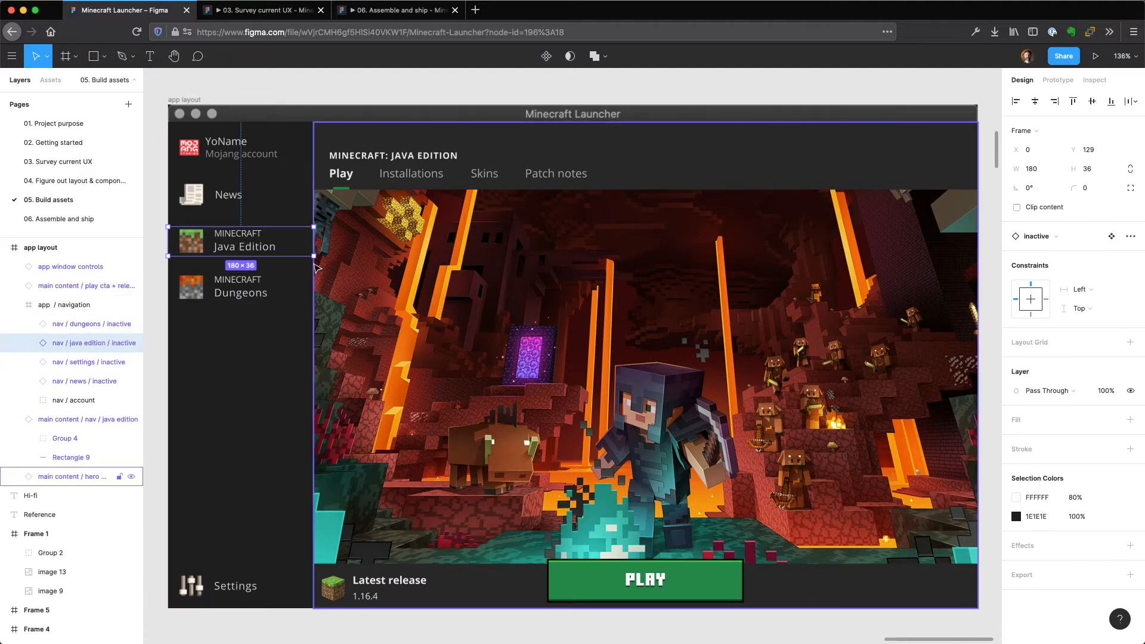
pyautogui.click(1063, 236)
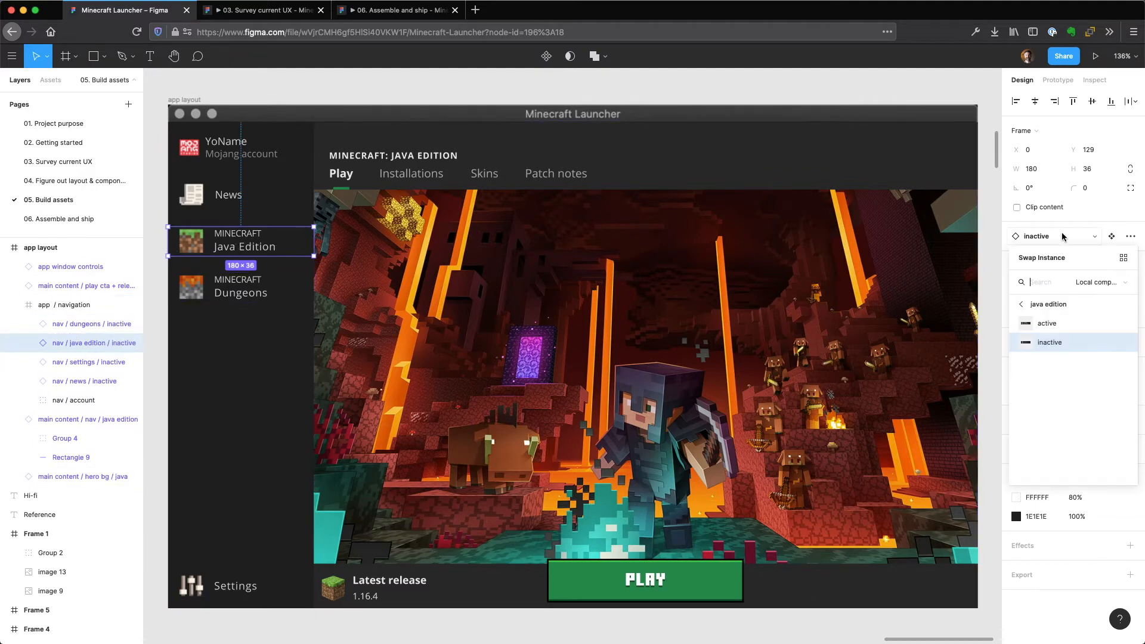
pyautogui.click(1063, 325)
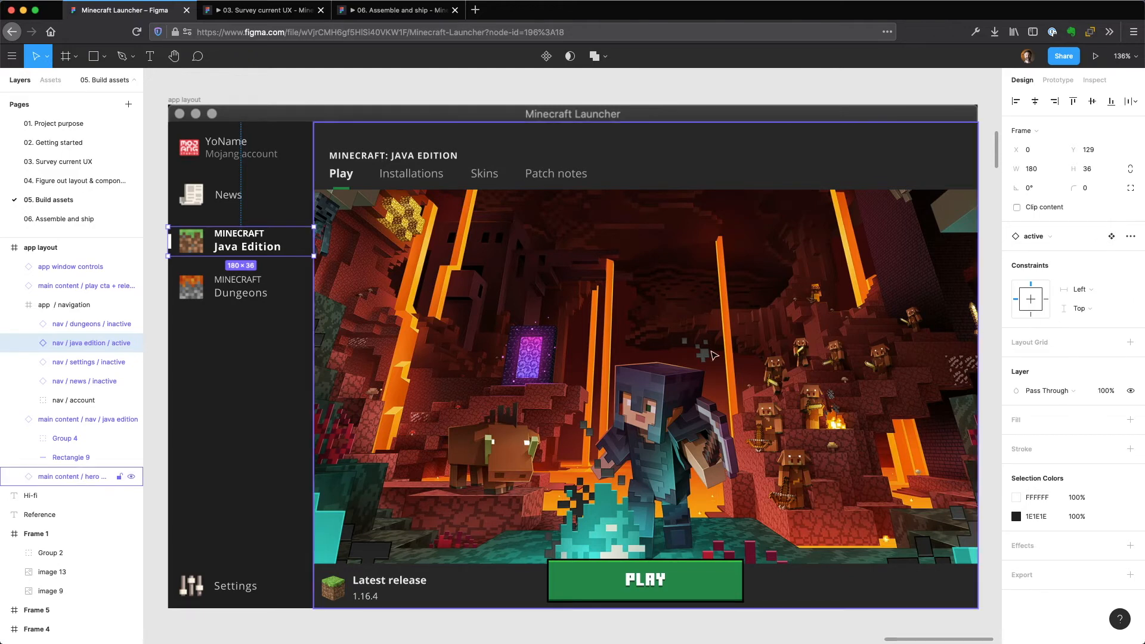
pyautogui.click(159, 413)
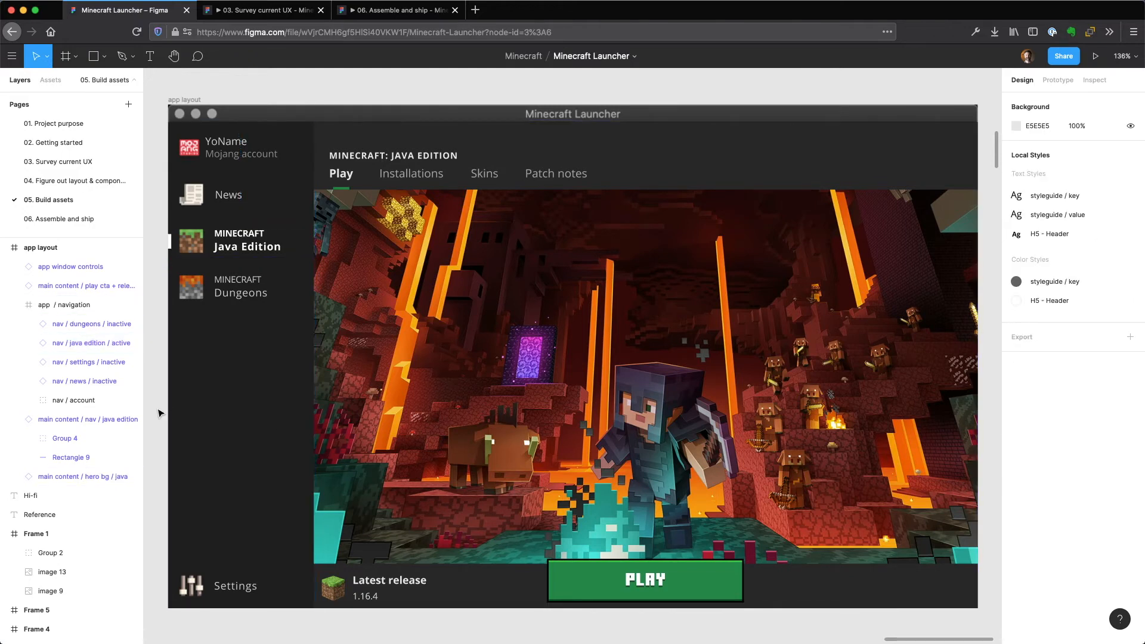
# Duplicate the assembled Java Edition app layout and place the copy beside the Hi-fi Dungeons layout at X 5840, Y -1850.
pyautogui.press('-')
pyautogui.press('-')
pyautogui.press('-')
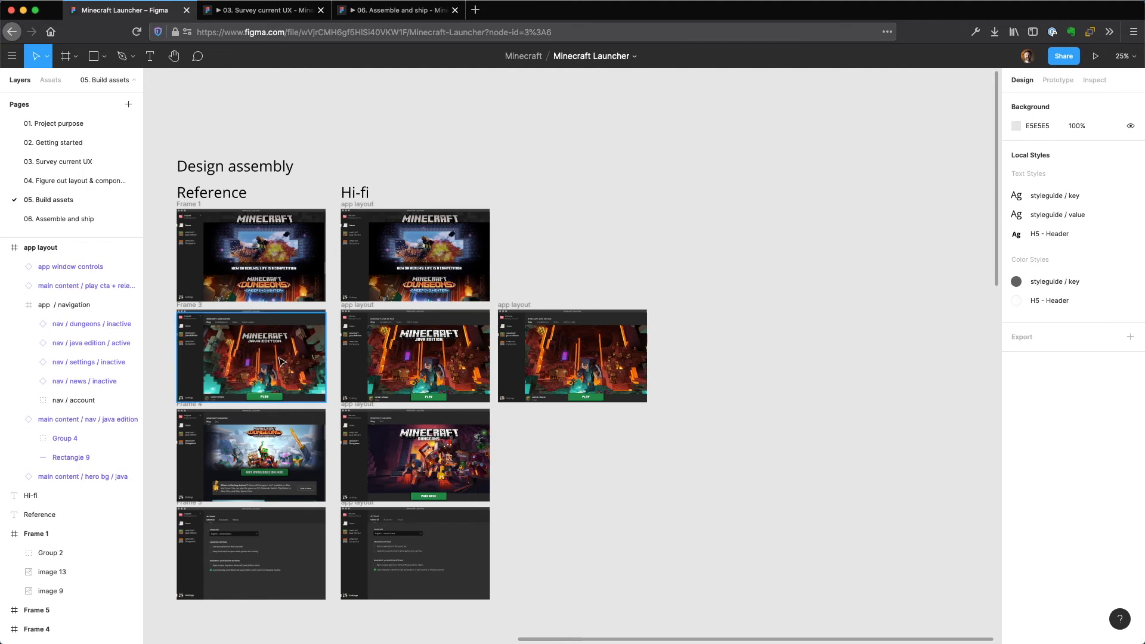
pyautogui.click(522, 305)
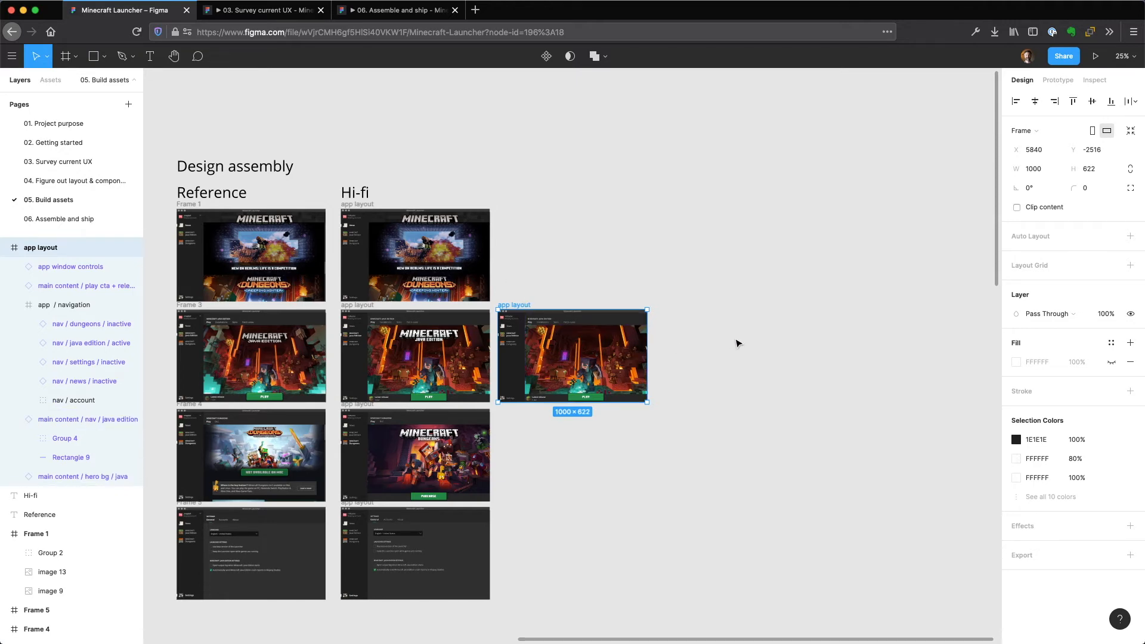
pyautogui.press('super+d')
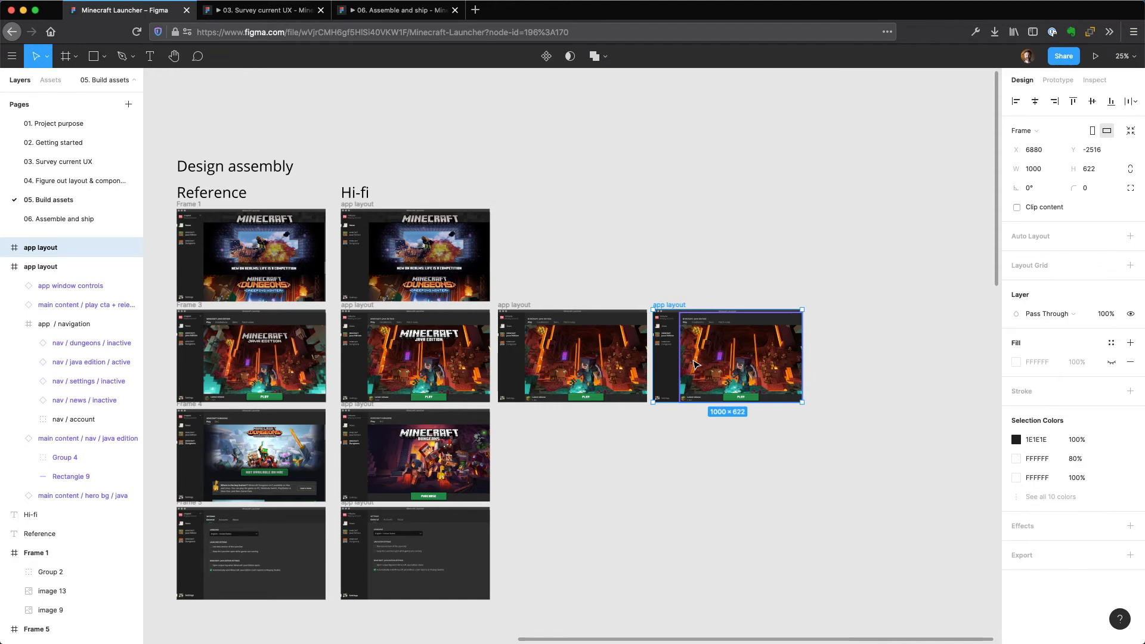
pyautogui.moveTo(762, 378); pyautogui.dragTo(609, 475)
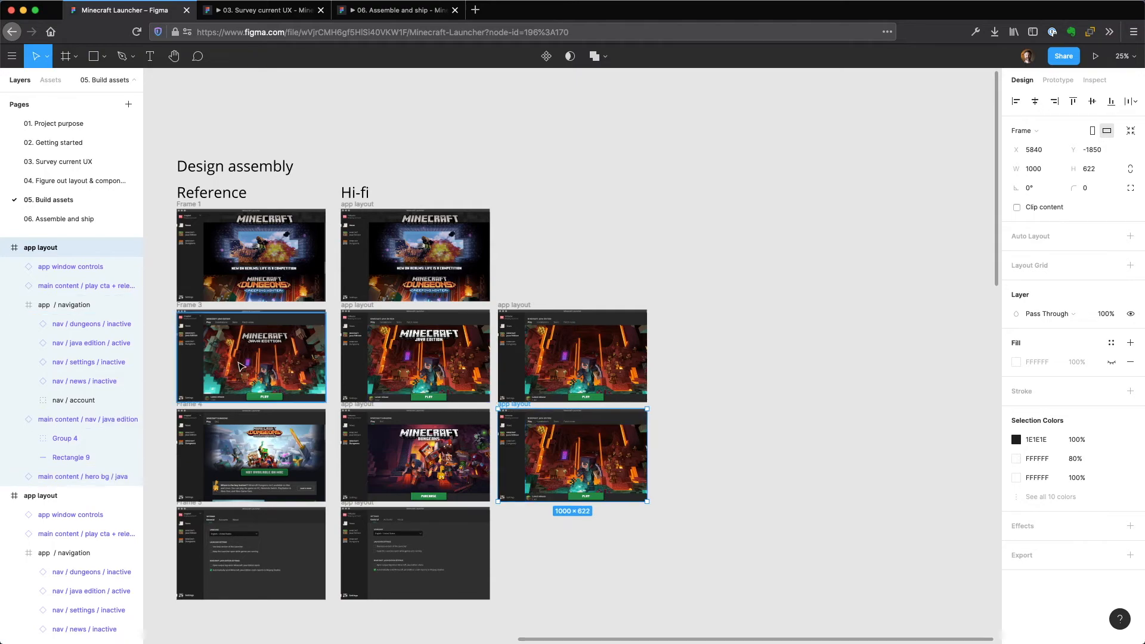
# Swap the Java Edition navigation item in the duplicated layout for its inactive variant.
pyautogui.hotkey('shift', '2')
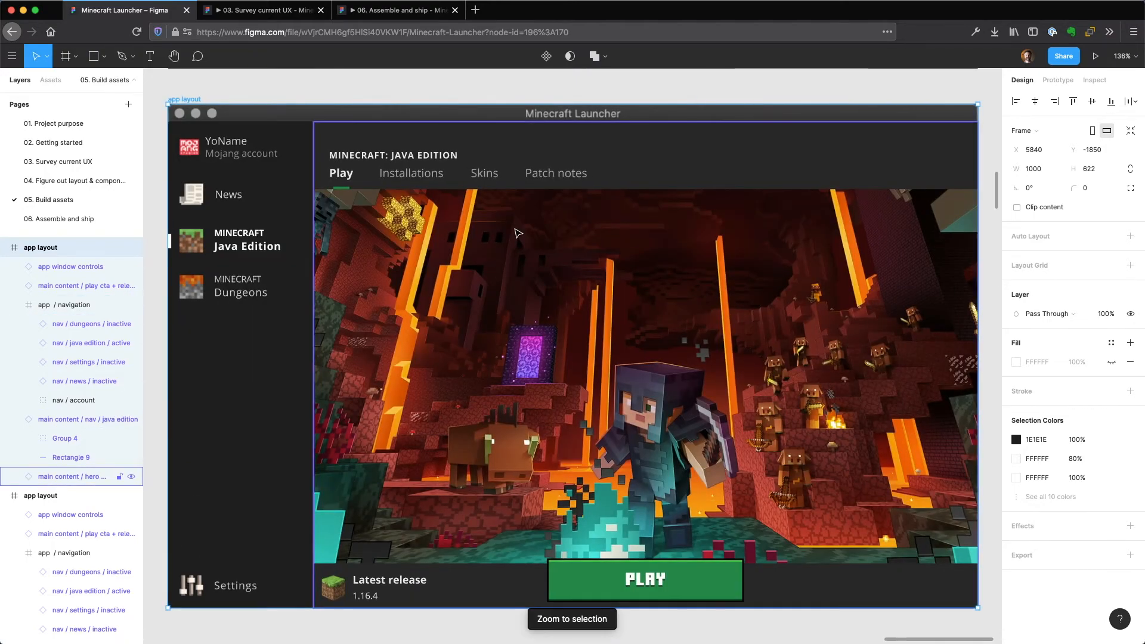
pyautogui.moveTo(268, 217); pyautogui.dragTo(986, 212)
pyautogui.hotkey('shift', '2')
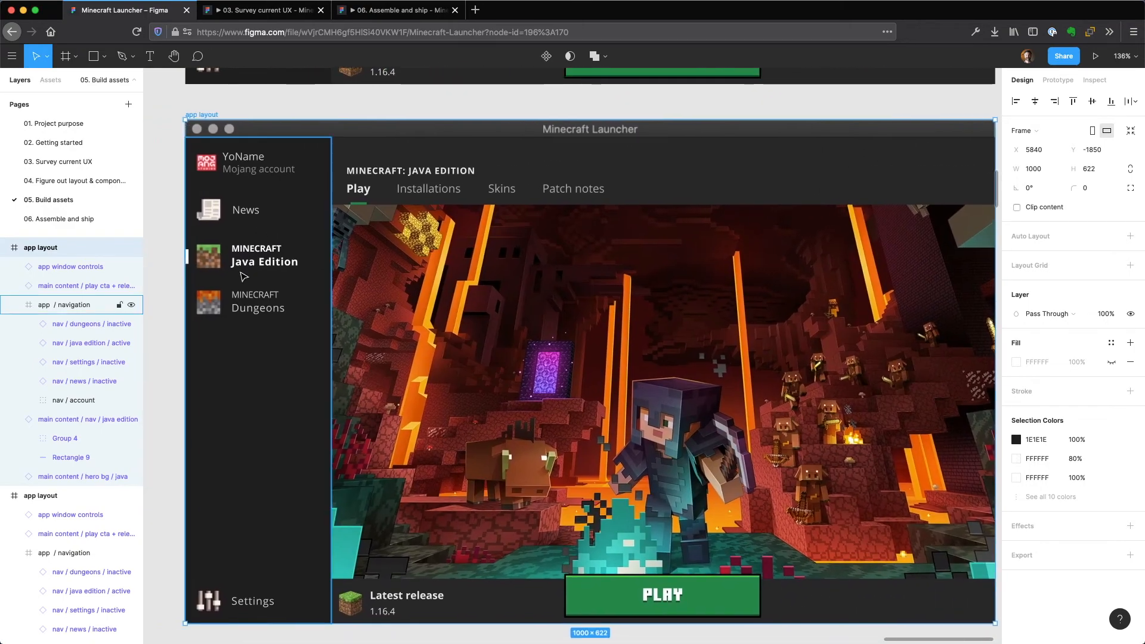
pyautogui.click(245, 262)
pyautogui.click(244, 262)
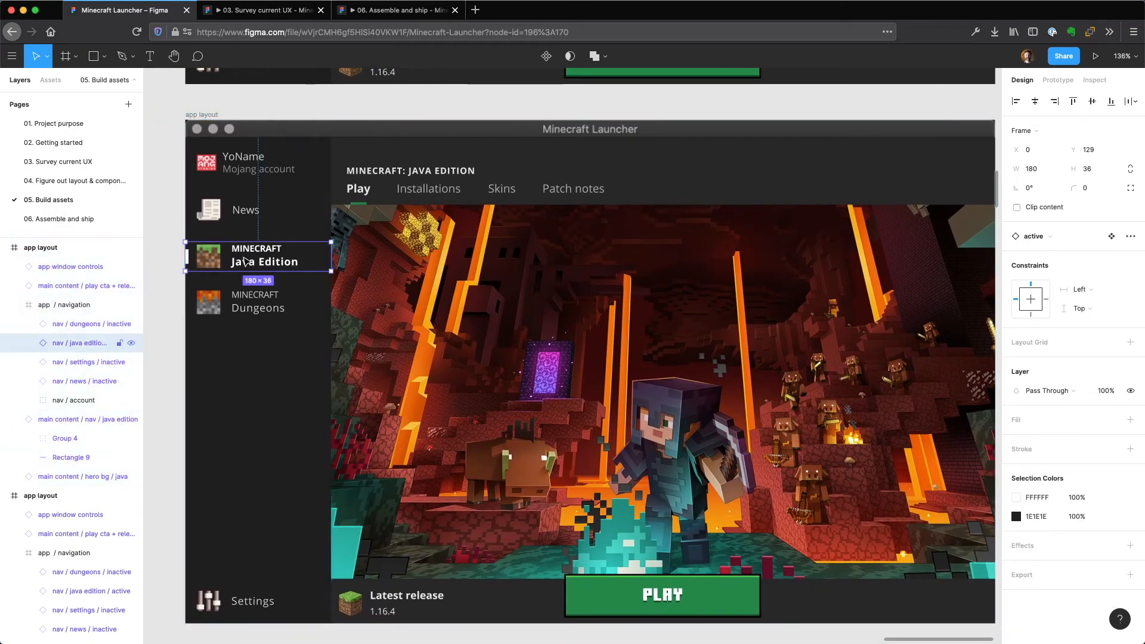
pyautogui.click(1051, 237)
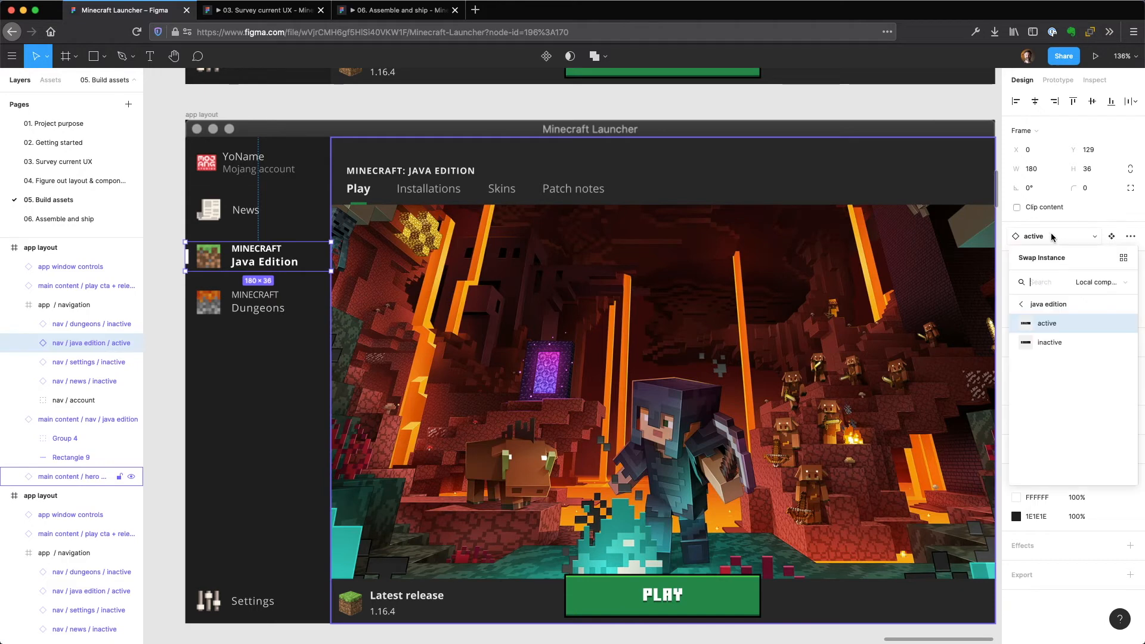
pyautogui.click(1050, 342)
# Swap the Dungeons navigation item in the duplicated layout for its active variant.
pyautogui.click(233, 315)
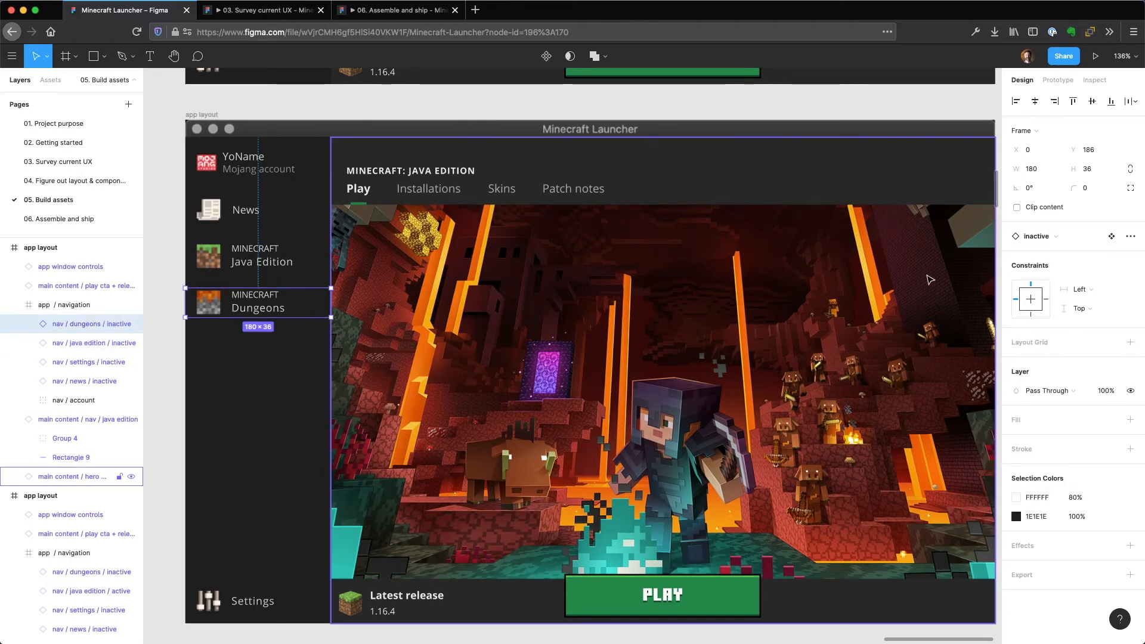
pyautogui.click(1044, 237)
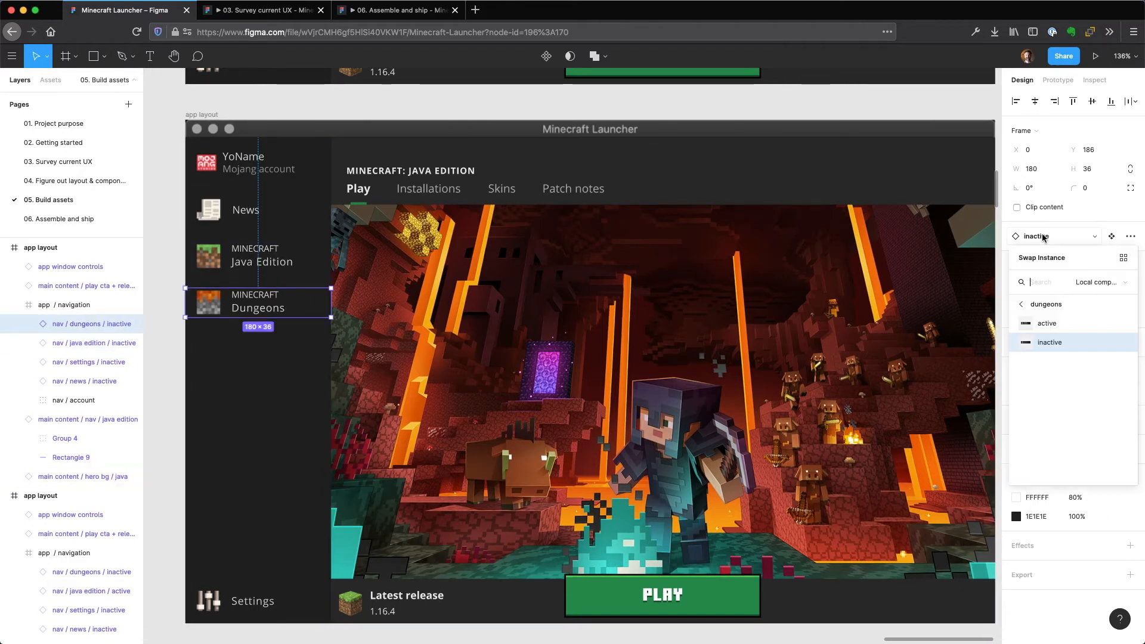
pyautogui.click(1050, 323)
# Swap the duplicated layout's main content nav and hero background instances for their dungeons variants.
pyautogui.click(513, 189)
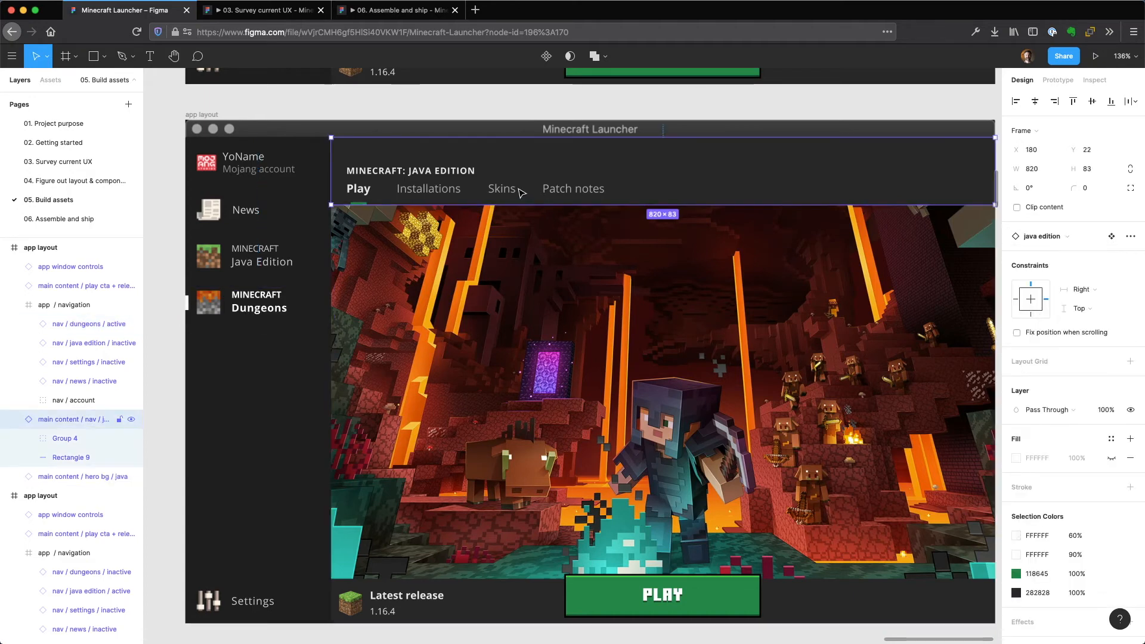
pyautogui.moveTo(872, 105); pyautogui.dragTo(813, 111)
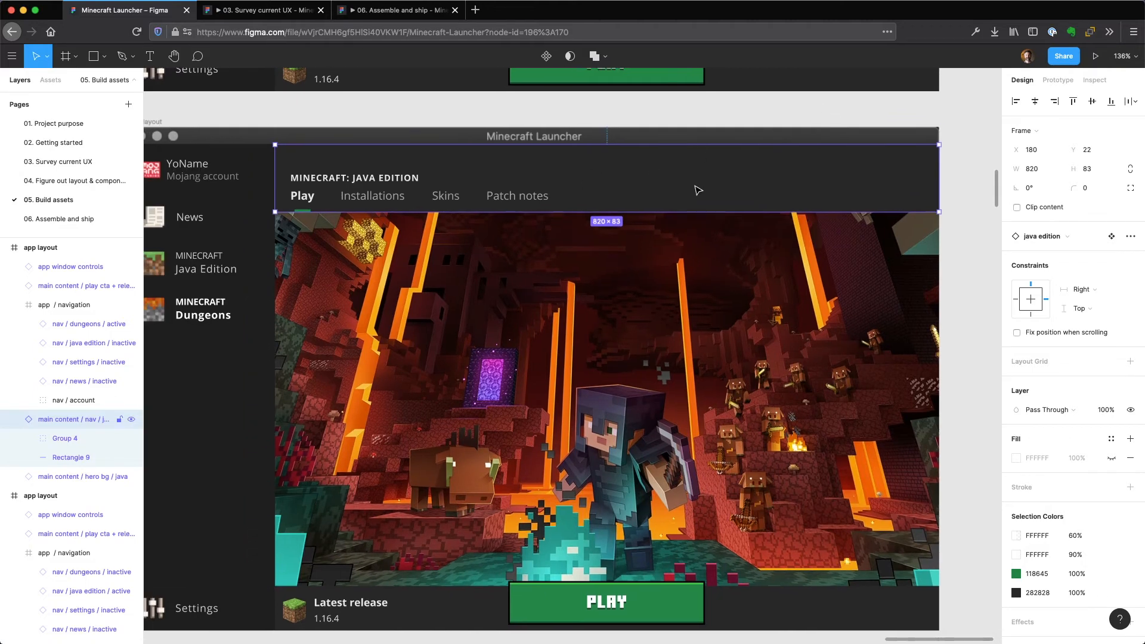
pyautogui.click(1053, 237)
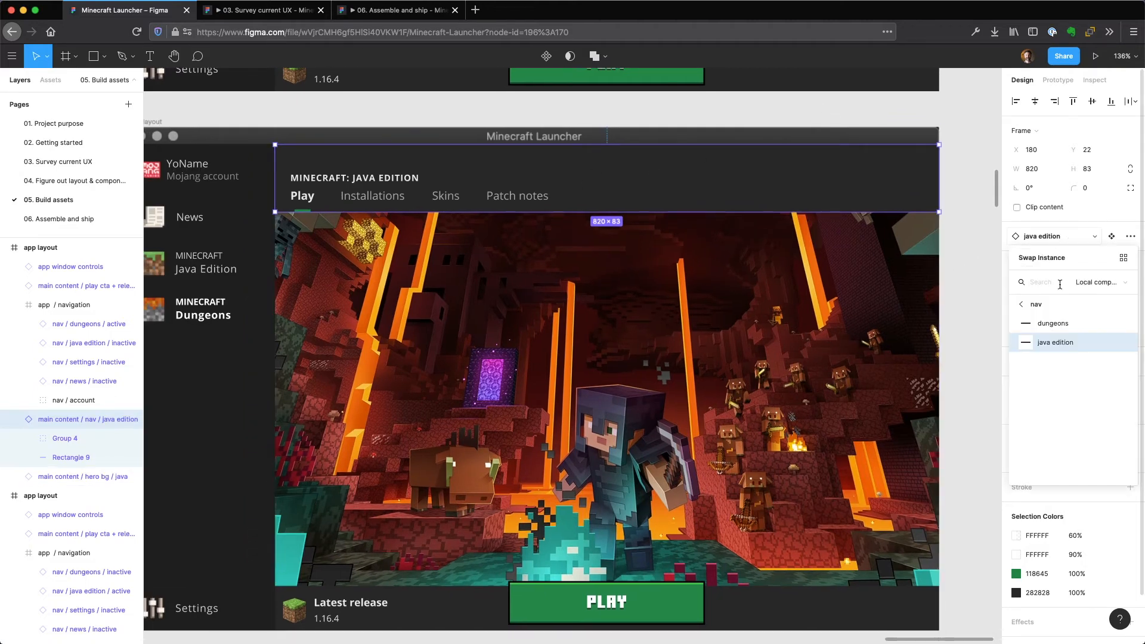
pyautogui.click(1061, 323)
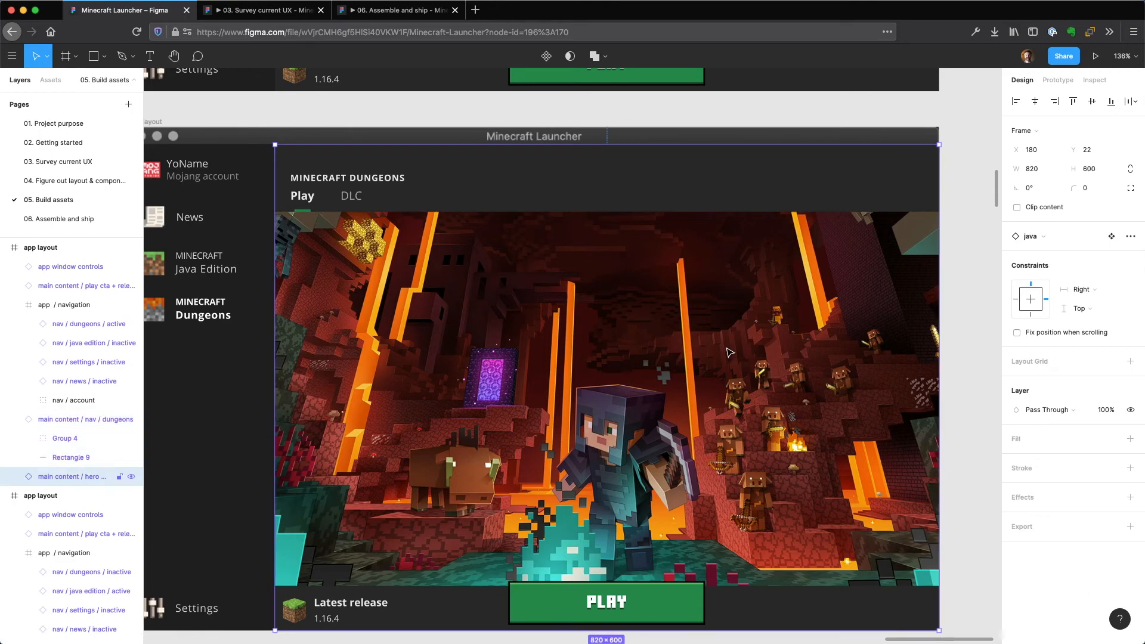
pyautogui.click(1040, 238)
pyautogui.click(1061, 344)
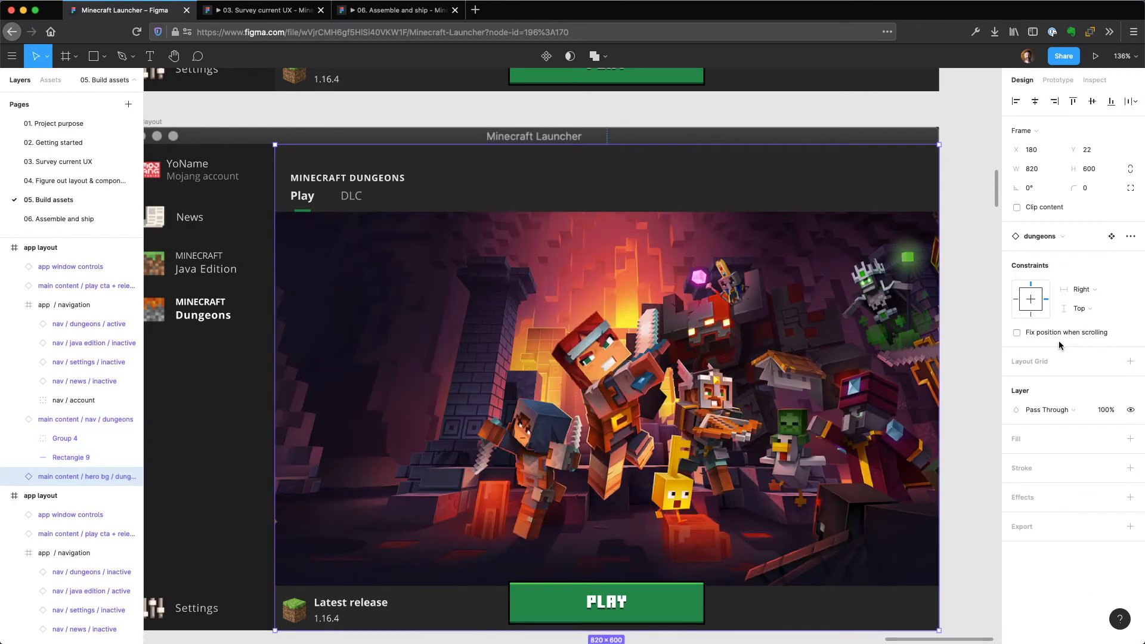
# Swap the play cta + release instance at the foot of the duplicated layout for purchase cta and deselect it.
pyautogui.click(651, 592)
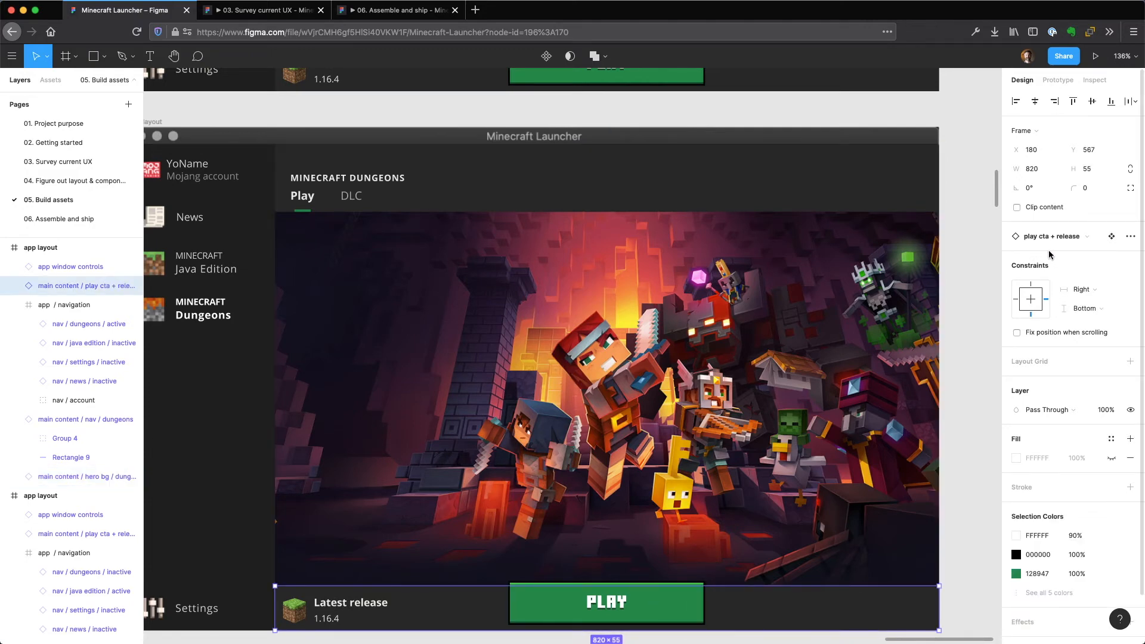
pyautogui.click(1082, 239)
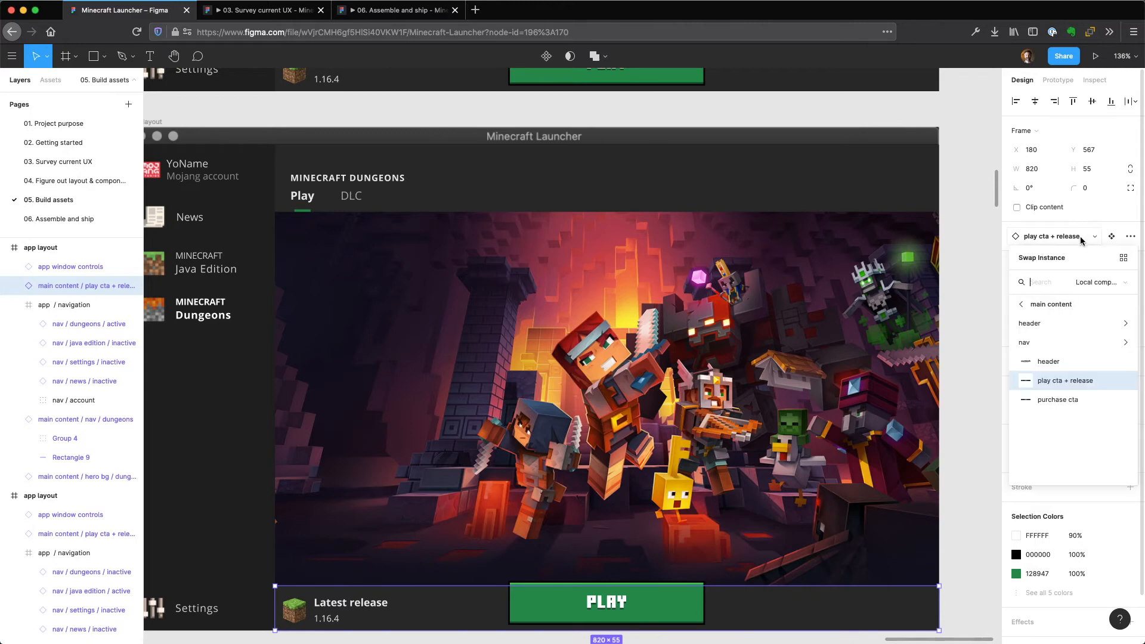
pyautogui.click(1058, 406)
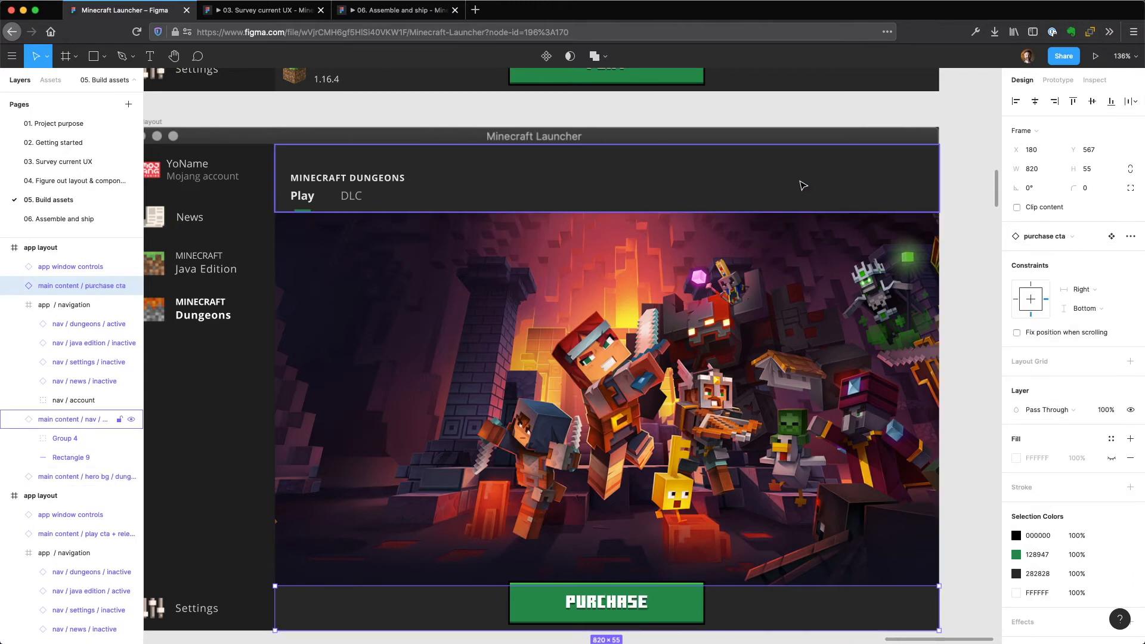
pyautogui.click(801, 117)
pyautogui.moveTo(559, 319); pyautogui.dragTo(926, 269)
pyautogui.moveTo(593, 324); pyautogui.dragTo(1002, 386)
pyautogui.moveTo(635, 302); pyautogui.dragTo(305, 311)
pyautogui.click(305, 310)
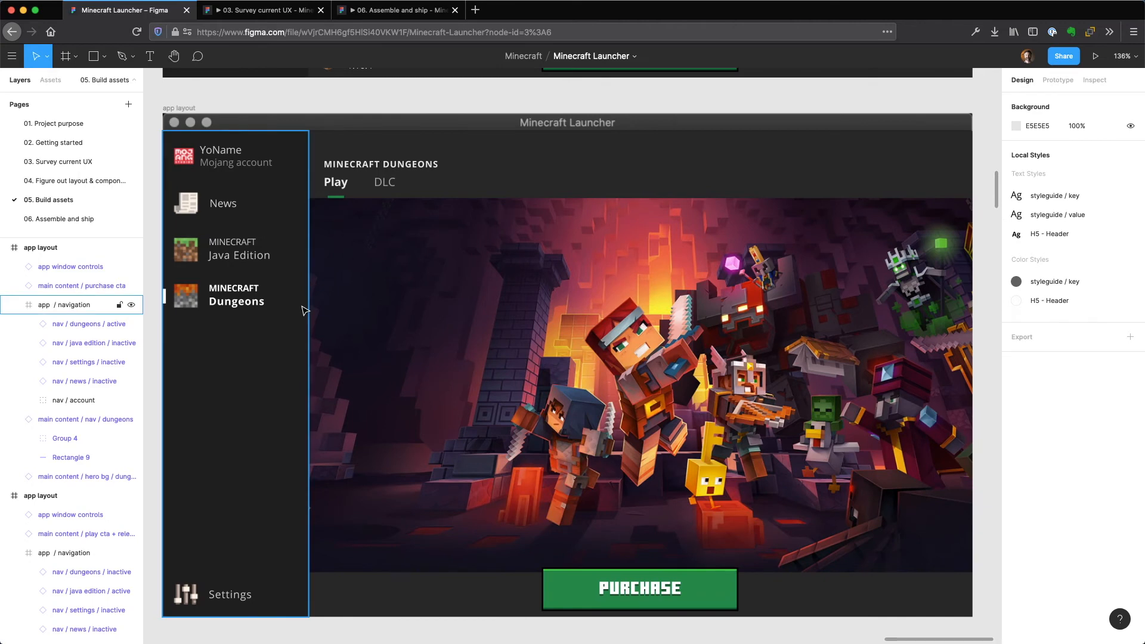
pyautogui.press('-')
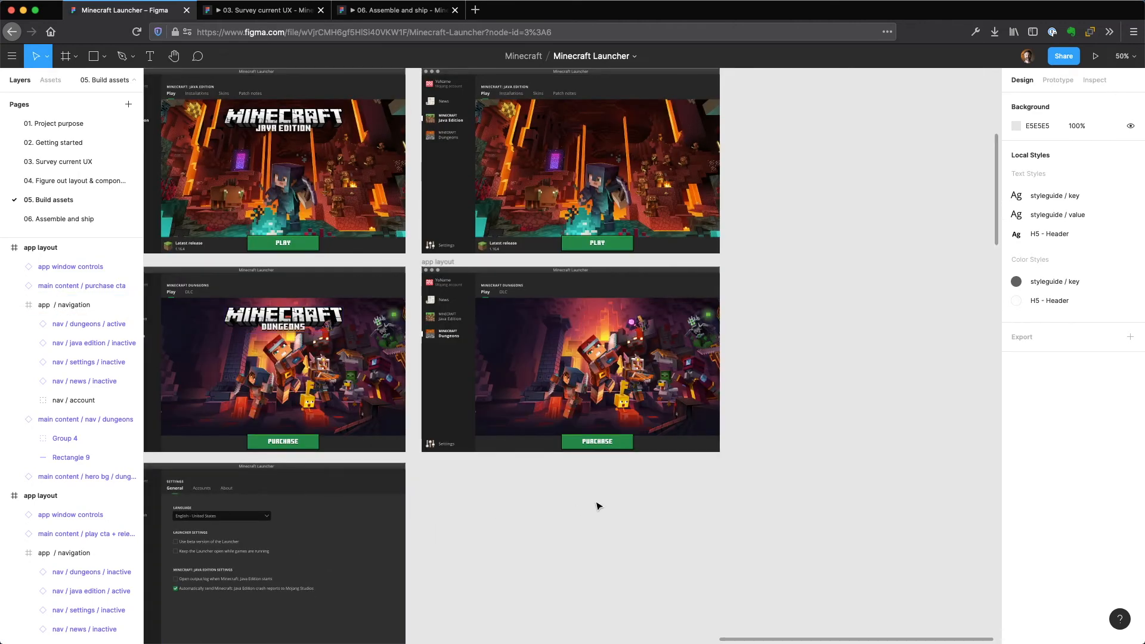
# Duplicate the assembled Dungeons app layout and place the copy directly below it, beside the hi-fi settings screen.
pyautogui.scroll(-5, 609, 545)
pyautogui.hscroll(-5, 609, 544)
pyautogui.hscroll(3, 774, 378)
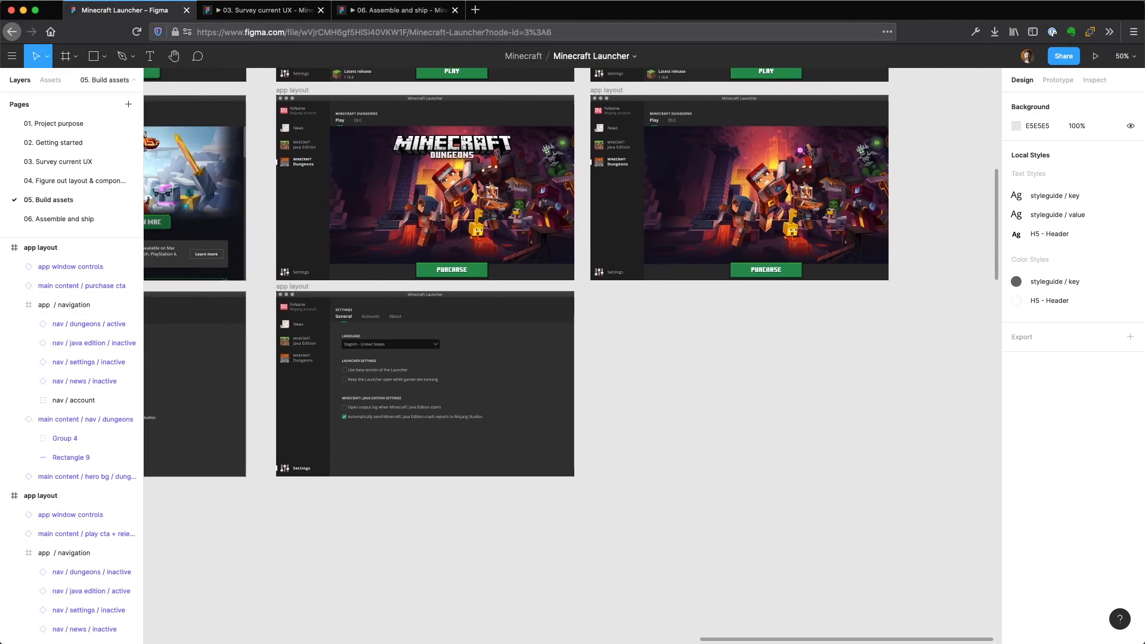
pyautogui.scroll(3, 760, 455)
pyautogui.click(677, 358)
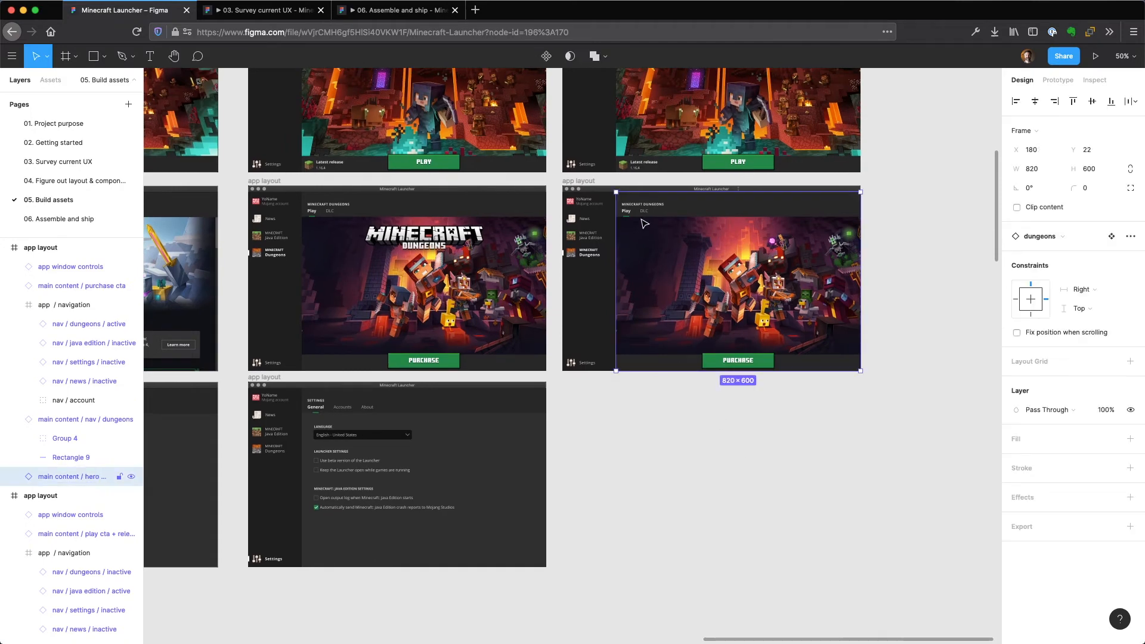
pyautogui.click(577, 182)
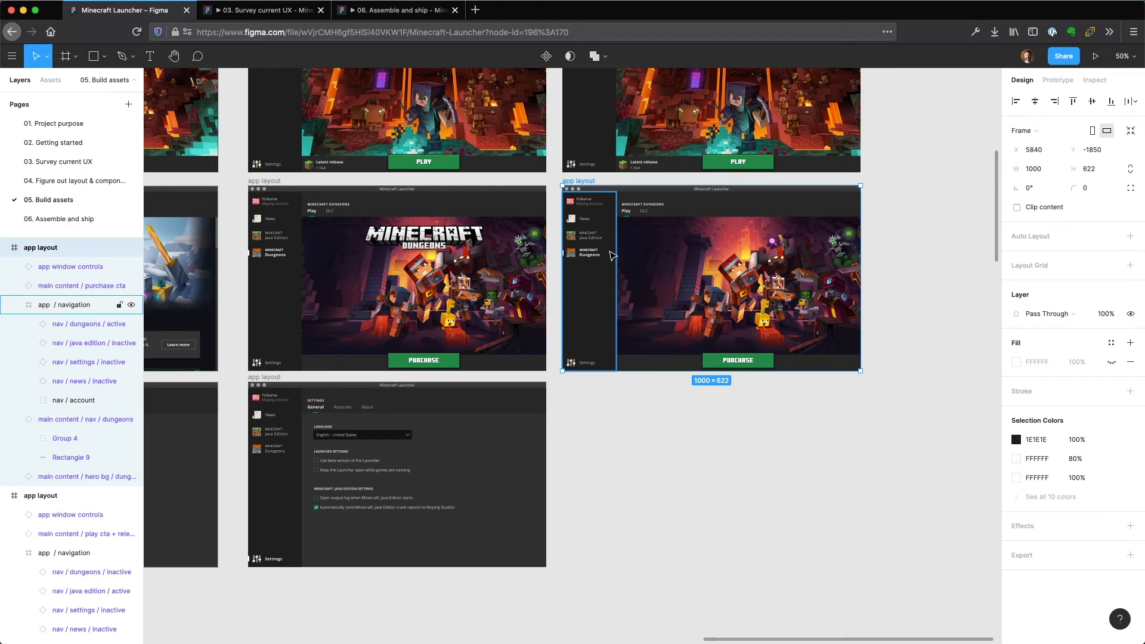
pyautogui.press('super+d')
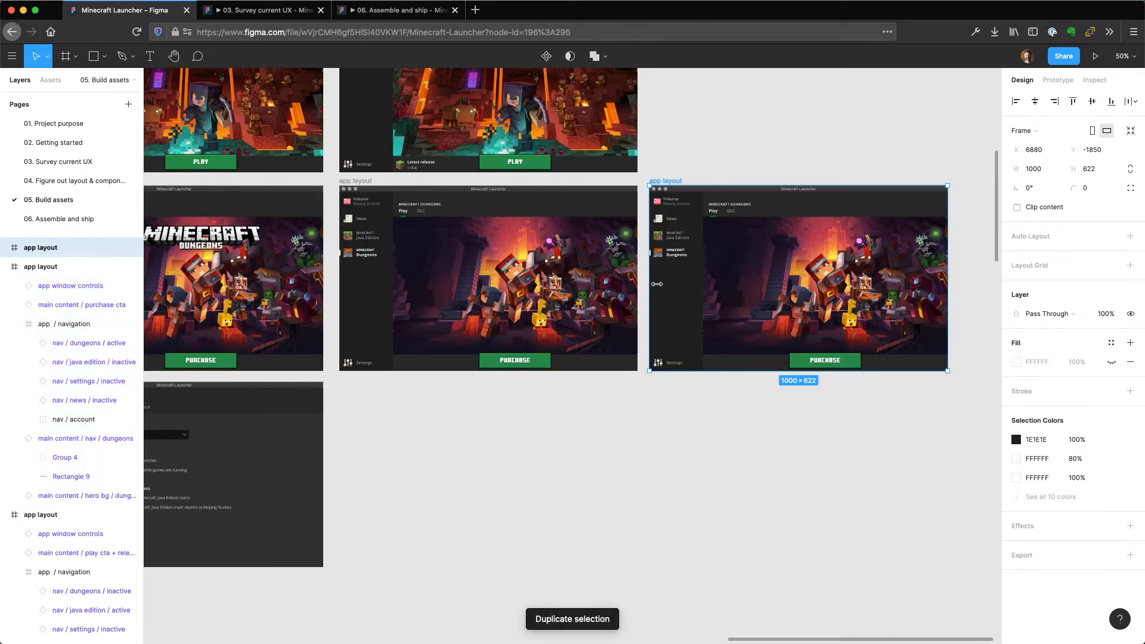
pyautogui.moveTo(803, 241); pyautogui.dragTo(494, 445)
pyautogui.click(872, 251)
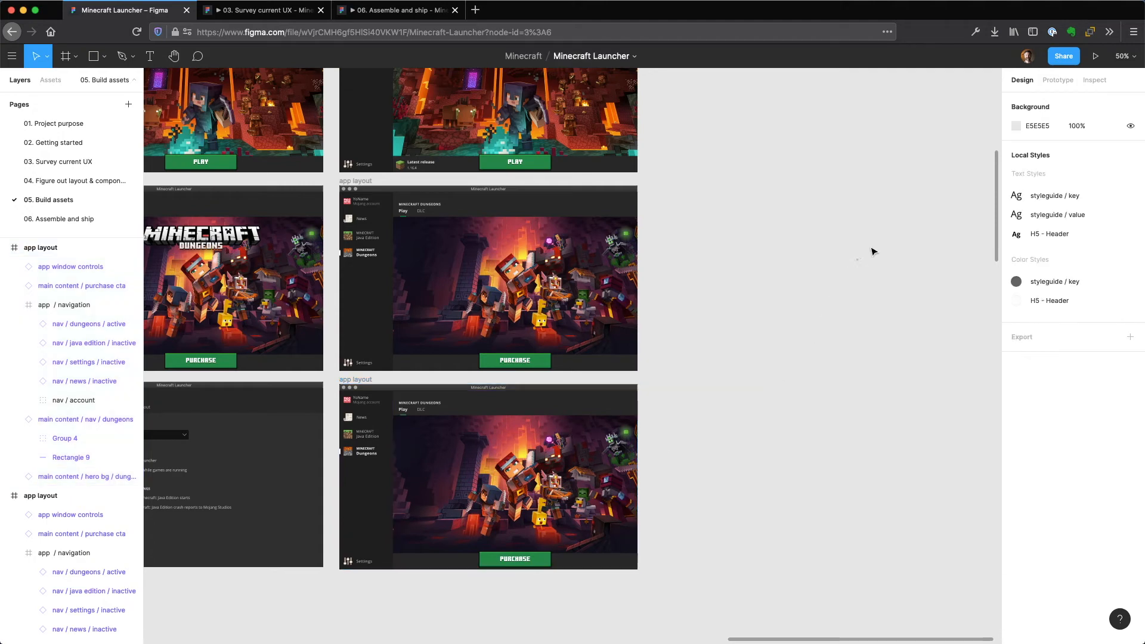
pyautogui.scroll(-1, 698, 440)
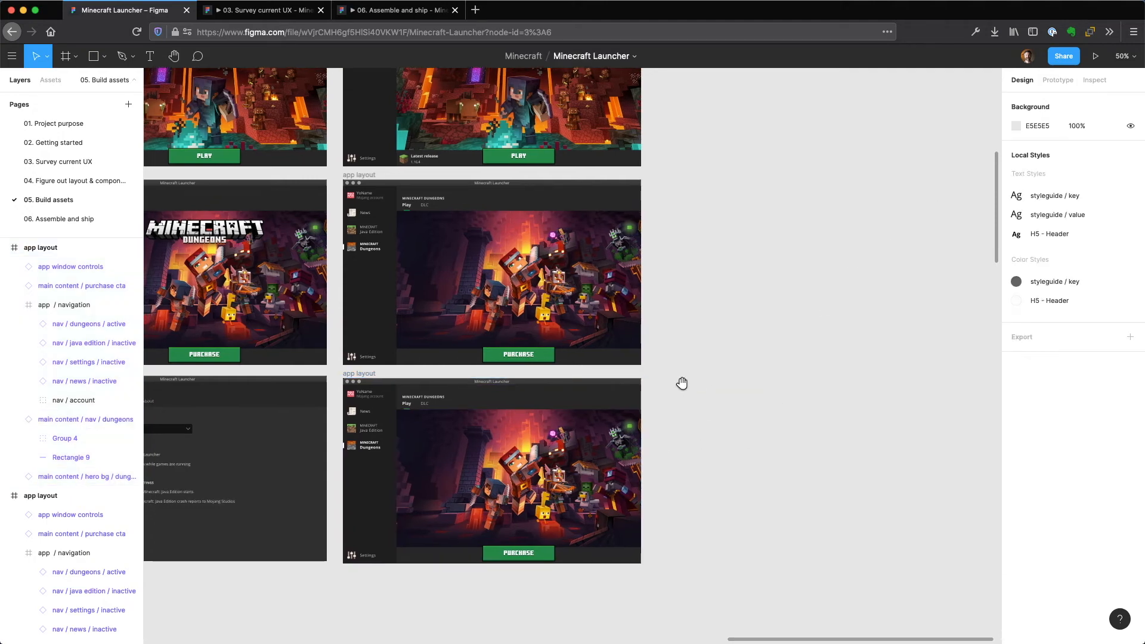
pyautogui.moveTo(690, 431); pyautogui.dragTo(860, 309)
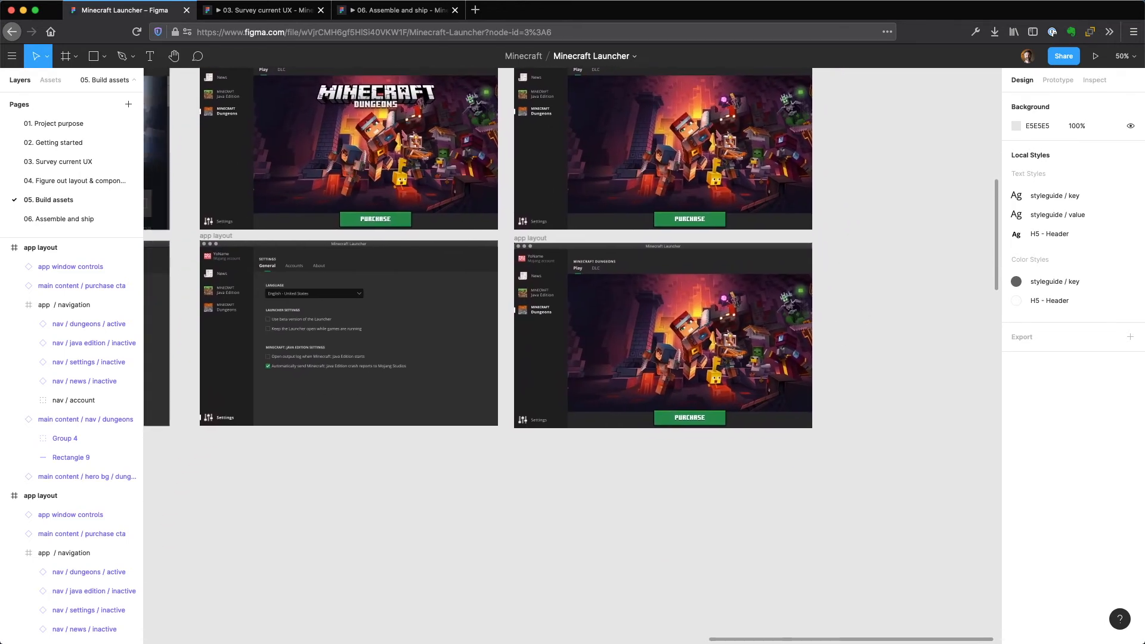
# Swap the Dungeons navigation item in the lower layout copy for its inactive variant.
pyautogui.click(531, 239)
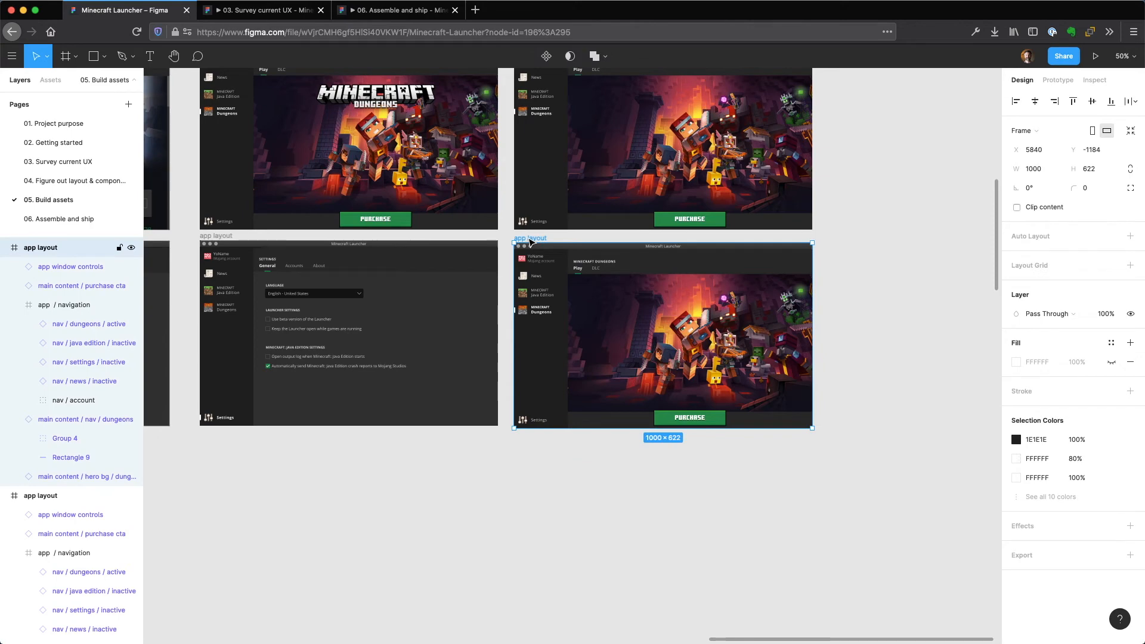
pyautogui.hotkey('shift', '2')
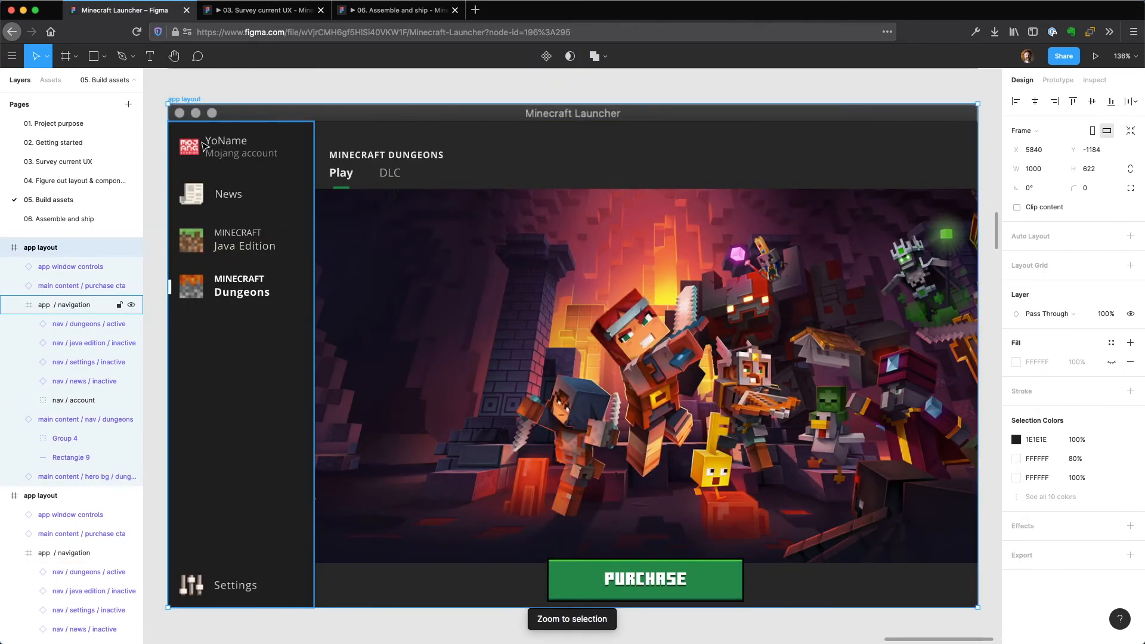
pyautogui.click(230, 293)
pyautogui.click(230, 293)
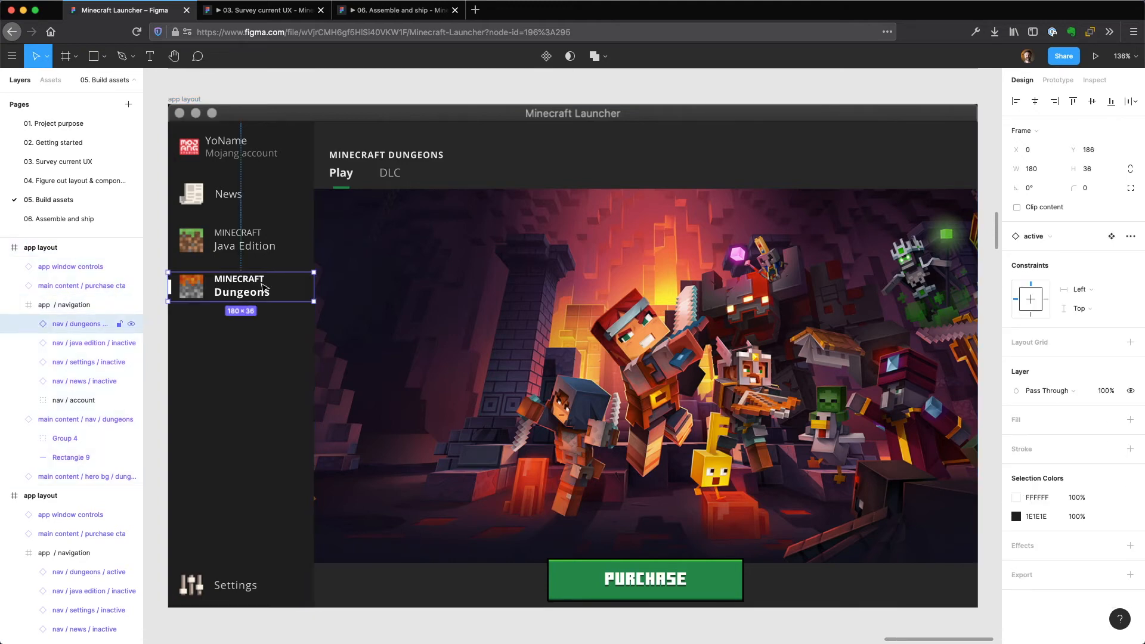
pyautogui.click(1035, 237)
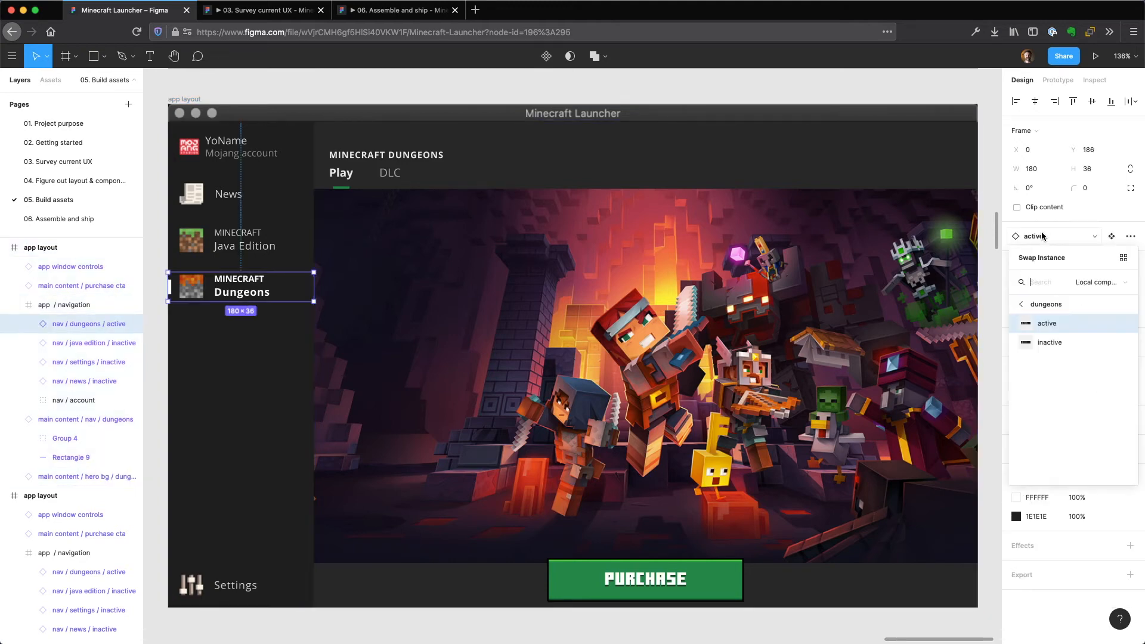
pyautogui.click(1054, 346)
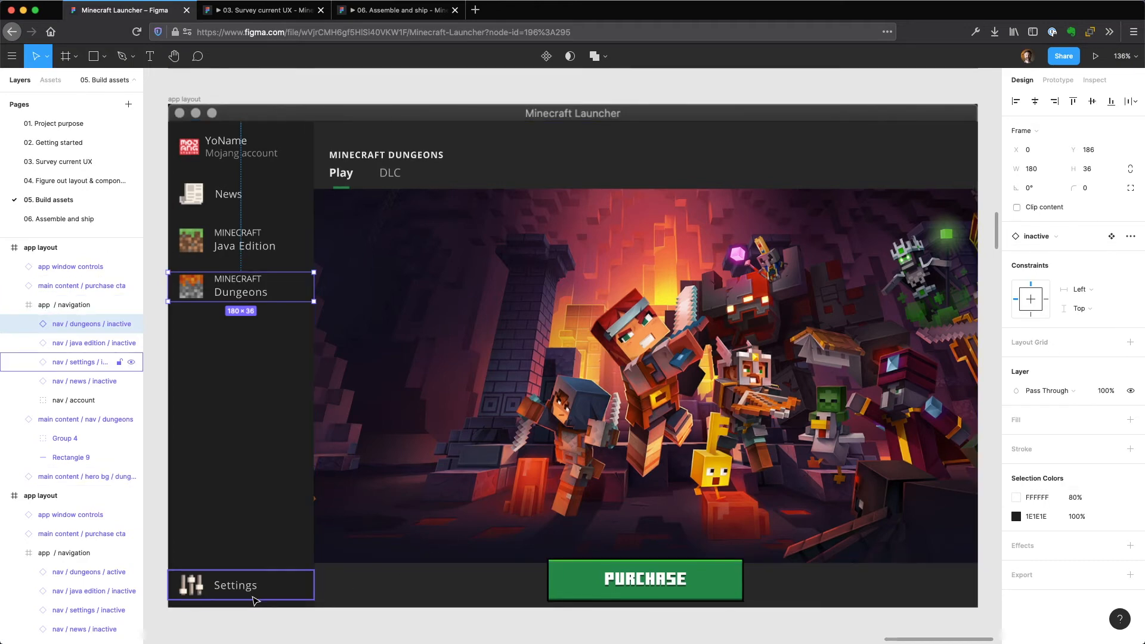
# Swap the Settings navigation item in the lower layout copy for its active variant.
pyautogui.click(227, 596)
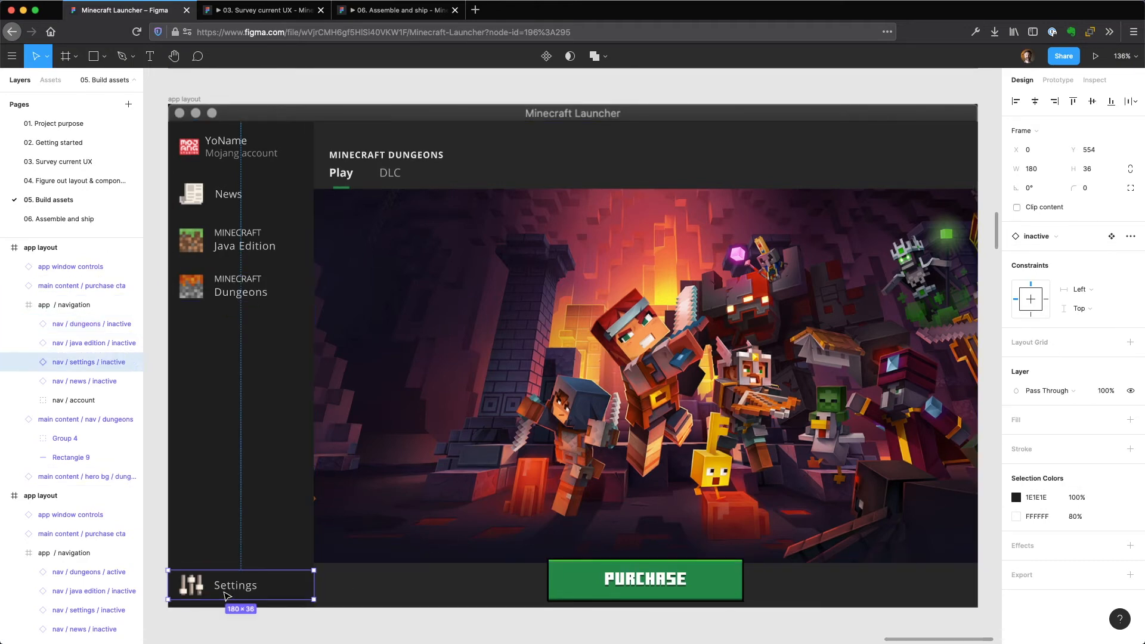
pyautogui.click(1047, 239)
pyautogui.click(1049, 324)
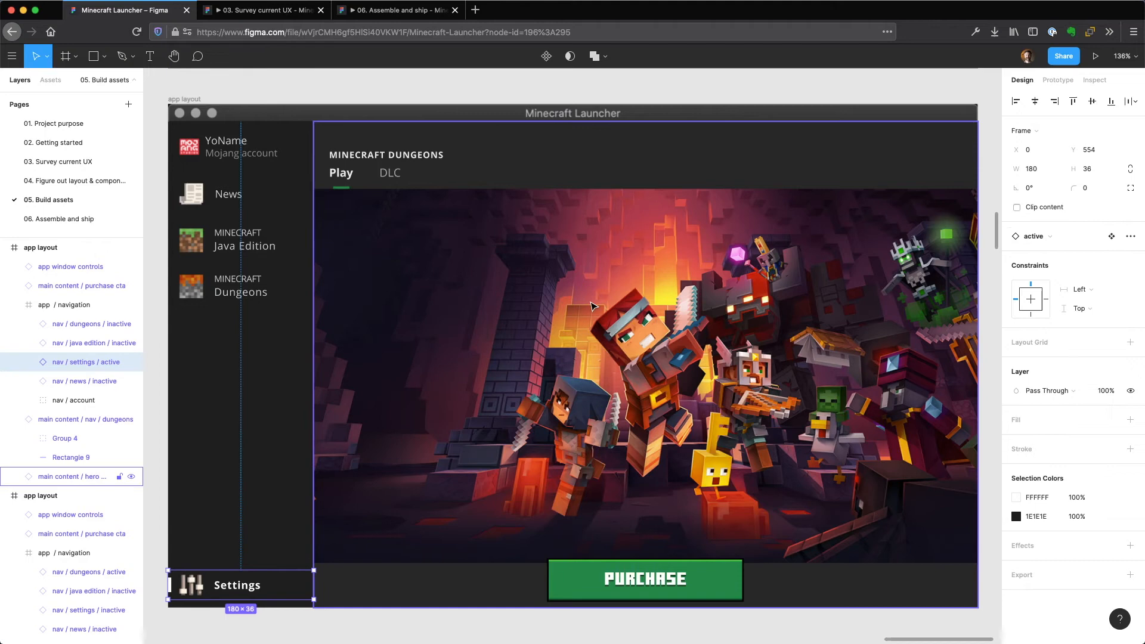
# Delete the dungeons main content nav and the purchase cta instances from the lower layout copy.
pyautogui.click(498, 172)
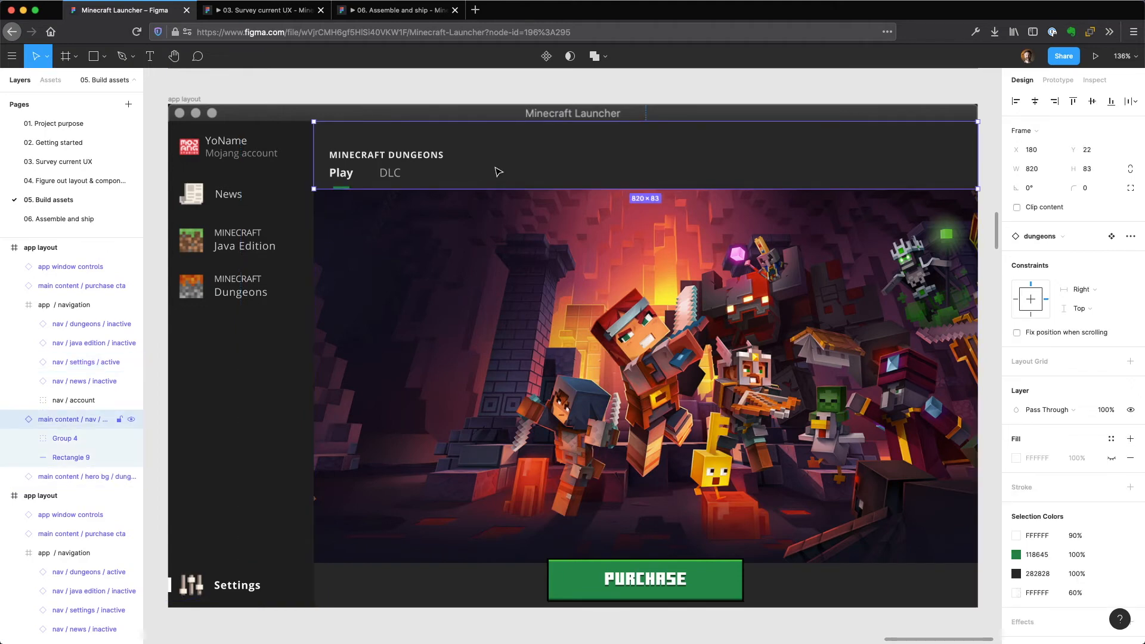
pyautogui.press('Delete')
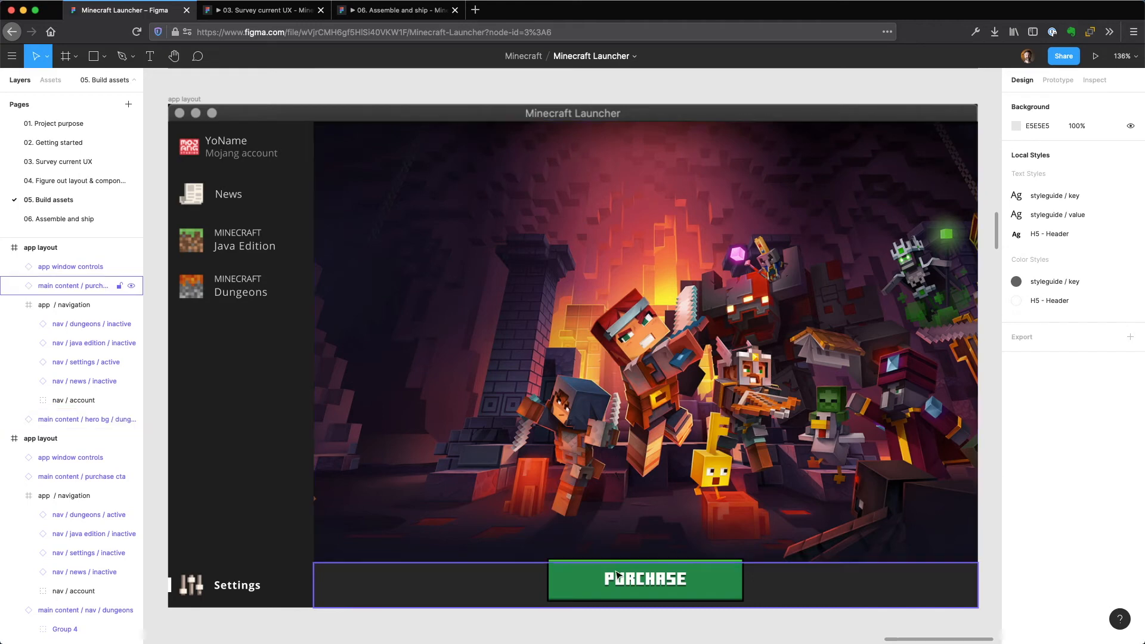
pyautogui.click(625, 598)
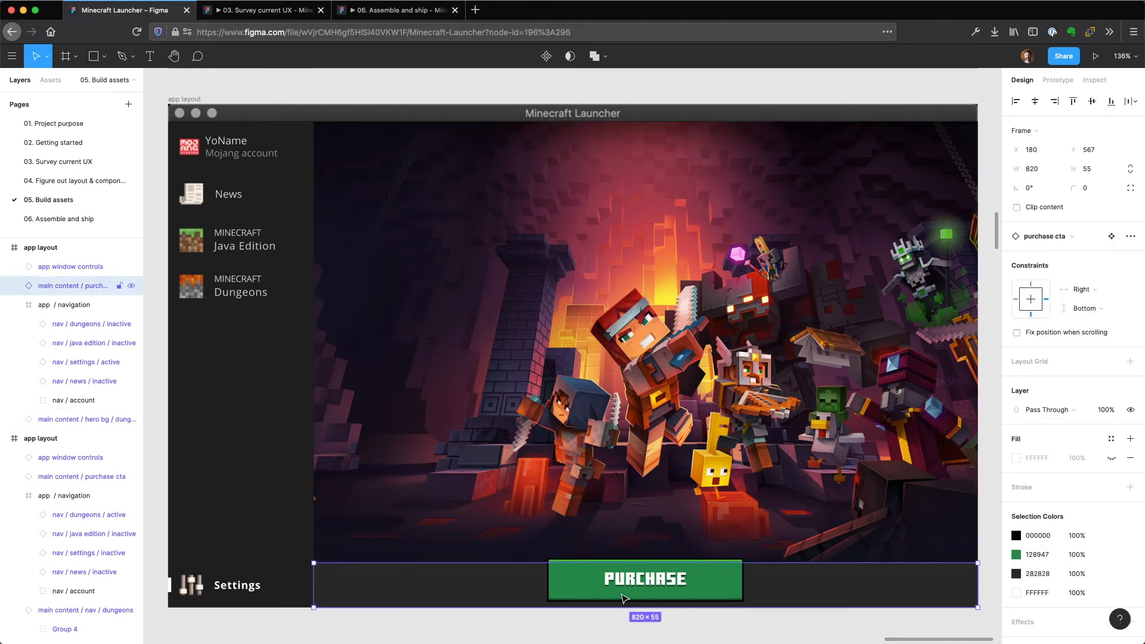
pyautogui.press('Delete')
# Swap the dungeons hero background instance for the main content / settings component and deselect it.
pyautogui.click(626, 435)
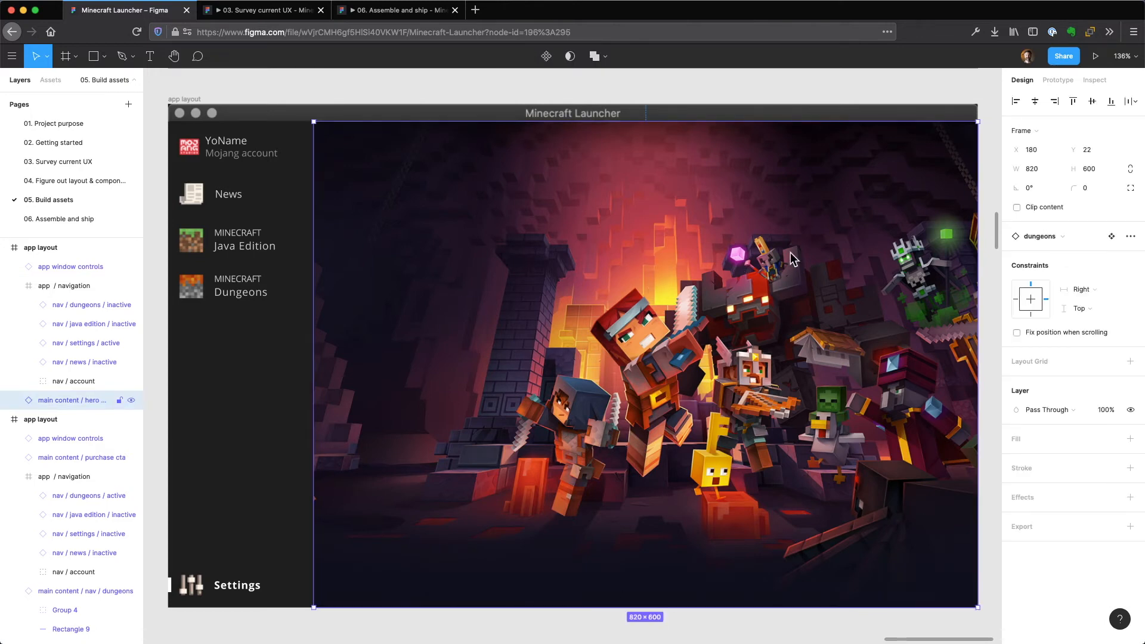
pyautogui.click(1060, 238)
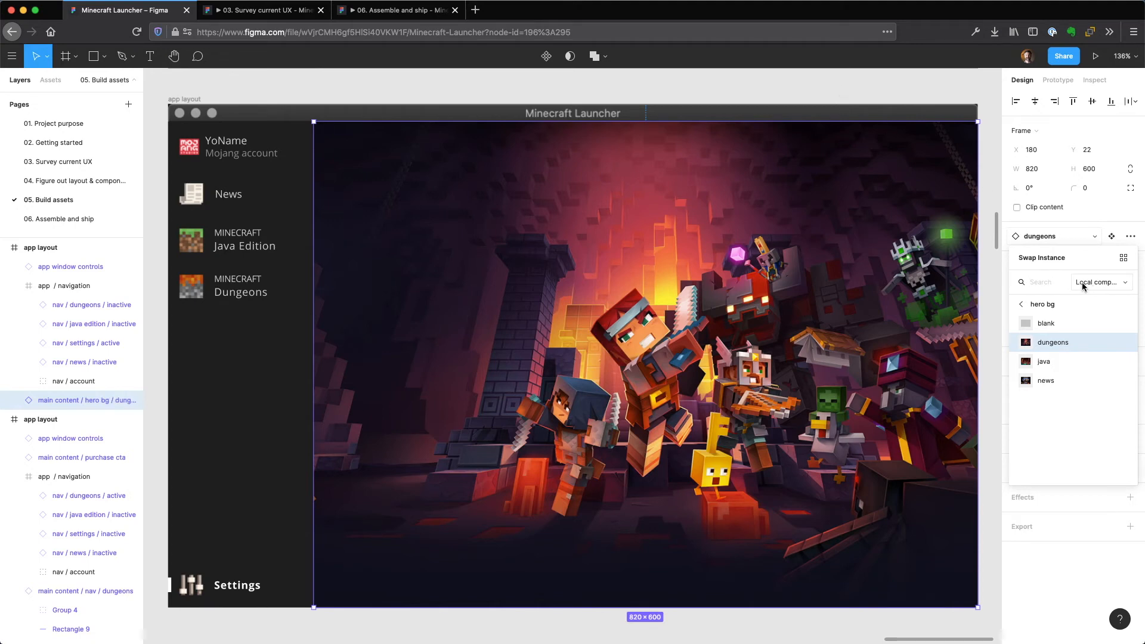
pyautogui.write('settin')
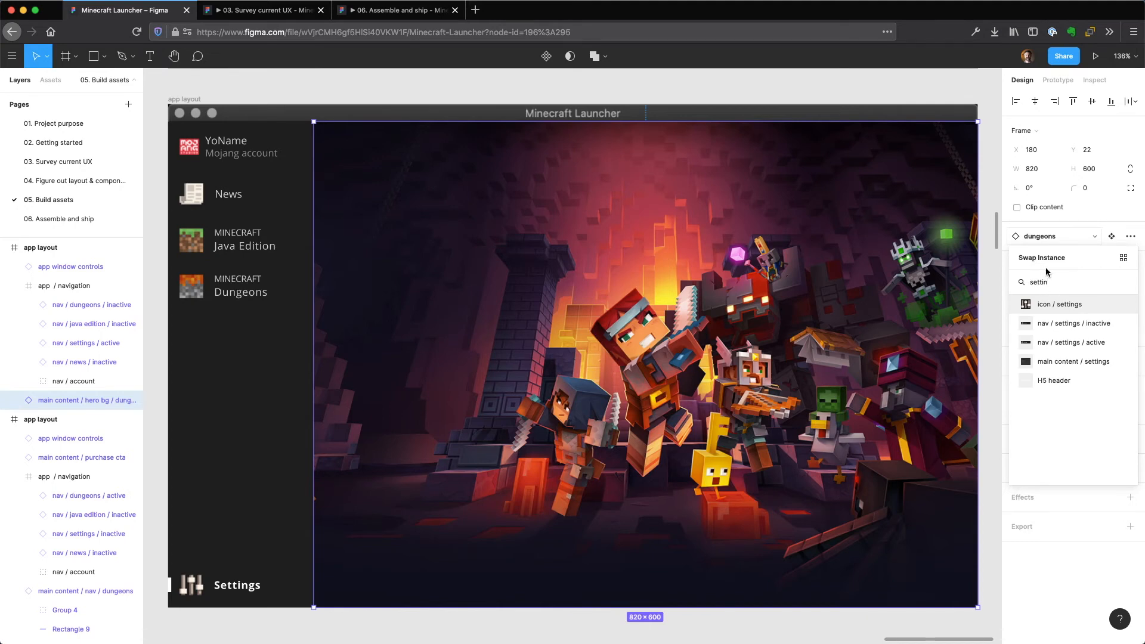
pyautogui.click(1051, 360)
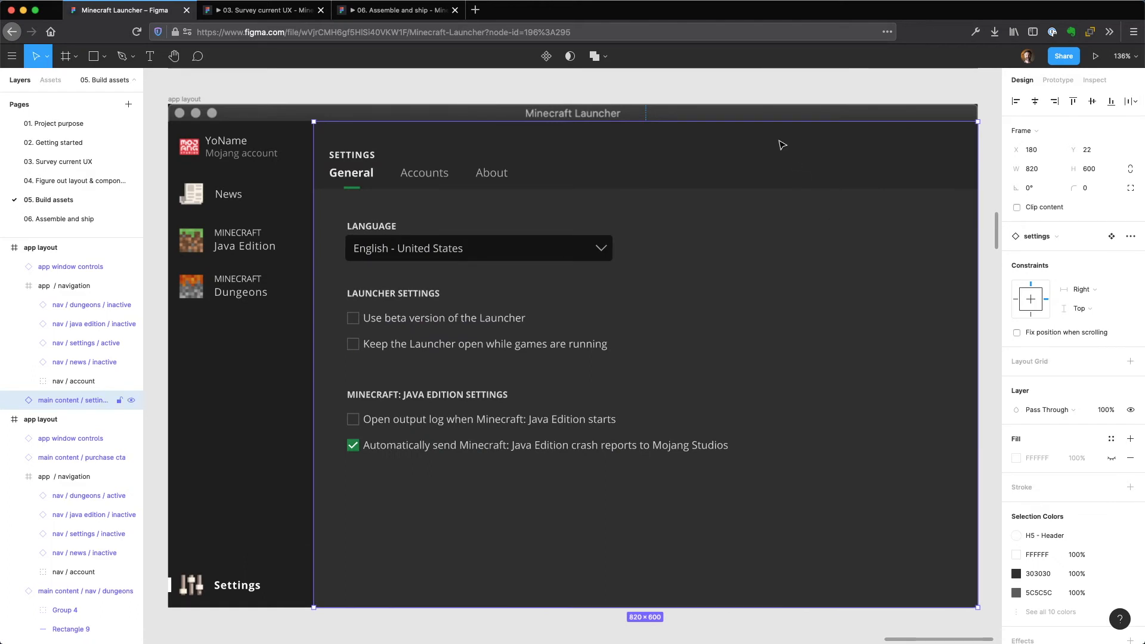
pyautogui.click(715, 83)
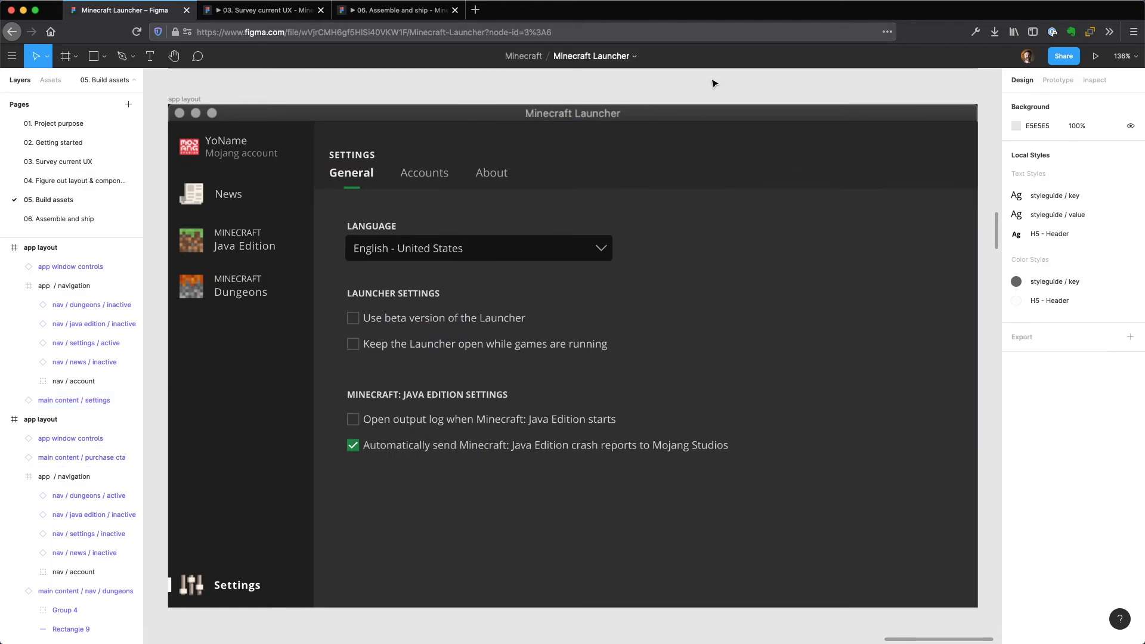
# Duplicate the assembled Java Edition app layout into the row above, beside the hi-fi news screen.
pyautogui.scroll(-10, 715, 83)
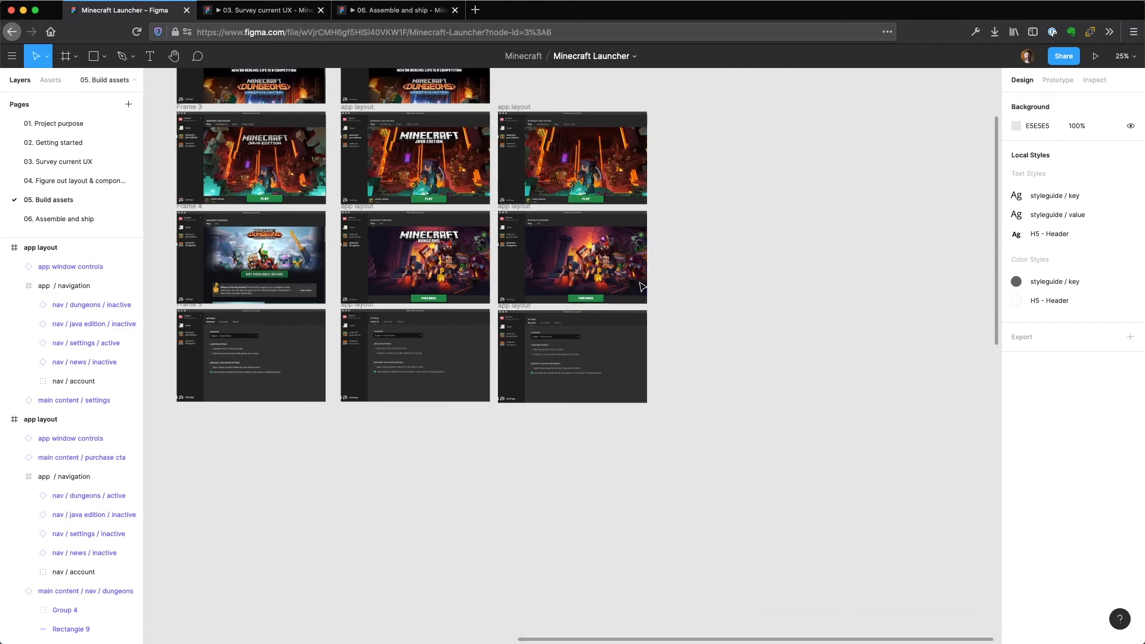
pyautogui.scroll(2, 641, 285)
pyautogui.scroll(4, 641, 285)
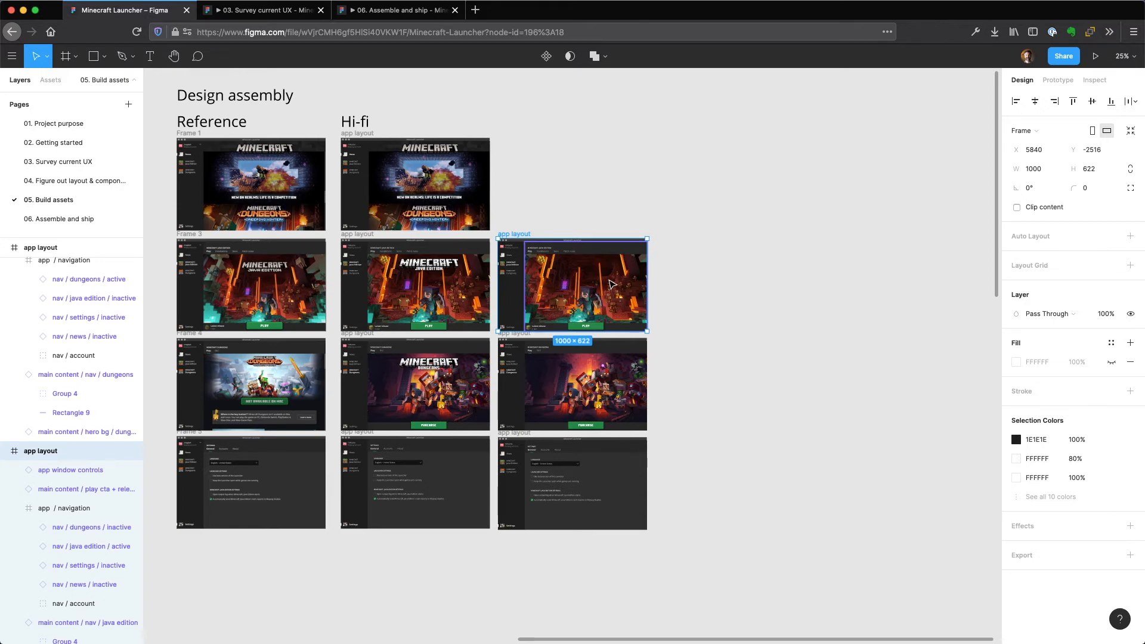
pyautogui.press('alt')
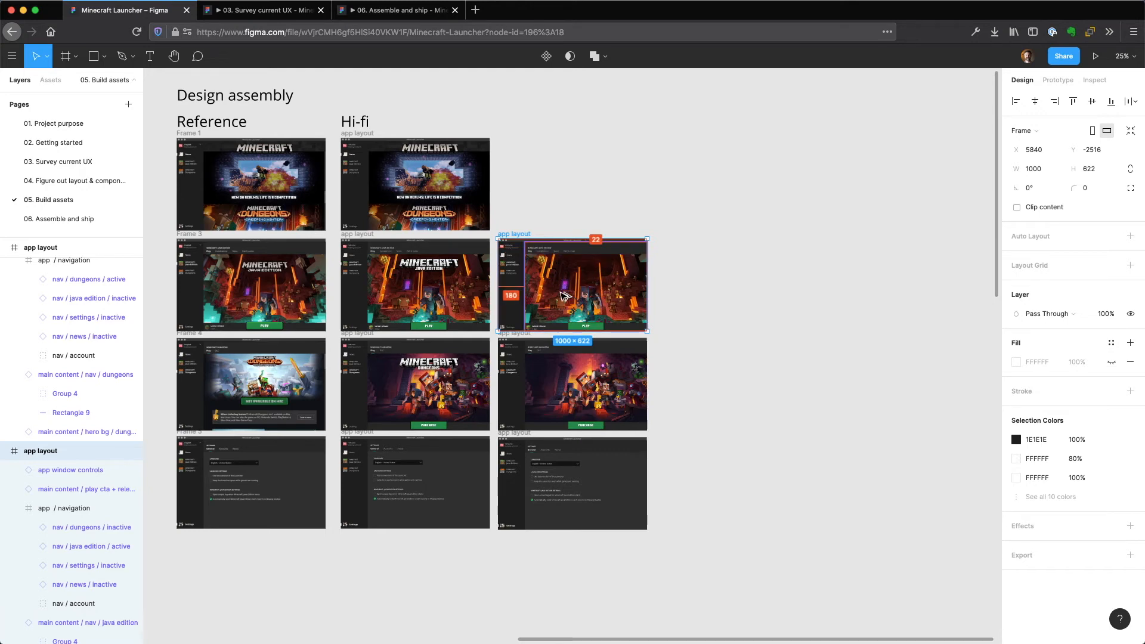
pyautogui.moveTo(565, 296); pyautogui.dragTo(565, 200)
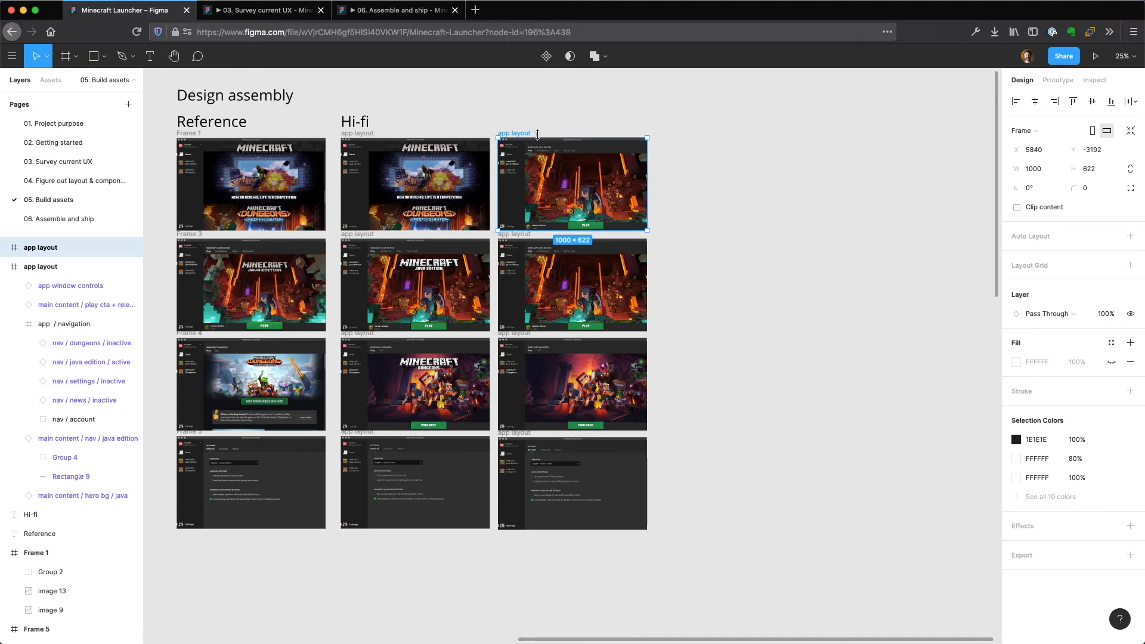
# Examine the existing hi-fi news screen next to the new layout copy for its active navigation item and main content.
pyautogui.hotkey('shift', '2')
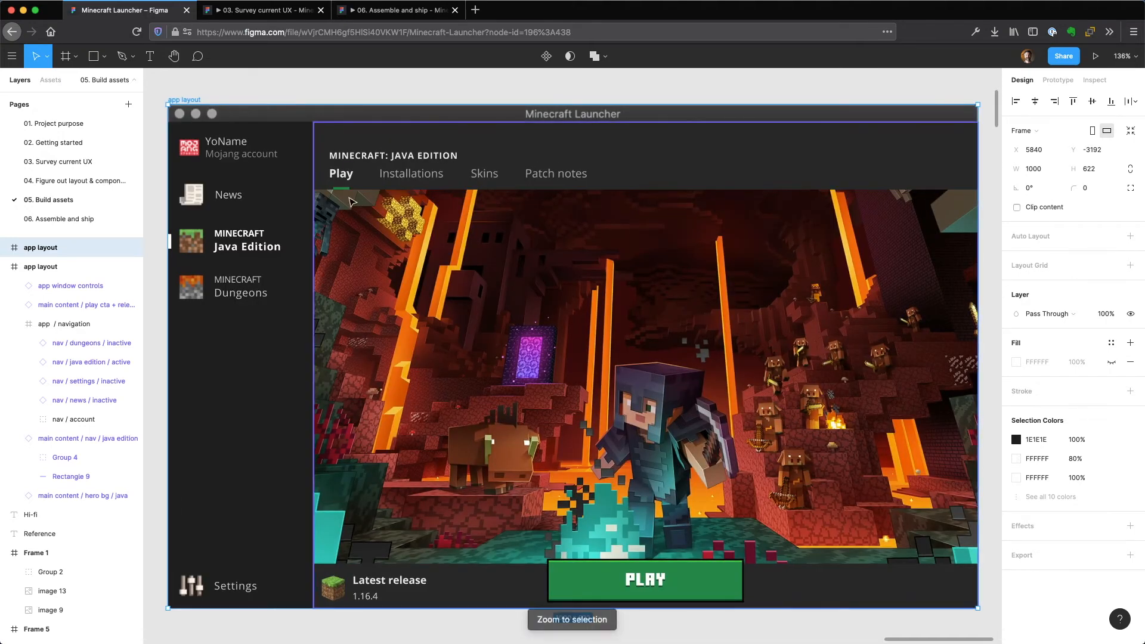
pyautogui.doubleClick(253, 249)
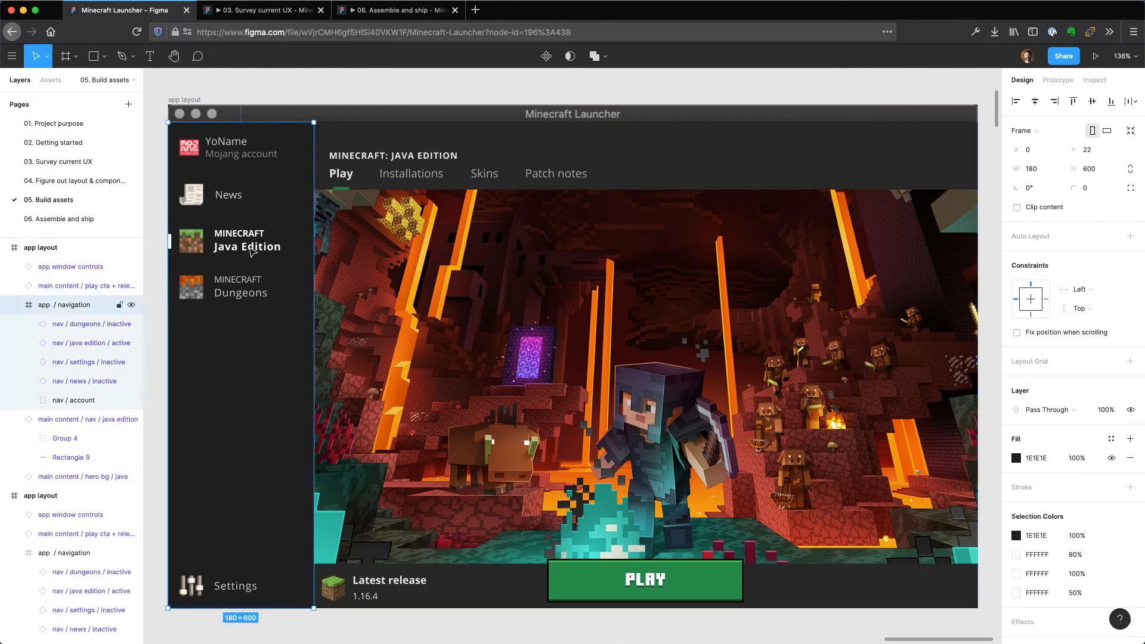
pyautogui.click(304, 83)
pyautogui.moveTo(252, 196); pyautogui.dragTo(741, 209)
pyautogui.moveTo(348, 197); pyautogui.dragTo(687, 185)
pyautogui.scroll(-1, 625, 176)
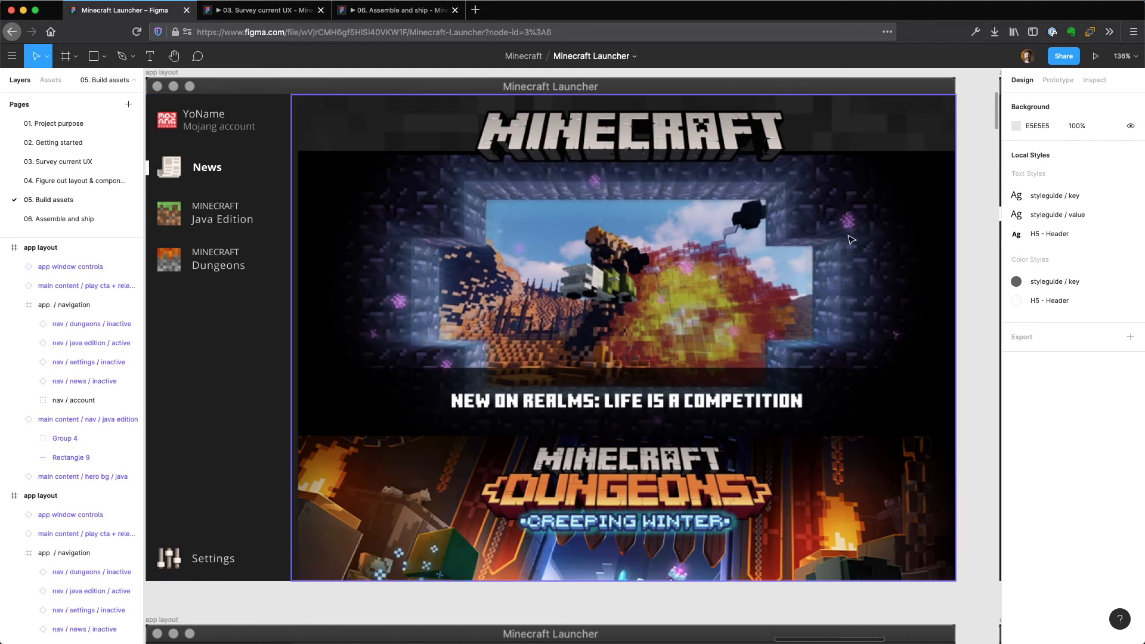
pyautogui.moveTo(935, 230); pyautogui.dragTo(157, 264)
# Delete the java edition main content nav and the play cta + release instances from the new layout copy.
pyautogui.click(477, 170)
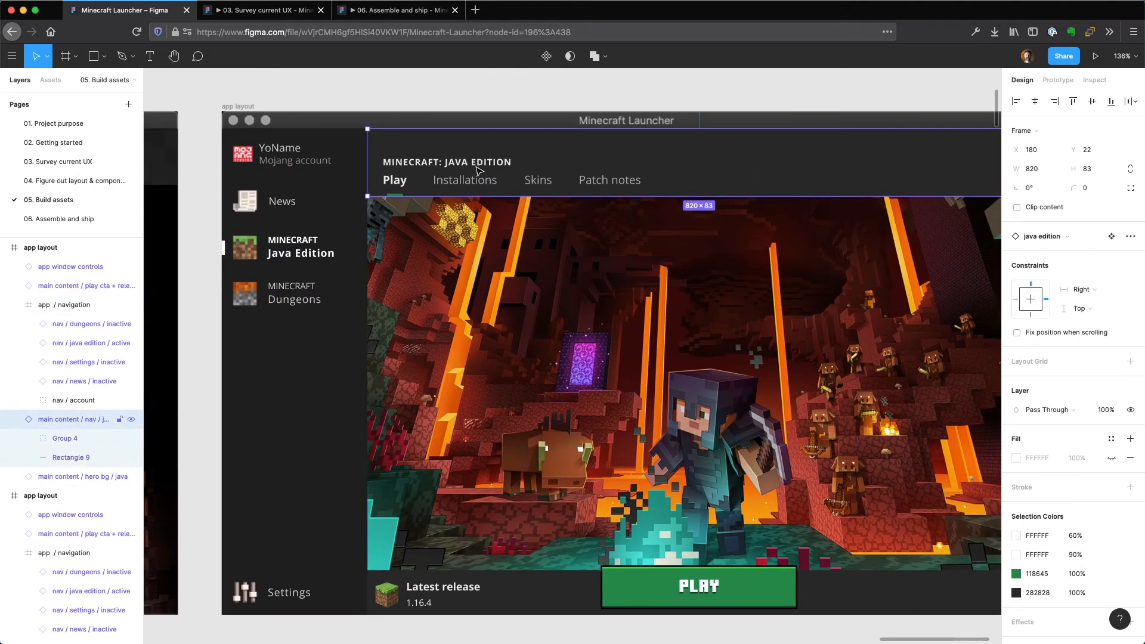
pyautogui.press('Delete')
pyautogui.click(539, 594)
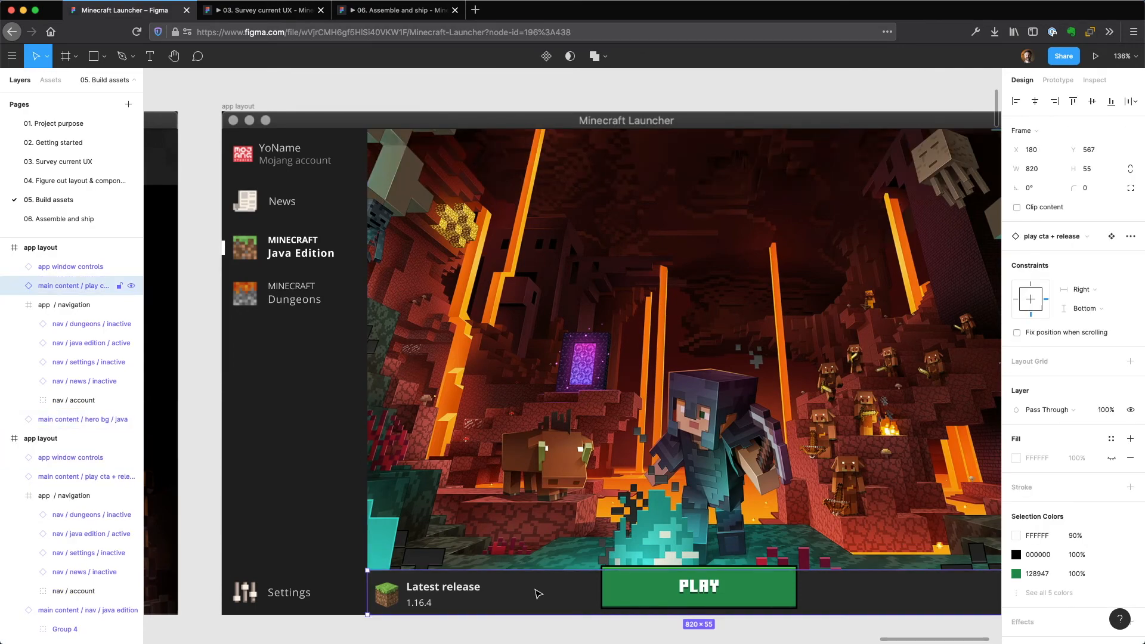
pyautogui.press('Delete')
# Swap the java hero background instance in the new layout copy for the news variant.
pyautogui.click(571, 435)
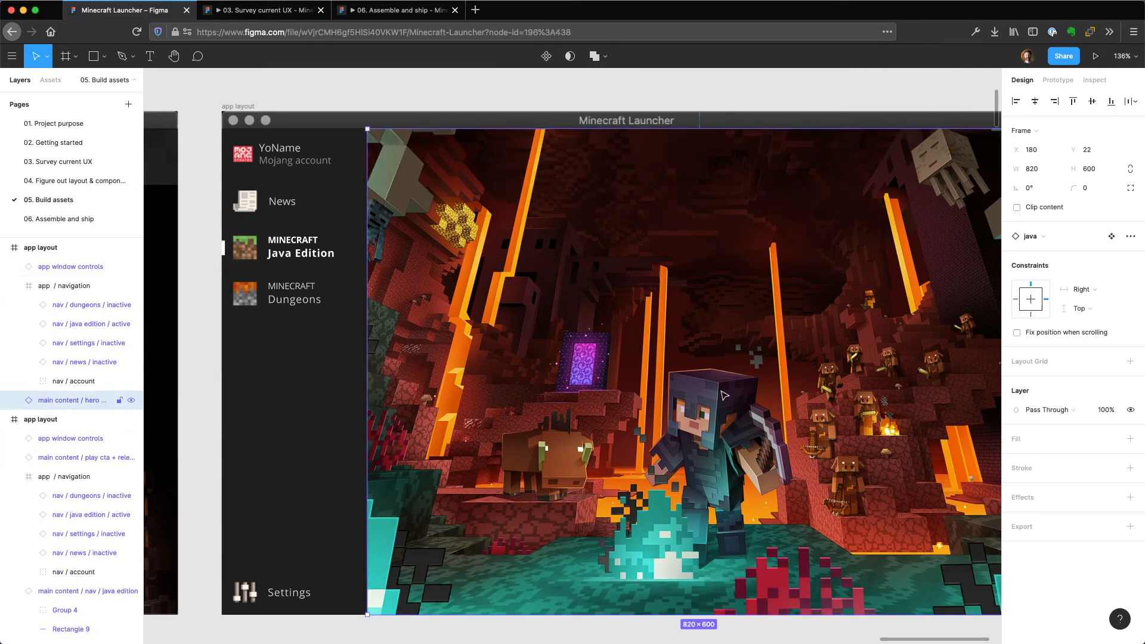
pyautogui.click(1059, 240)
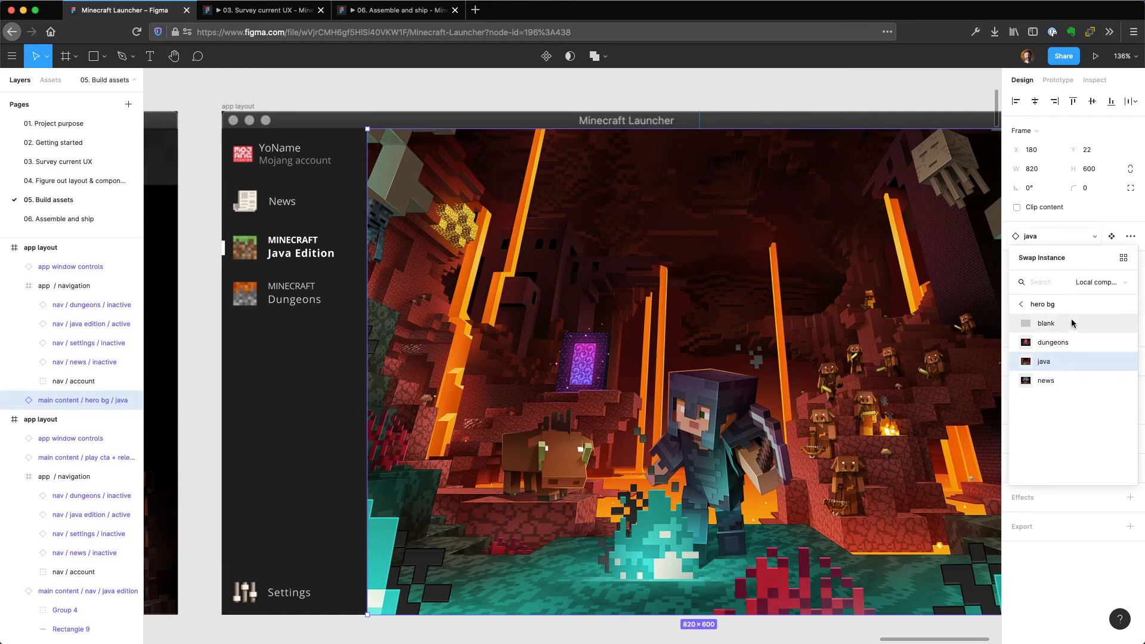
pyautogui.click(1065, 380)
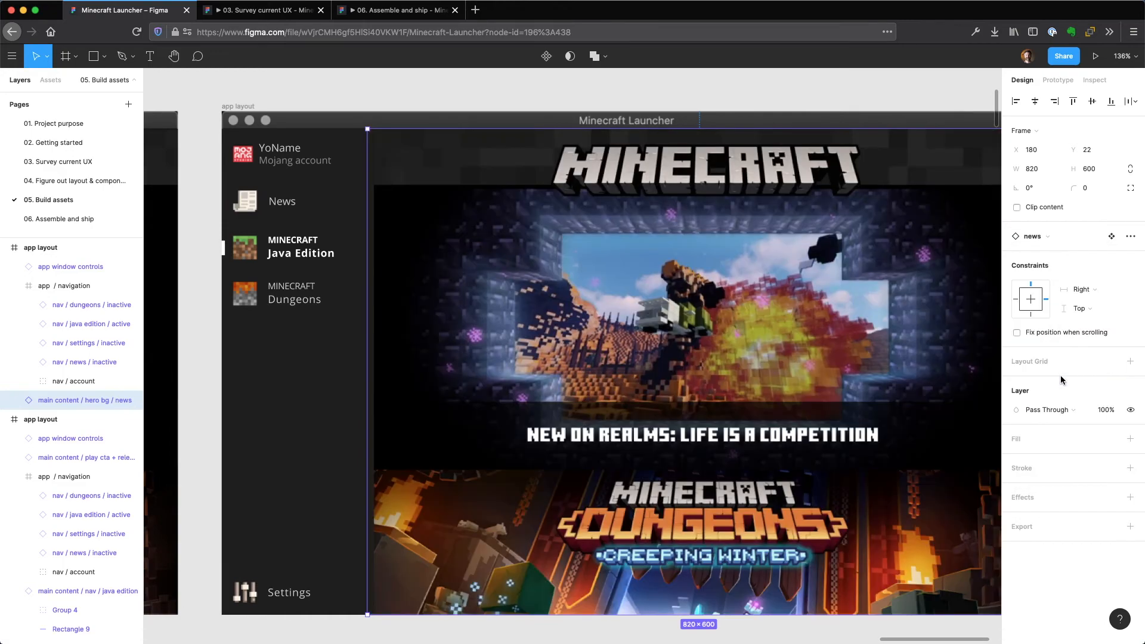
# Swap the new layout copy's Java Edition navigation item for its inactive variant and the News item for its active variant.
pyautogui.doubleClick(309, 254)
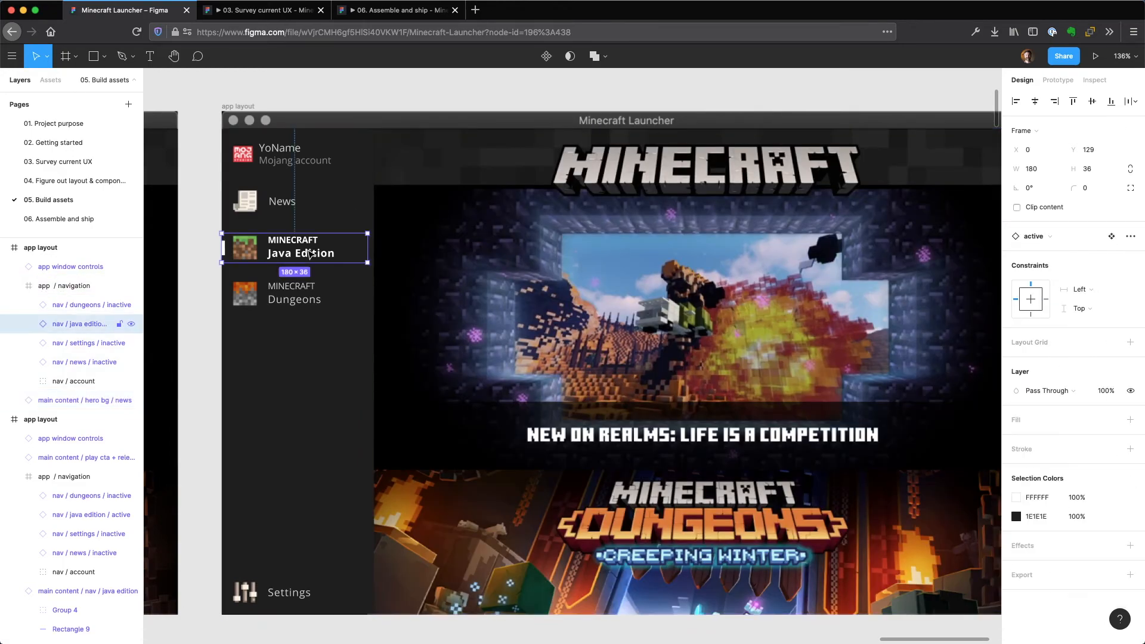
pyautogui.click(1059, 237)
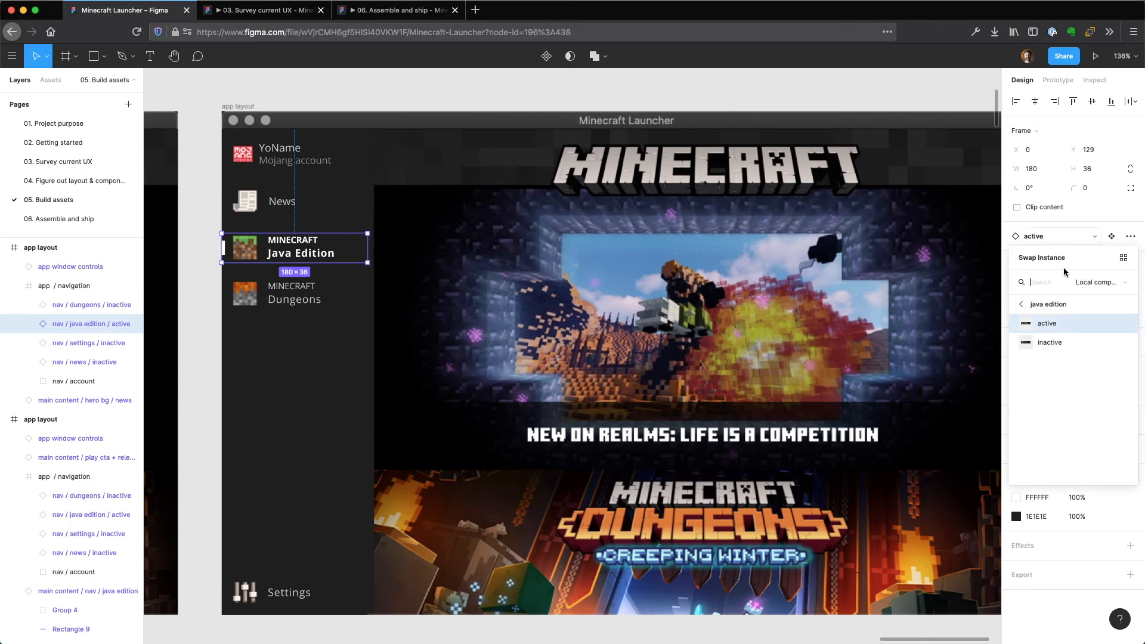
pyautogui.click(1063, 337)
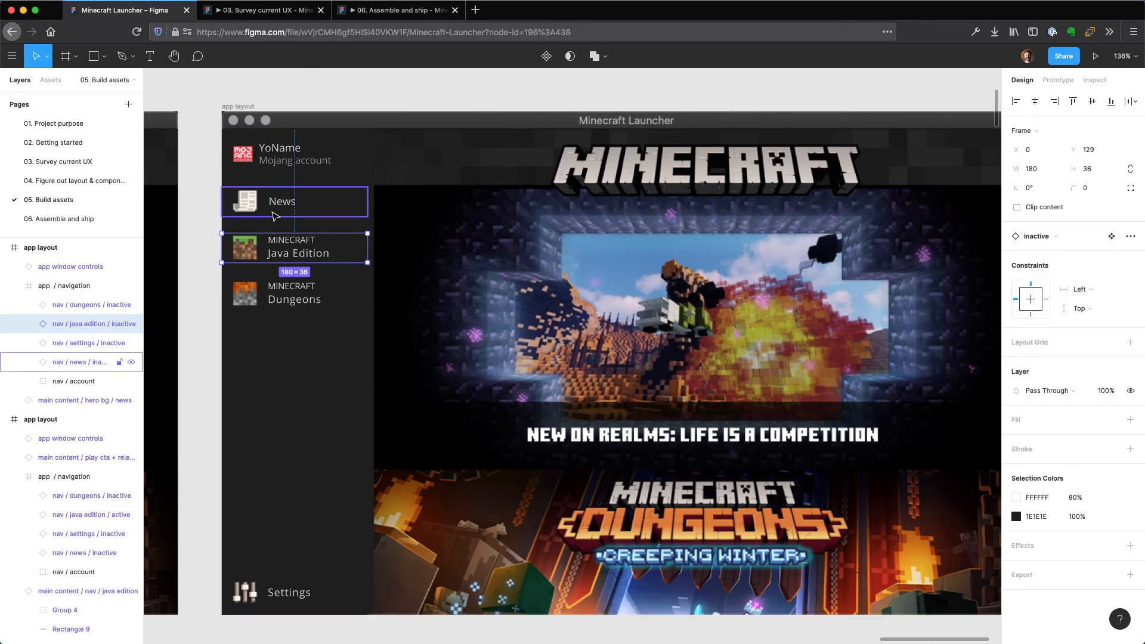
pyautogui.click(274, 209)
pyautogui.click(1045, 238)
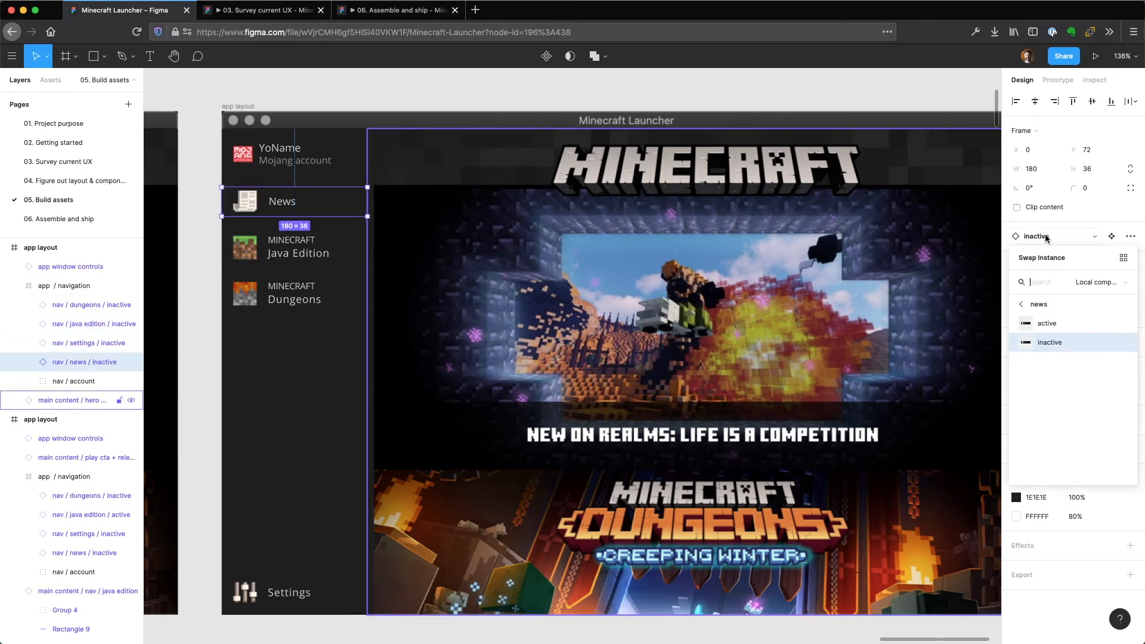
pyautogui.click(1059, 322)
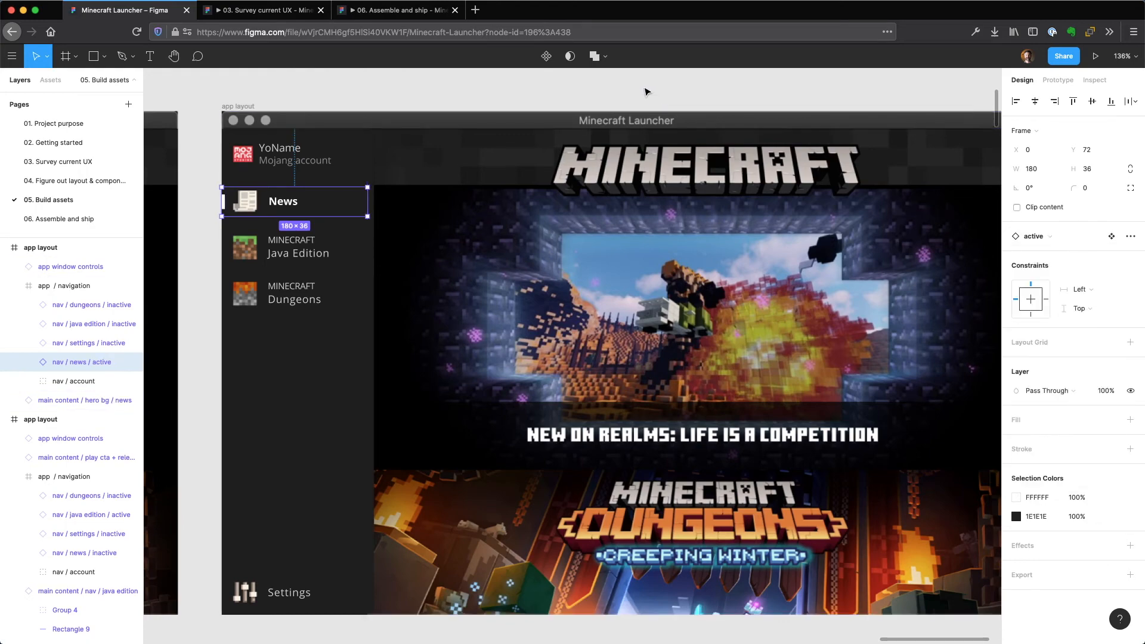
pyautogui.click(645, 87)
# Select the four assembled app layout frames in the column beside the Hi-fi screens.
pyautogui.hotkey('shift', '1')
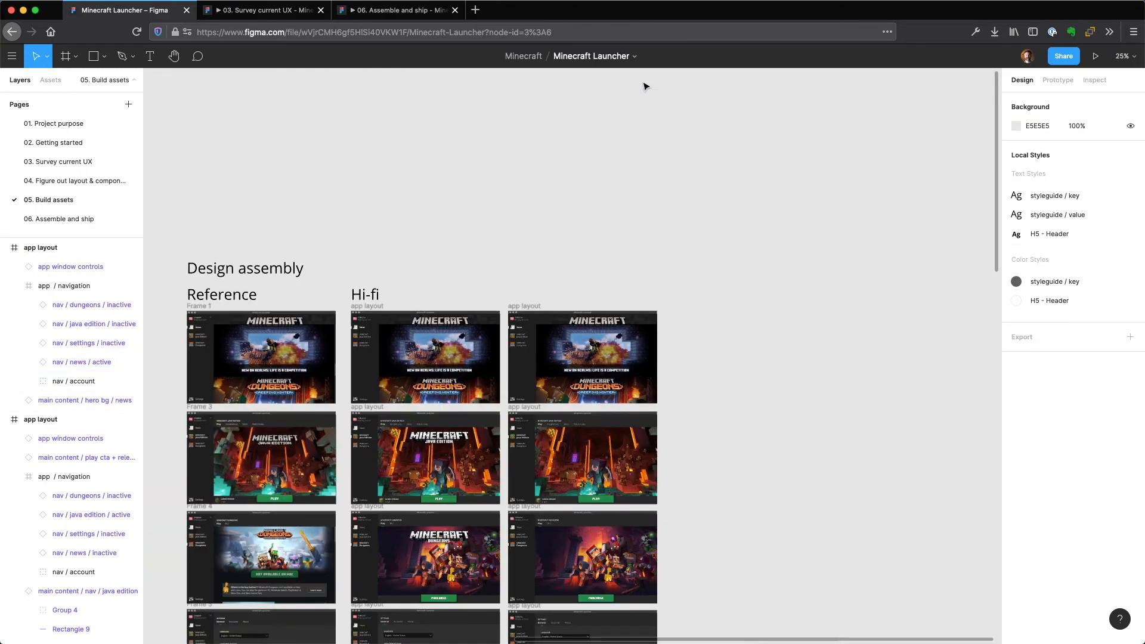
pyautogui.moveTo(813, 211); pyautogui.dragTo(811, 208)
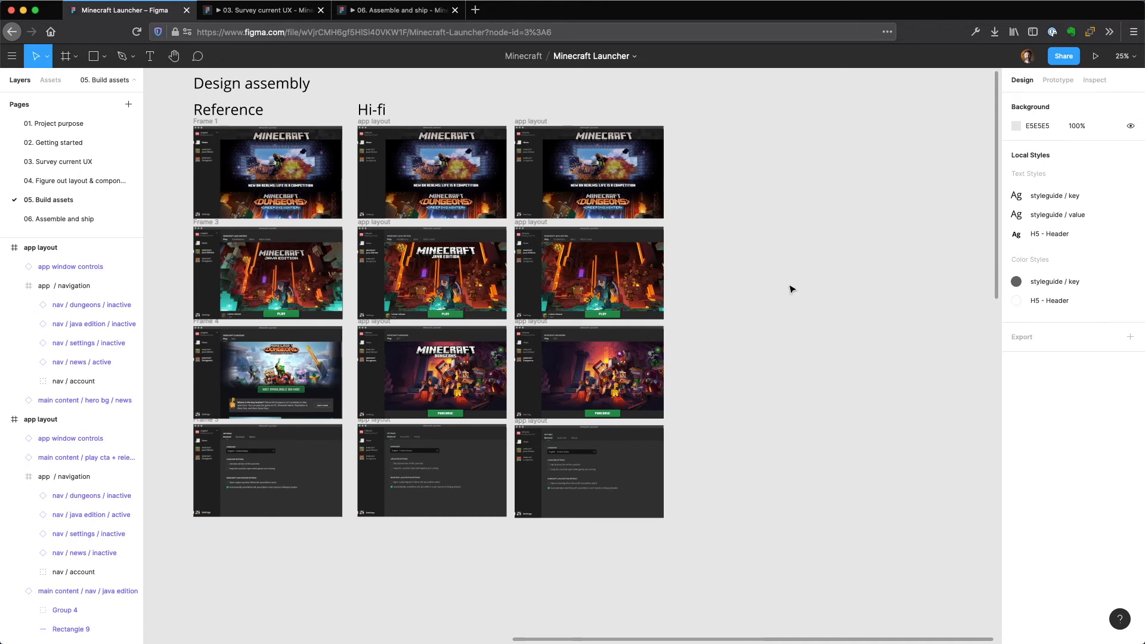
pyautogui.moveTo(771, 240)
pyautogui.mouseDown()
pyautogui.moveTo(777, 327)
pyautogui.moveTo(756, 254)
pyautogui.mouseUp()
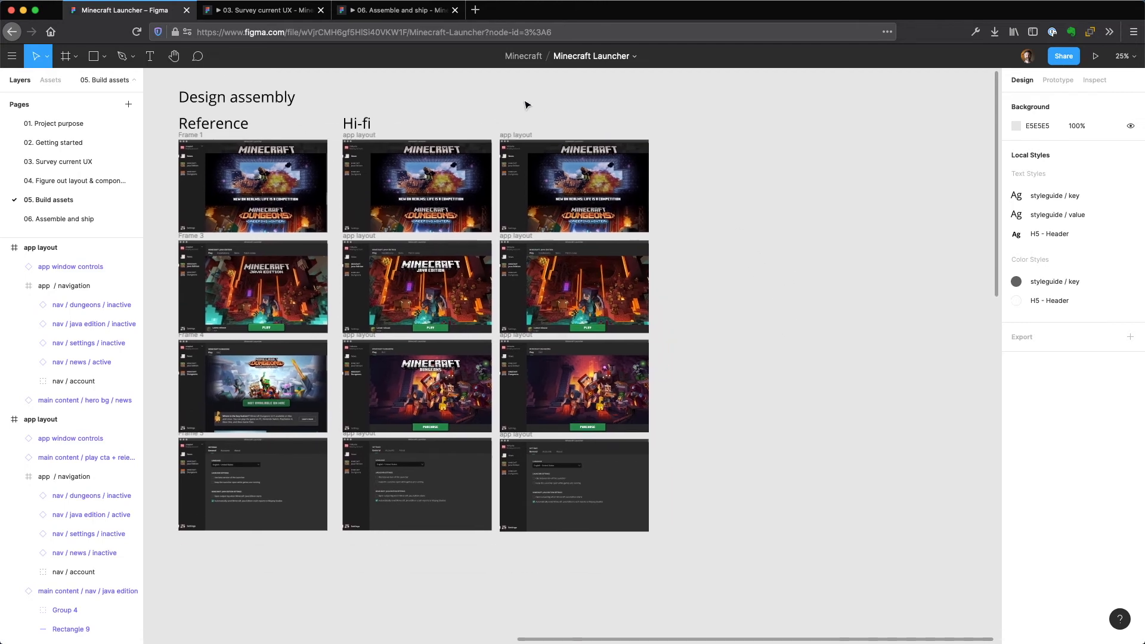
pyautogui.moveTo(502, 118); pyautogui.dragTo(704, 547)
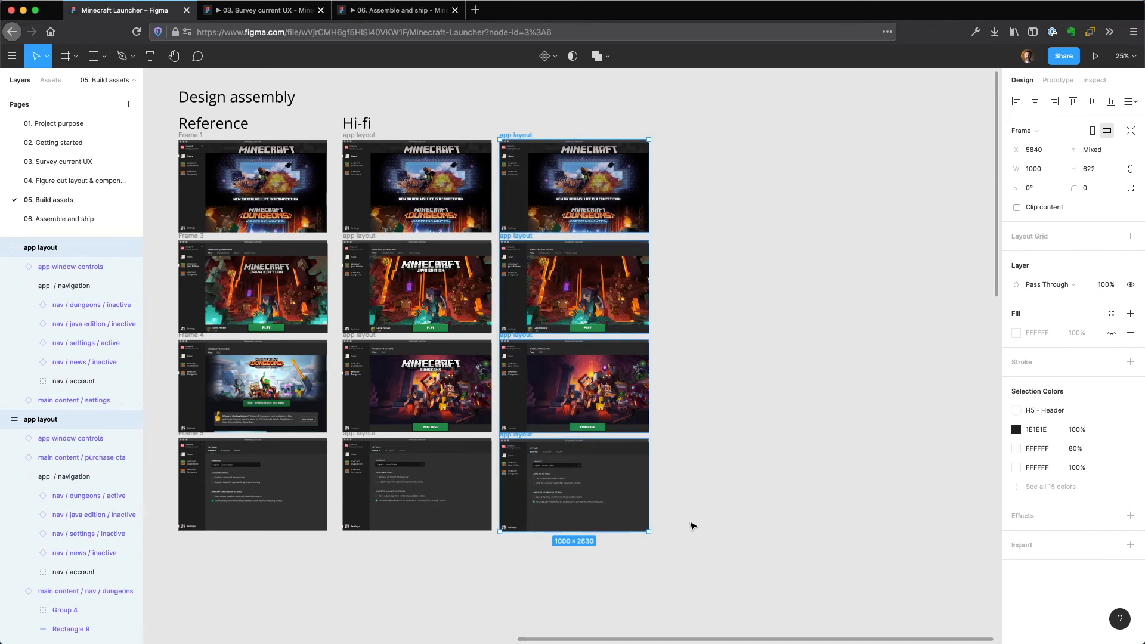
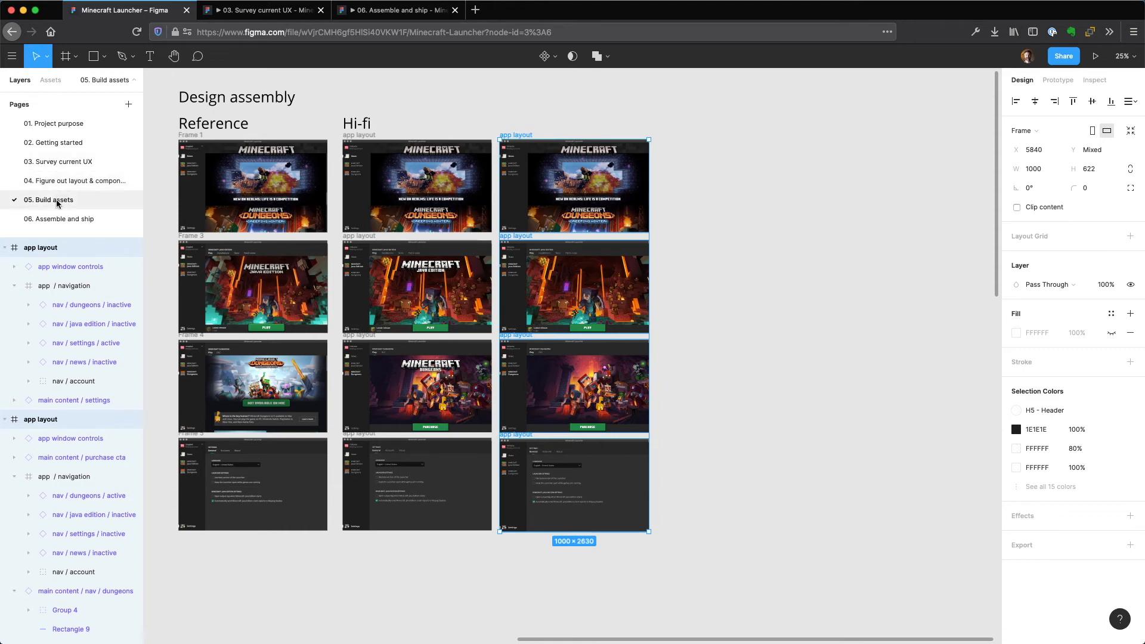
# Review the main content / settings component among the ready-to-use assets on the Build assets page.
pyautogui.click(750, 108)
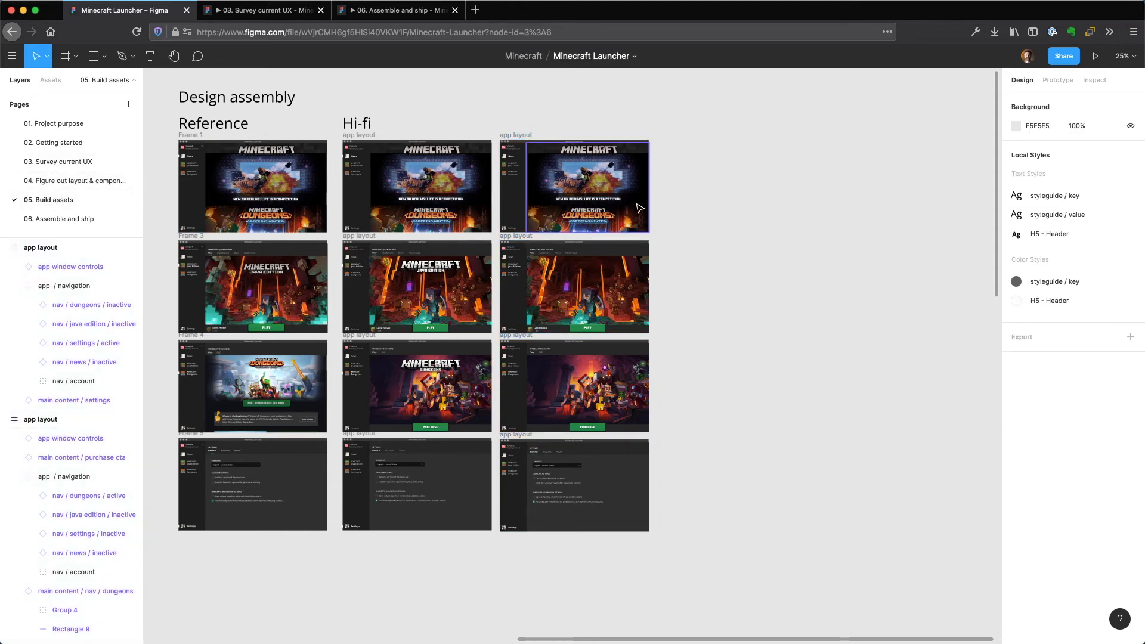
pyautogui.hotkey('shift', '1')
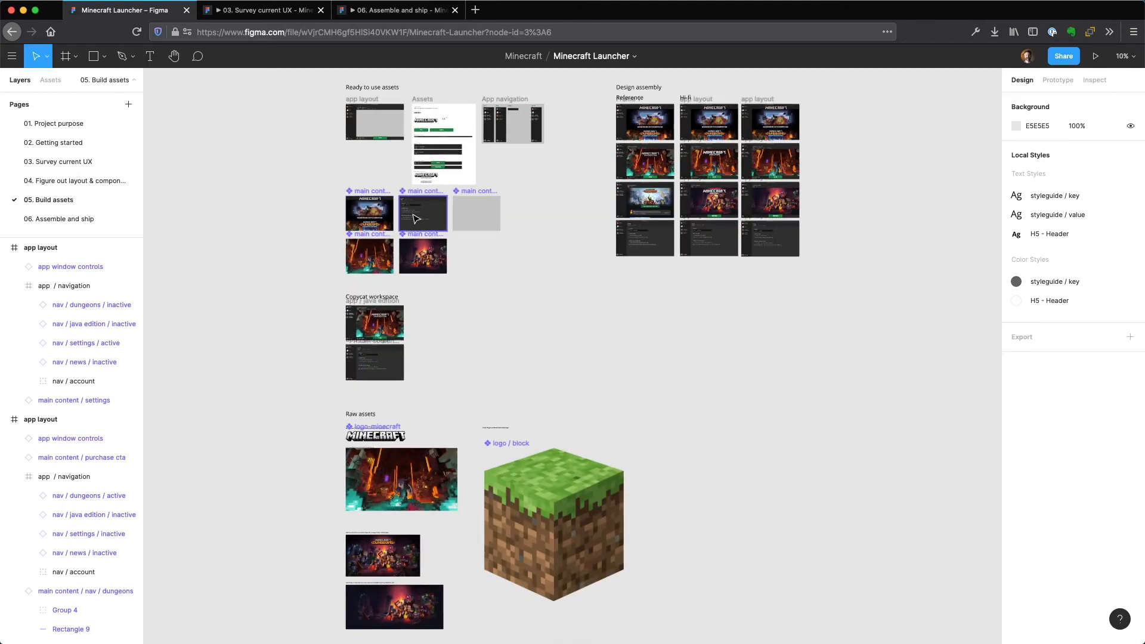
pyautogui.scroll(10, 405, 208)
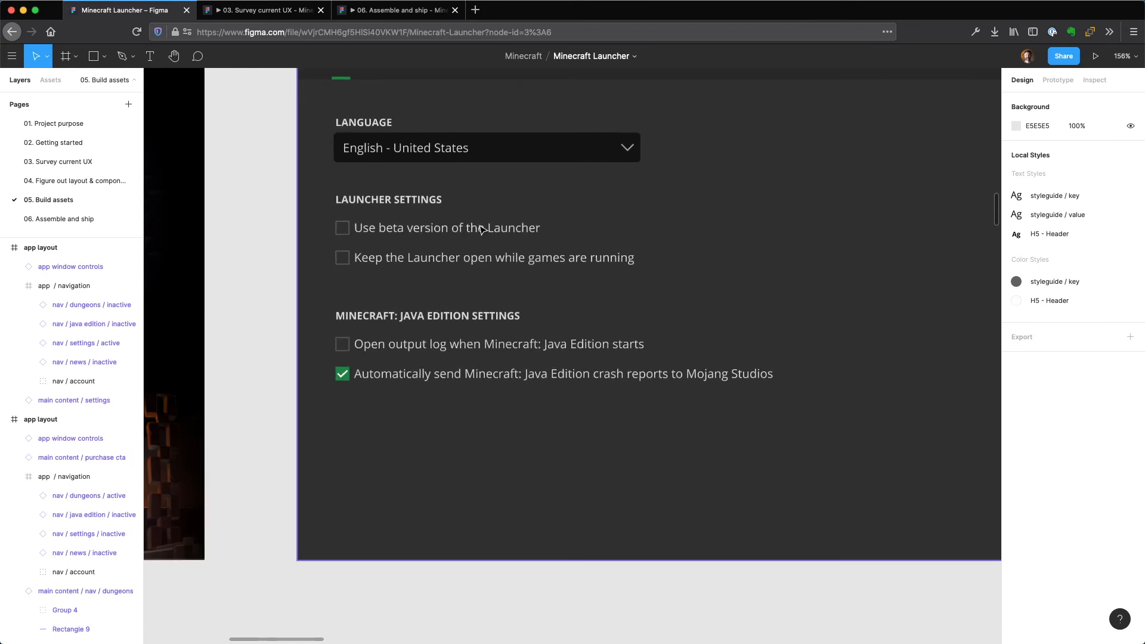
pyautogui.moveTo(678, 194); pyautogui.dragTo(568, 313)
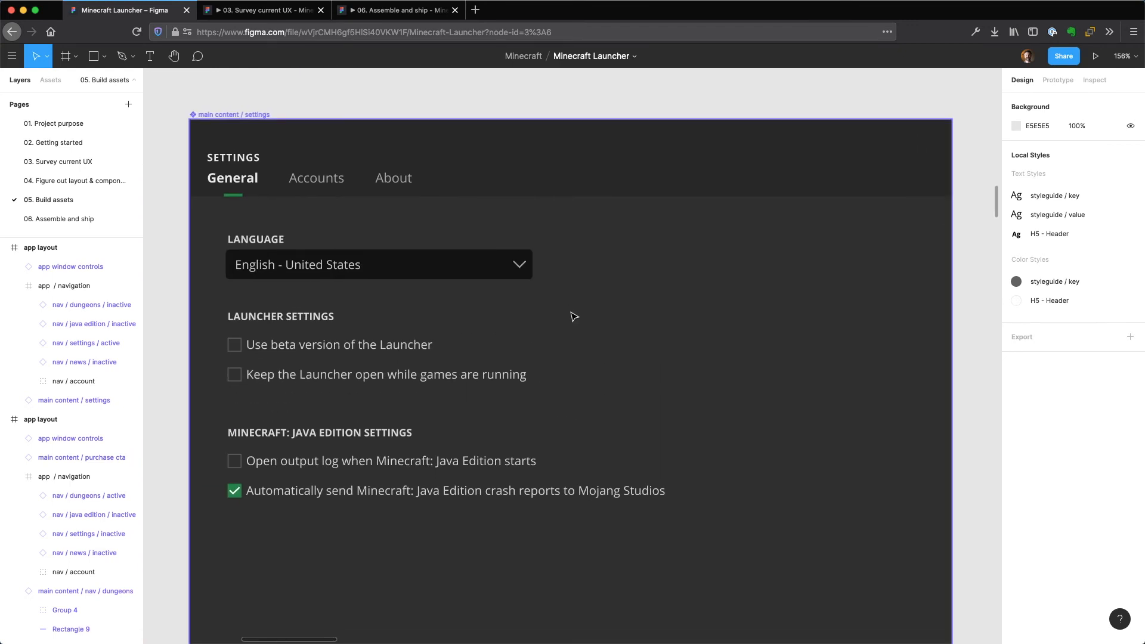
pyautogui.hotkey('shift', '1')
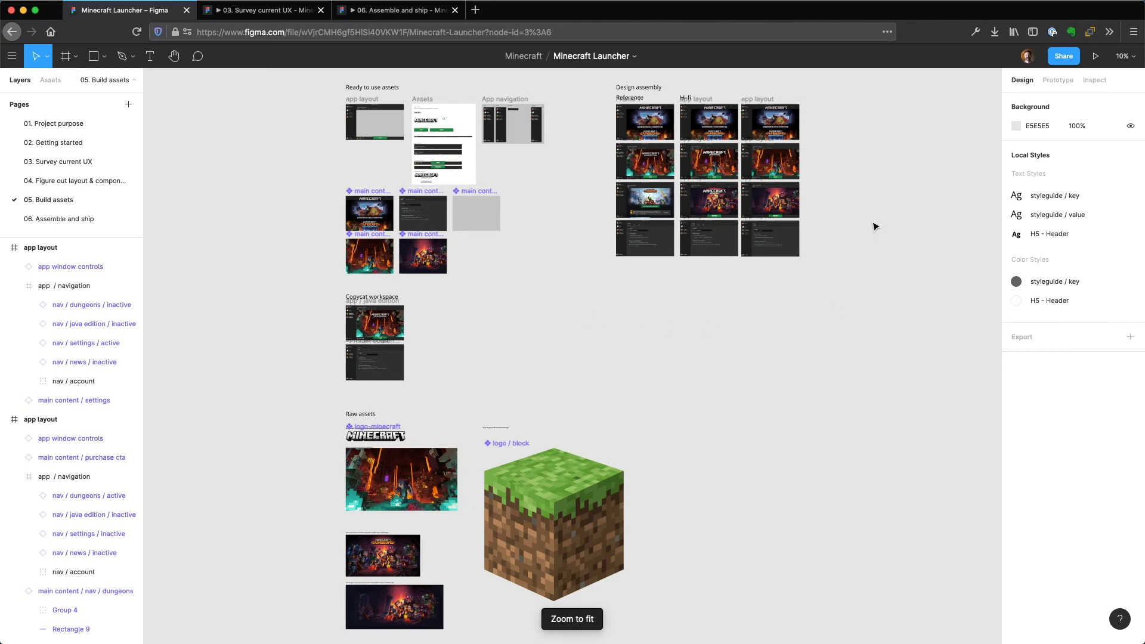
pyautogui.scroll(5, 876, 227)
pyautogui.hscroll(3, 876, 227)
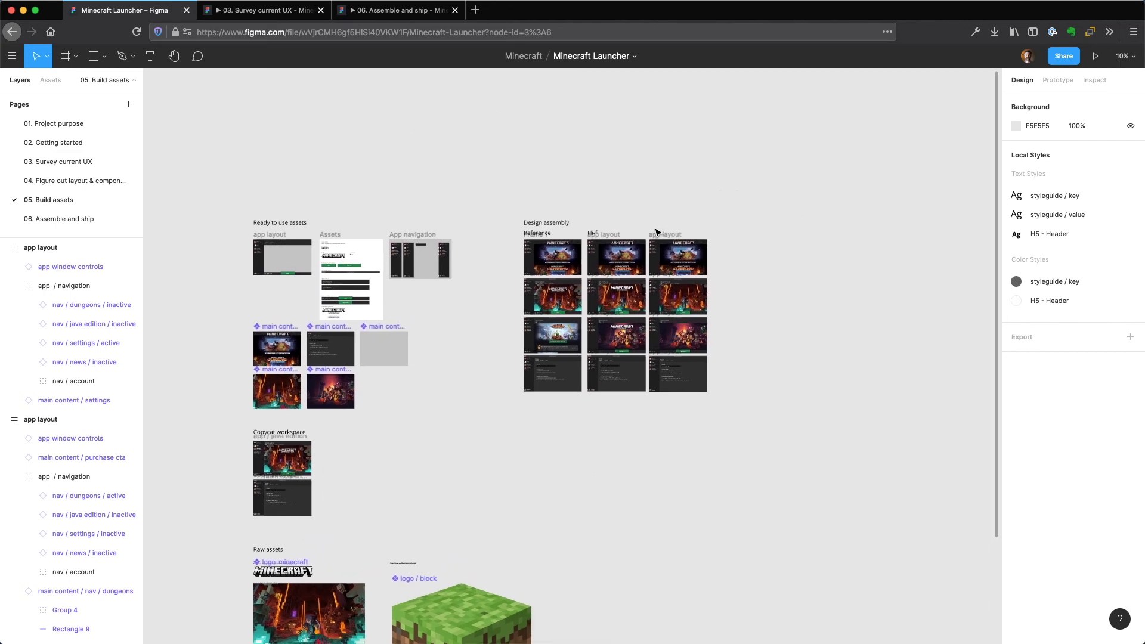
pyautogui.moveTo(658, 223); pyautogui.dragTo(721, 408)
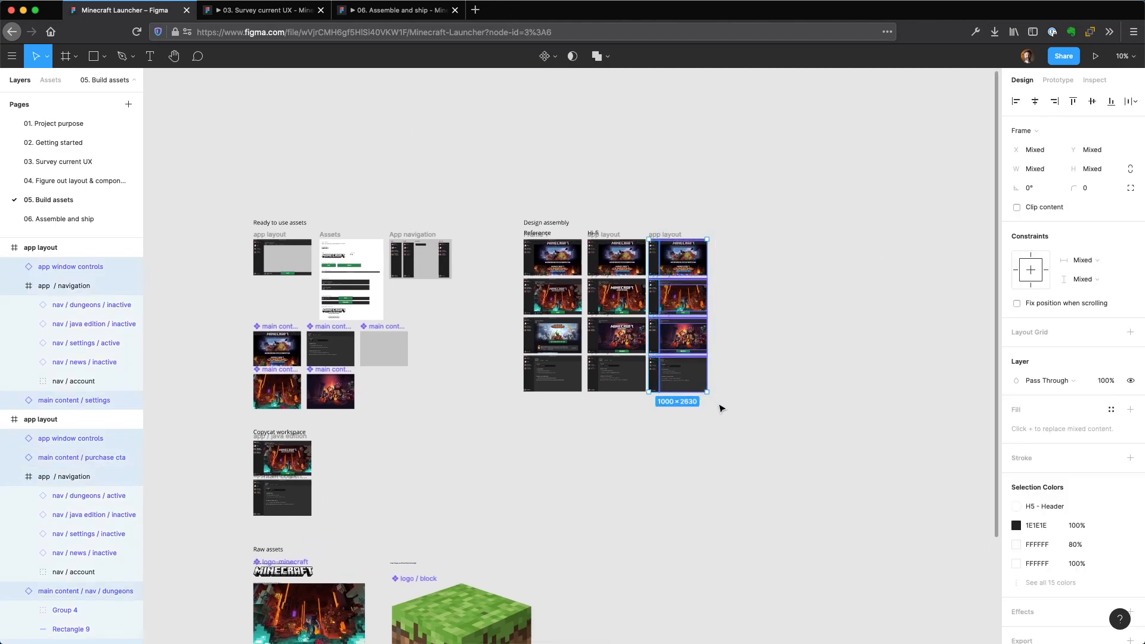
pyautogui.click(796, 334)
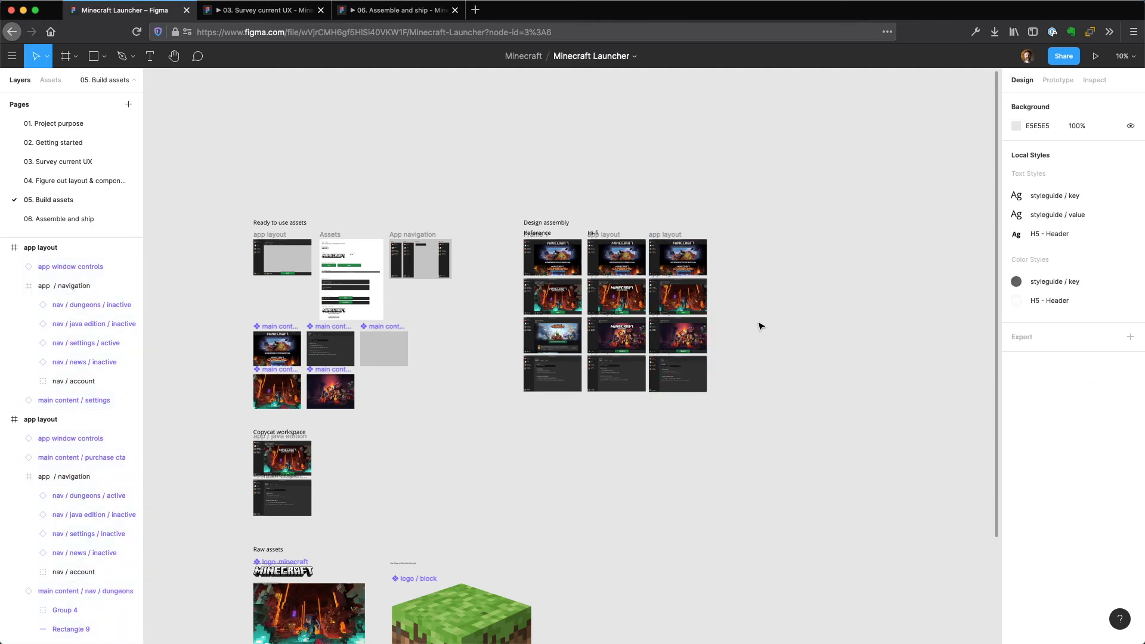
# Collapse all expanded layers on the Build assets page.
pyautogui.press('super+slash')
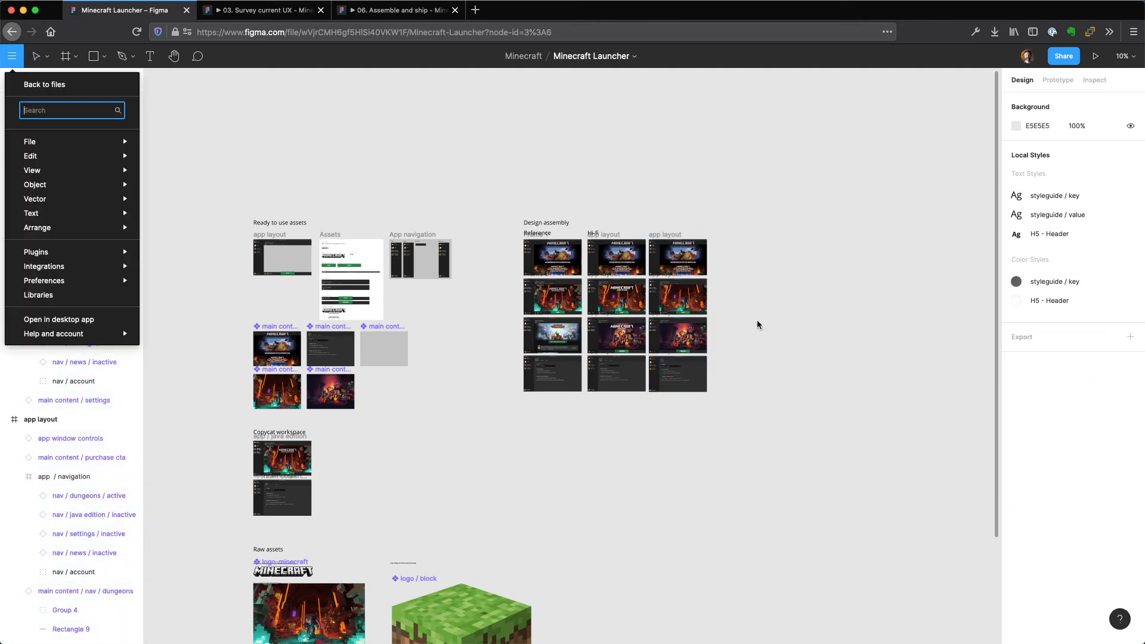
pyautogui.write('coll')
pyautogui.press('Return')
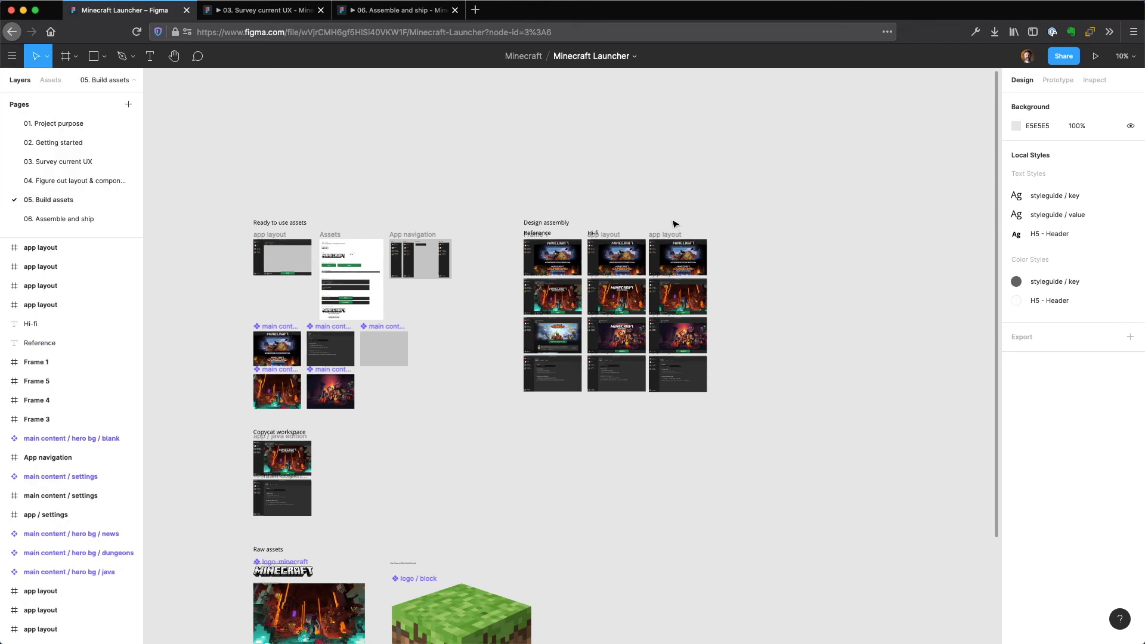
# Copy the four app layout frames beside the Hi-fi column and open the 06. Assemble and ship page.
pyautogui.click(653, 234)
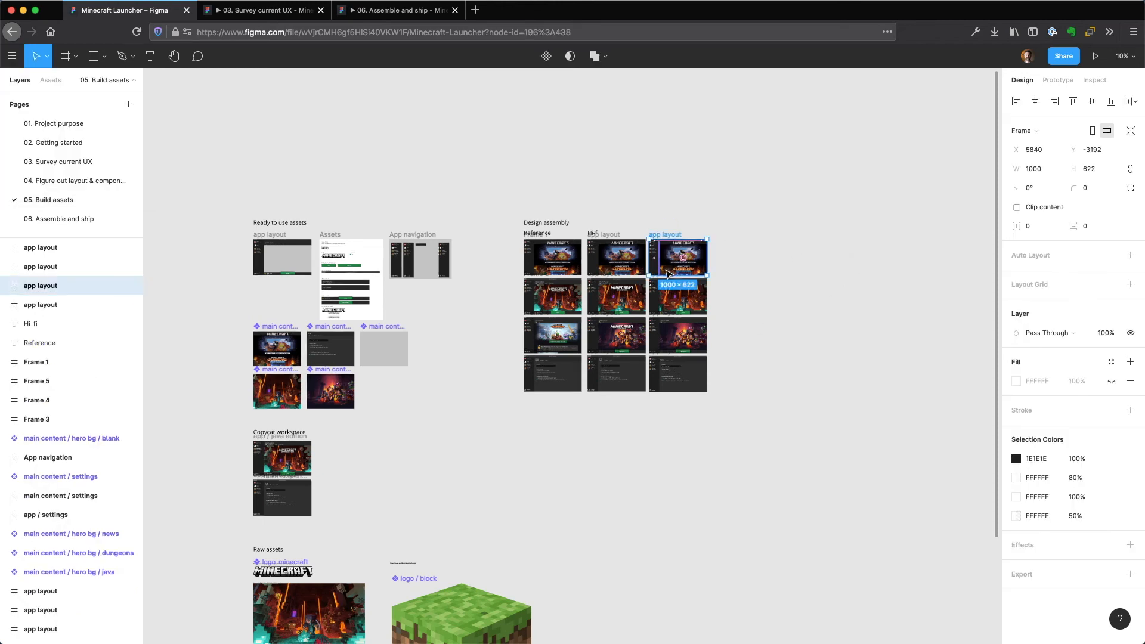
pyautogui.moveTo(719, 415); pyautogui.dragTo(652, 233)
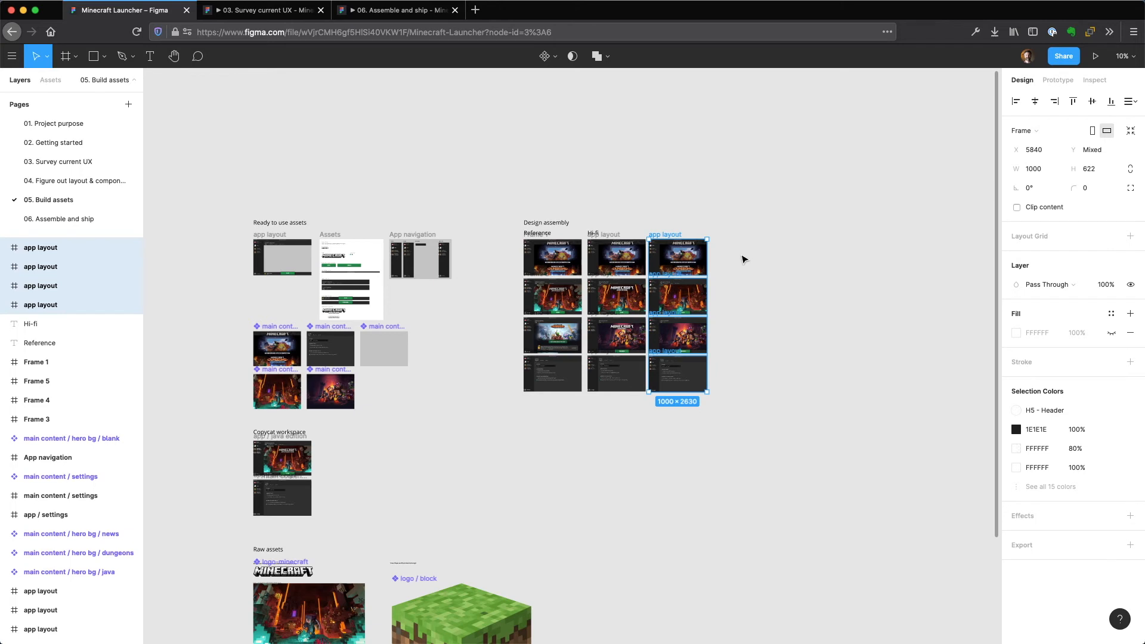
pyautogui.click(69, 221)
pyautogui.scroll(2, 788, 217)
pyautogui.hscroll(2, 788, 218)
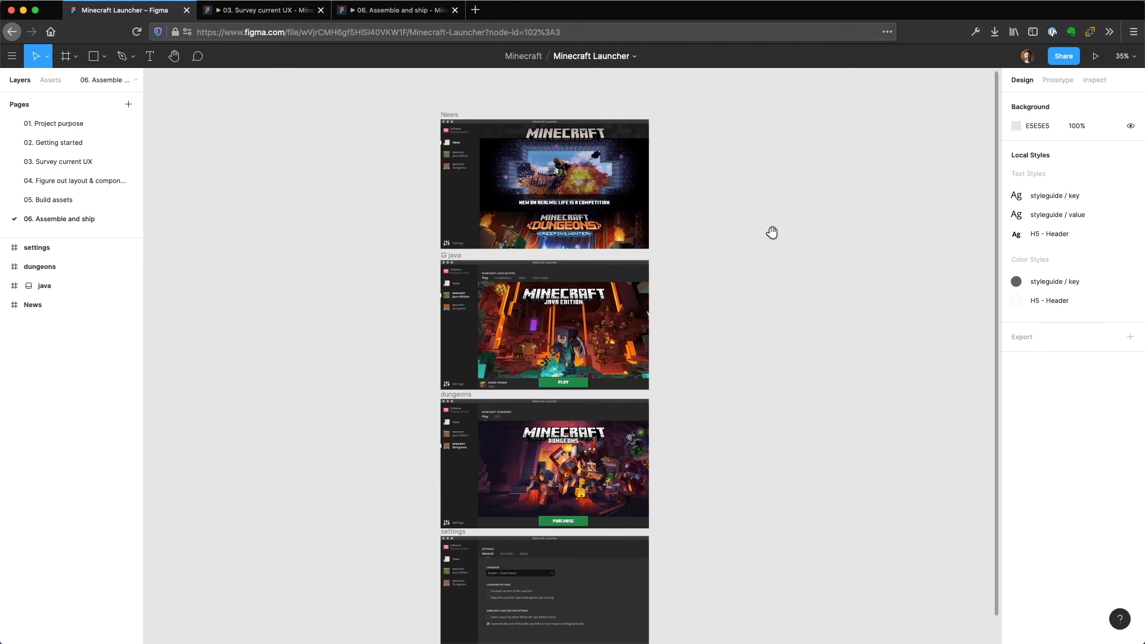
pyautogui.click(427, 147)
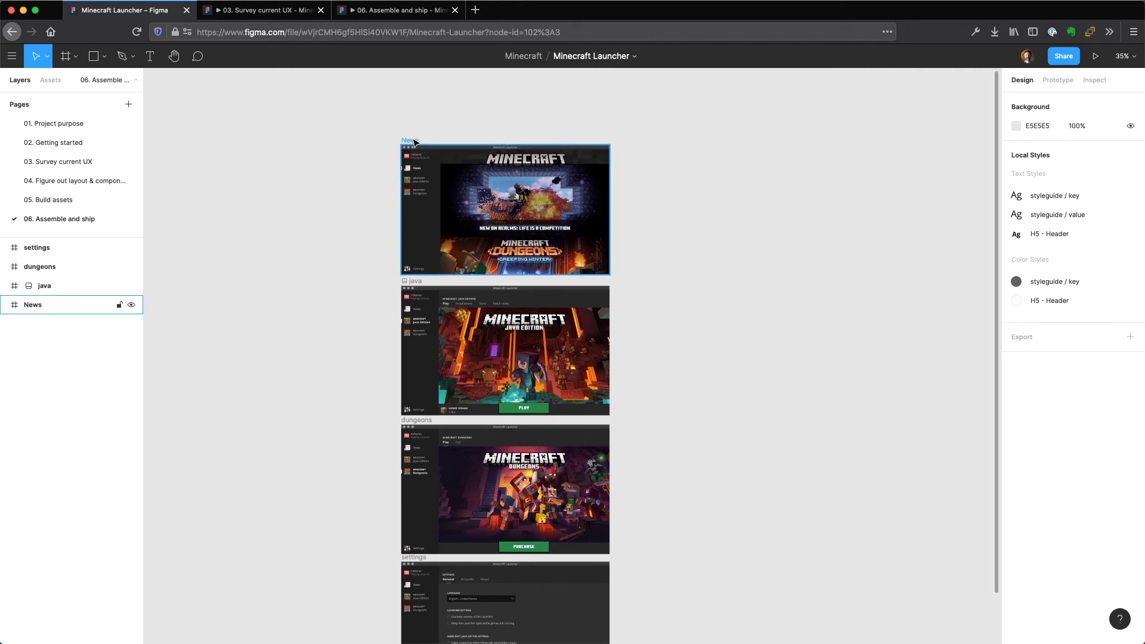
pyautogui.click(1059, 82)
pyautogui.click(1023, 80)
pyautogui.click(788, 214)
# Paste the four app layout frames on the Assemble and ship page and move them well clear of the finished screens, to X 4710.
pyautogui.scroll(-2, 720, 208)
pyautogui.hscroll(2, 720, 207)
pyautogui.moveTo(721, 207); pyautogui.dragTo(676, 264)
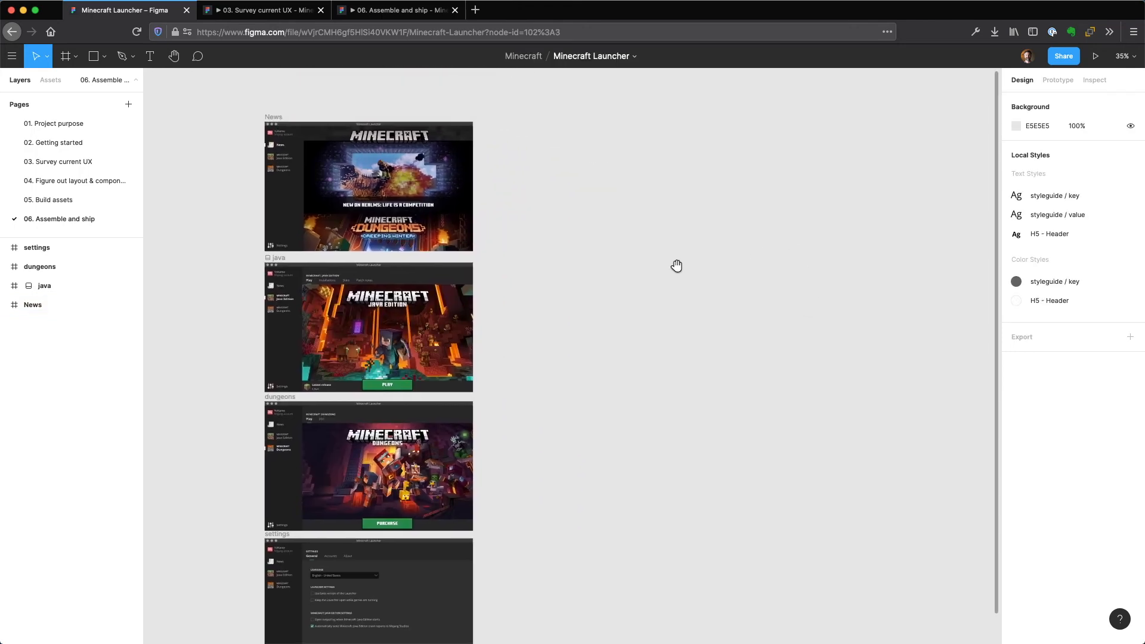
pyautogui.rightClick(606, 154)
pyautogui.click(570, 146)
pyautogui.hotkey('ctrl', 'v')
pyautogui.moveTo(604, 165); pyautogui.dragTo(809, 209)
pyautogui.hscroll(5, 445, 189)
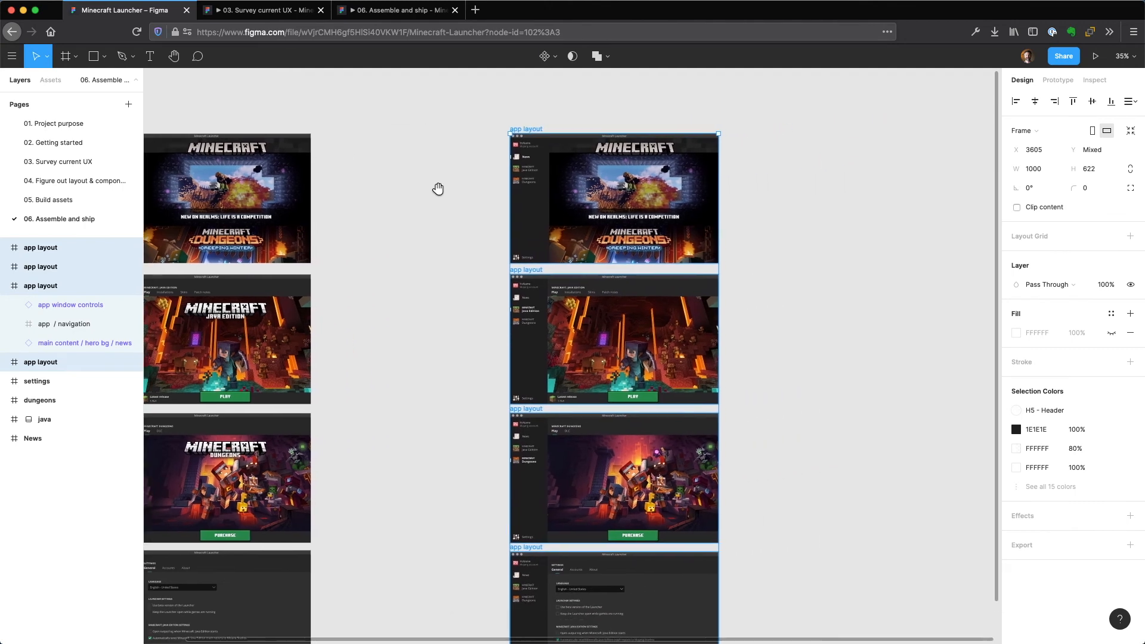
pyautogui.moveTo(551, 192); pyautogui.dragTo(782, 194)
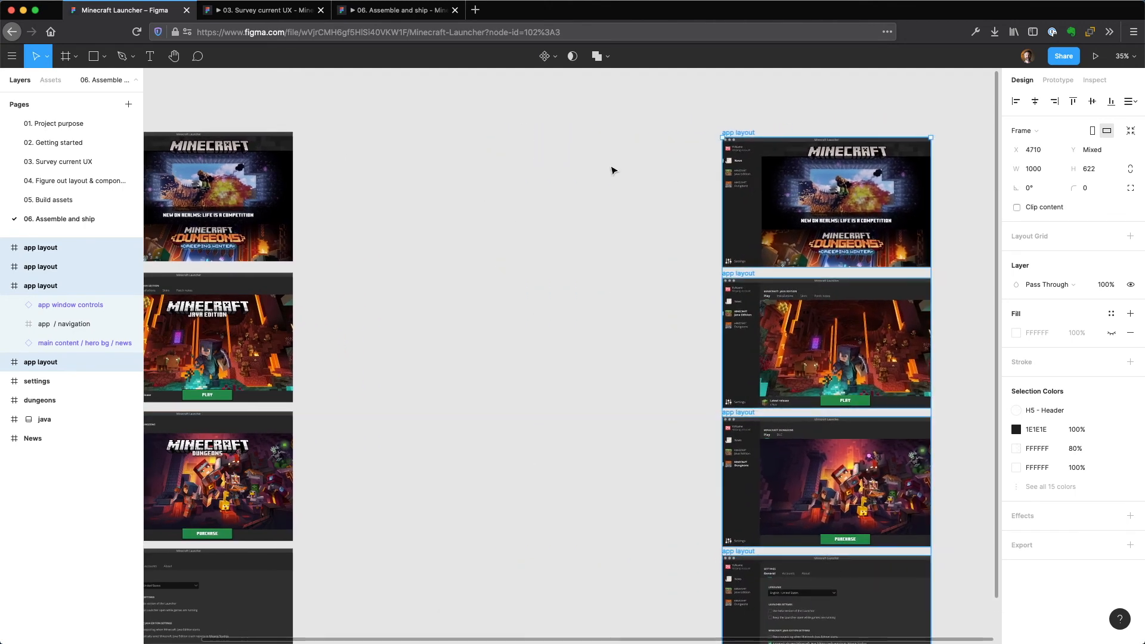
pyautogui.moveTo(606, 163); pyautogui.dragTo(396, 179)
pyautogui.click(508, 93)
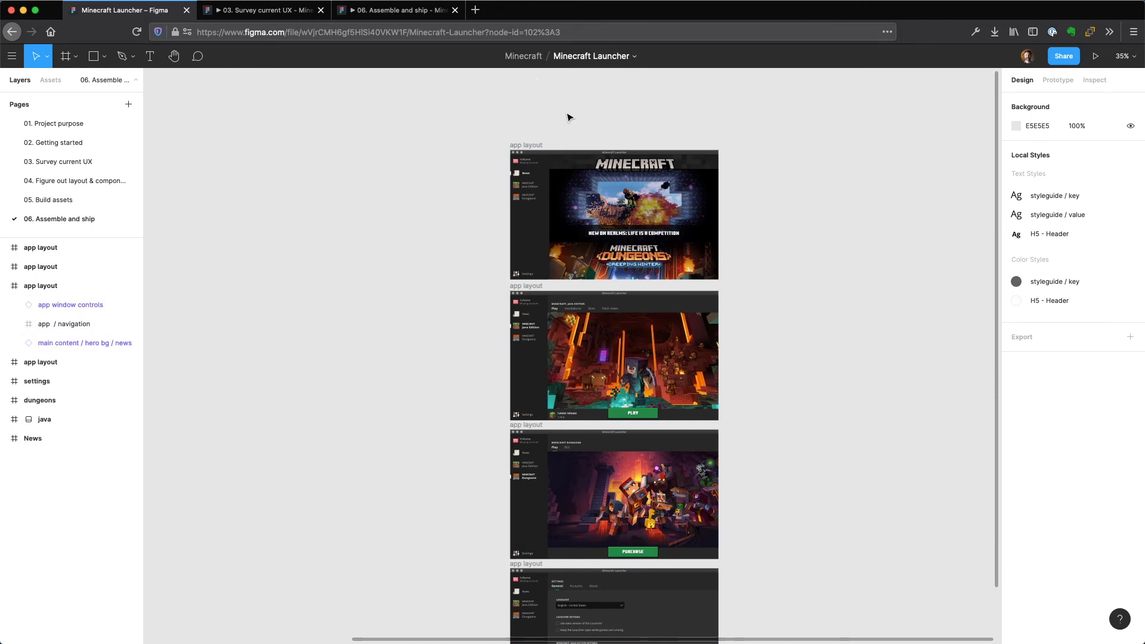
# Switch to prototype mode and select the News navigation item in the uppermost pasted app layout frame.
pyautogui.click(1064, 82)
pyautogui.click(1025, 80)
pyautogui.click(1058, 82)
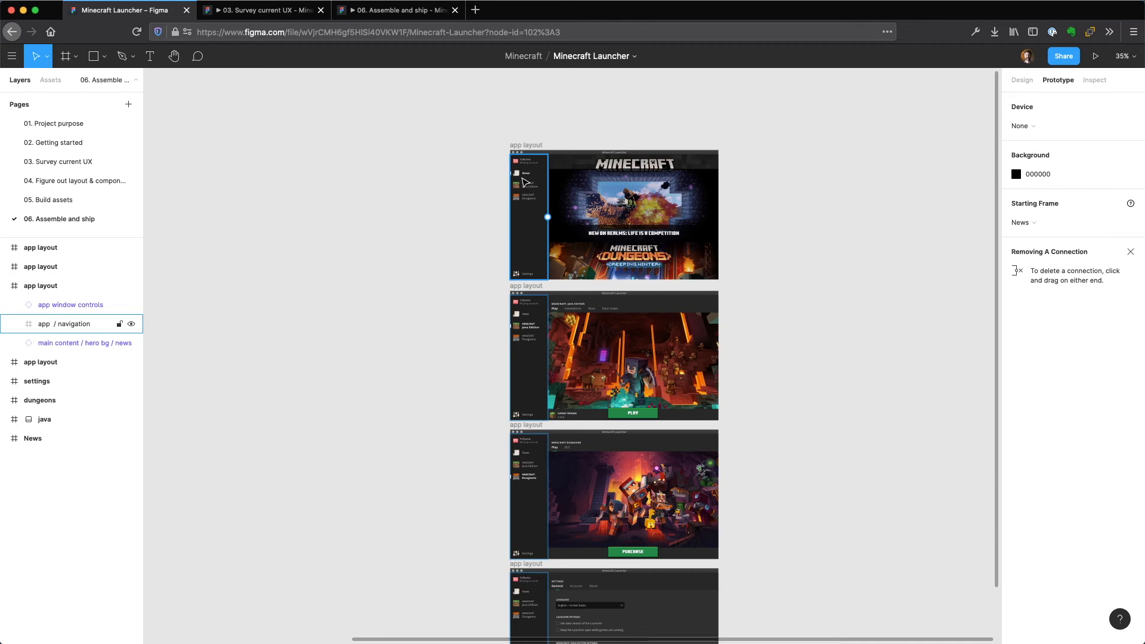
pyautogui.click(501, 182)
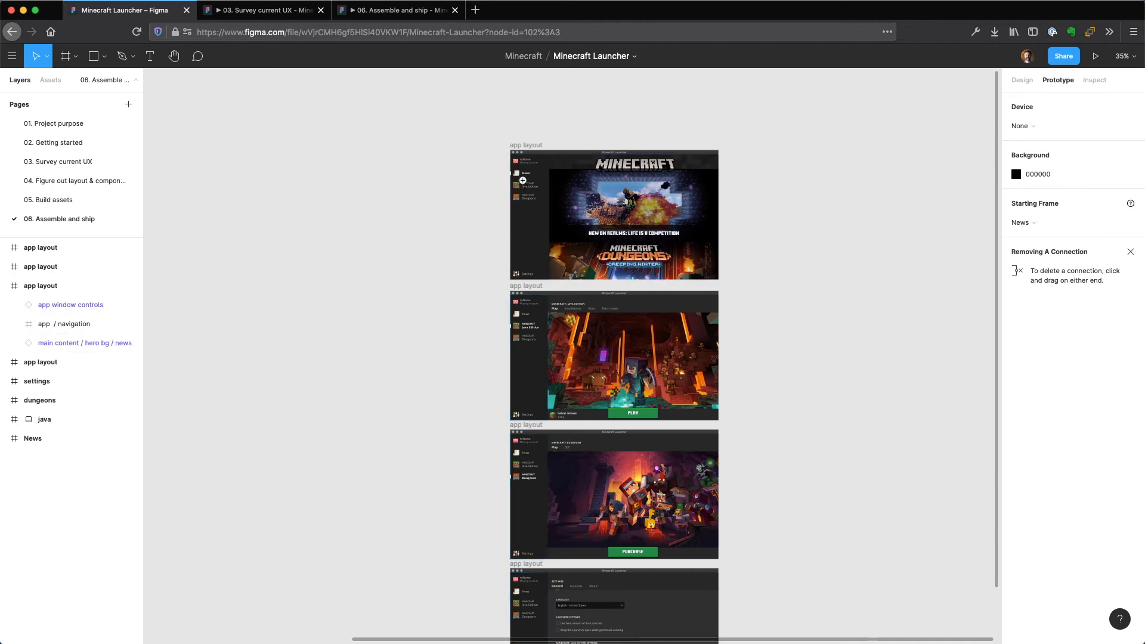
pyautogui.scroll(5, 522, 180)
pyautogui.moveTo(396, 179); pyautogui.dragTo(227, 278)
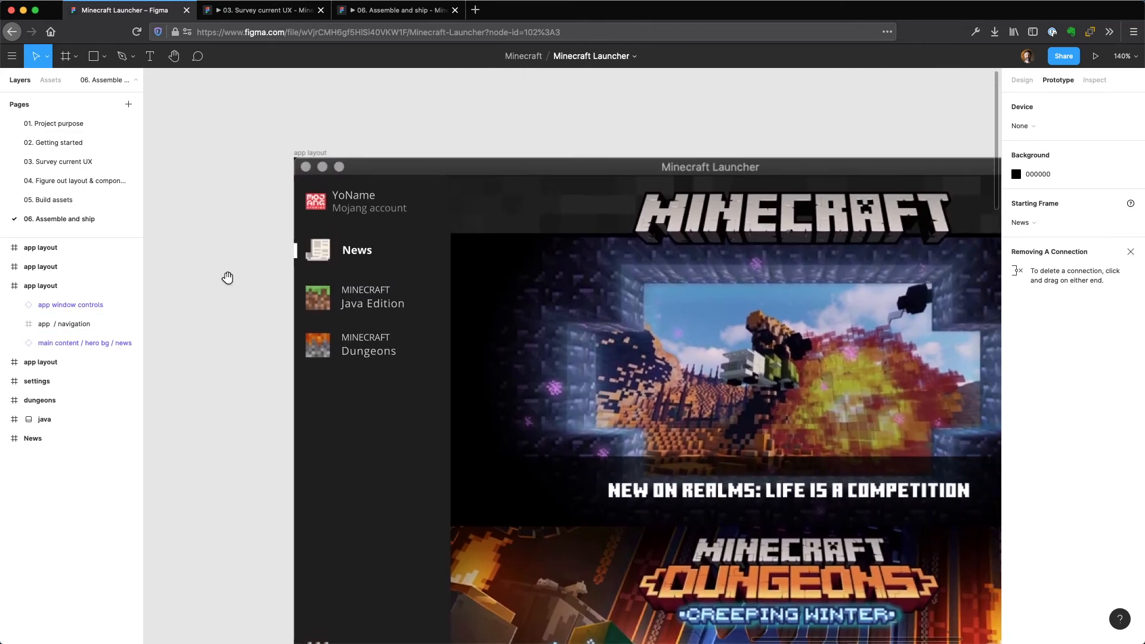
pyautogui.doubleClick(392, 261)
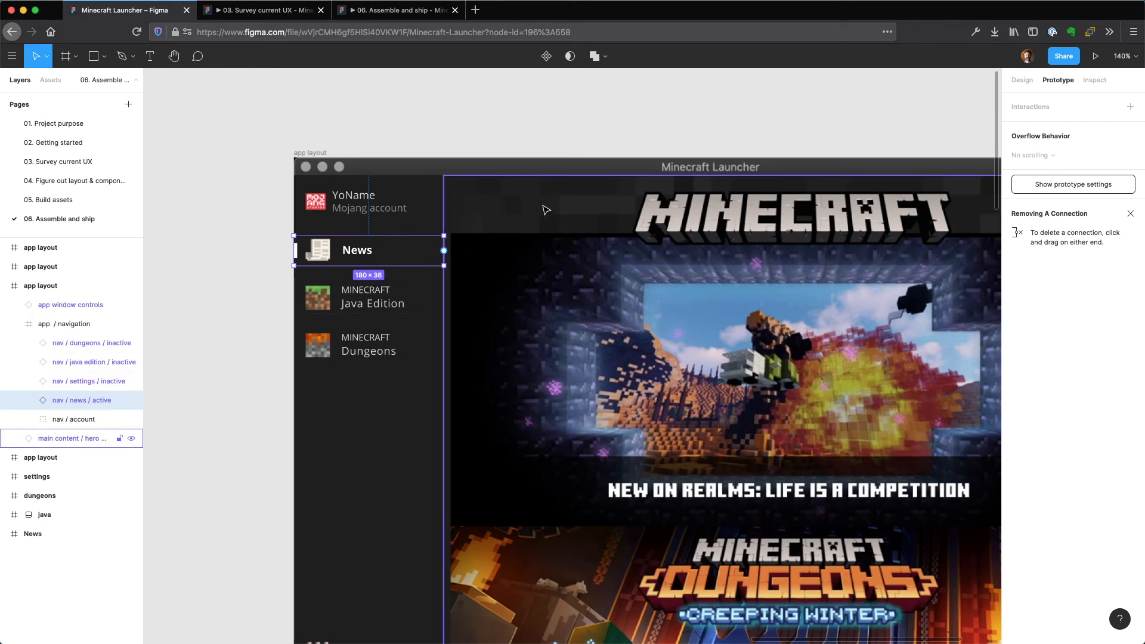
# Connect the news screen's Java Edition navigation item to the Java Edition app layout frame with an on-click, instant navigation.
pyautogui.press('-')
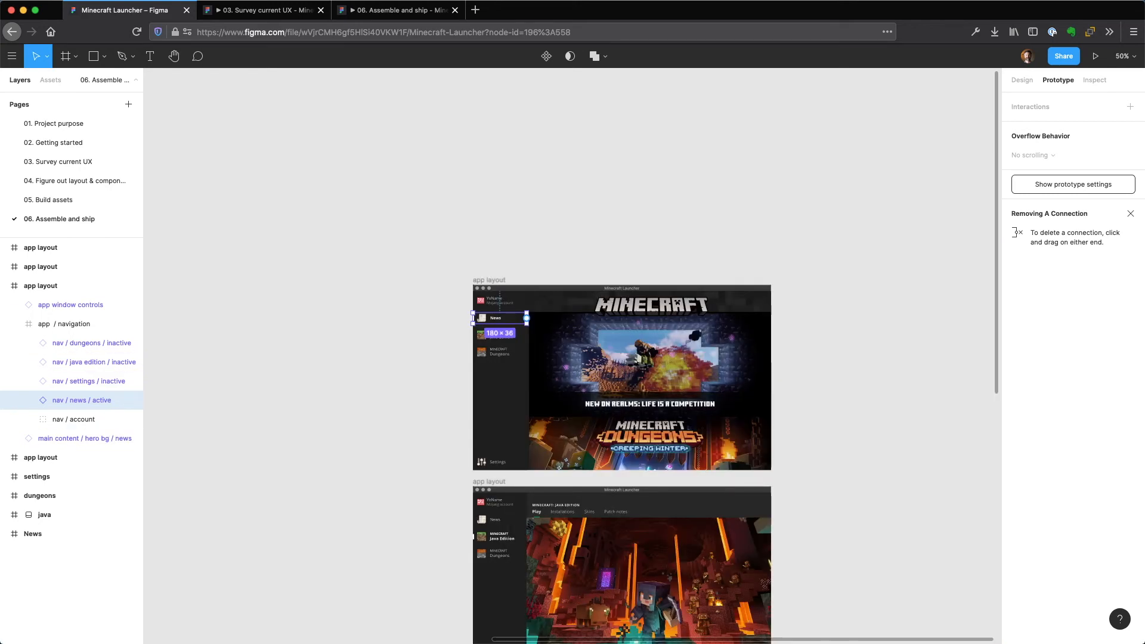
pyautogui.hotkey('shift', '0')
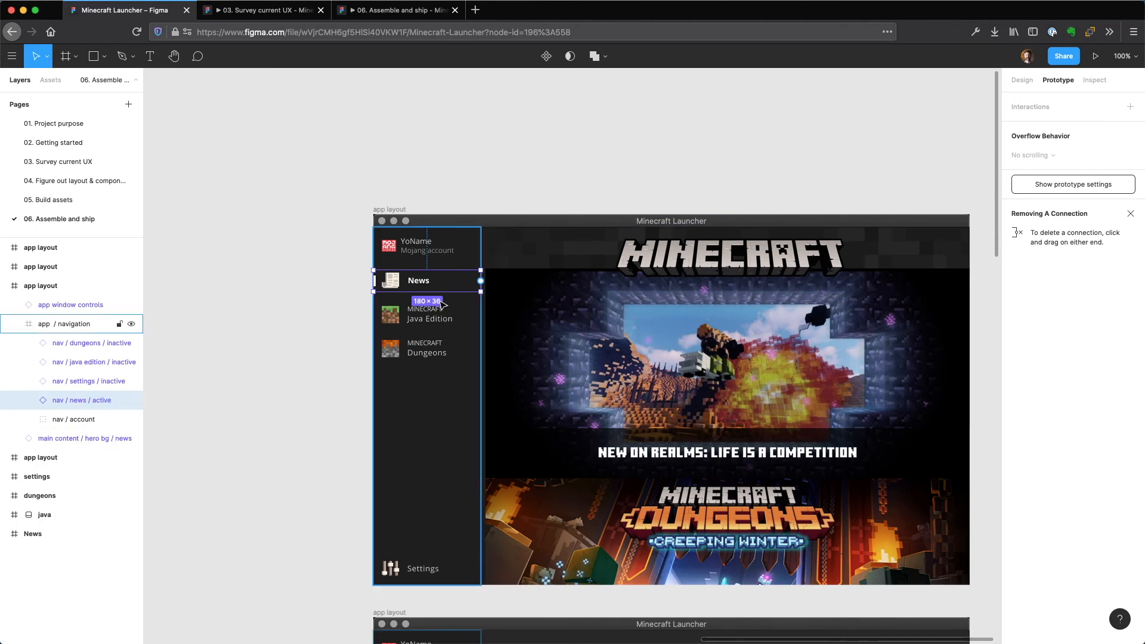
pyautogui.click(421, 316)
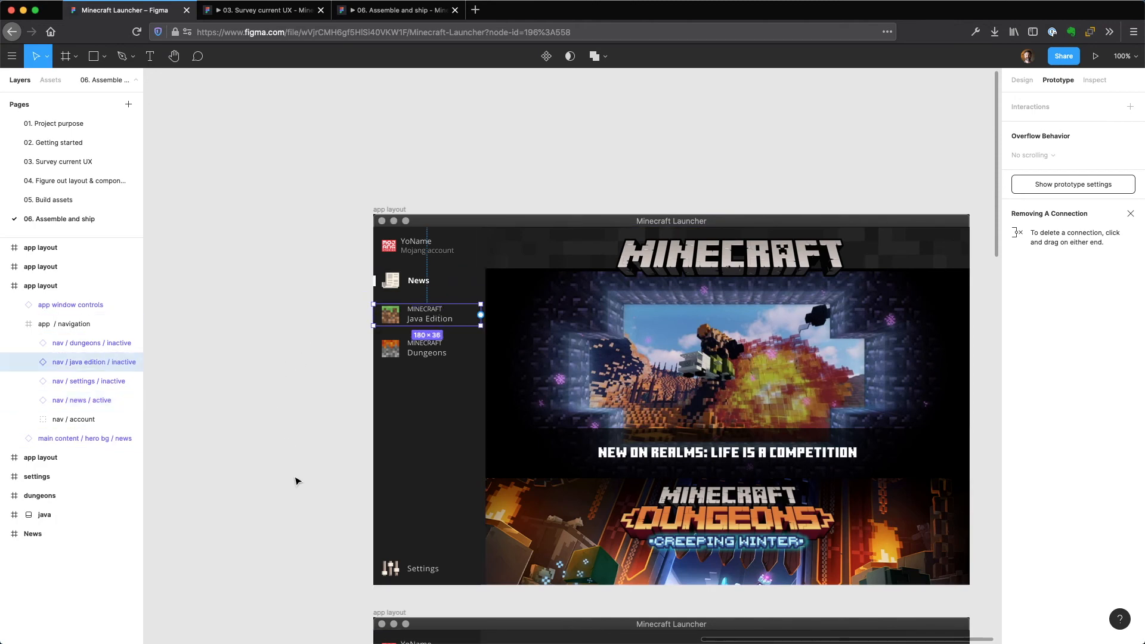
pyautogui.press('space')
pyautogui.moveTo(293, 466); pyautogui.dragTo(198, 296)
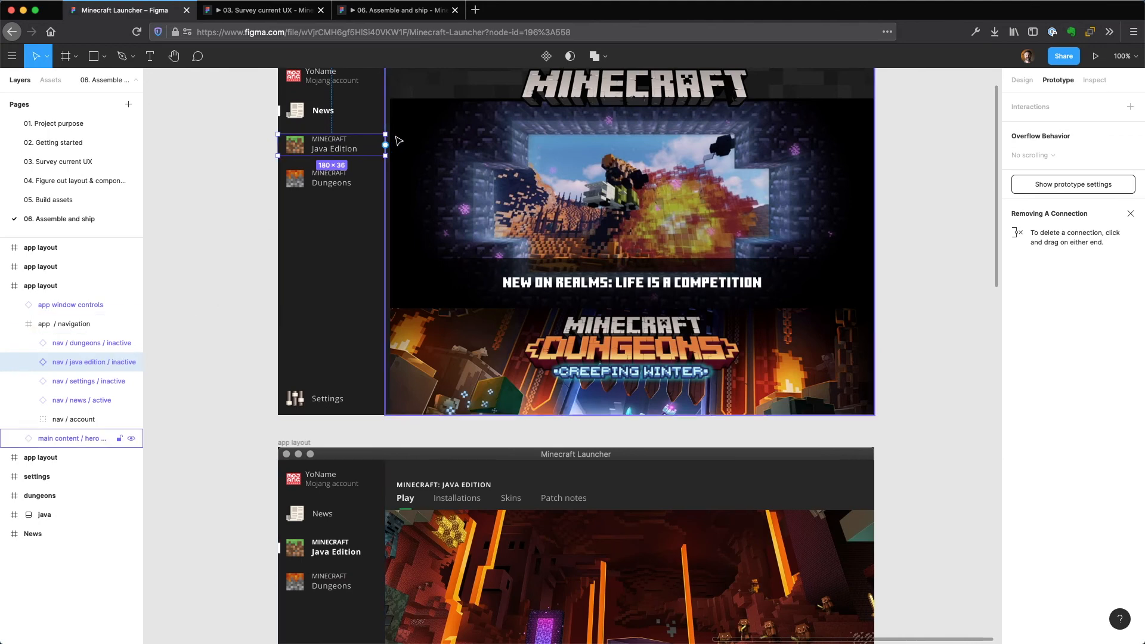
pyautogui.moveTo(387, 147); pyautogui.dragTo(396, 159)
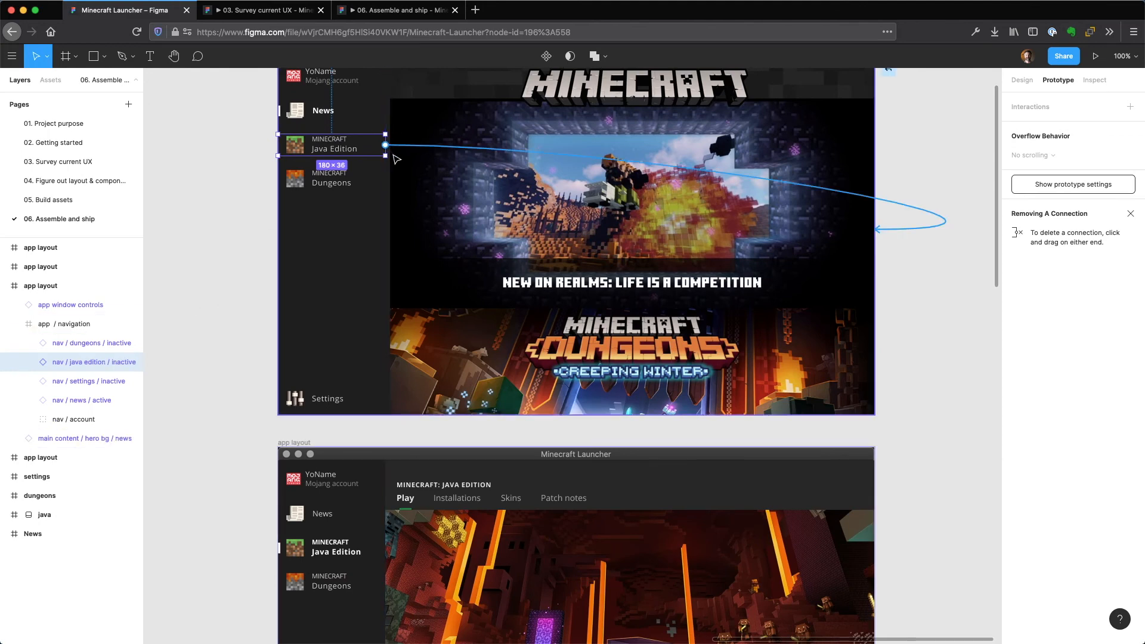
pyautogui.moveTo(420, 280); pyautogui.dragTo(382, 455)
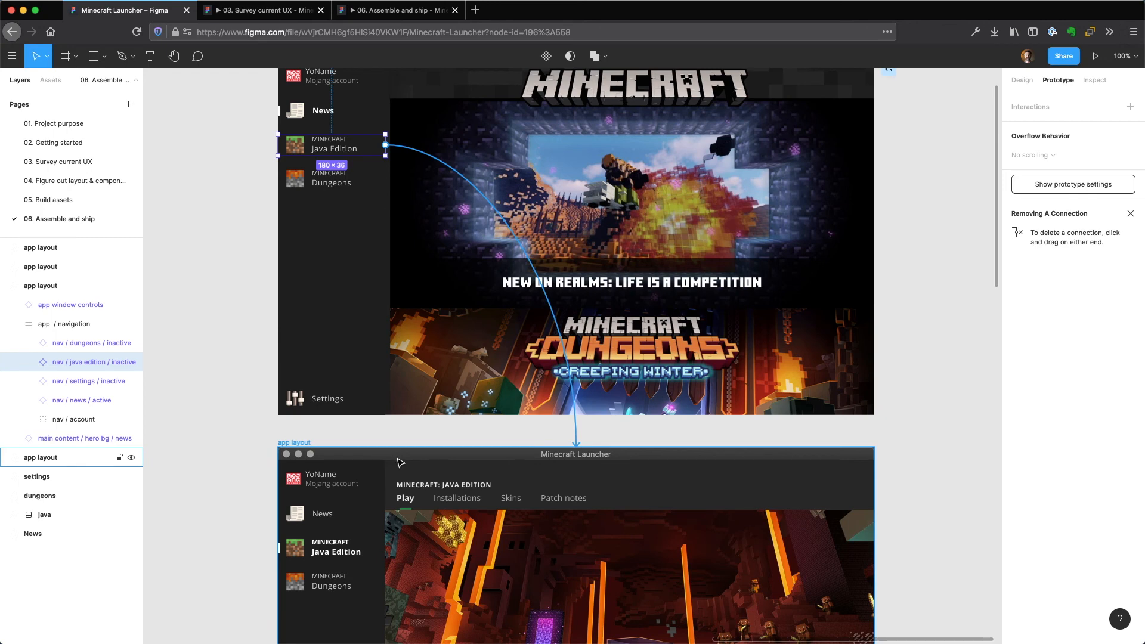
pyautogui.scroll(-2, 417, 430)
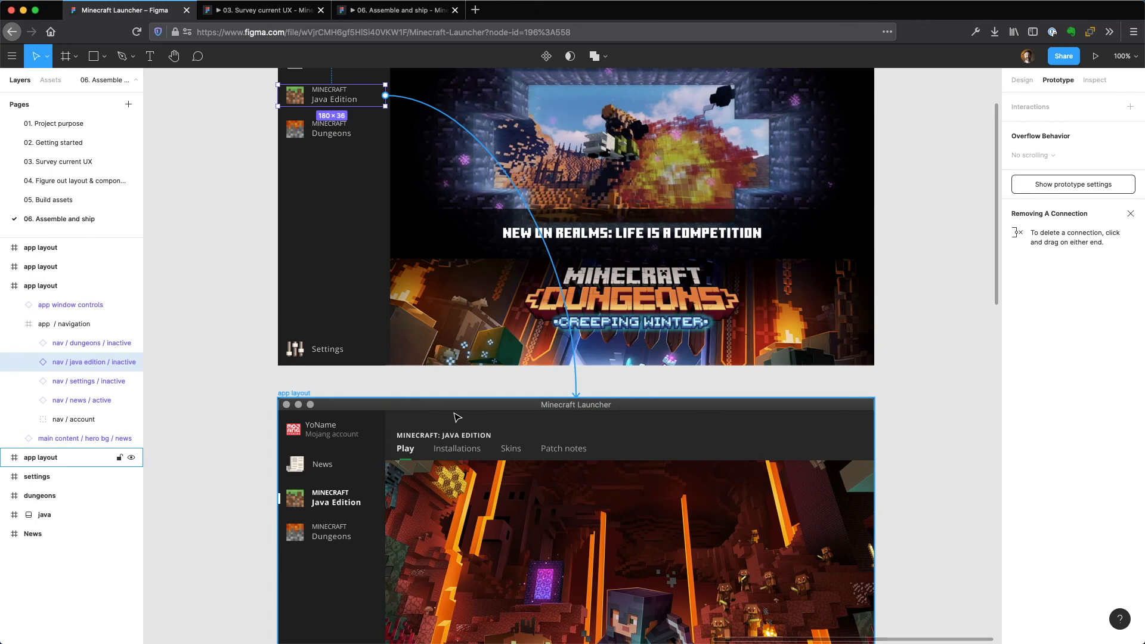
pyautogui.moveTo(457, 417); pyautogui.dragTo(456, 415)
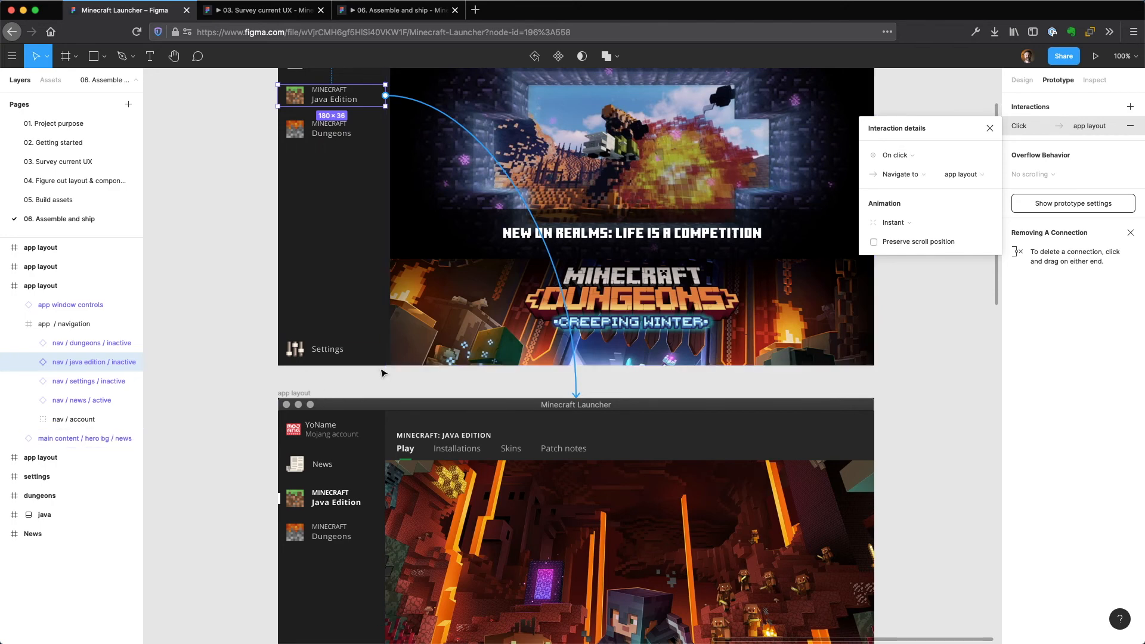
pyautogui.click(252, 387)
# Rename the pasted app layout frame showing the News screen as "news".
pyautogui.scroll(5, 249, 386)
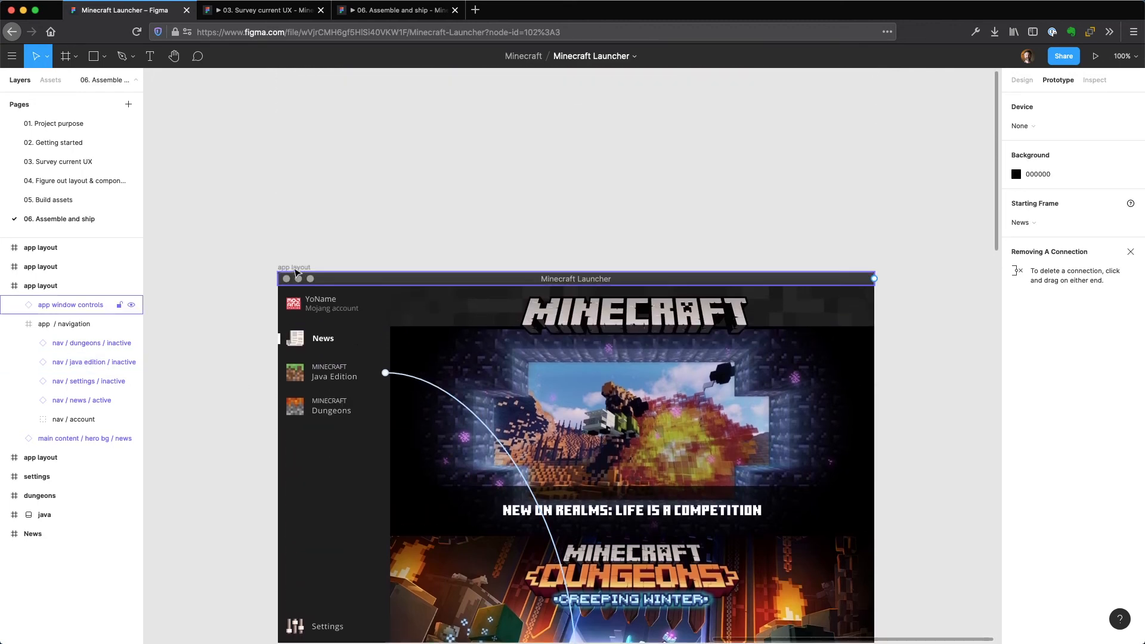
pyautogui.click(293, 268)
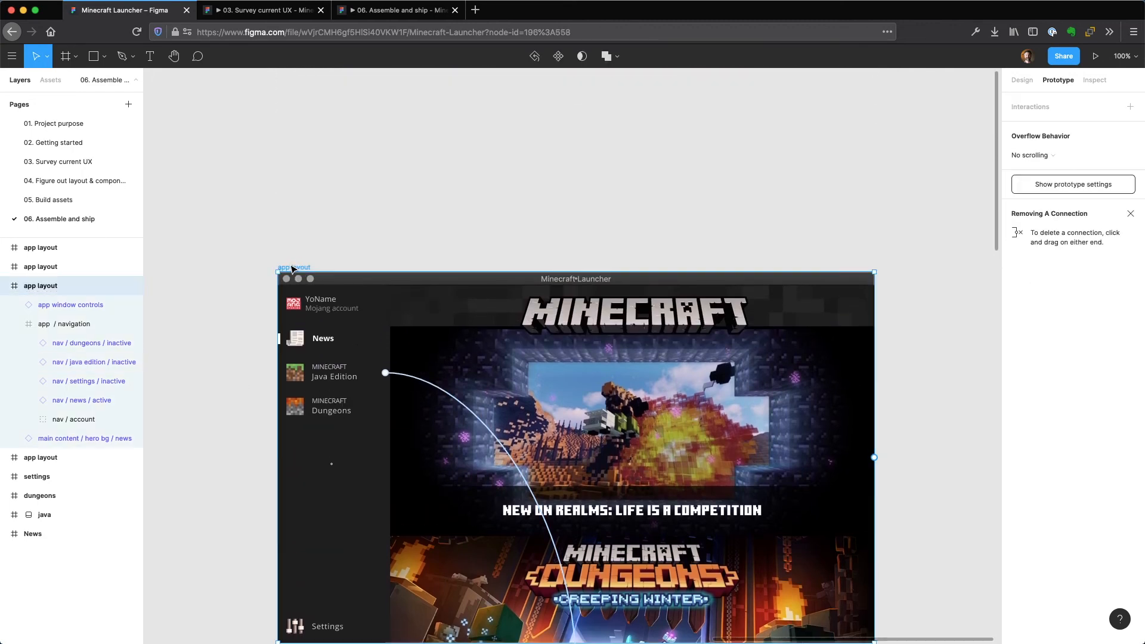
pyautogui.doubleClick(86, 287)
pyautogui.write('news')
pyautogui.press('Return')
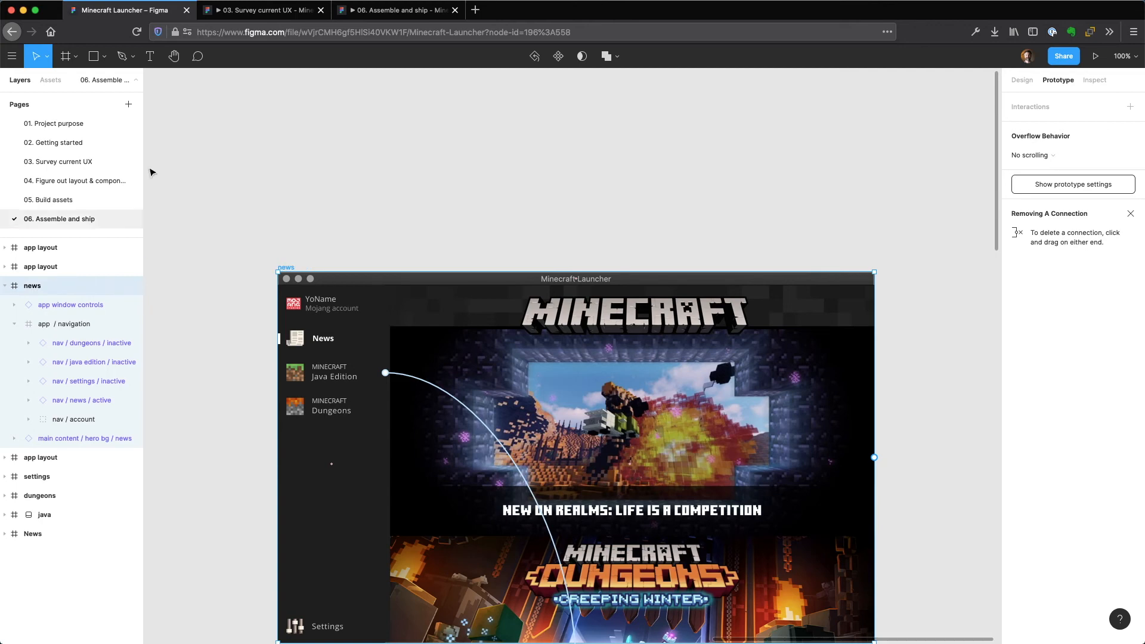
# Rename the pasted app layout frame showing the Java Edition screen as "java".
pyautogui.scroll(-1, 299, 229)
pyautogui.scroll(-10, 298, 230)
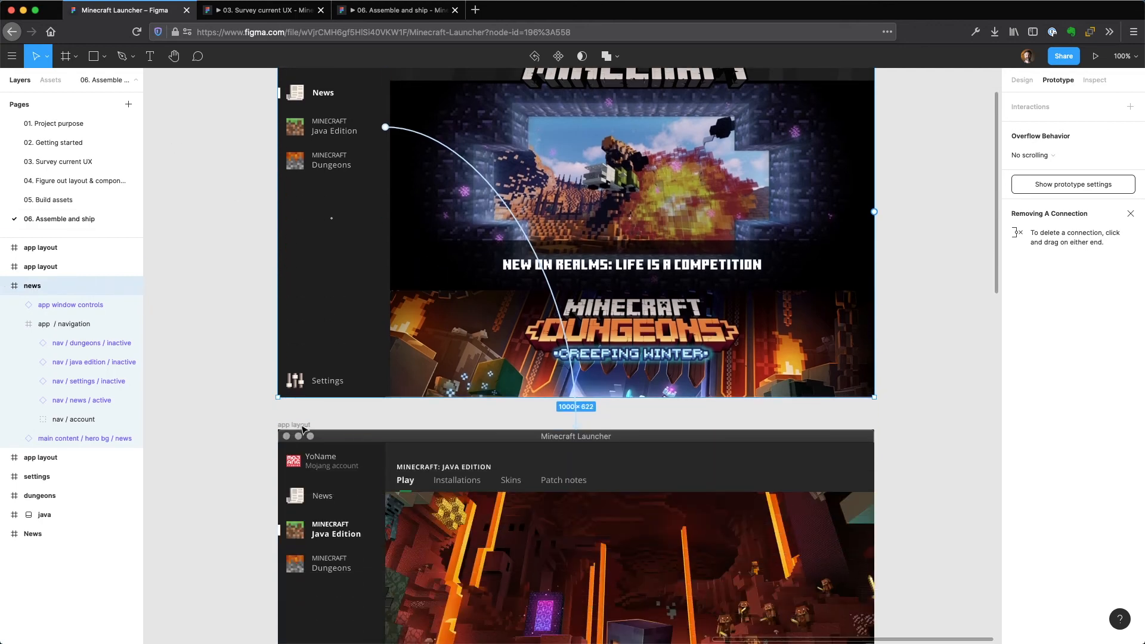
pyautogui.click(286, 425)
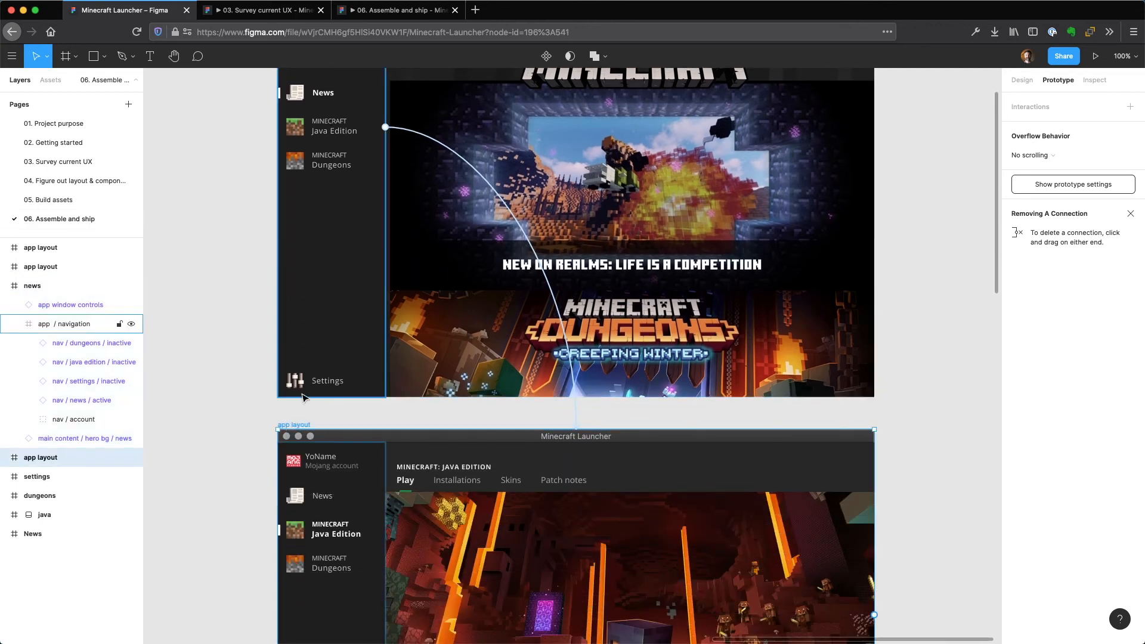
pyautogui.press('super+r')
pyautogui.write('java')
pyautogui.press('Return')
# Rename the pasted app layout frame showing the Minecraft Dungeons screen as "dungeons".
pyautogui.scroll(-10, 301, 366)
pyautogui.scroll(-2, 301, 371)
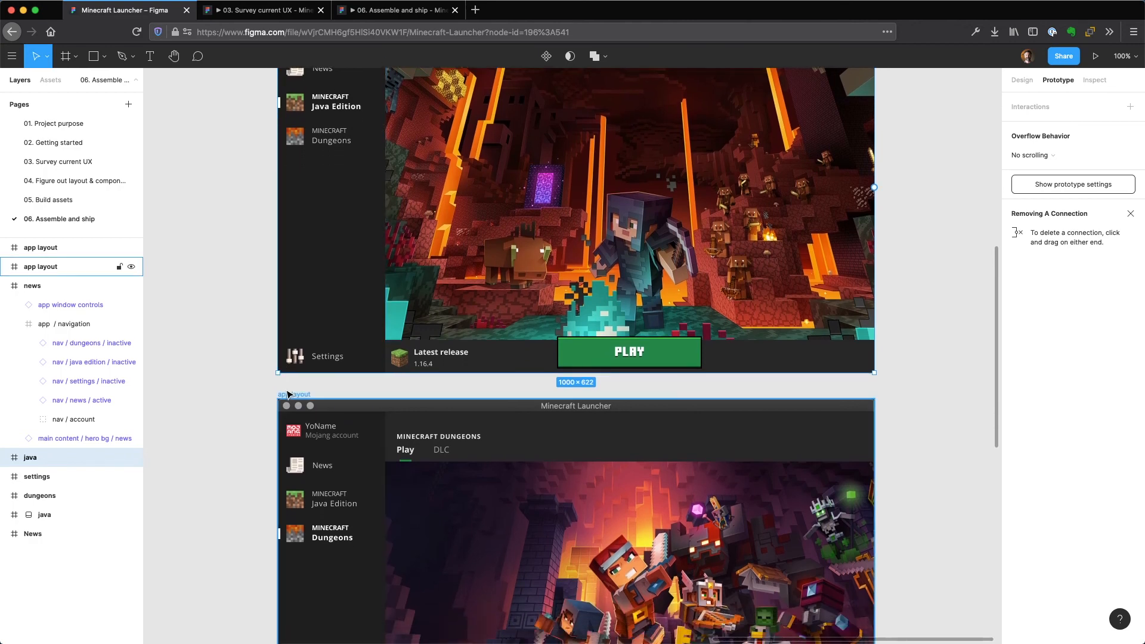
pyautogui.click(288, 394)
pyautogui.press('super+r')
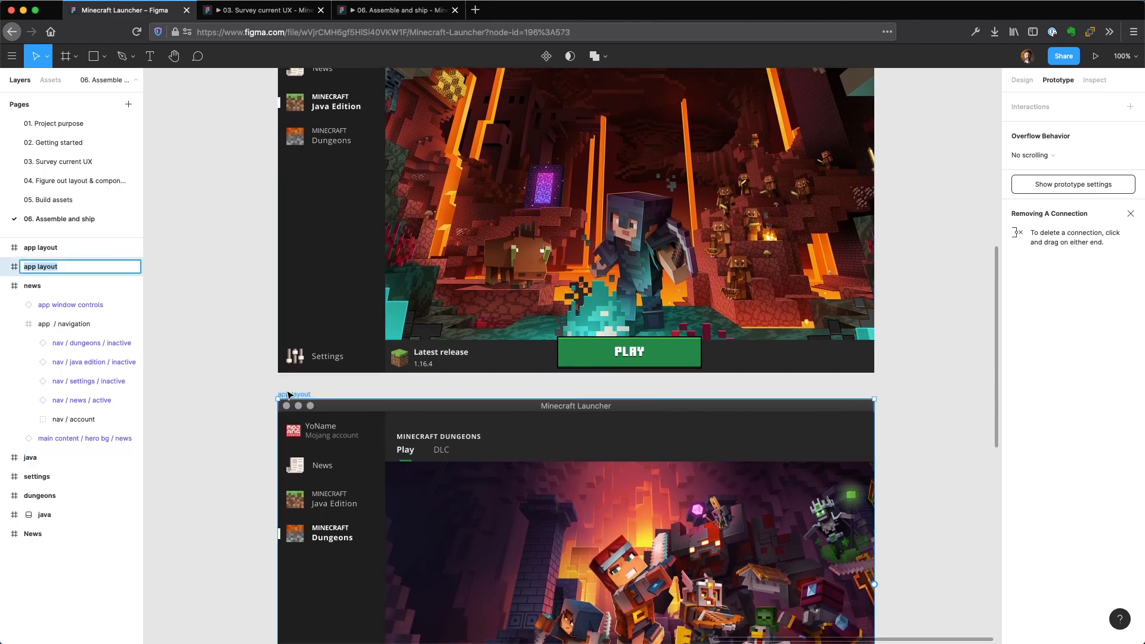
pyautogui.write('dungeons')
pyautogui.press('Return')
# Rename the remaining pasted app layout frame, showing the Settings screen, as "settings".
pyautogui.scroll(-6, 279, 379)
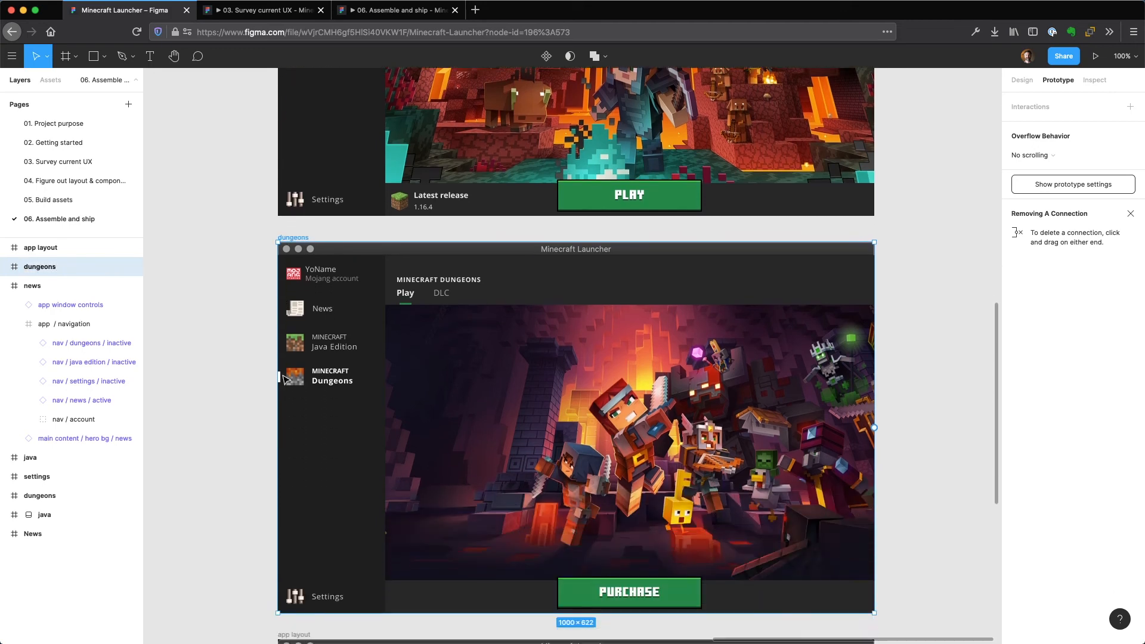
pyautogui.click(289, 421)
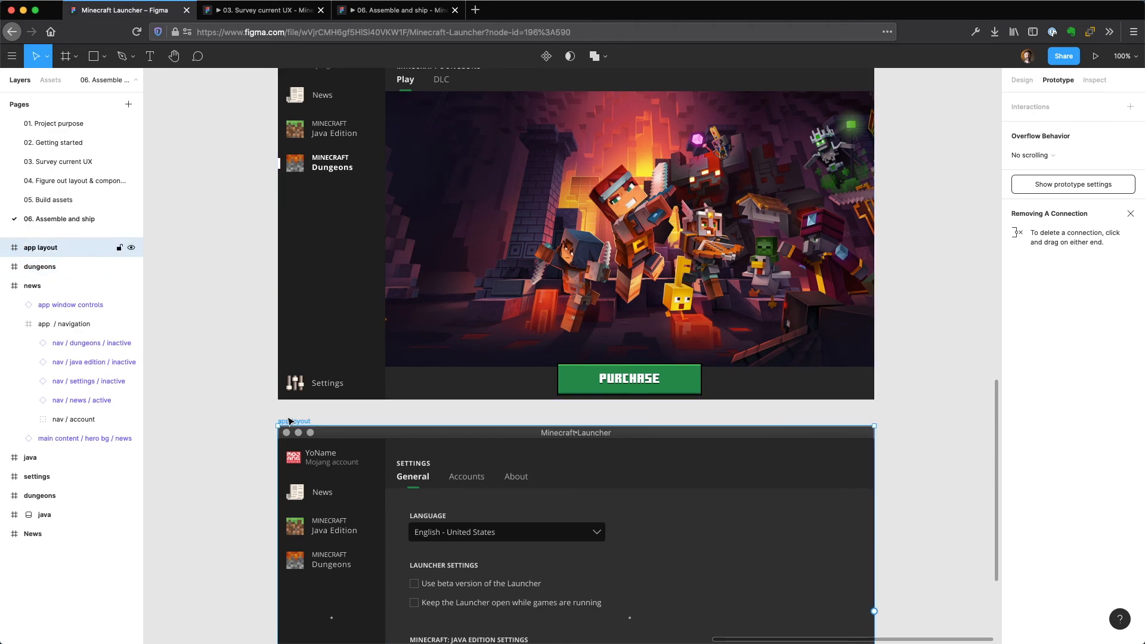
pyautogui.press('super+r')
pyautogui.write('s')
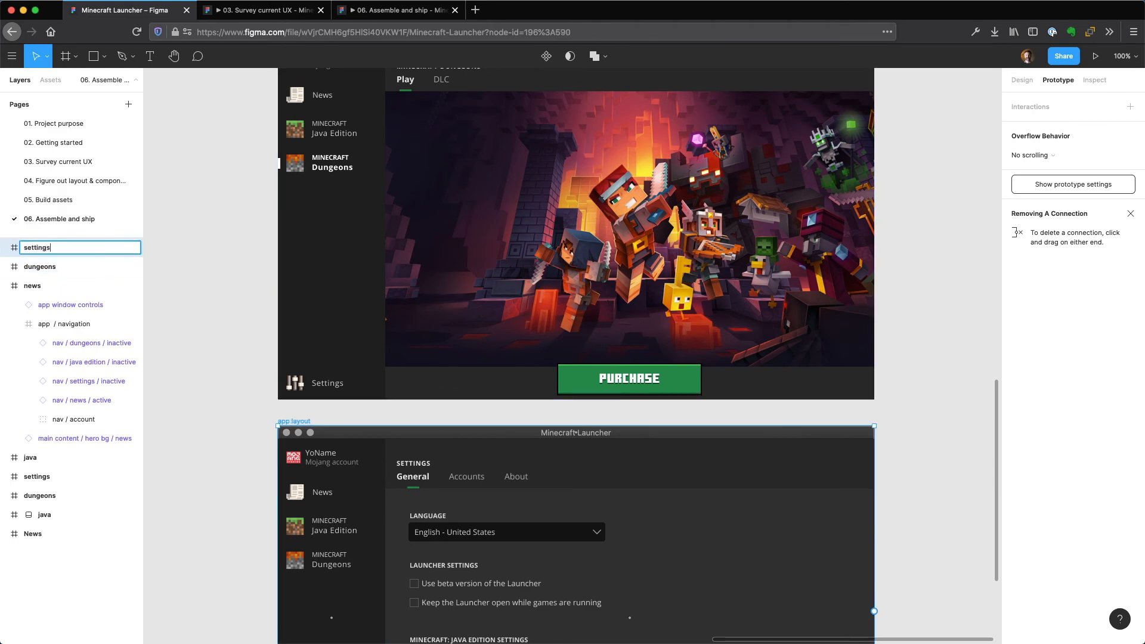
pyautogui.write('ettings')
pyautogui.press('Return')
# Connect the news frame's Dungeons navigation item to the dungeons frame with an on-click, instant navigation.
pyautogui.scroll(15, 283, 316)
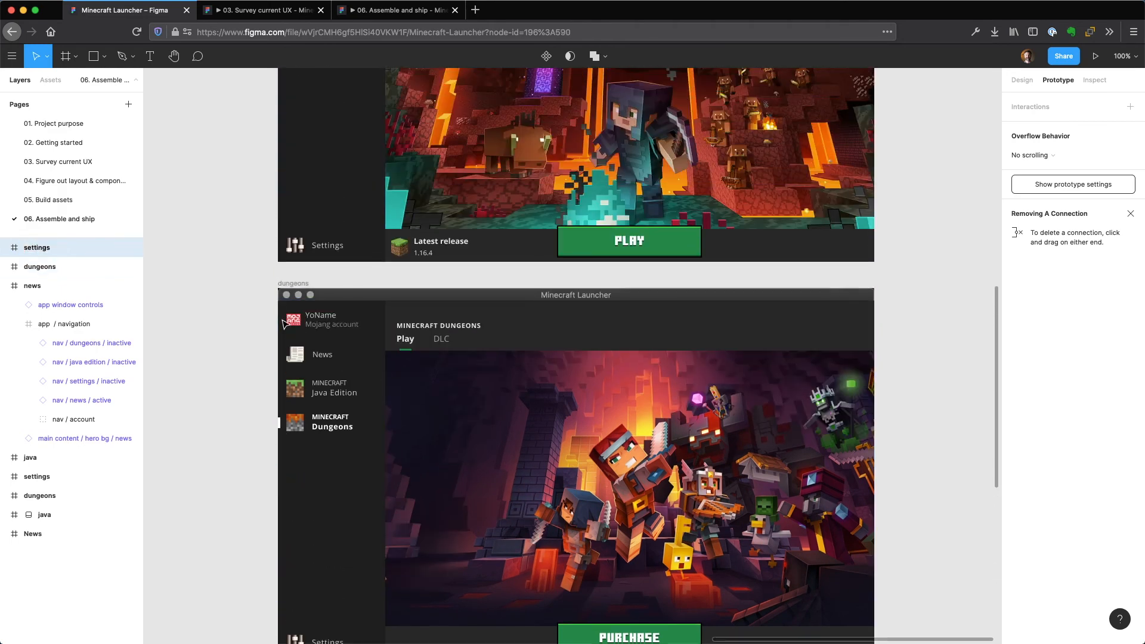
pyautogui.scroll(6, 283, 316)
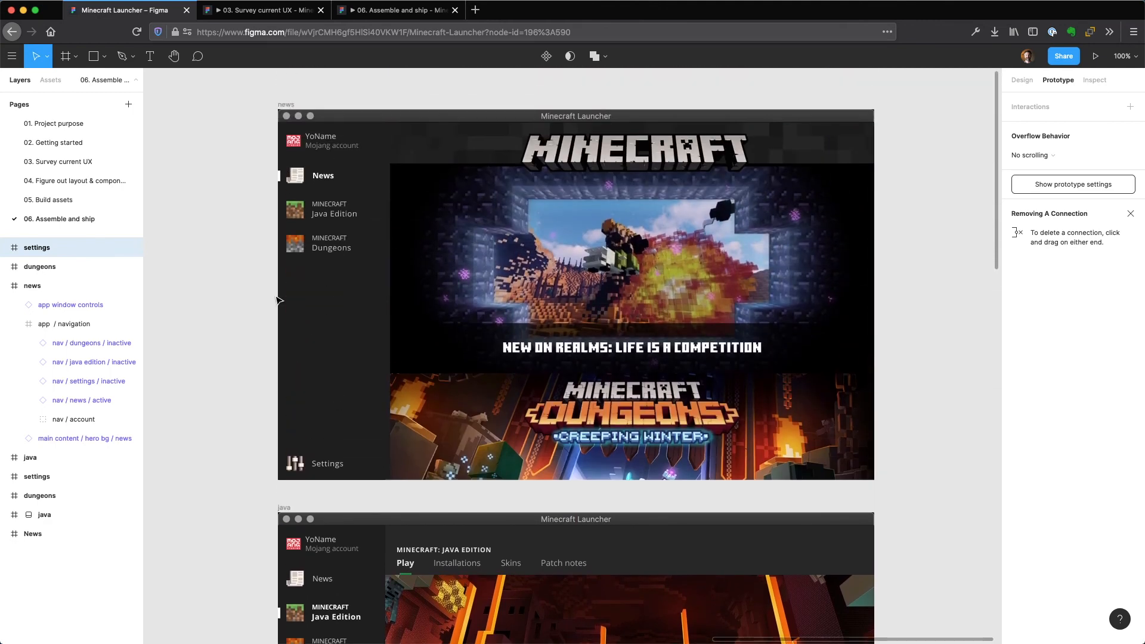
pyautogui.click(324, 226)
pyautogui.click(329, 214)
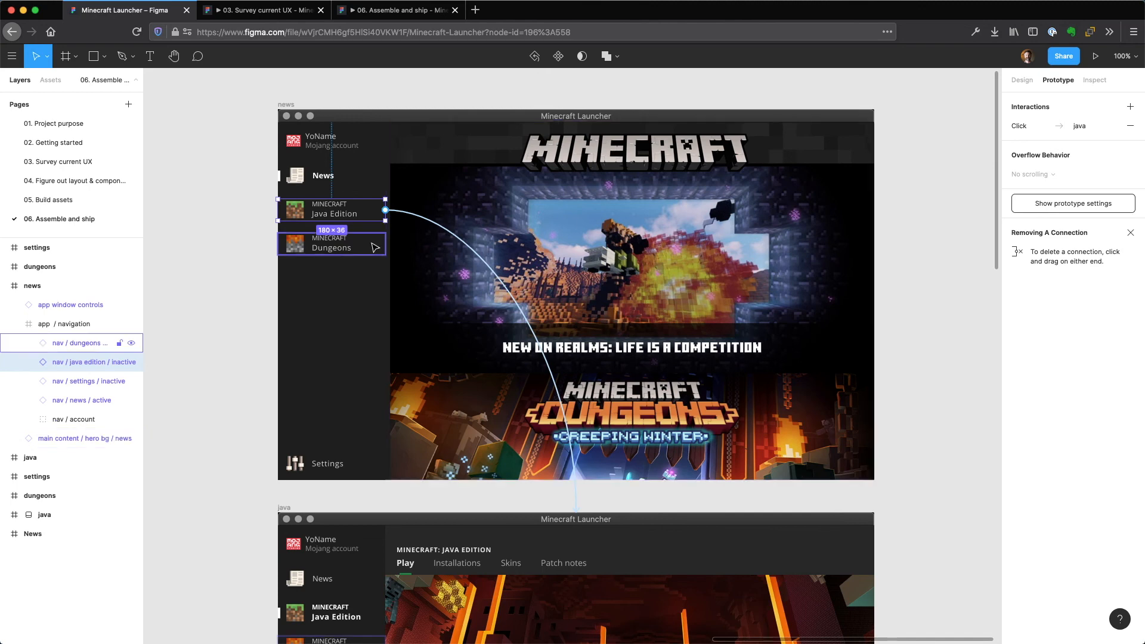
pyautogui.click(344, 248)
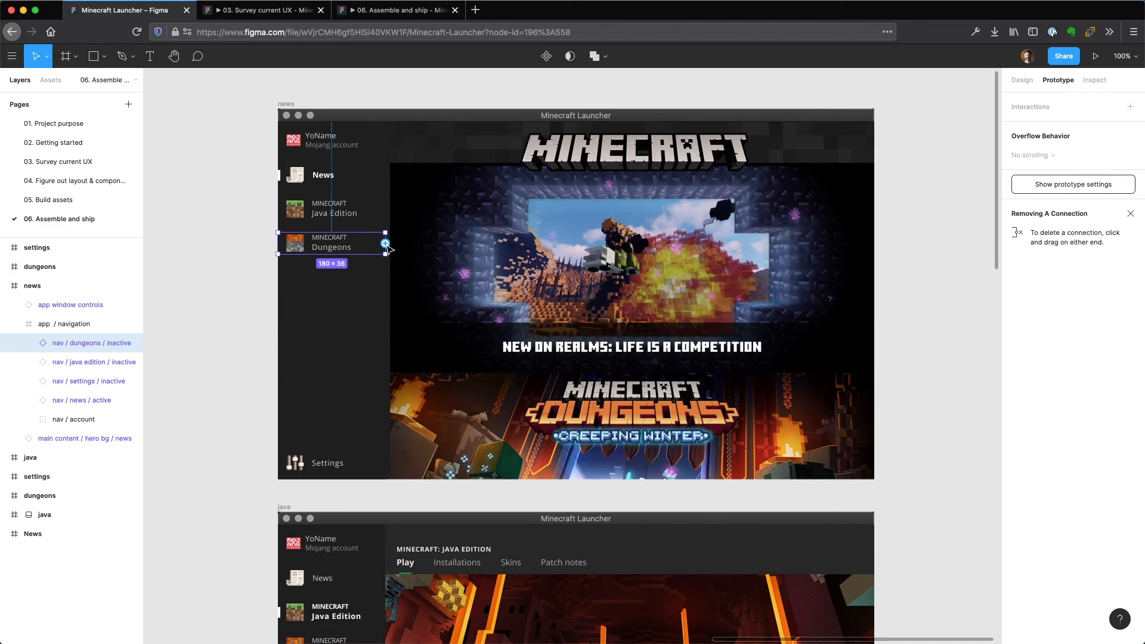
pyautogui.scroll(-1, 387, 246)
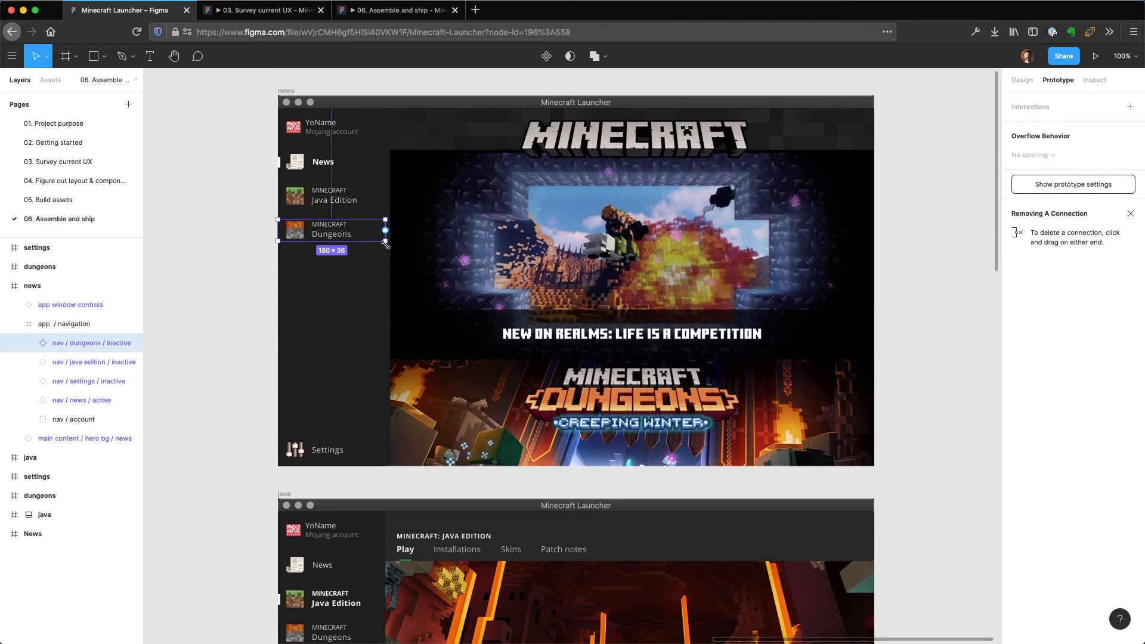
pyautogui.press('-')
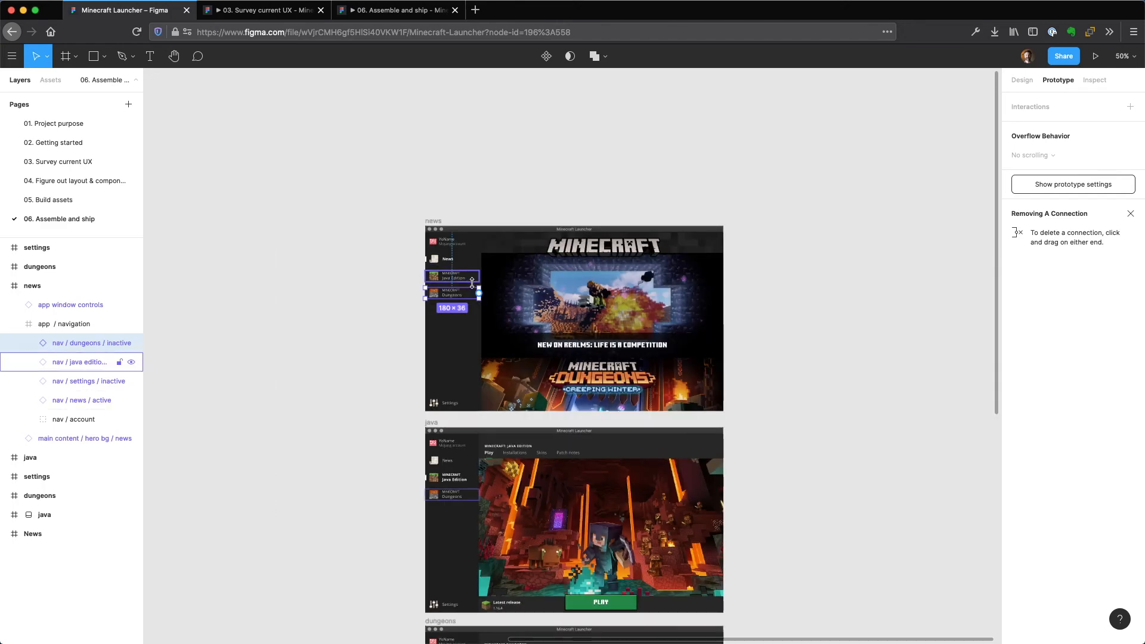
pyautogui.scroll(-10, 480, 269)
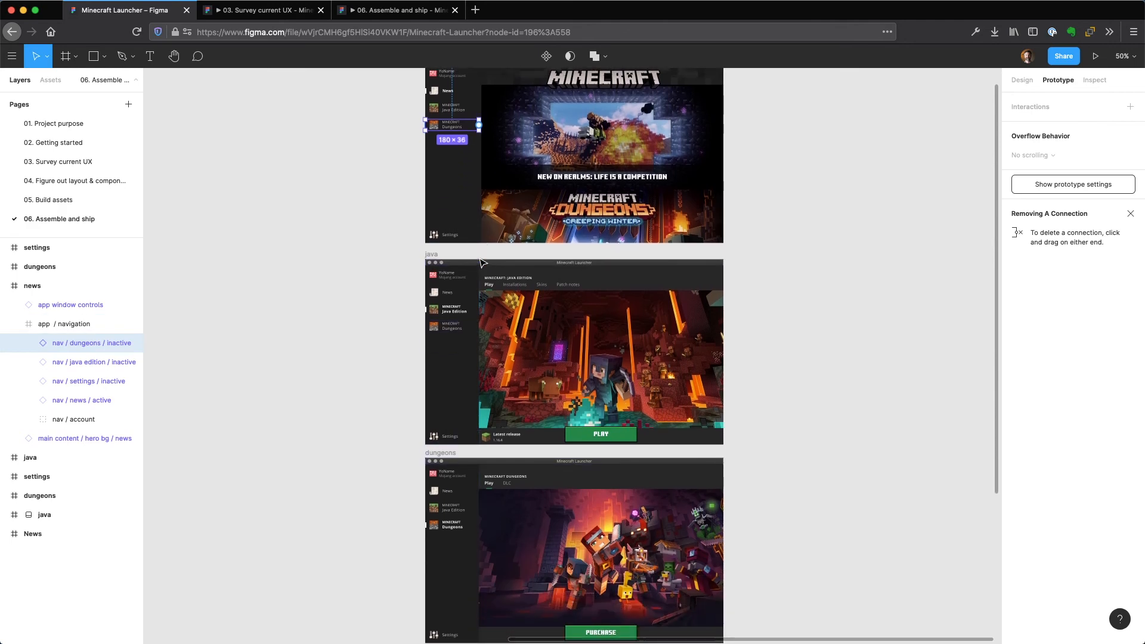
pyautogui.moveTo(479, 125); pyautogui.dragTo(499, 460)
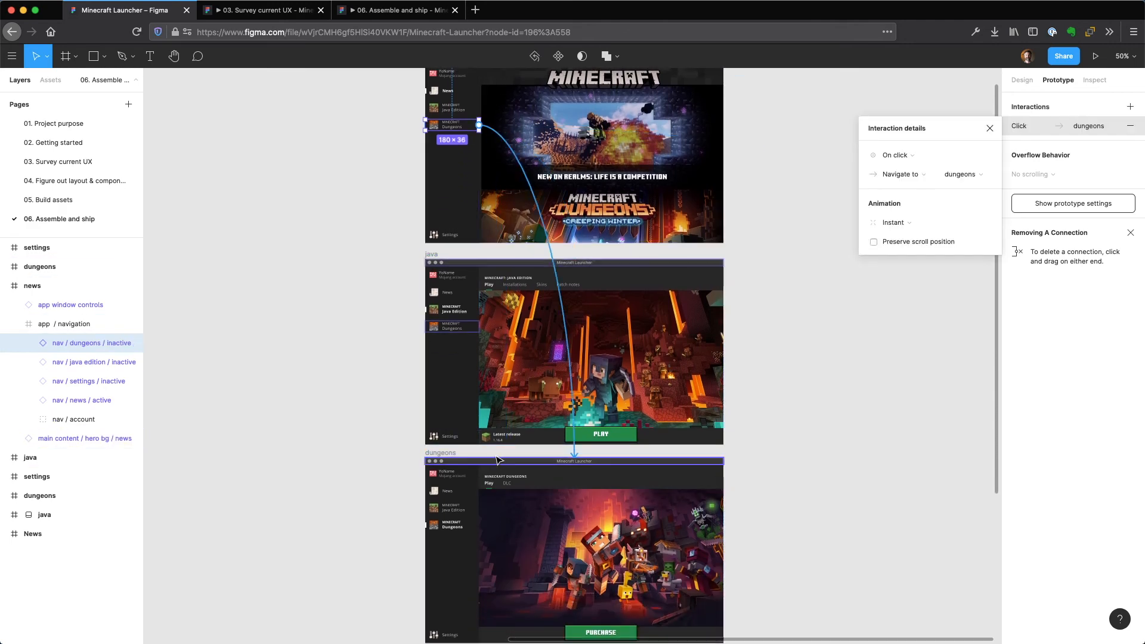
# Connect the news frame's Settings navigation item to the settings frame with an on-click, instant navigation.
pyautogui.click(431, 234)
pyautogui.scroll(-1, 462, 241)
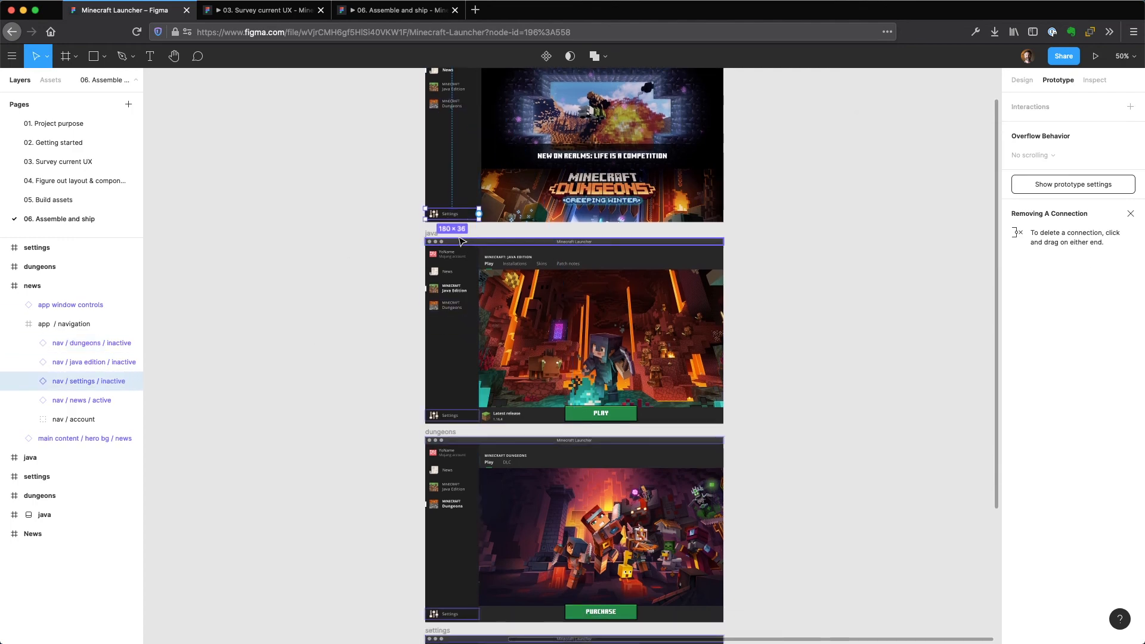
pyautogui.scroll(-1, 463, 240)
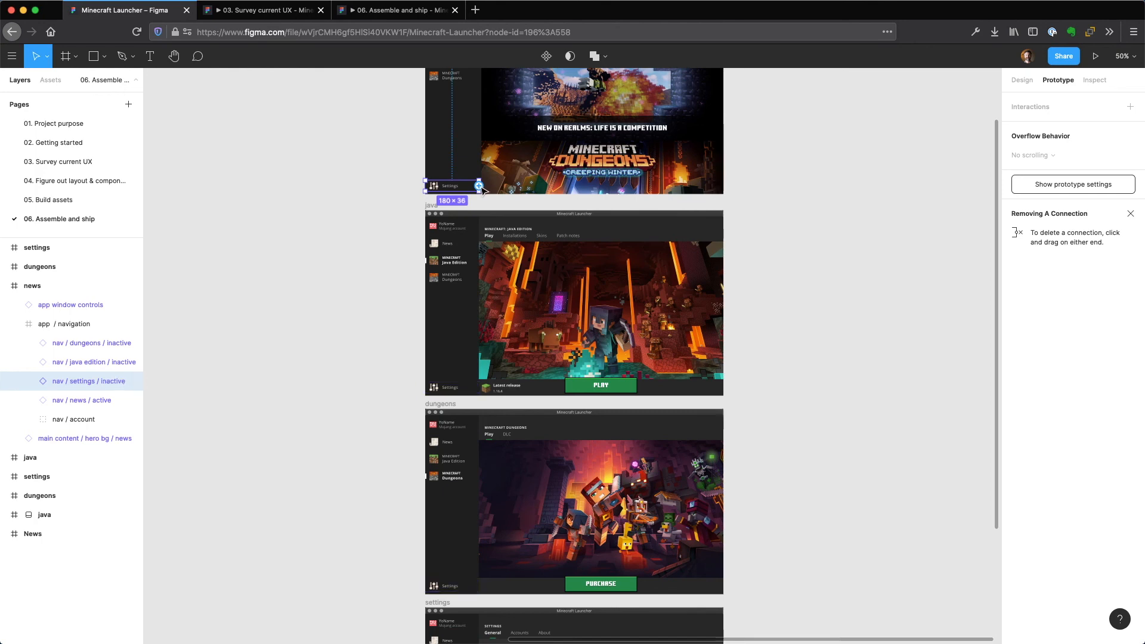
pyautogui.moveTo(479, 186); pyautogui.dragTo(542, 616)
# Close the two open prototype preview tabs and clear the selection on the Assemble and ship page.
pyautogui.scroll(1, 766, 474)
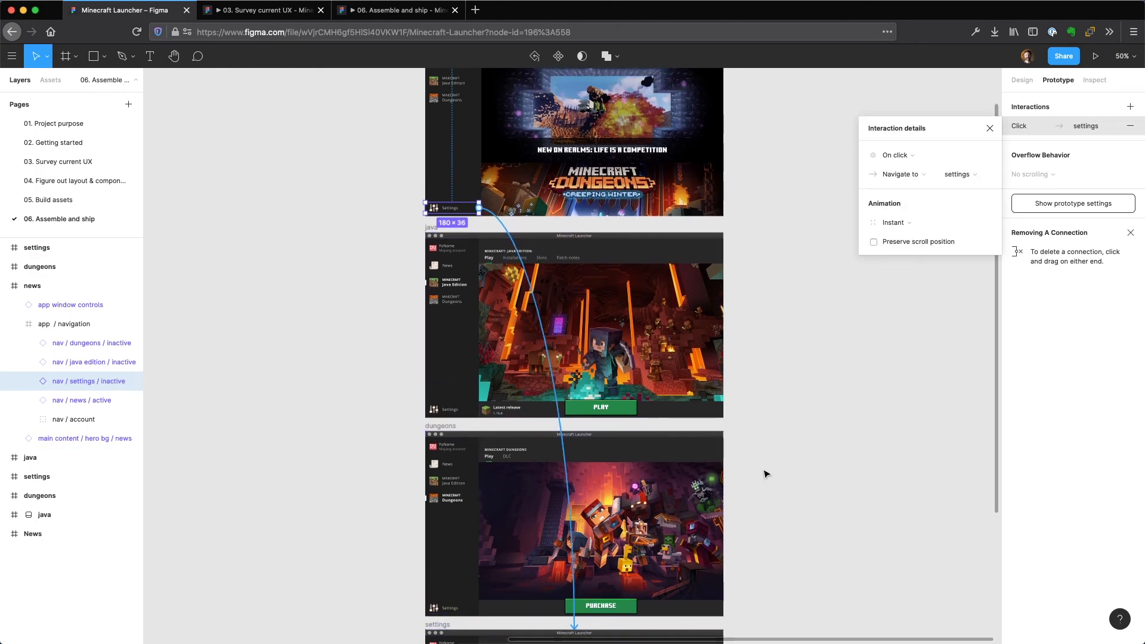
pyautogui.scroll(1, 767, 474)
pyautogui.click(321, 11)
pyautogui.click(321, 10)
pyautogui.scroll(1, 333, 225)
pyautogui.scroll(5, 332, 224)
pyautogui.click(331, 224)
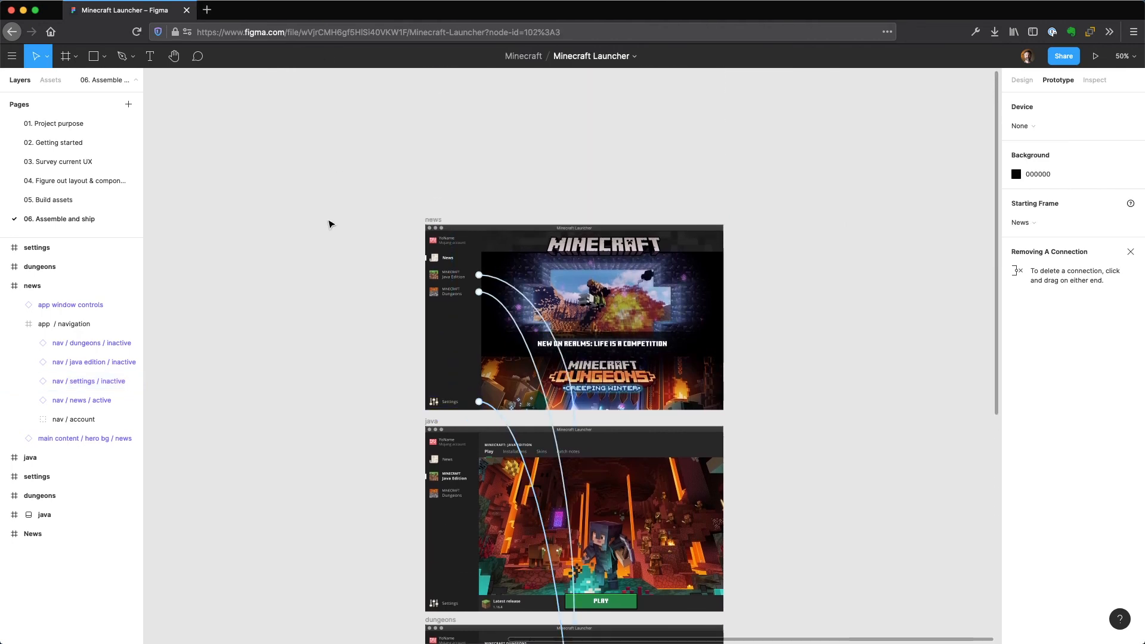
# Move the prototype's starting point from the finished News screen to the pasted news frame.
pyautogui.press('-')
pyautogui.press('-')
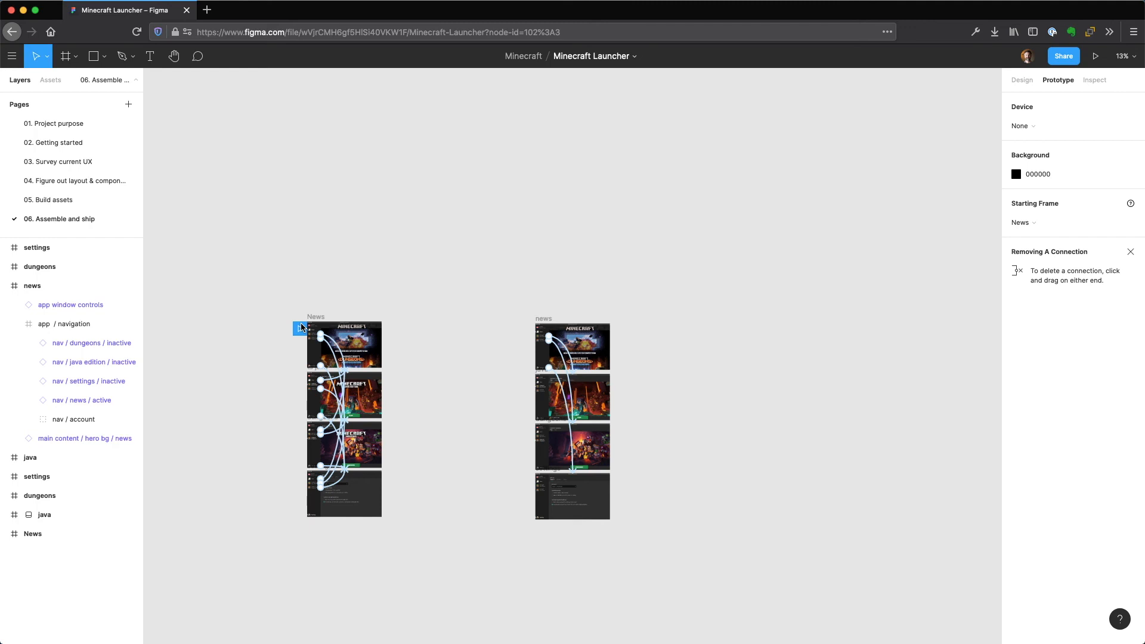
pyautogui.moveTo(304, 330); pyautogui.dragTo(532, 332)
# Preview the prototype and test the Java Edition and Dungeons links, trying the News item on each of those screens.
pyautogui.click(1097, 58)
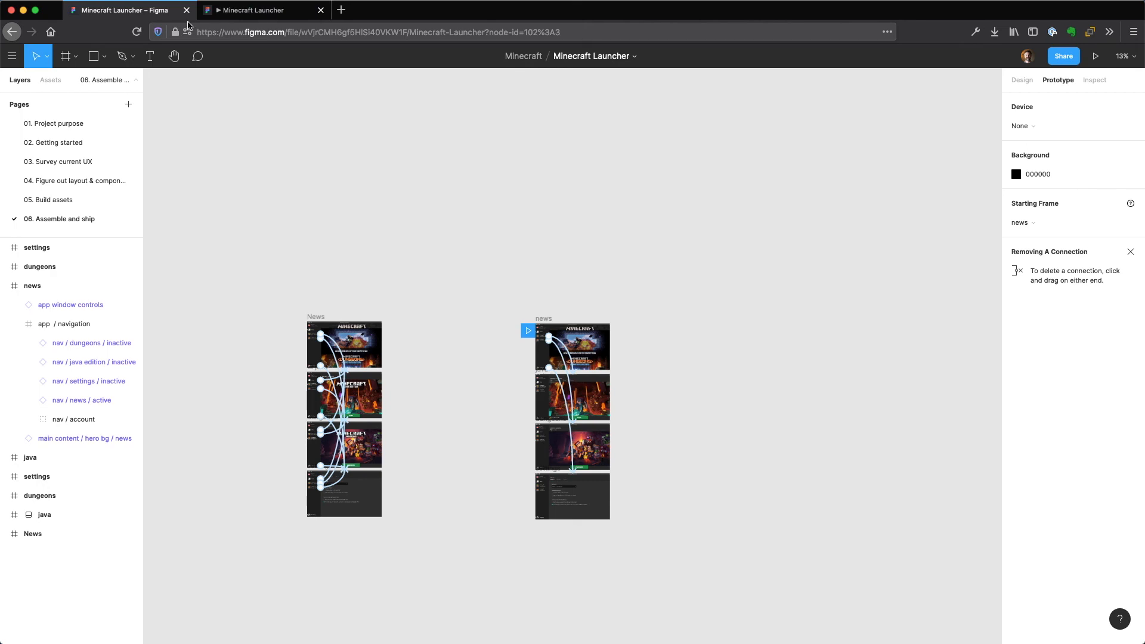
pyautogui.click(262, 11)
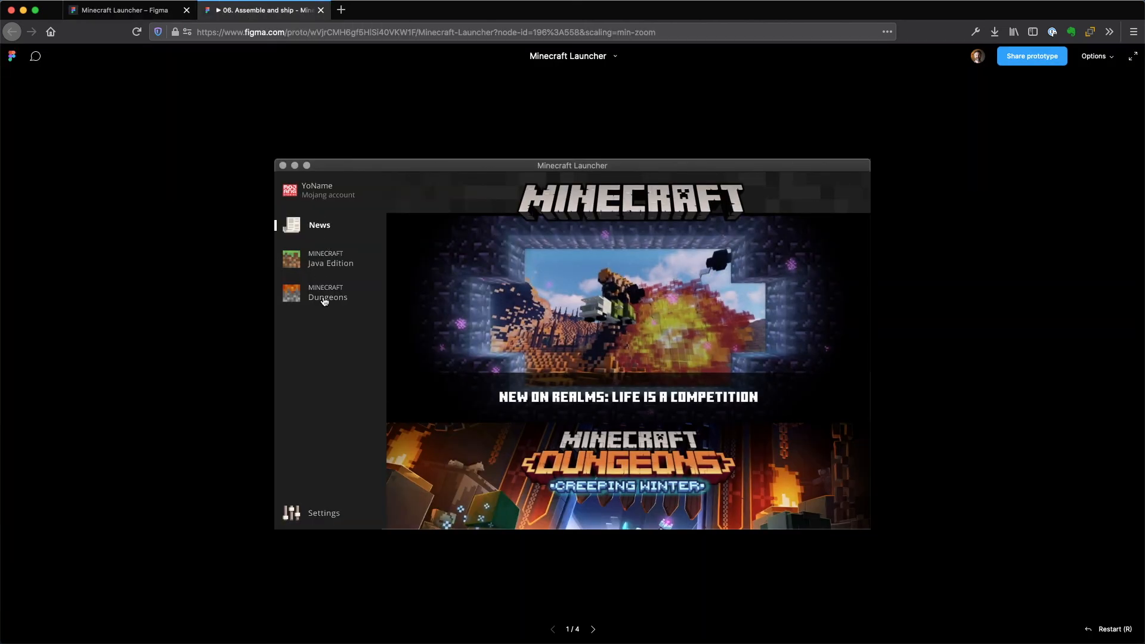
pyautogui.click(325, 261)
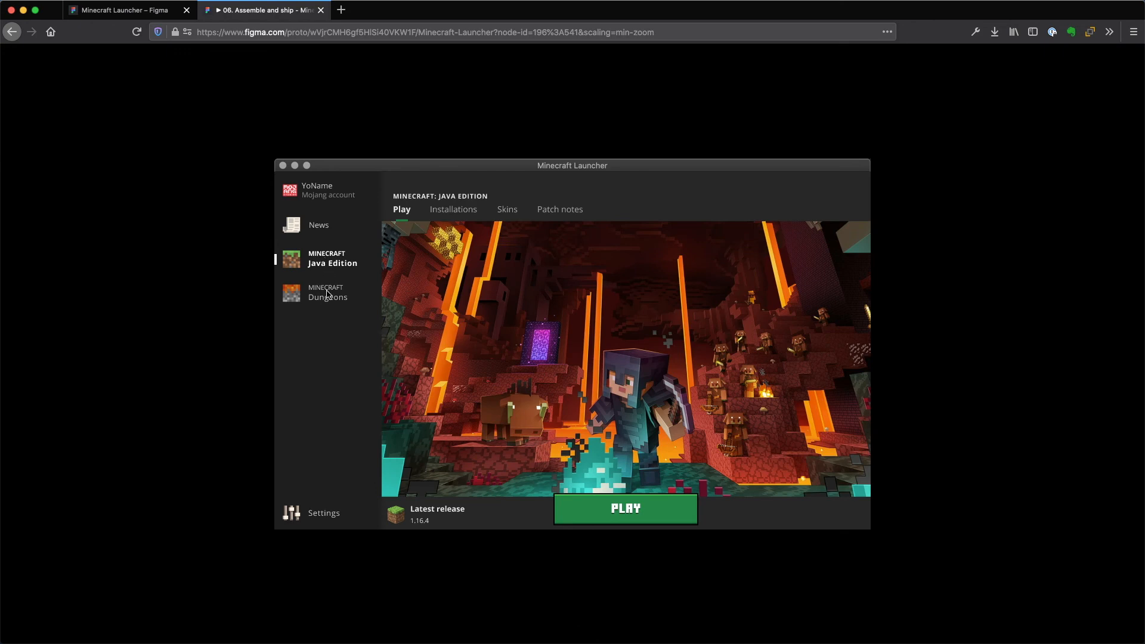
pyautogui.click(317, 228)
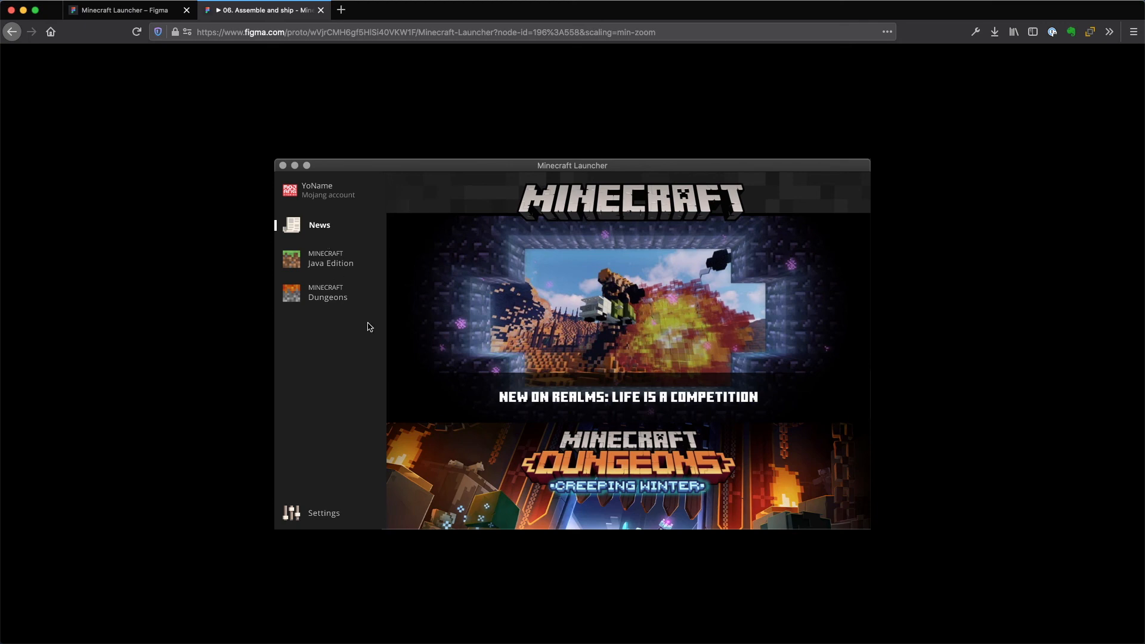
pyautogui.click(329, 297)
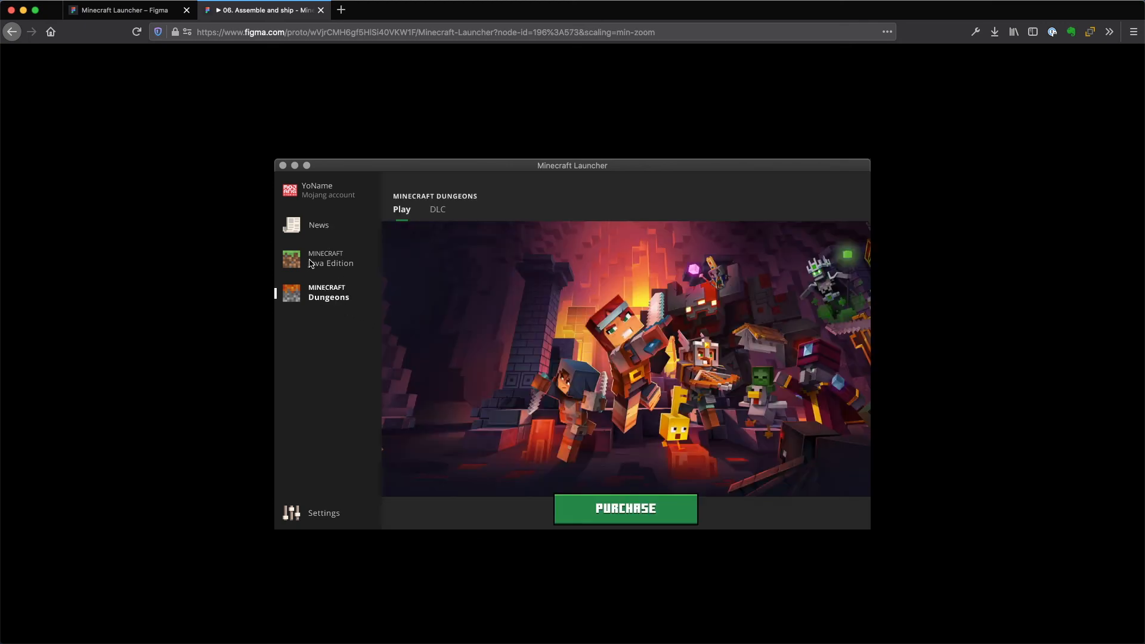
pyautogui.click(327, 222)
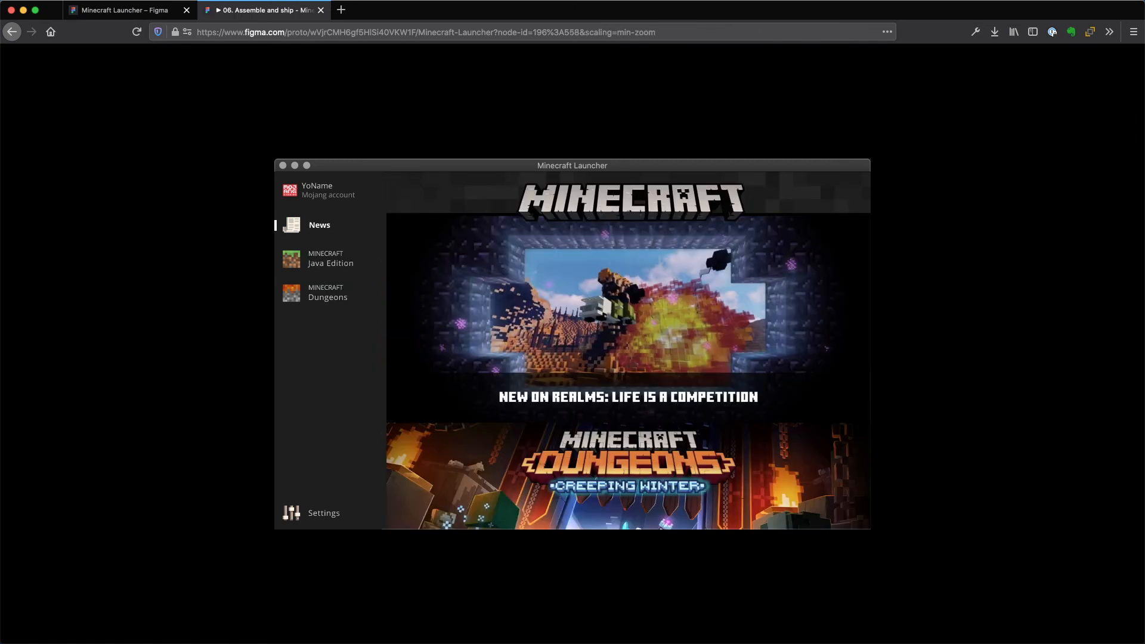
# Page forward and back through the four prototype frames, ending on the news screen, and close the preview.
pyautogui.press('Right')
pyautogui.press('Right')
pyautogui.press('Right')
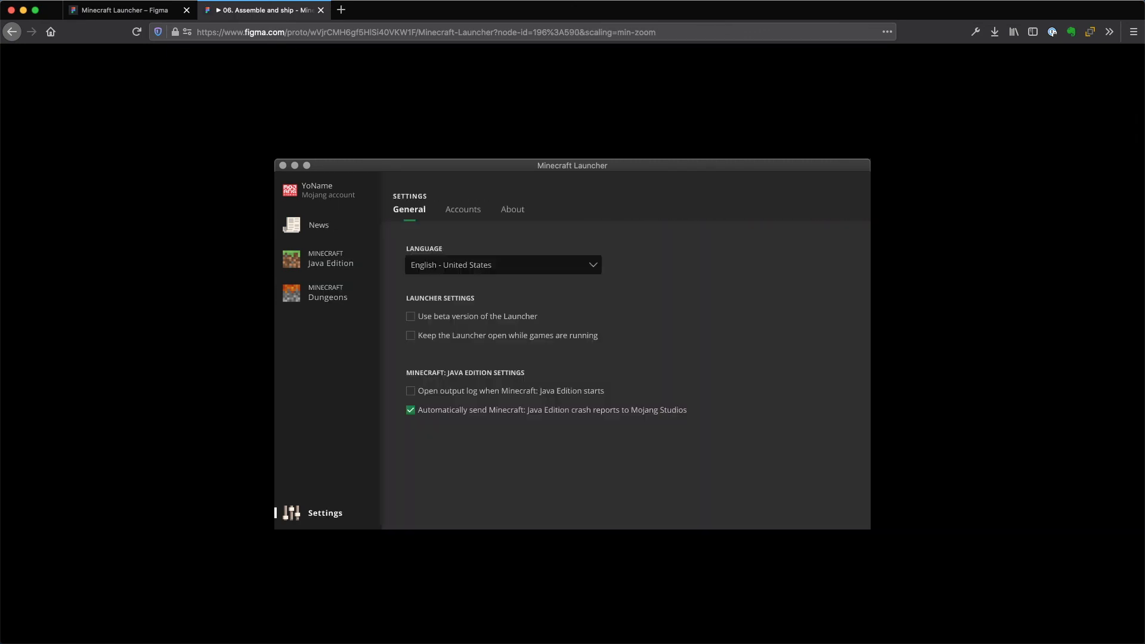
pyautogui.press('Left')
pyautogui.press('Left')
pyautogui.press('Left')
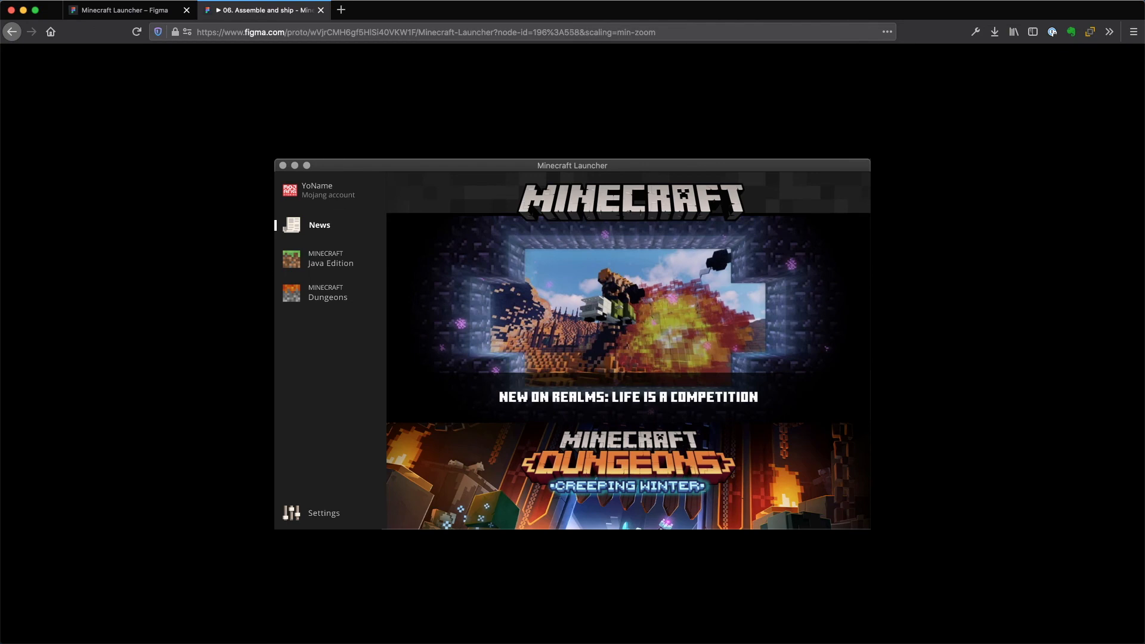
pyautogui.press('Right')
pyautogui.press('Right')
pyautogui.press('Left')
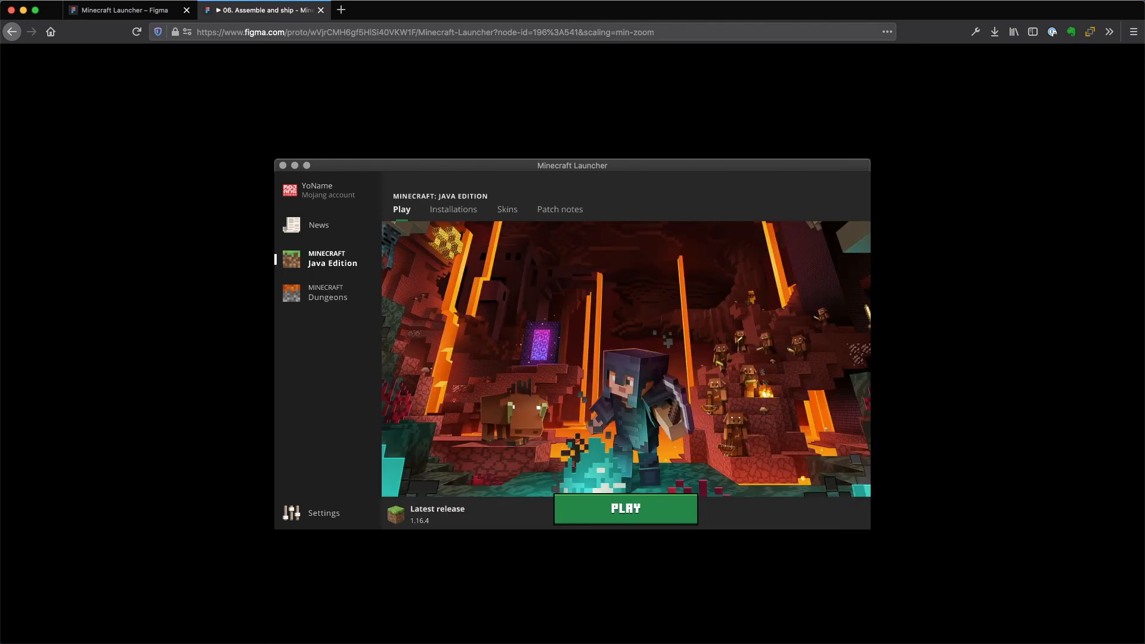
pyautogui.press('Left')
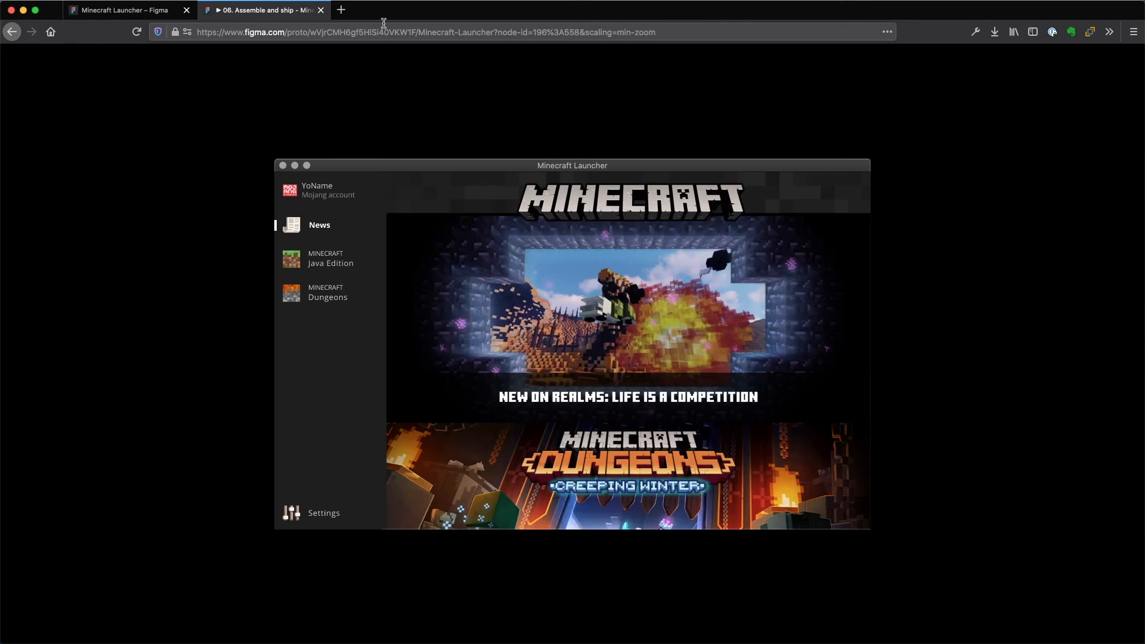
pyautogui.click(321, 10)
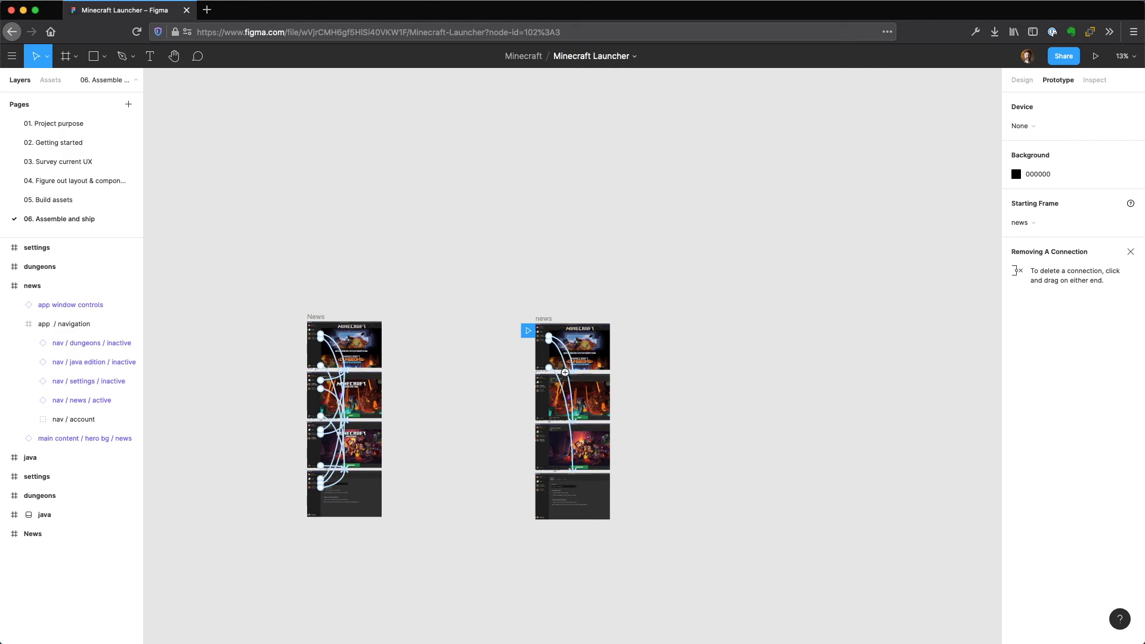
# Connect the java frame's News navigation item to the news frame with an on-click, instant navigation.
pyautogui.scroll(5, 567, 429)
pyautogui.moveTo(343, 386); pyautogui.dragTo(328, 74)
pyautogui.moveTo(306, 169); pyautogui.dragTo(302, 519)
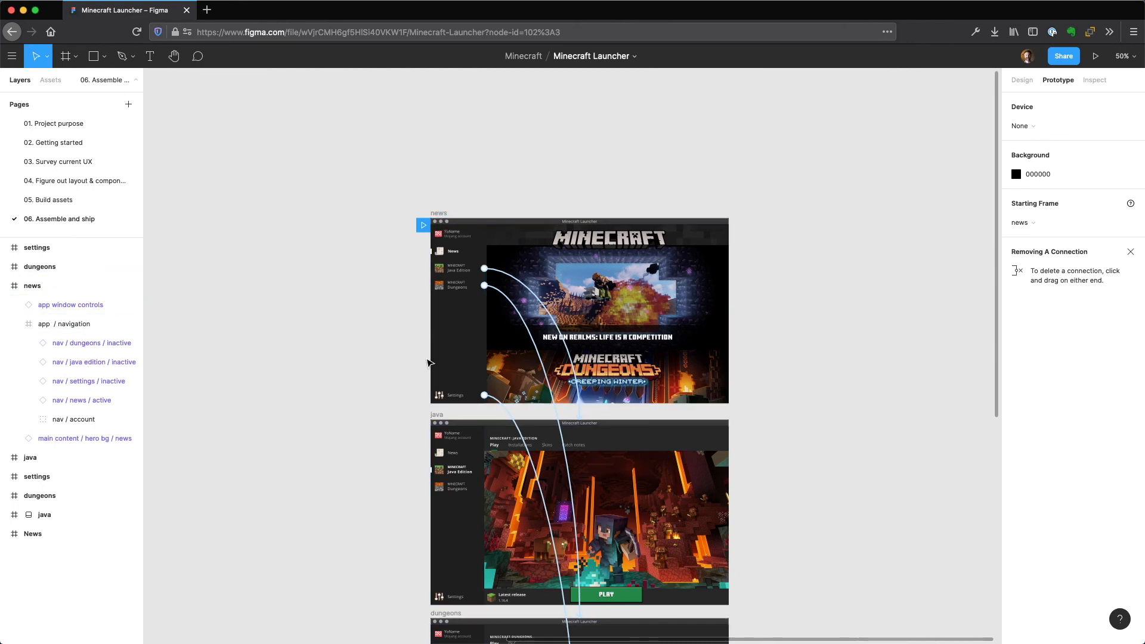
pyautogui.click(438, 415)
pyautogui.moveTo(363, 450); pyautogui.dragTo(334, 373)
pyautogui.doubleClick(422, 370)
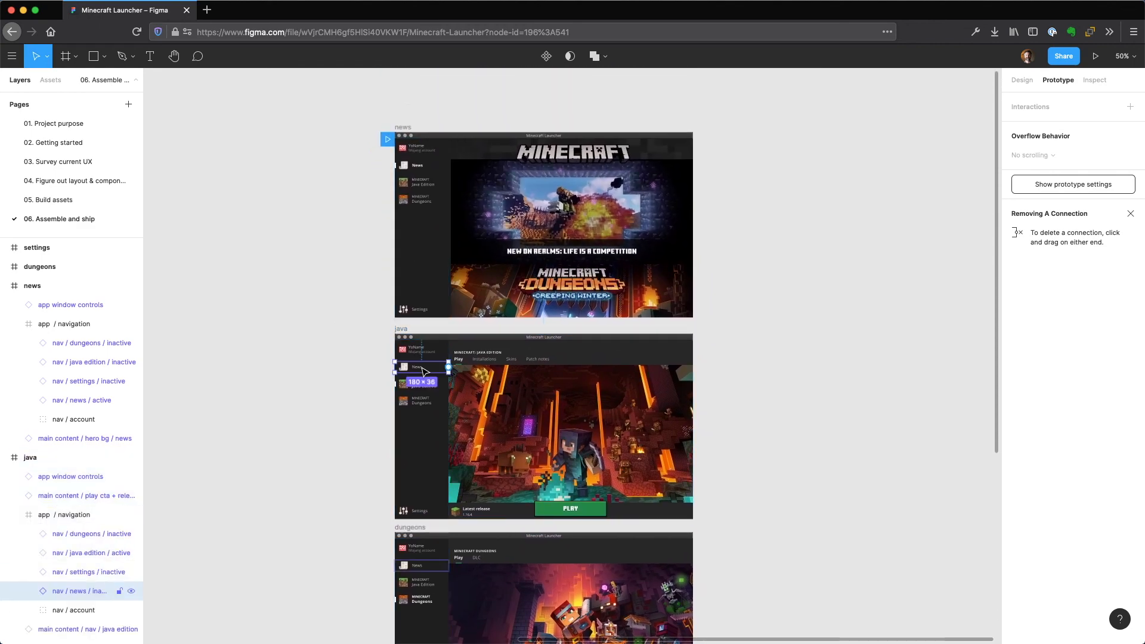
pyautogui.moveTo(448, 368); pyautogui.dragTo(473, 285)
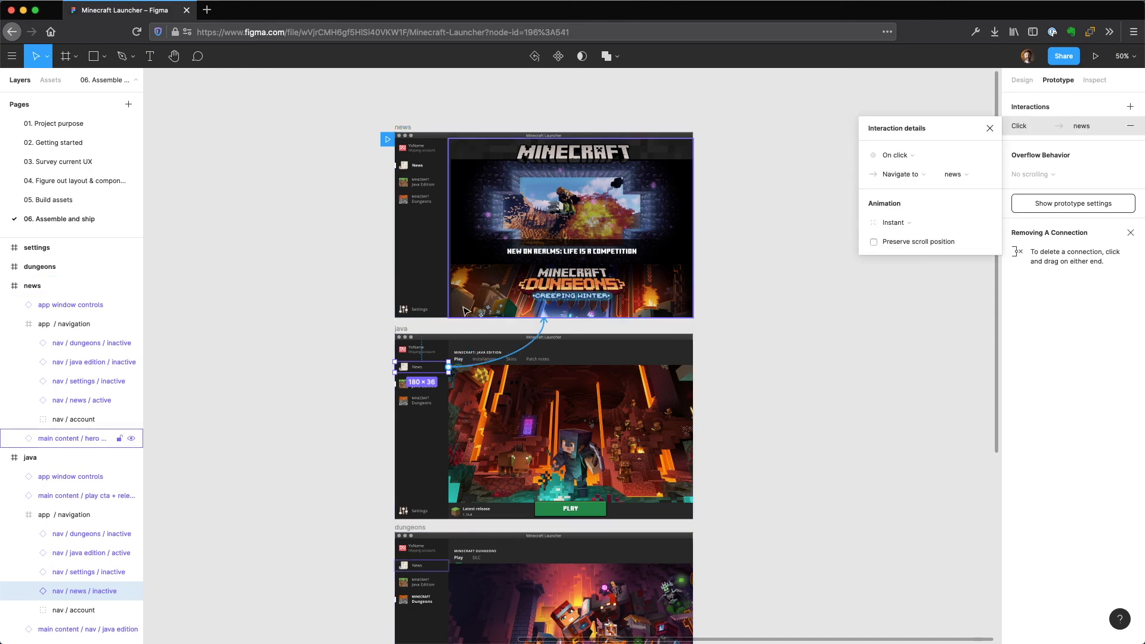
# Connect the java frame's Dungeons navigation item to the dungeons frame with an on-click, instant navigation.
pyautogui.click(422, 383)
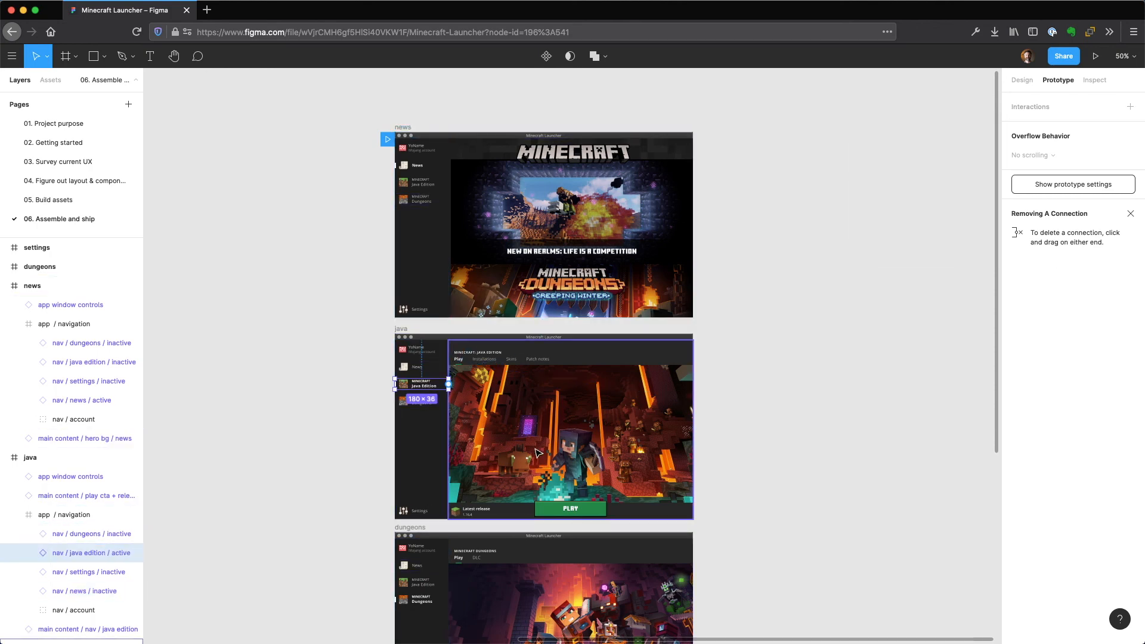
pyautogui.click(422, 400)
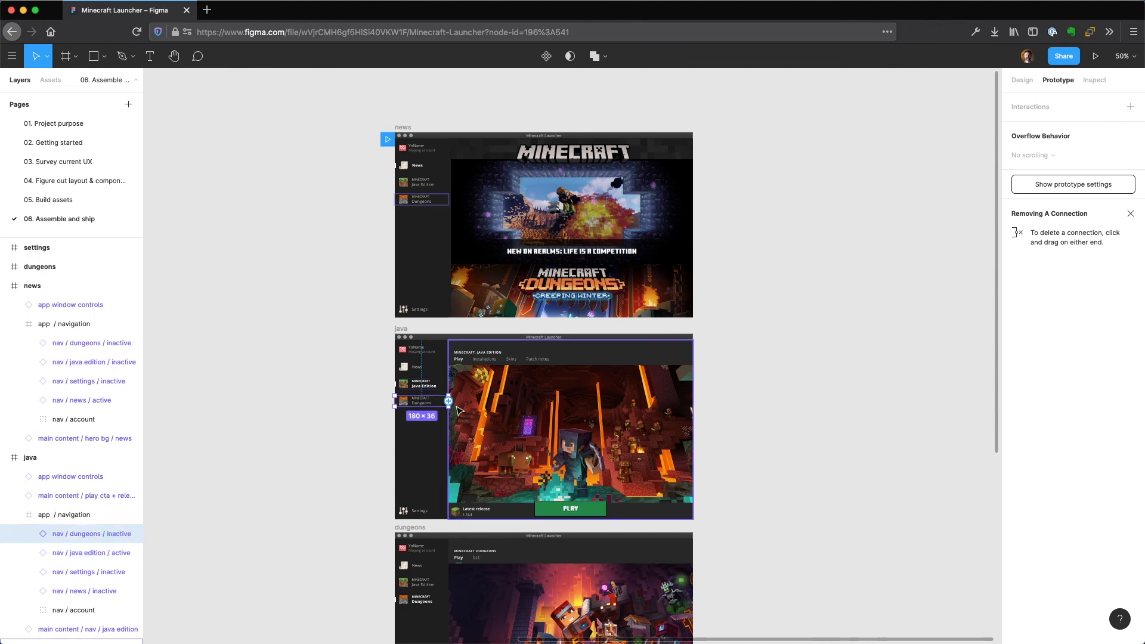
pyautogui.scroll(-1, 463, 408)
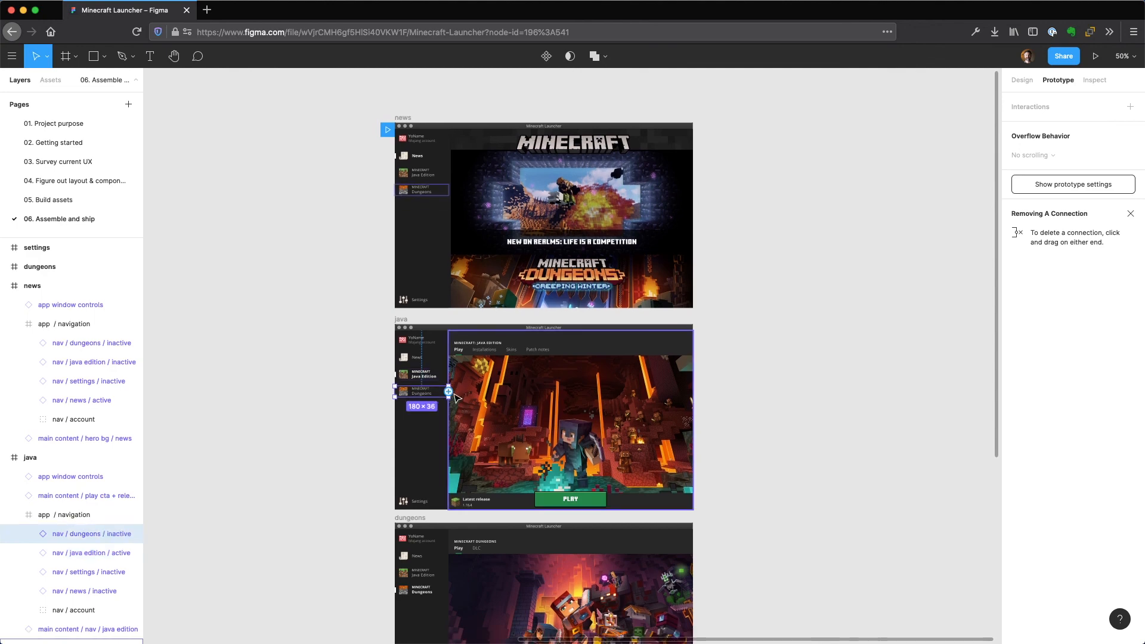
pyautogui.moveTo(448, 392); pyautogui.dragTo(507, 537)
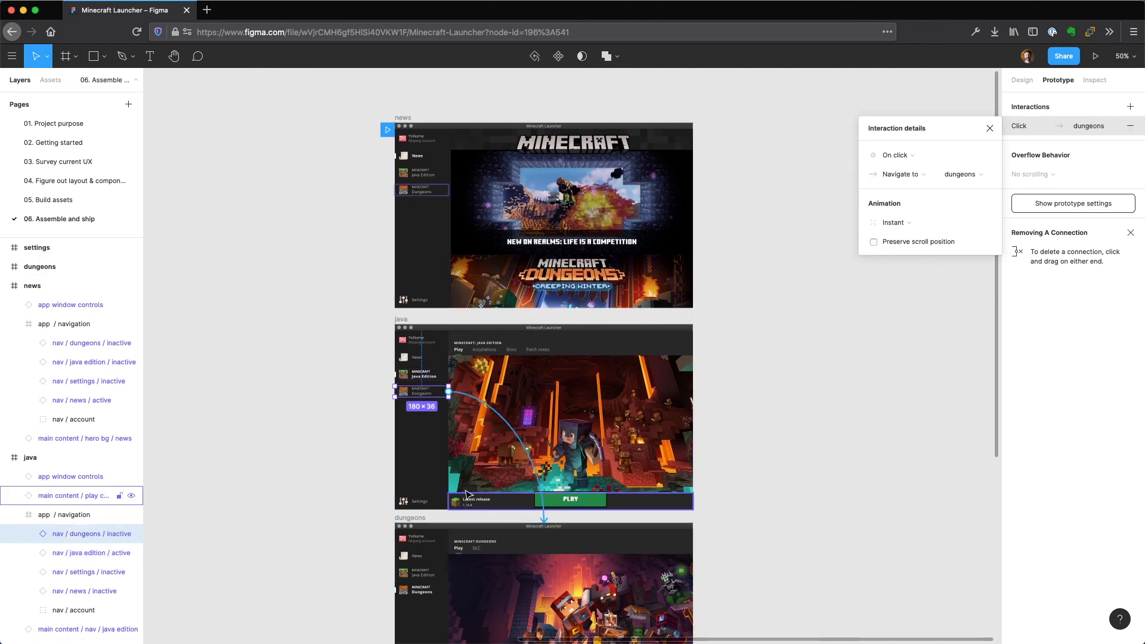
# Connect the java frame's Settings navigation item to the settings frame with an on-click, instant navigation.
pyautogui.click(420, 501)
pyautogui.scroll(-5, 356, 494)
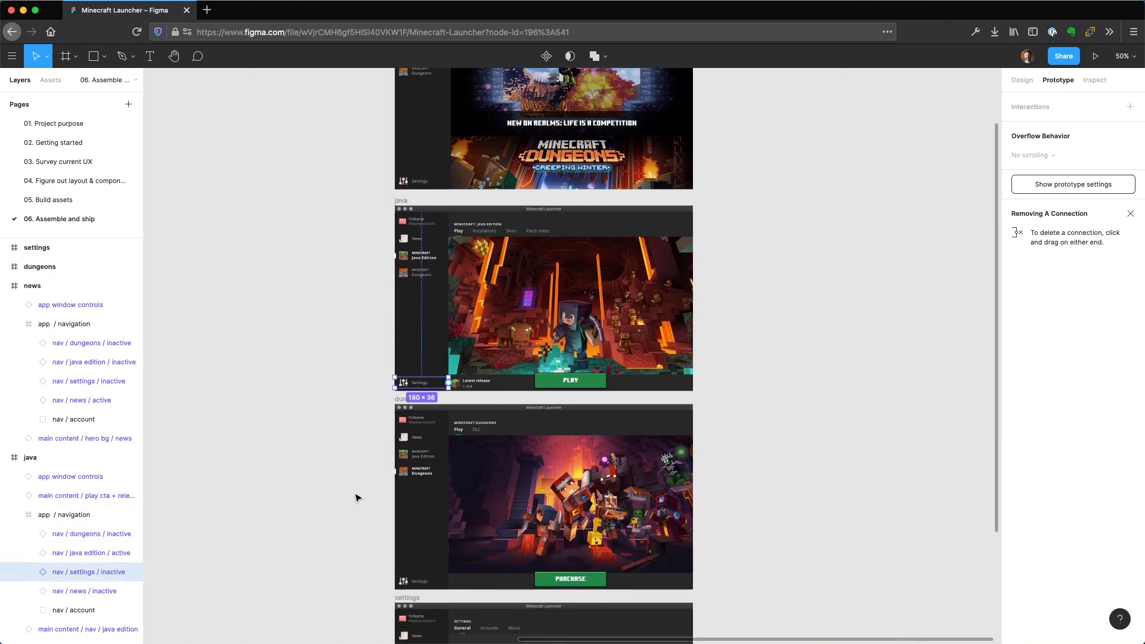
pyautogui.scroll(-4, 356, 497)
pyautogui.moveTo(448, 290); pyautogui.dragTo(547, 524)
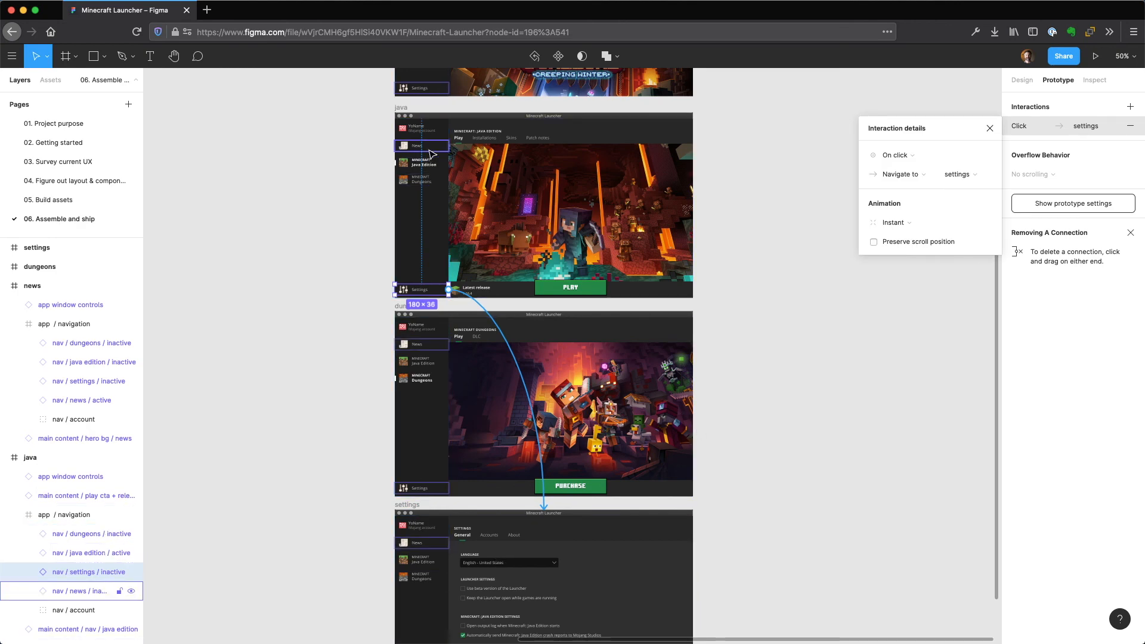
# Check the outgoing connections of the java frame's navigation group, and clear the selection.
pyautogui.click(419, 145)
pyautogui.click(419, 115)
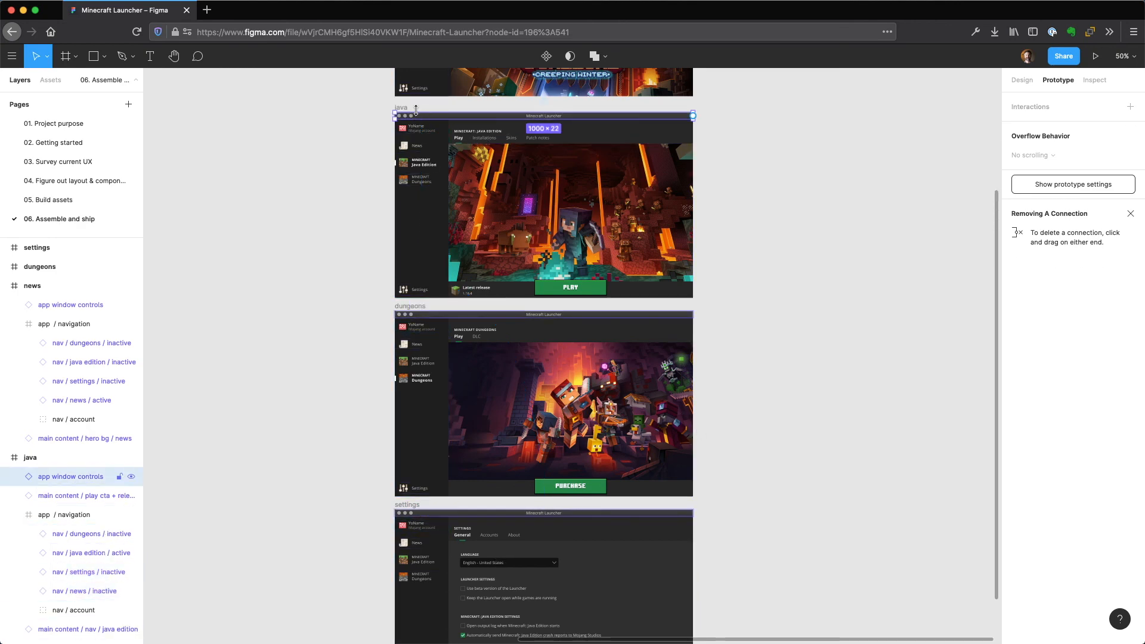
pyautogui.click(420, 152)
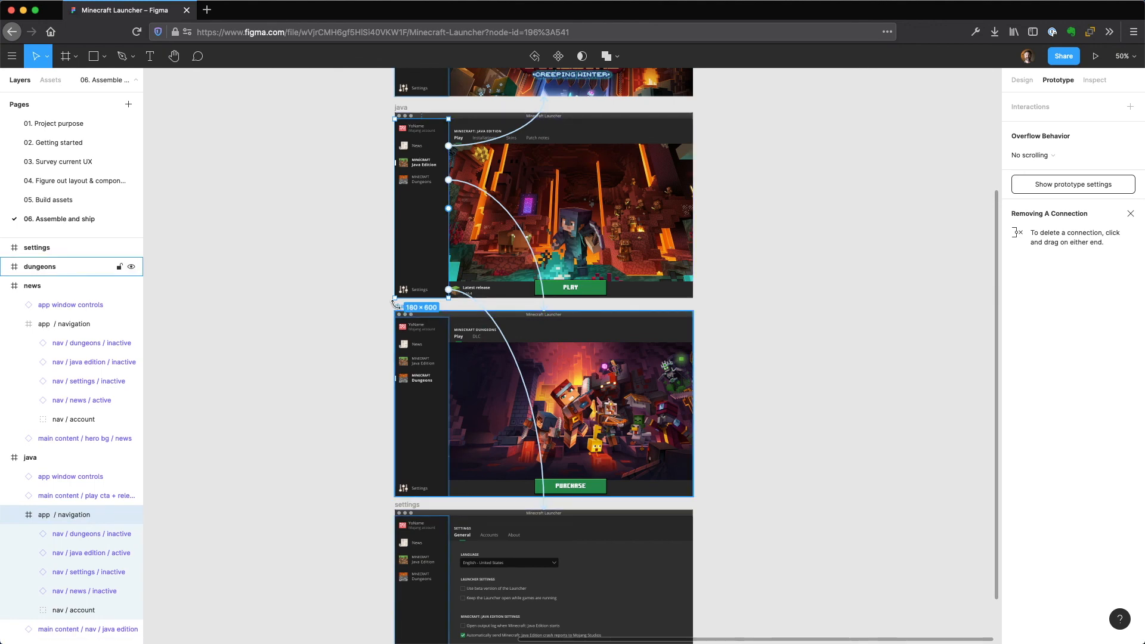
pyautogui.click(474, 309)
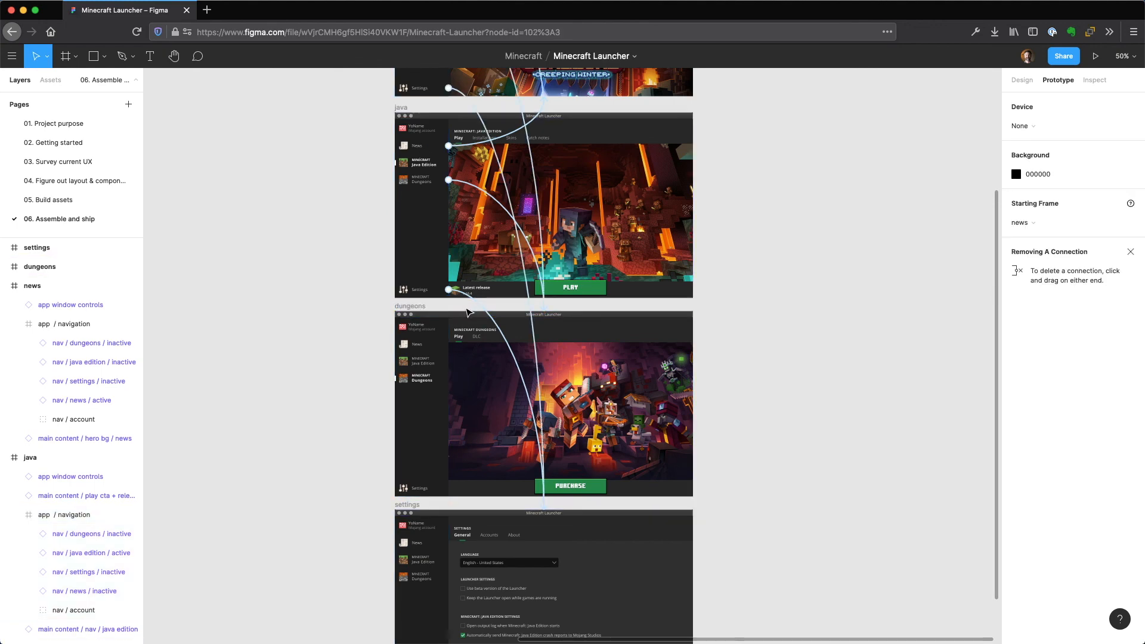
# Connect the dungeons frame's News navigation item to the news frame with an on-click, instant navigation.
pyautogui.click(417, 307)
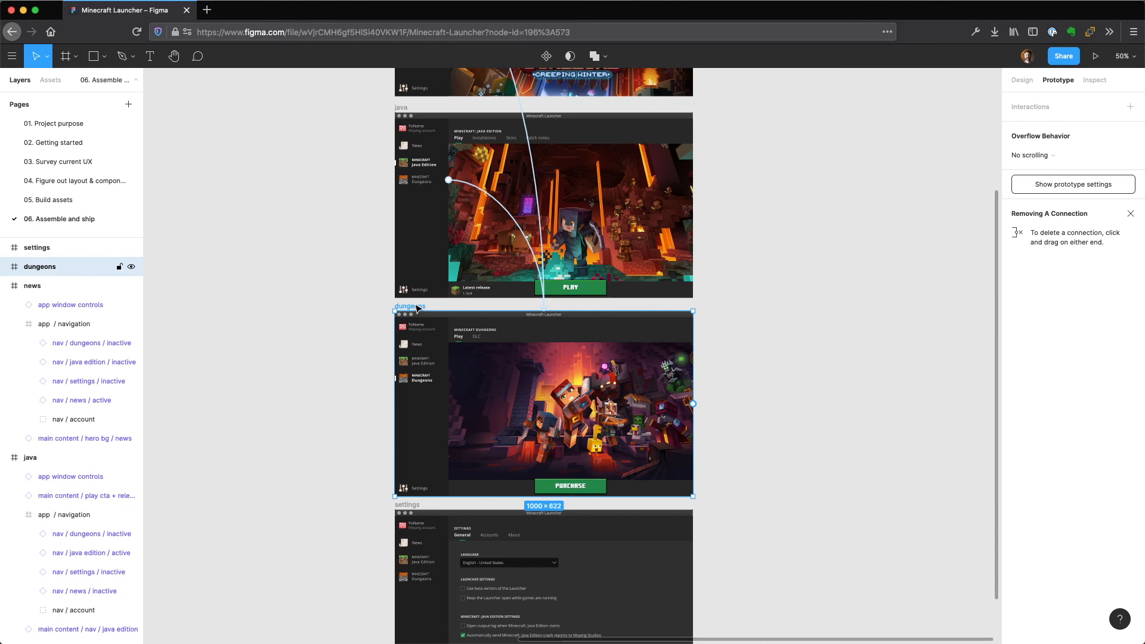
pyautogui.doubleClick(421, 349)
pyautogui.moveTo(448, 345); pyautogui.dragTo(544, 86)
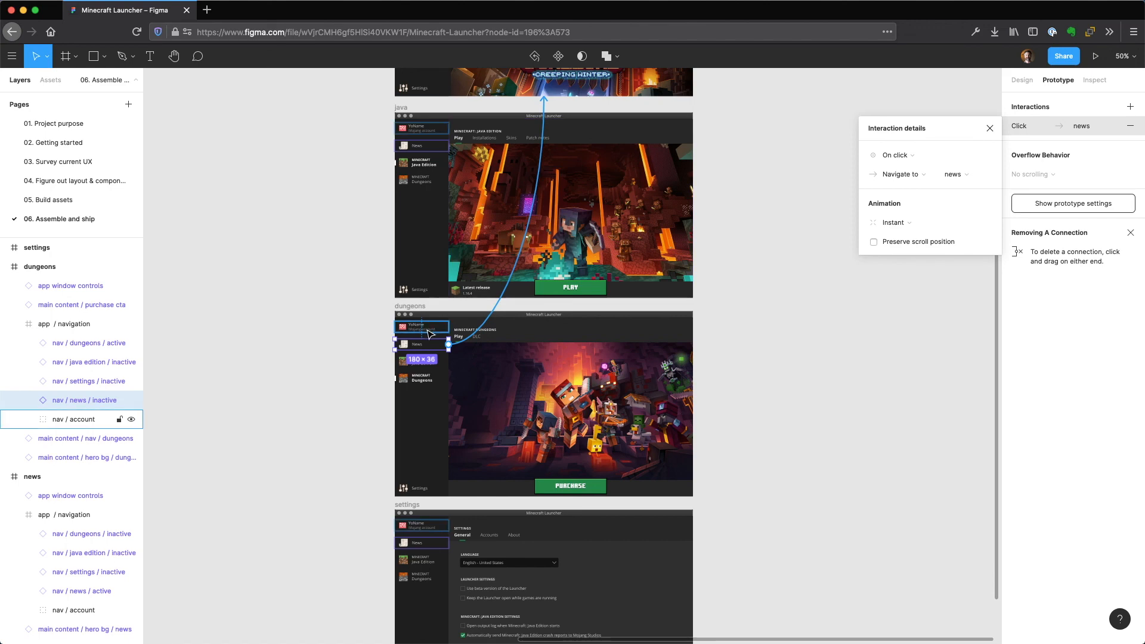
# Link the dungeons frame's Java Edition item to the java frame and its Settings item to the settings frame, both on click with instant animation.
pyautogui.click(445, 364)
pyautogui.moveTo(449, 362); pyautogui.dragTo(496, 265)
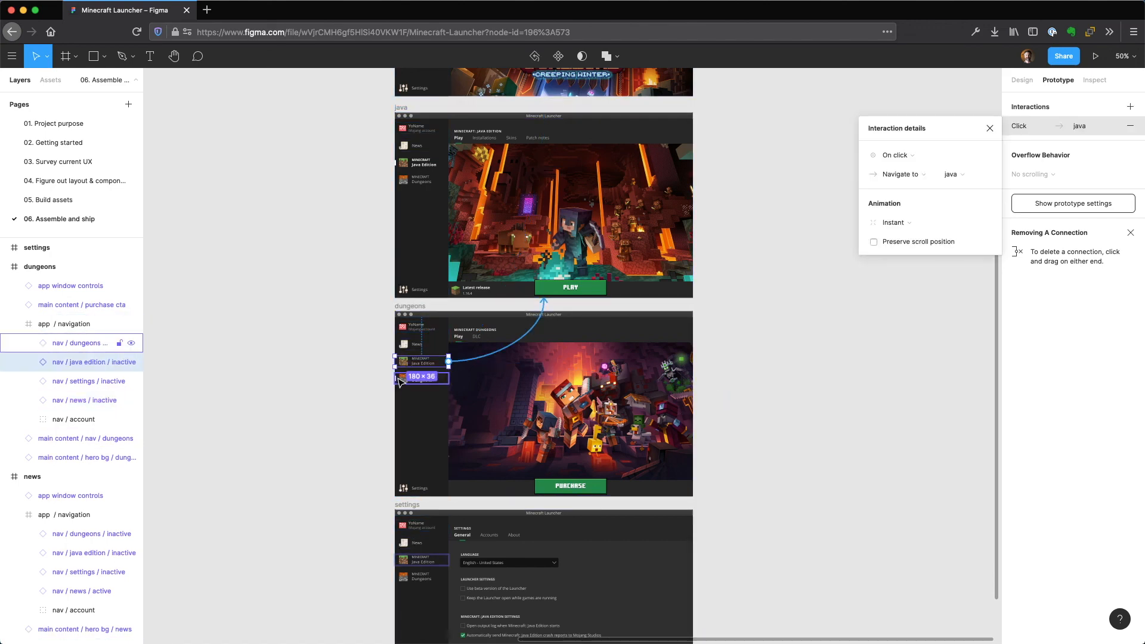
pyautogui.click(420, 488)
pyautogui.moveTo(449, 489); pyautogui.dragTo(469, 519)
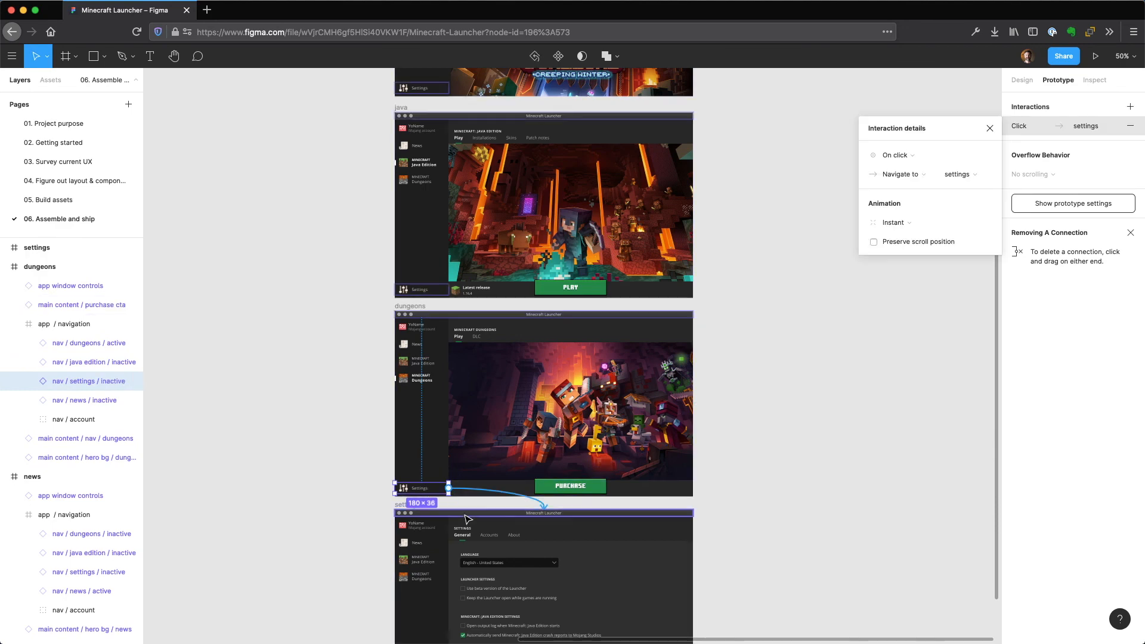
# Check the outgoing connections of the dungeons frame's navigation group, and clear the selection.
pyautogui.click(487, 391)
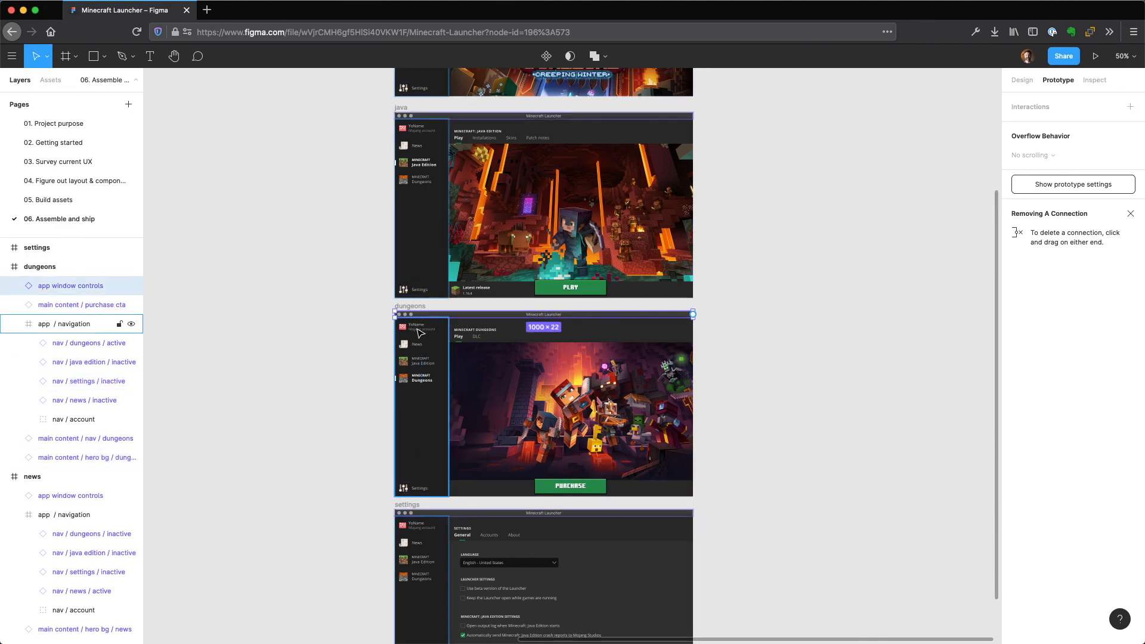
pyautogui.click(422, 337)
pyautogui.scroll(-5, 552, 393)
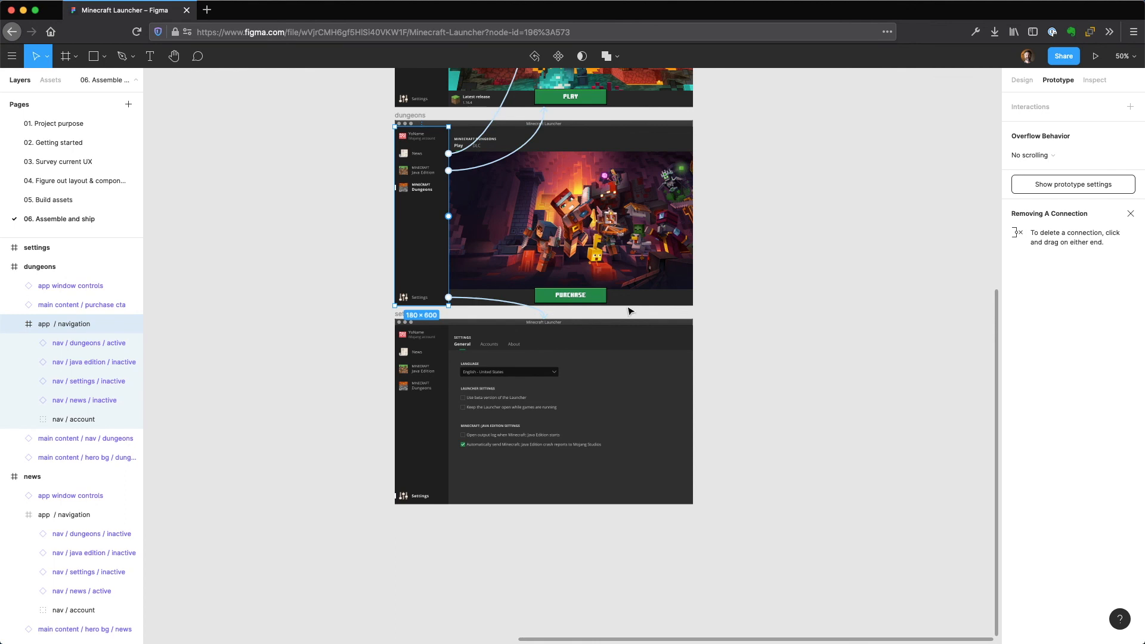
pyautogui.click(803, 311)
# Connect the settings frame's News navigation item to the news frame with an on-click, instant navigation.
pyautogui.click(412, 315)
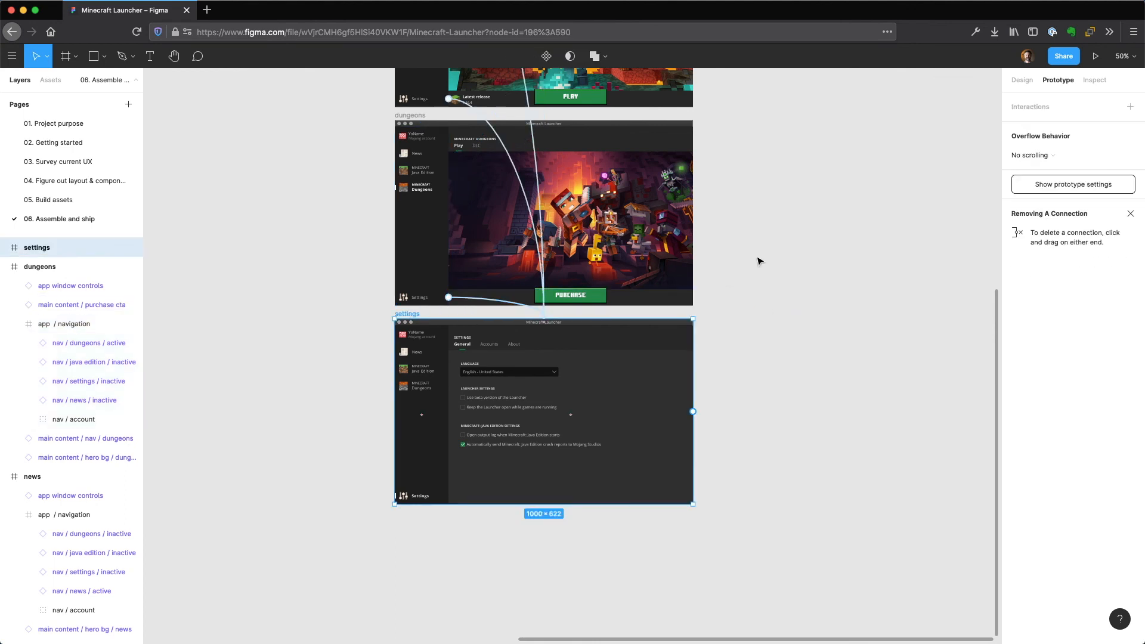
pyautogui.scroll(5, 758, 429)
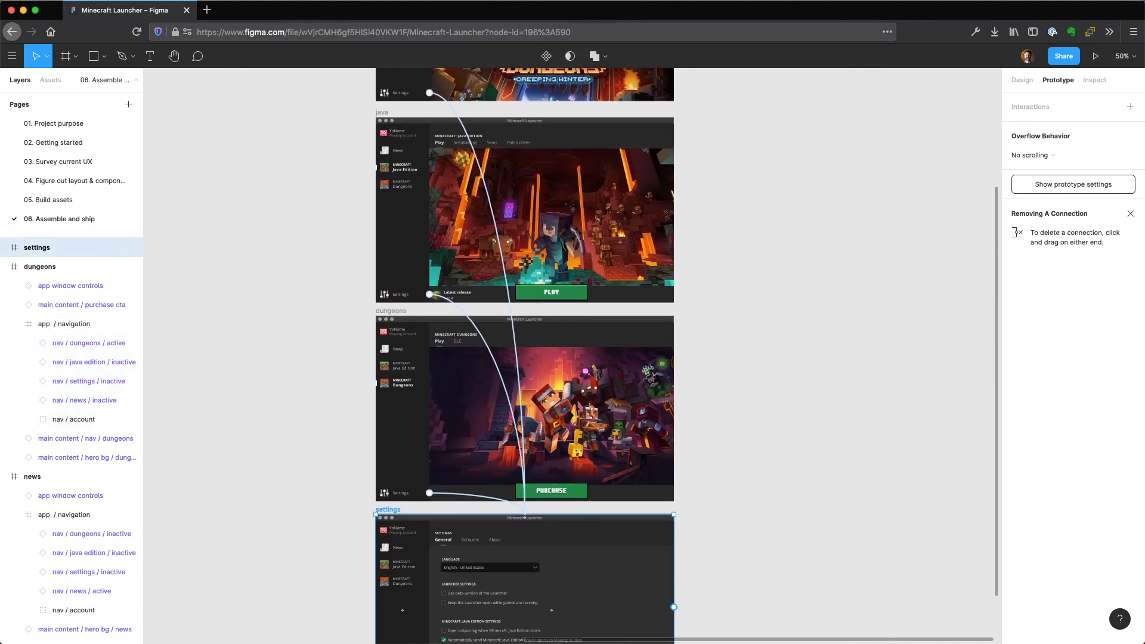
pyautogui.click(406, 556)
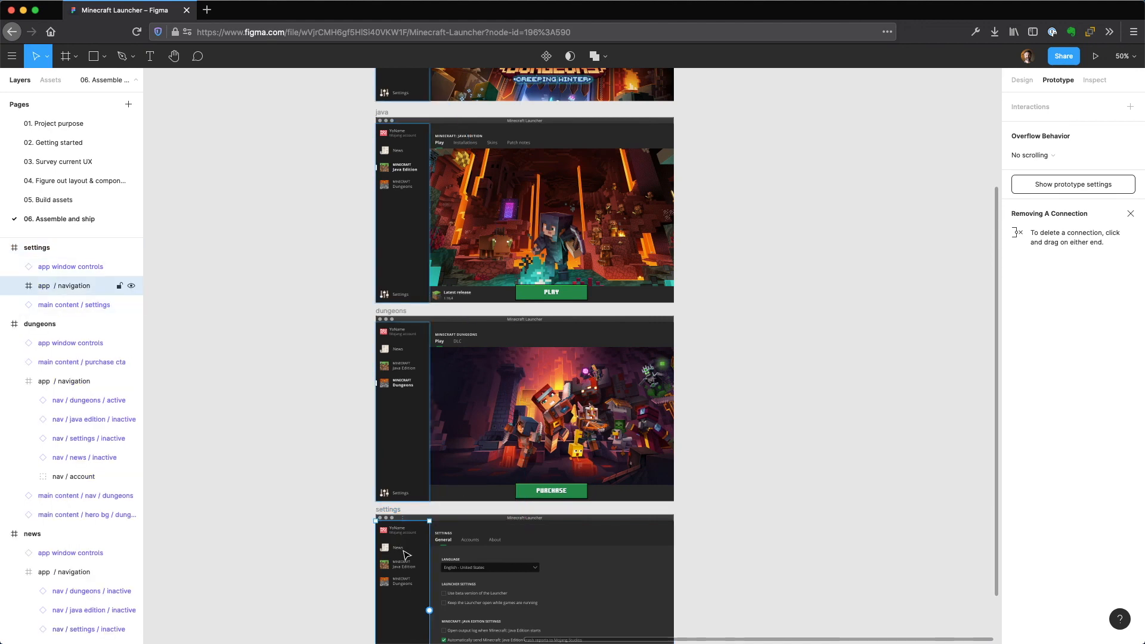
pyautogui.click(408, 552)
pyautogui.moveTo(429, 548); pyautogui.dragTo(498, 92)
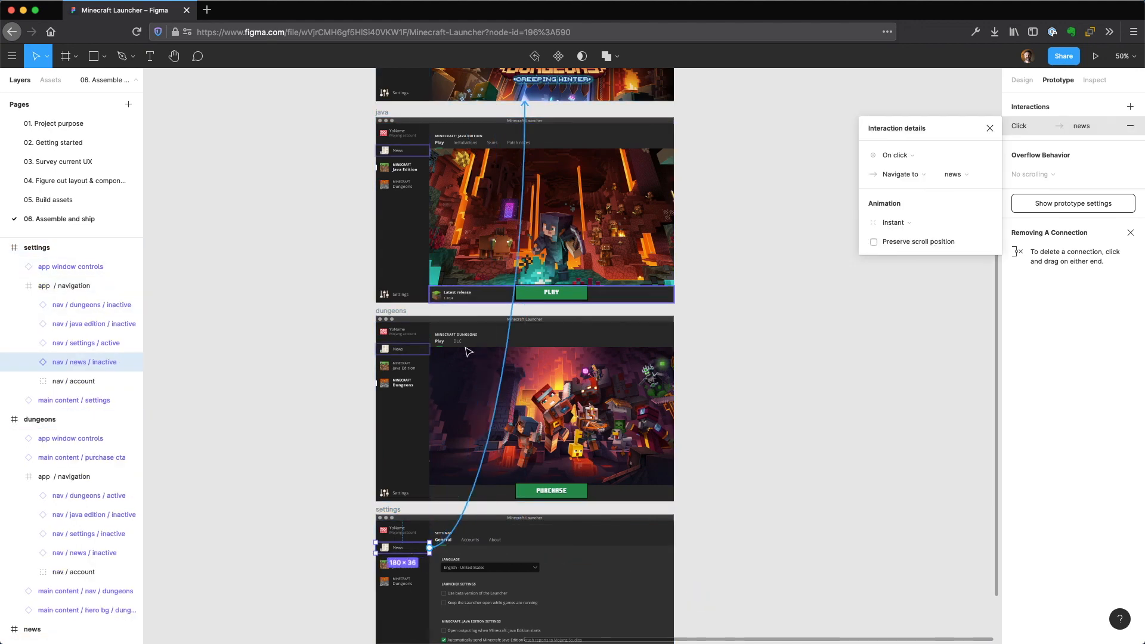
# Link the settings frame's Java Edition item to the java frame and its Dungeons item to the dungeons frame, both on click with instant animation.
pyautogui.click(394, 567)
pyautogui.moveTo(430, 564); pyautogui.dragTo(484, 259)
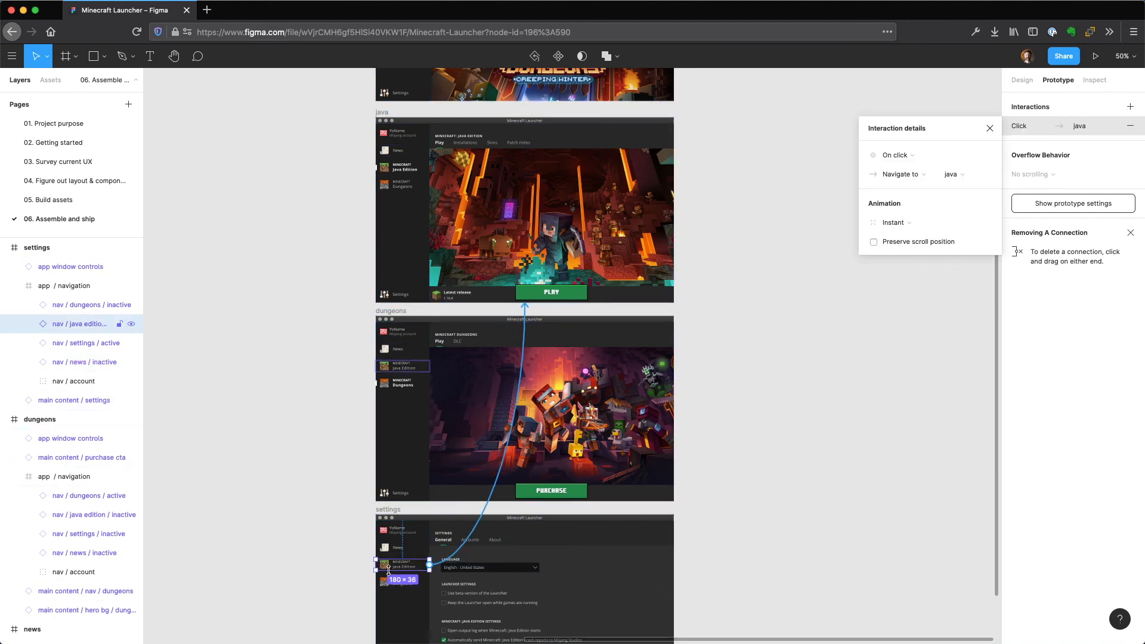
pyautogui.click(388, 584)
pyautogui.moveTo(429, 582); pyautogui.dragTo(477, 457)
# Deselect everything and look over the prototype connections from the settings frame up to the news frame.
pyautogui.scroll(-5, 757, 465)
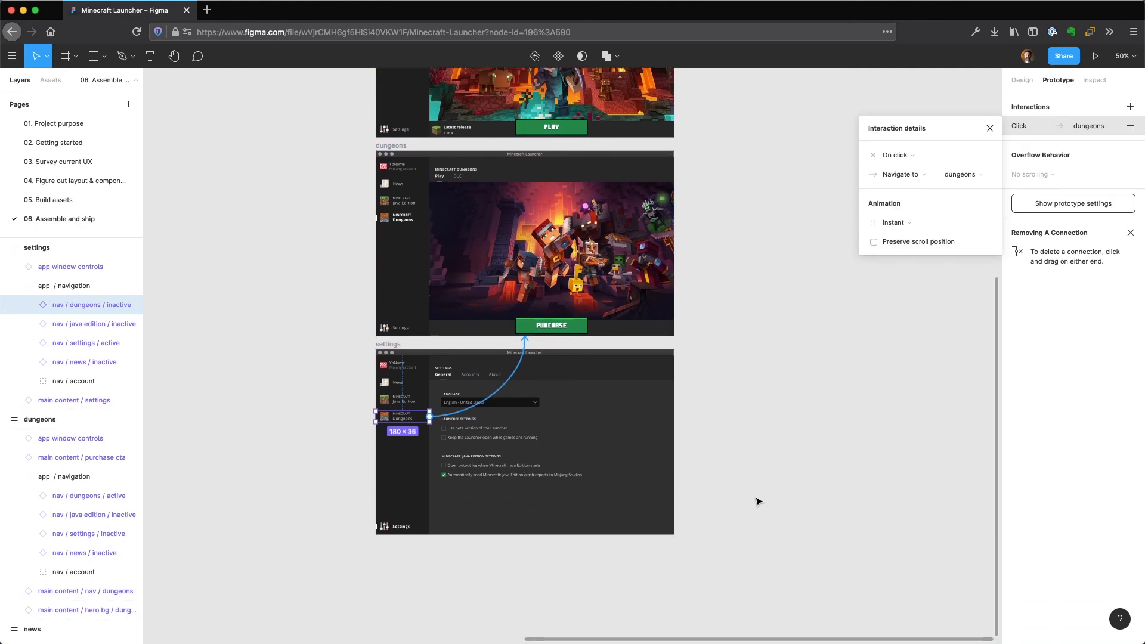
pyautogui.click(752, 476)
pyautogui.scroll(15, 749, 315)
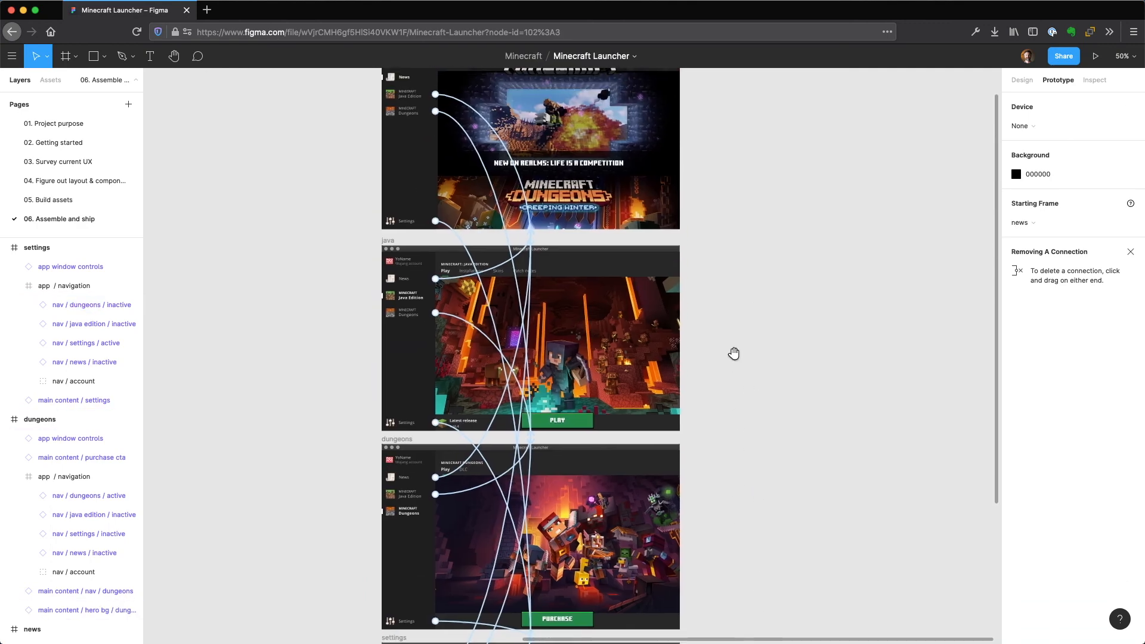
pyautogui.moveTo(745, 402); pyautogui.dragTo(725, 260)
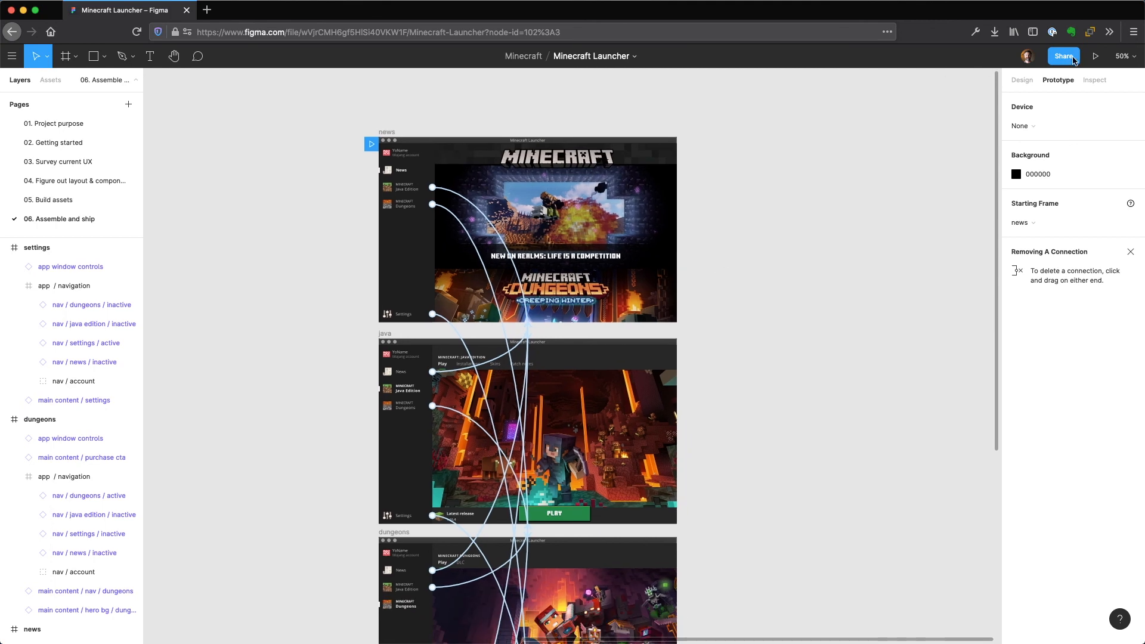
# Preview the prototype from the news frame and reveal the clickable hotspots in its navigation.
pyautogui.click(1095, 56)
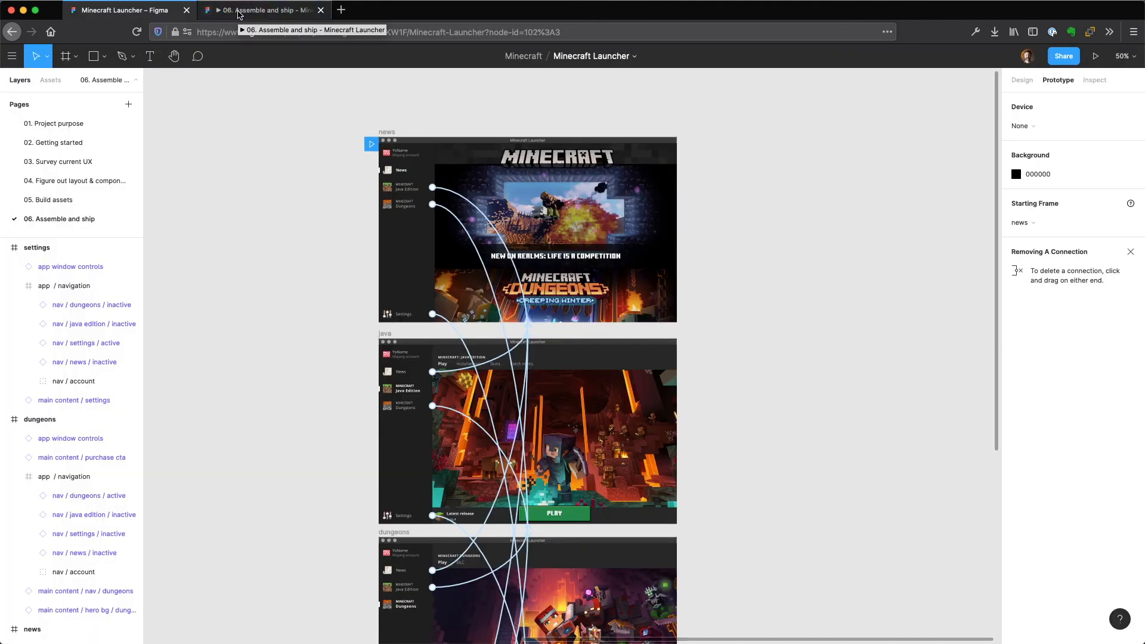
pyautogui.click(238, 11)
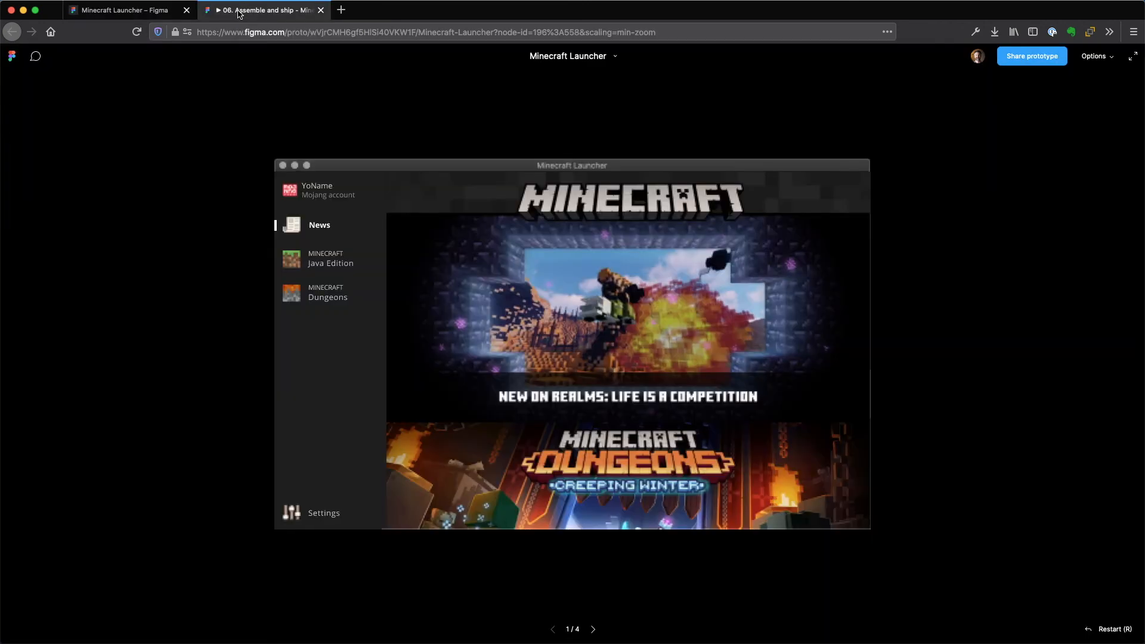
pyautogui.click(202, 232)
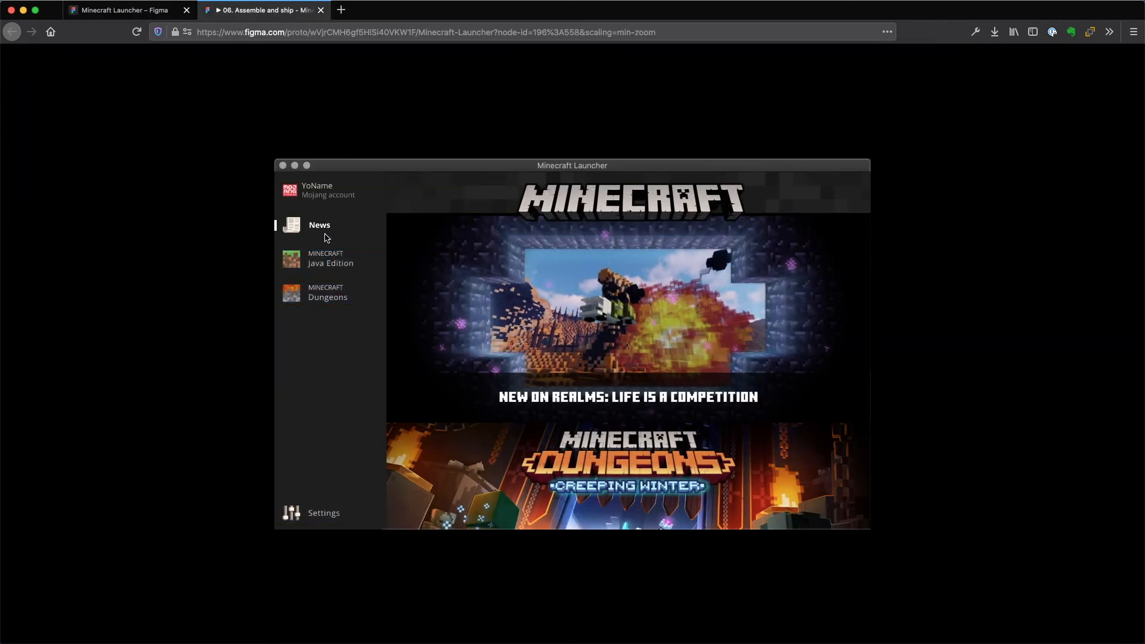
pyautogui.click(352, 403)
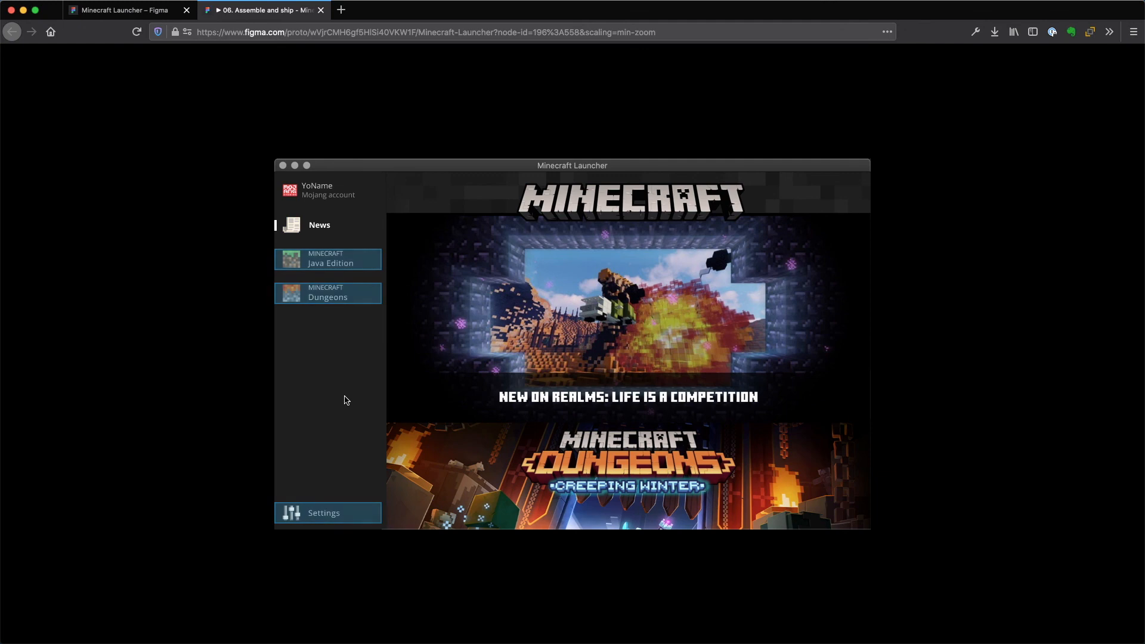
pyautogui.click(344, 358)
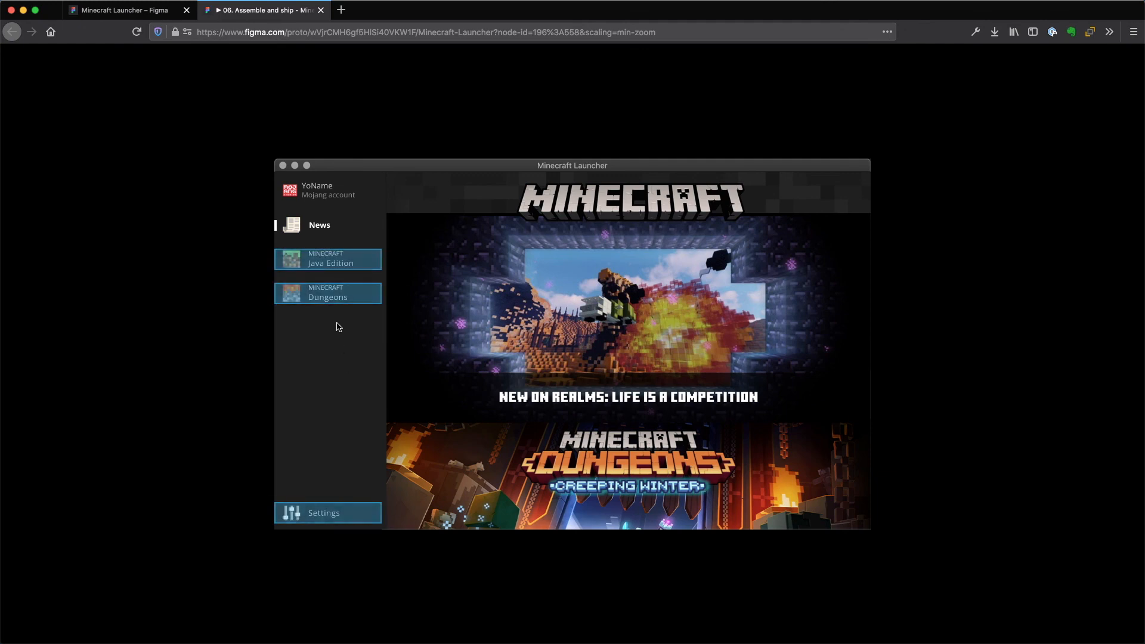
# Test the preview's navigation from News to Java Edition, Dungeons, back to Java Edition and back to News.
pyautogui.click(341, 265)
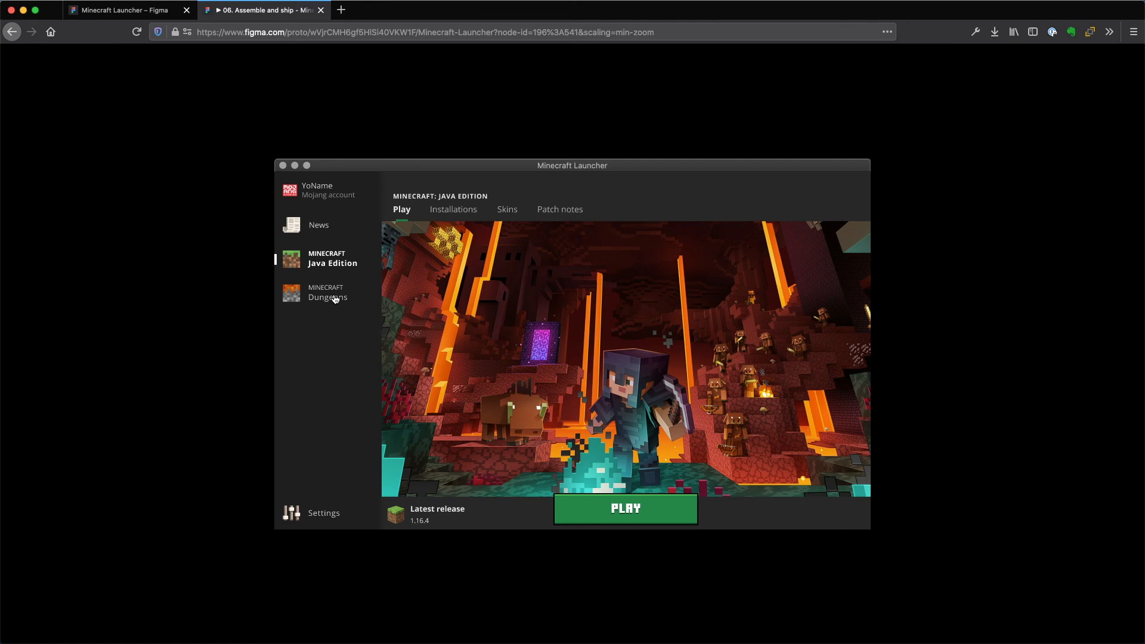
pyautogui.click(321, 295)
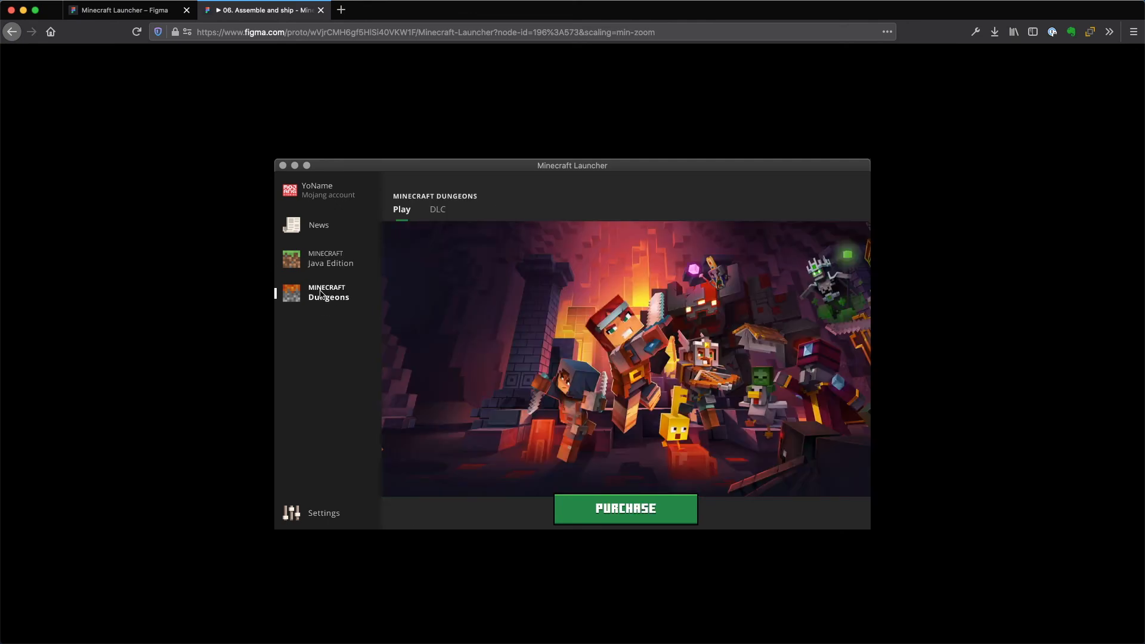
pyautogui.click(322, 265)
pyautogui.click(318, 215)
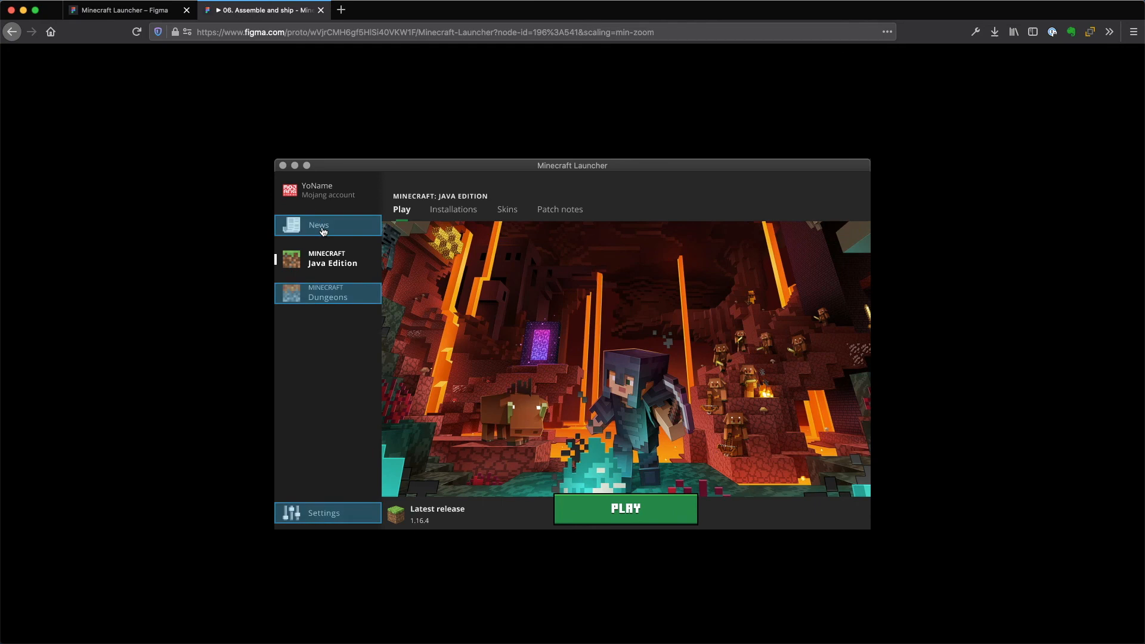
pyautogui.click(324, 231)
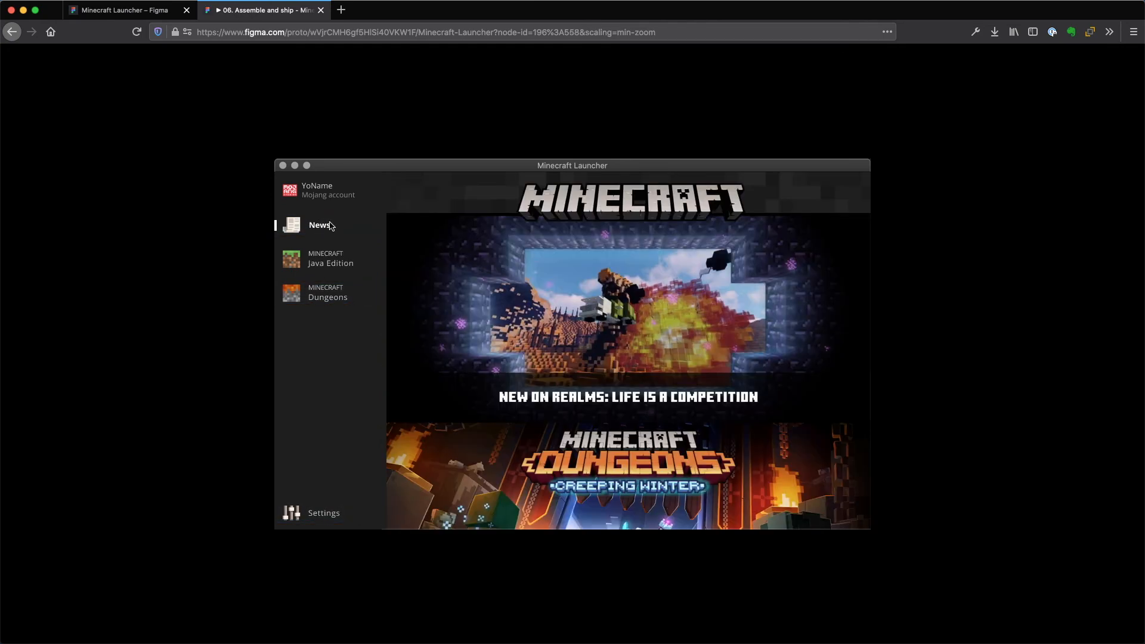
# Test the preview's navigation through Java Edition, Dungeons and Settings, returning by way of Dungeons and Java Edition to News.
pyautogui.click(352, 266)
pyautogui.click(341, 290)
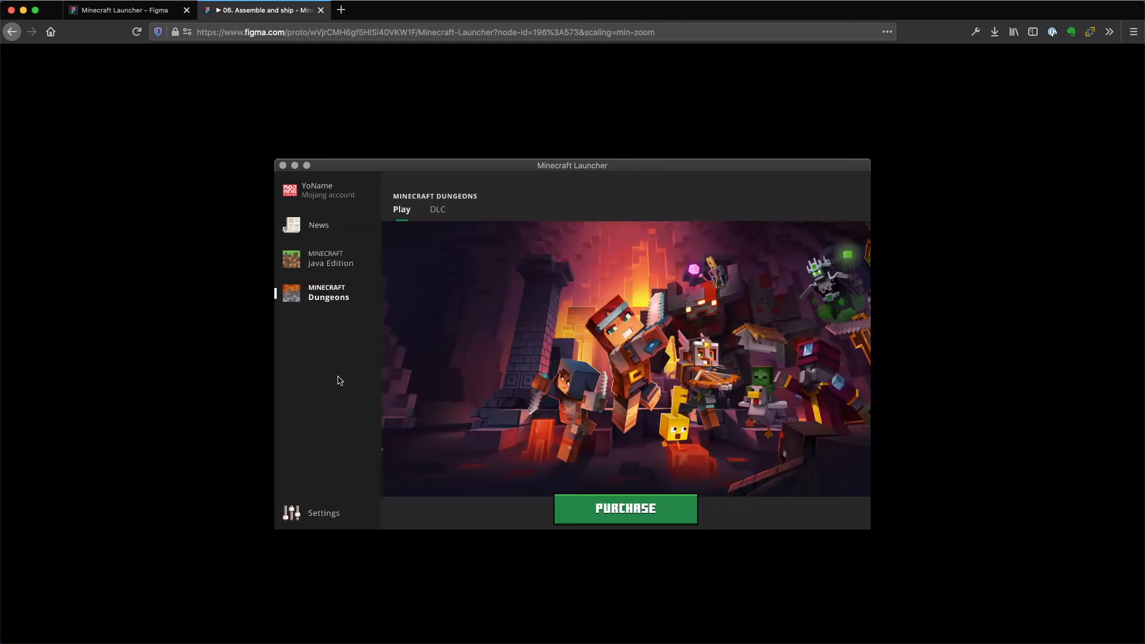
pyautogui.click(327, 513)
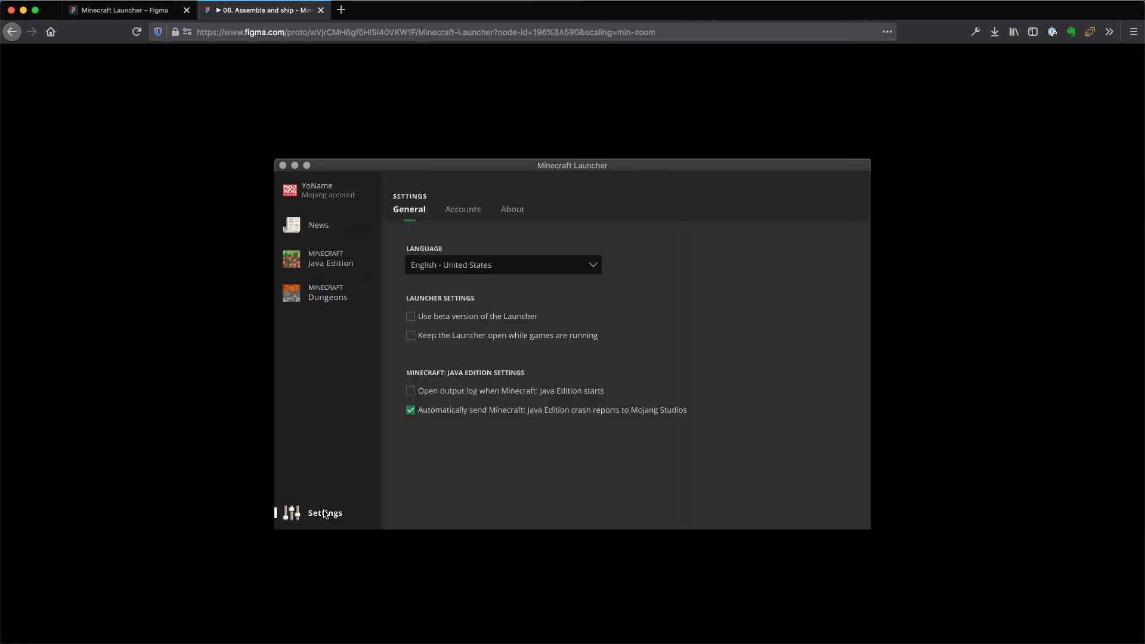
pyautogui.click(334, 290)
pyautogui.click(335, 266)
pyautogui.click(320, 225)
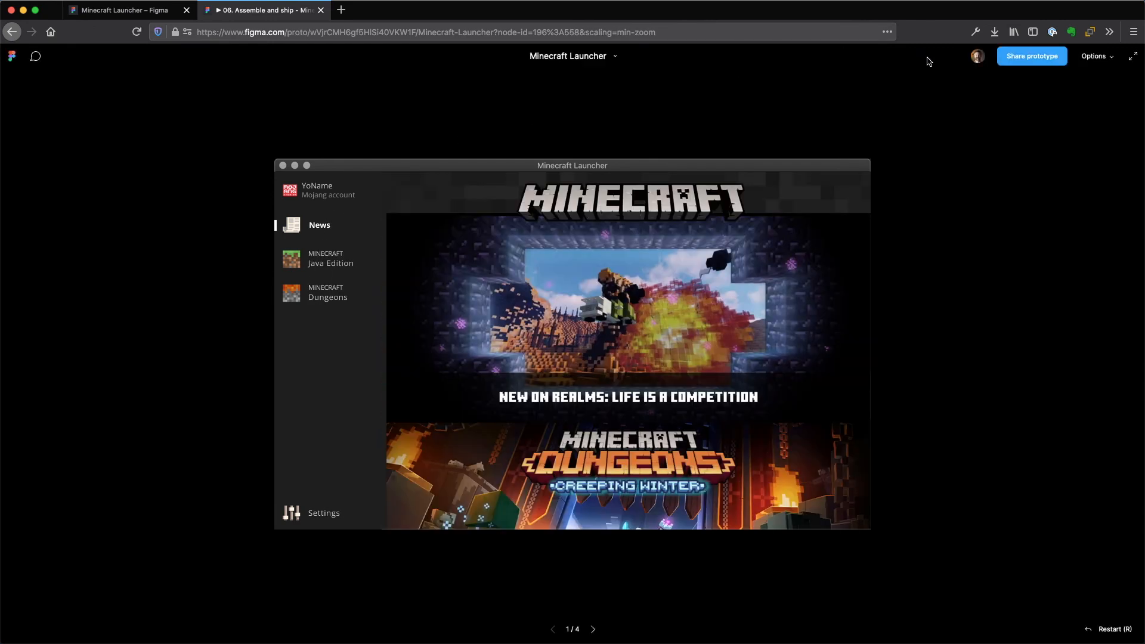
# Turn off hotspot hints on click in the preview and test the navigation to Java Edition, Dungeons and Settings.
pyautogui.click(1099, 58)
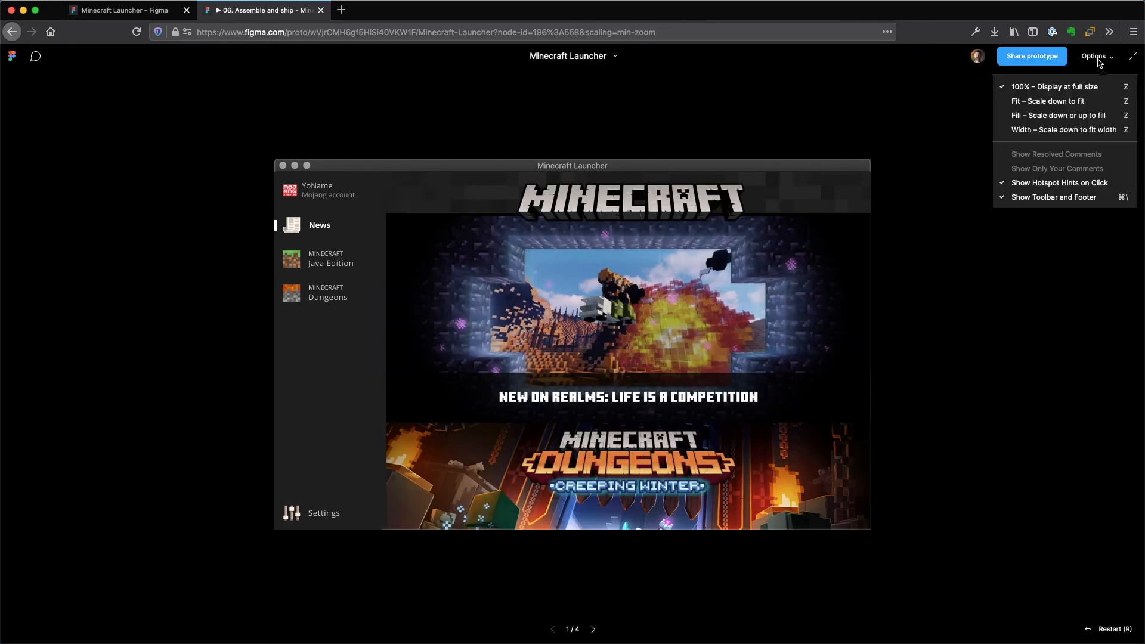
pyautogui.click(1023, 185)
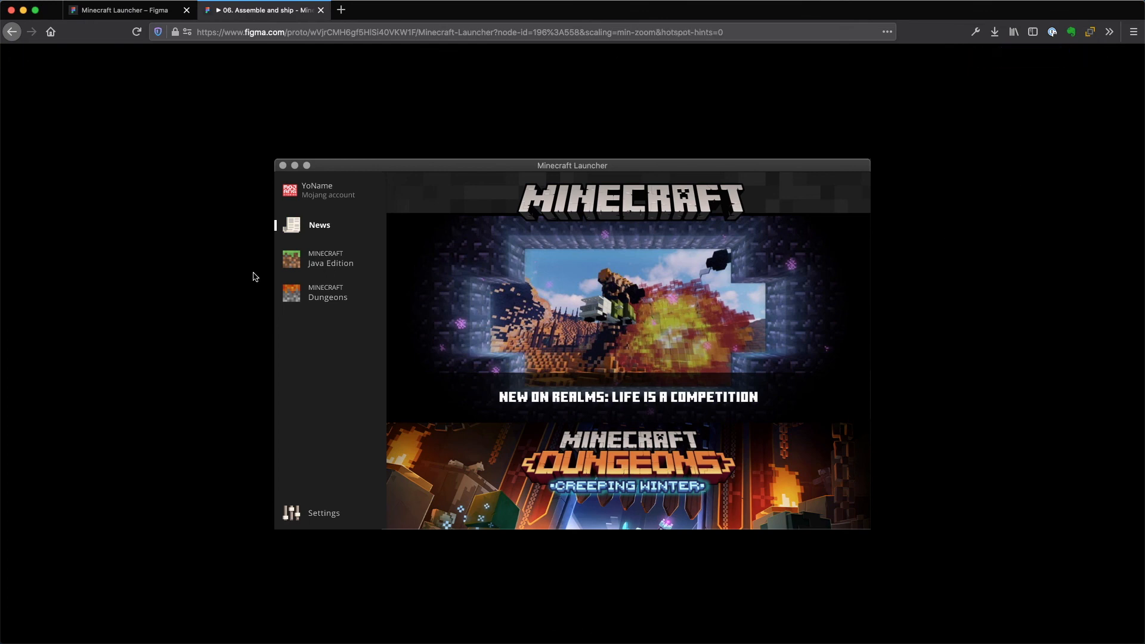
pyautogui.click(322, 260)
pyautogui.click(323, 299)
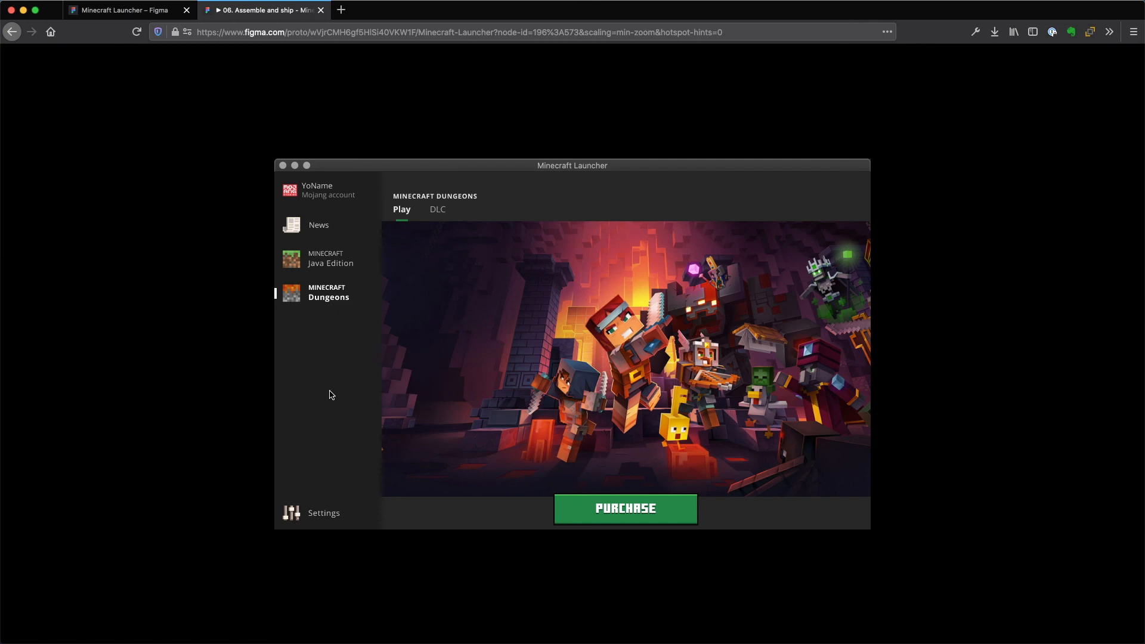
pyautogui.click(334, 515)
# Test the preview's navigation from Settings through Java Edition, News, Dungeons and Java Edition back to Settings.
pyautogui.click(327, 255)
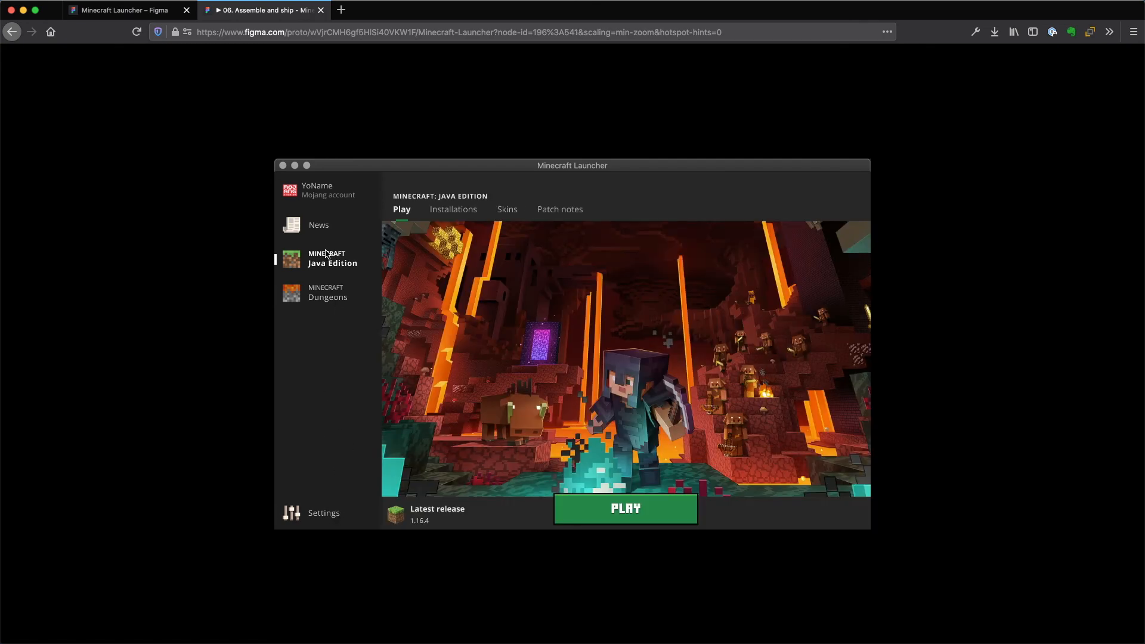
pyautogui.click(323, 225)
pyautogui.click(313, 297)
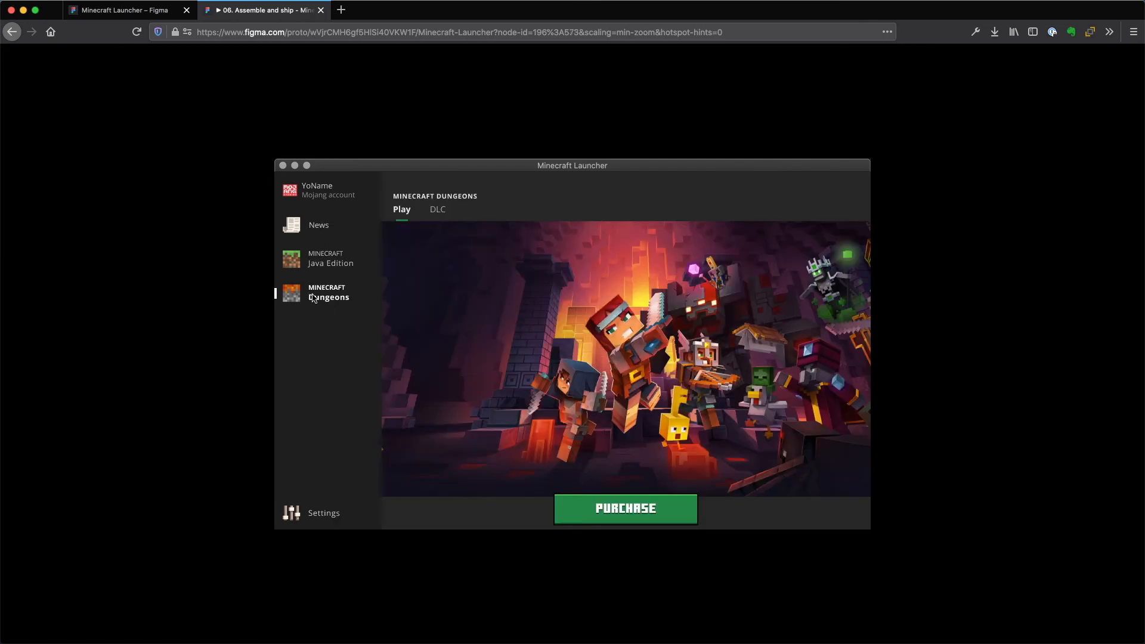
pyautogui.click(321, 258)
pyautogui.click(322, 514)
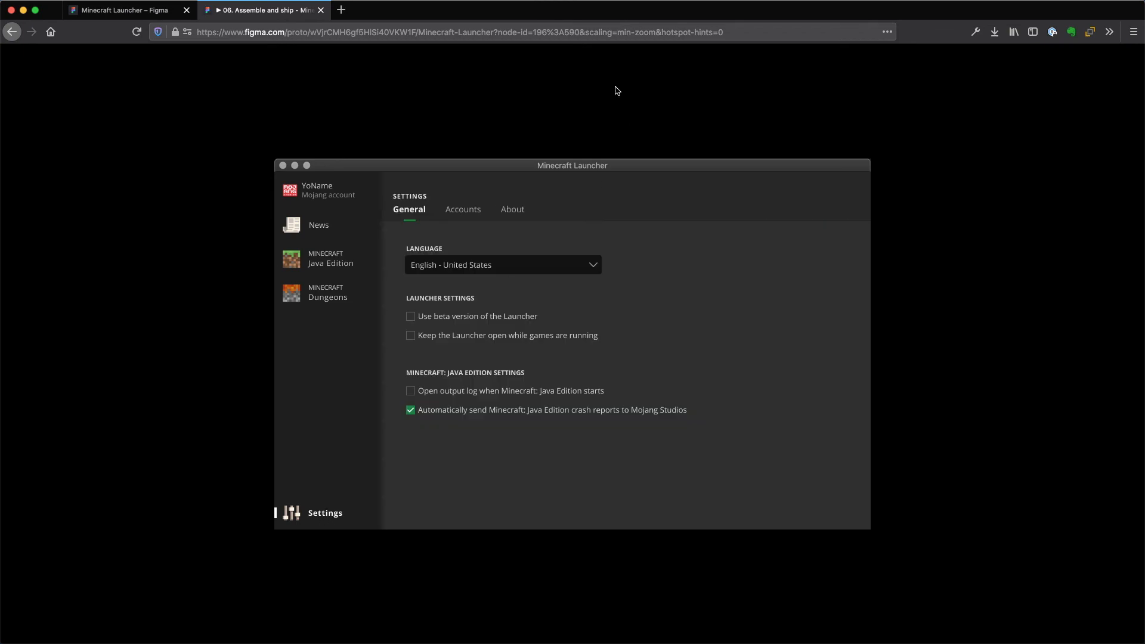
# Return to the Minecraft Launcher design file and review its pages in reverse from Build assets to Project purpose.
pyautogui.click(138, 14)
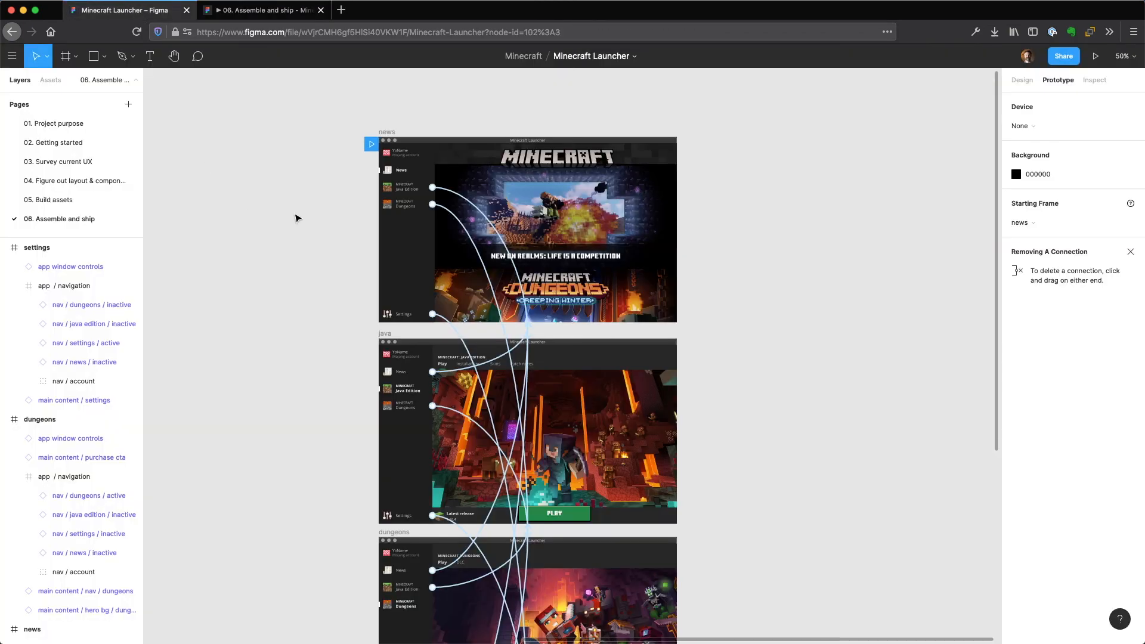
pyautogui.click(67, 201)
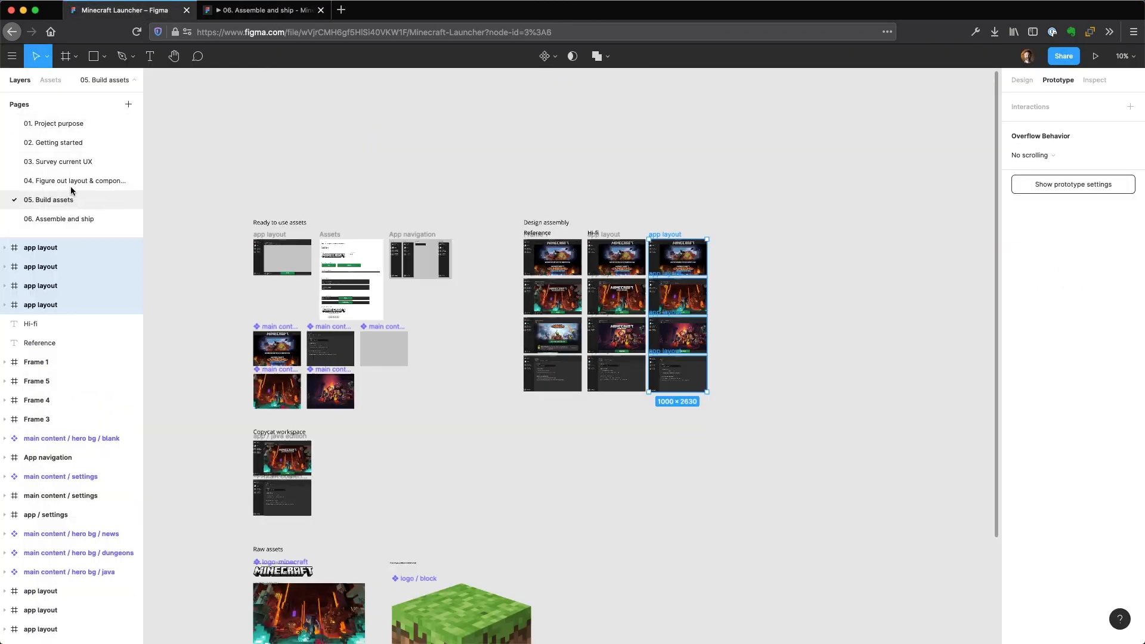
pyautogui.click(70, 181)
pyautogui.click(57, 157)
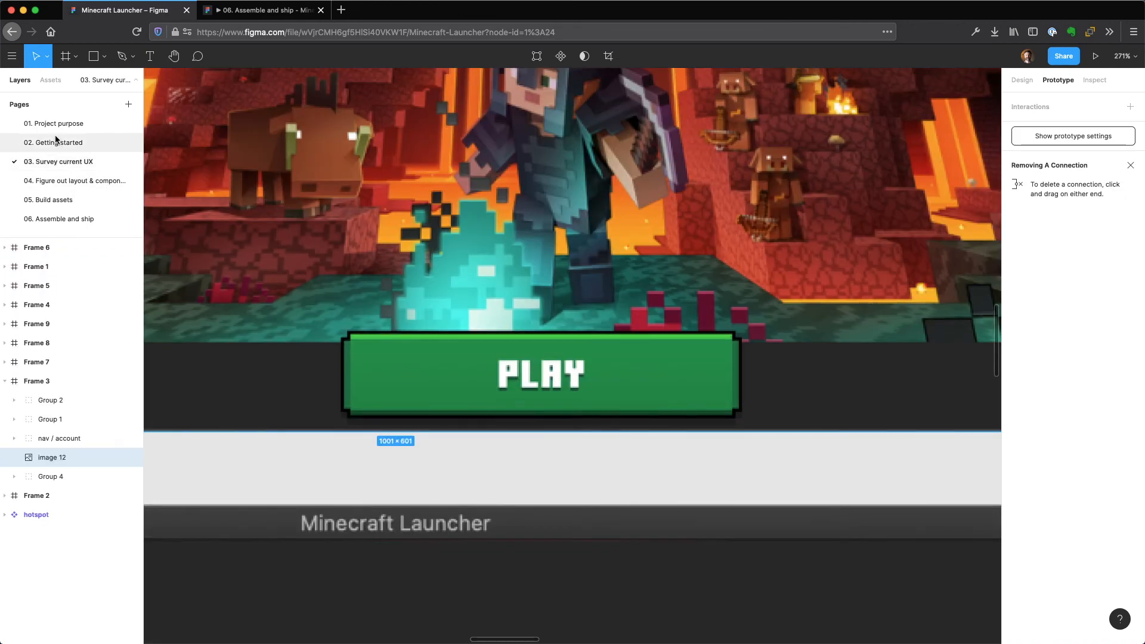
pyautogui.click(55, 140)
pyautogui.click(55, 122)
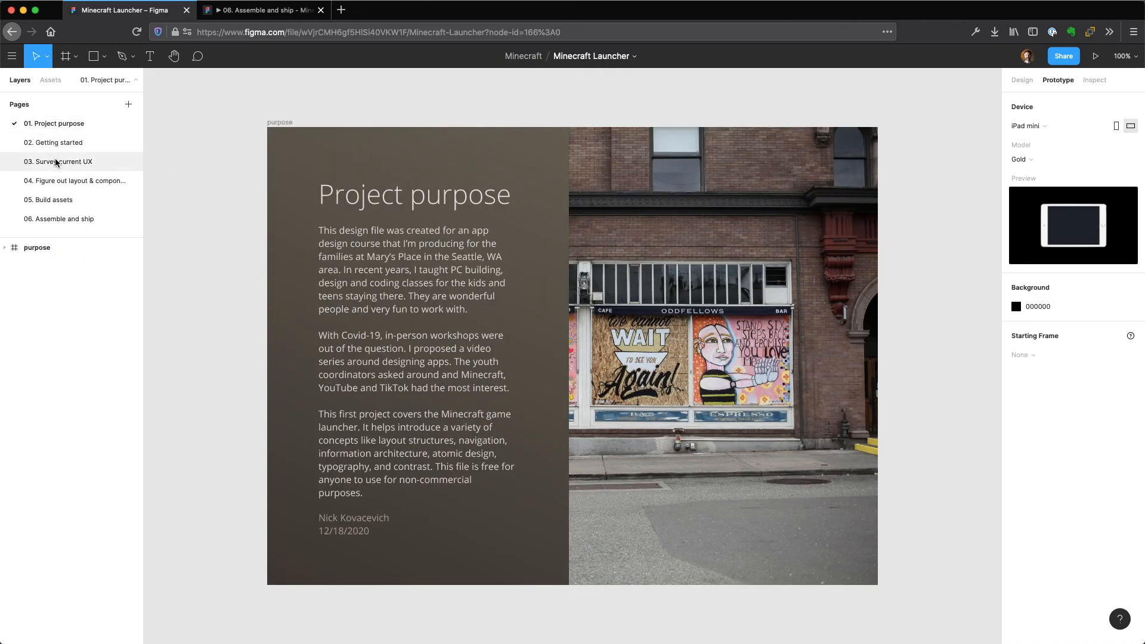
# Review the Survey current UX, Figure out layout, Build assets and Assemble and ship pages in order.
pyautogui.click(55, 161)
pyautogui.click(59, 181)
pyautogui.click(56, 200)
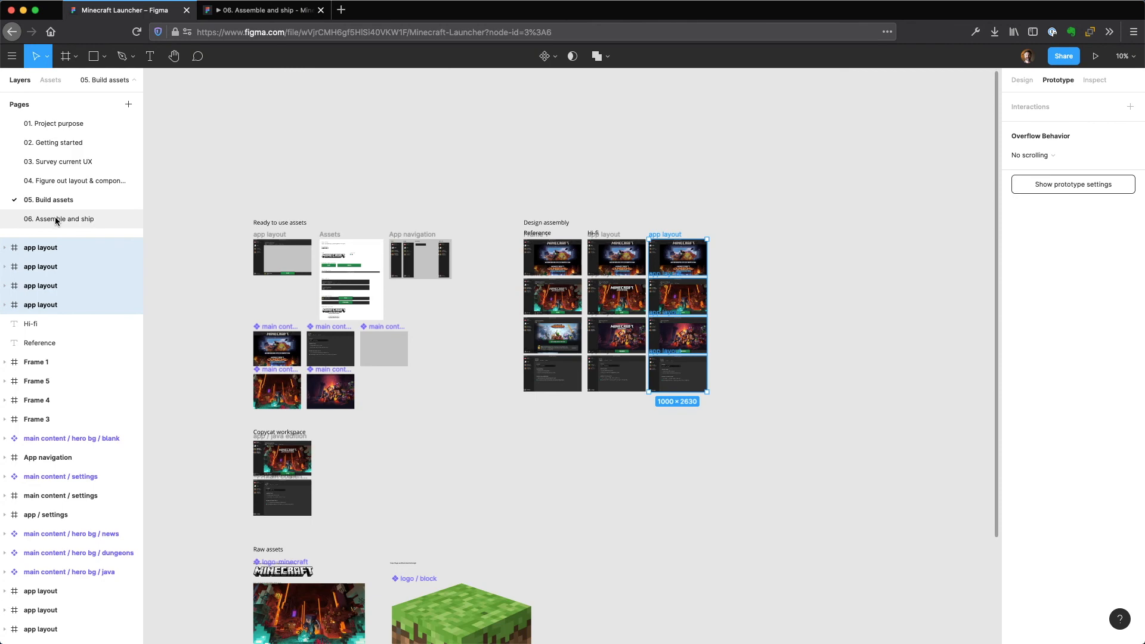
pyautogui.click(56, 219)
# Go back through the file's pages from Build assets to Getting started, ending on the Project purpose page.
pyautogui.click(57, 200)
pyautogui.click(60, 181)
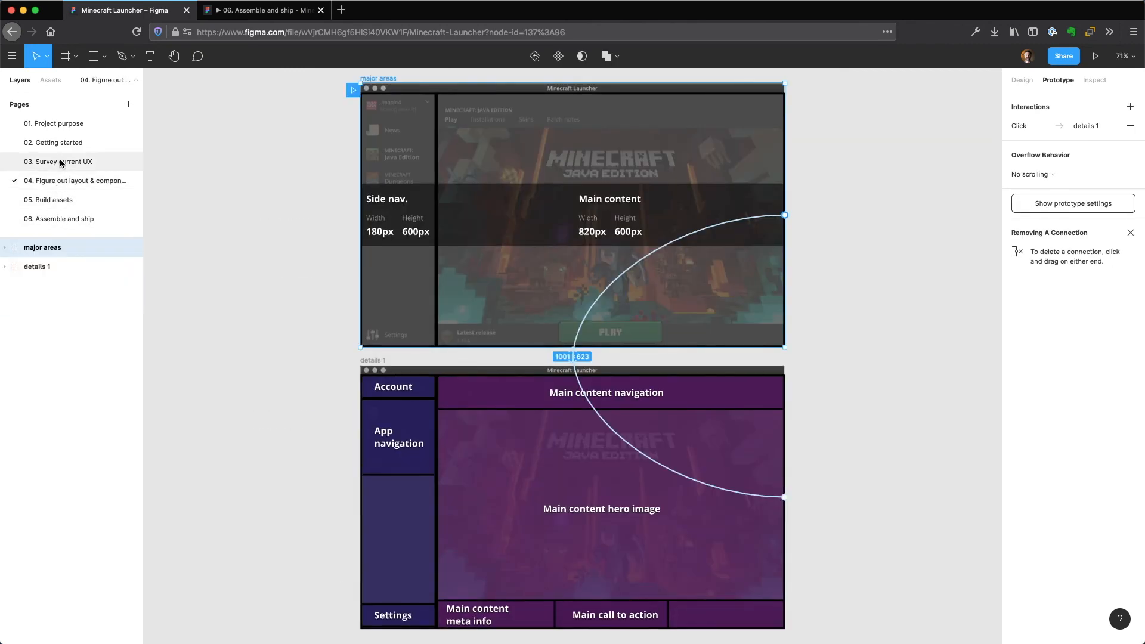
pyautogui.click(58, 157)
pyautogui.click(57, 144)
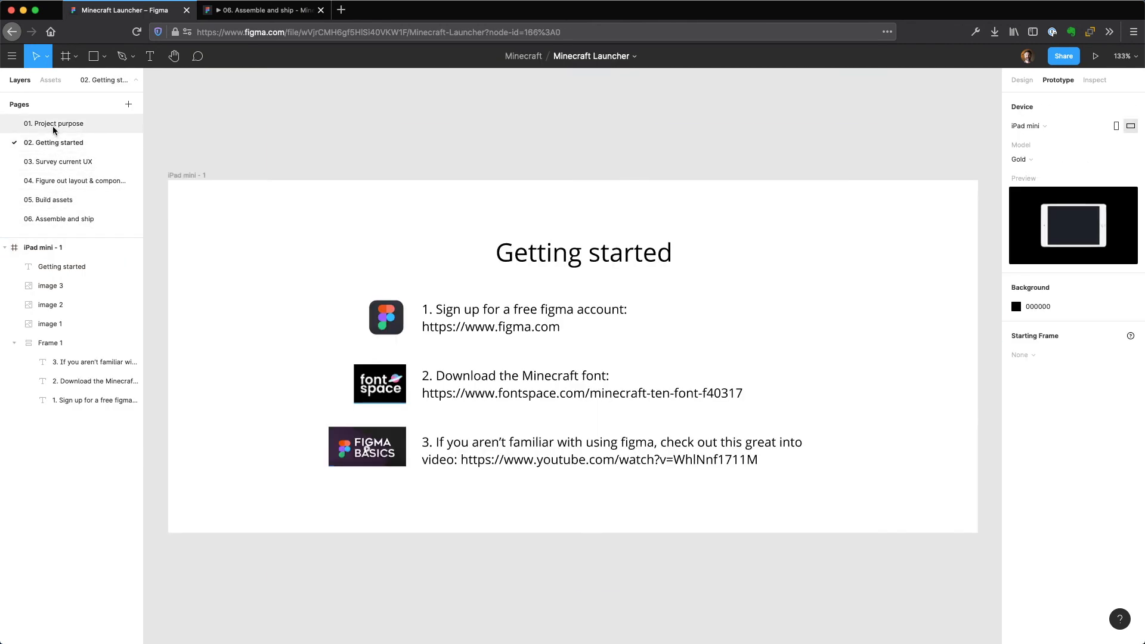
pyautogui.click(53, 125)
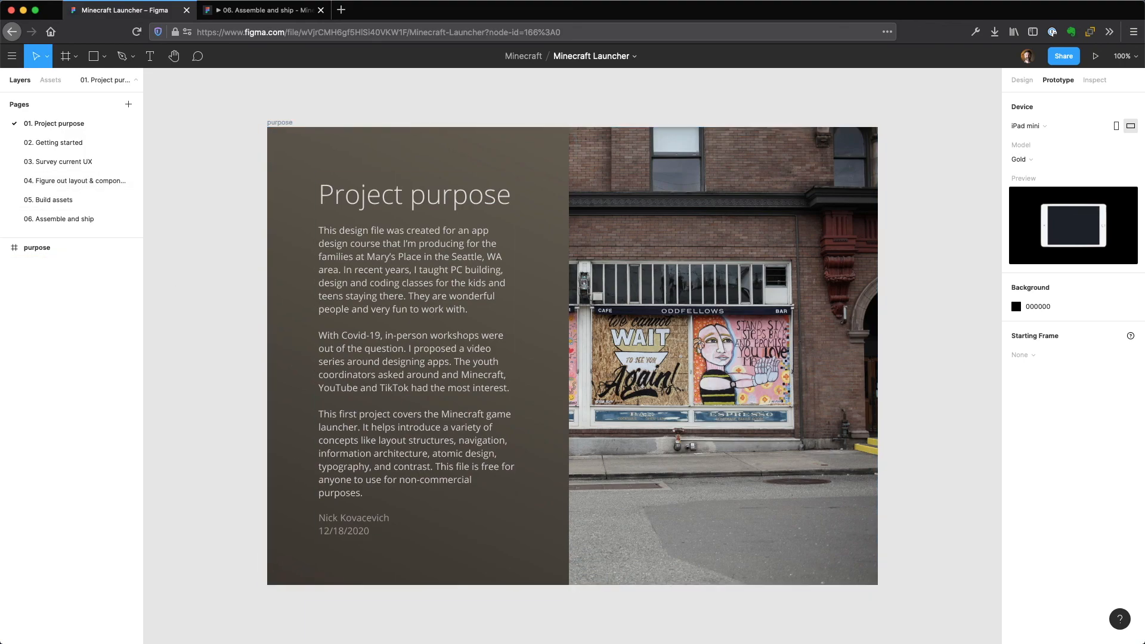